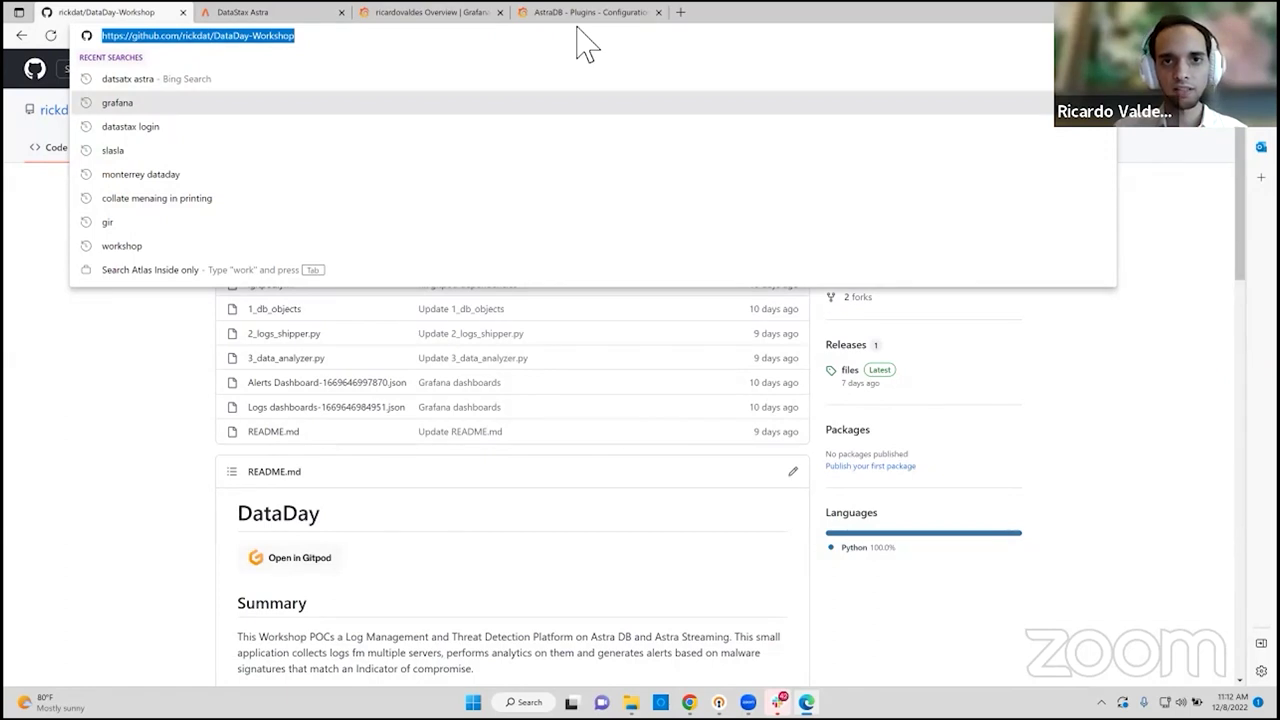
Step: Read the DataDay-Workshop README down to the instruction for creating an account at astra.datastax.com
{"action": "left_click", "coordinate": [845, 432]}
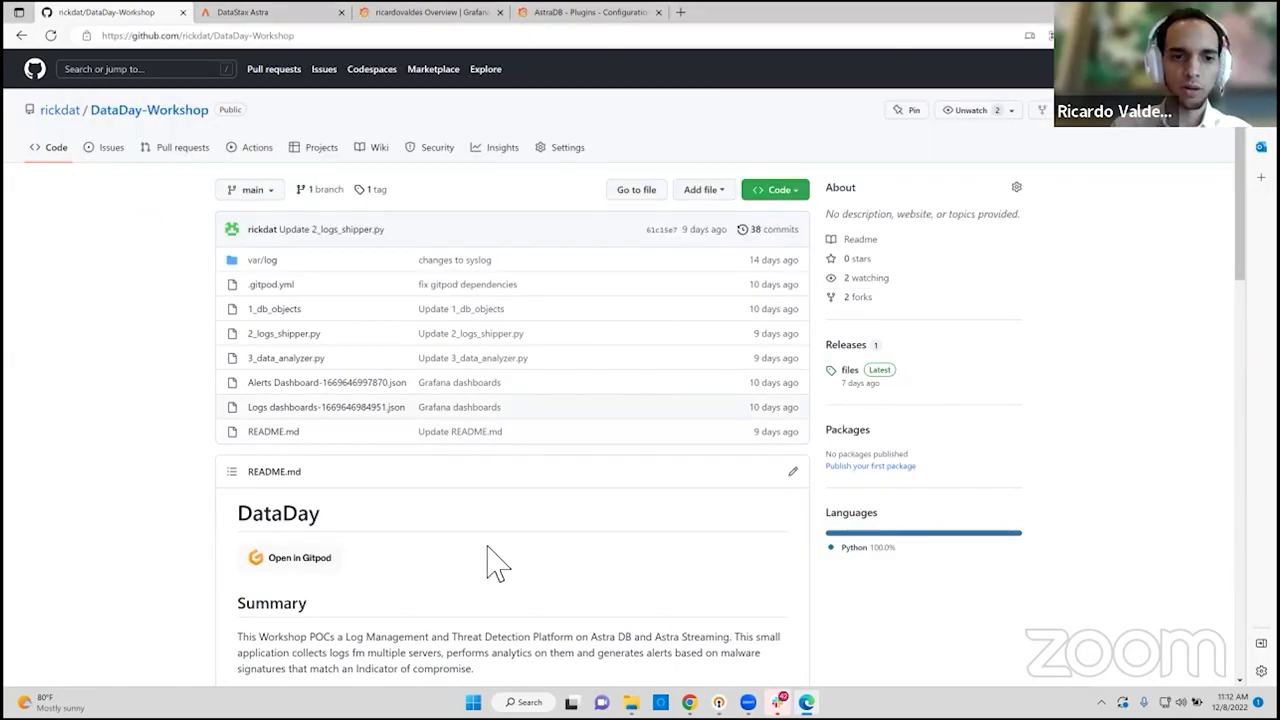
{"action": "scroll", "coordinate": [495, 560], "scroll_direction": "down", "scroll_amount": 1}
{"action": "scroll", "coordinate": [497, 557], "scroll_direction": "down", "scroll_amount": 5}
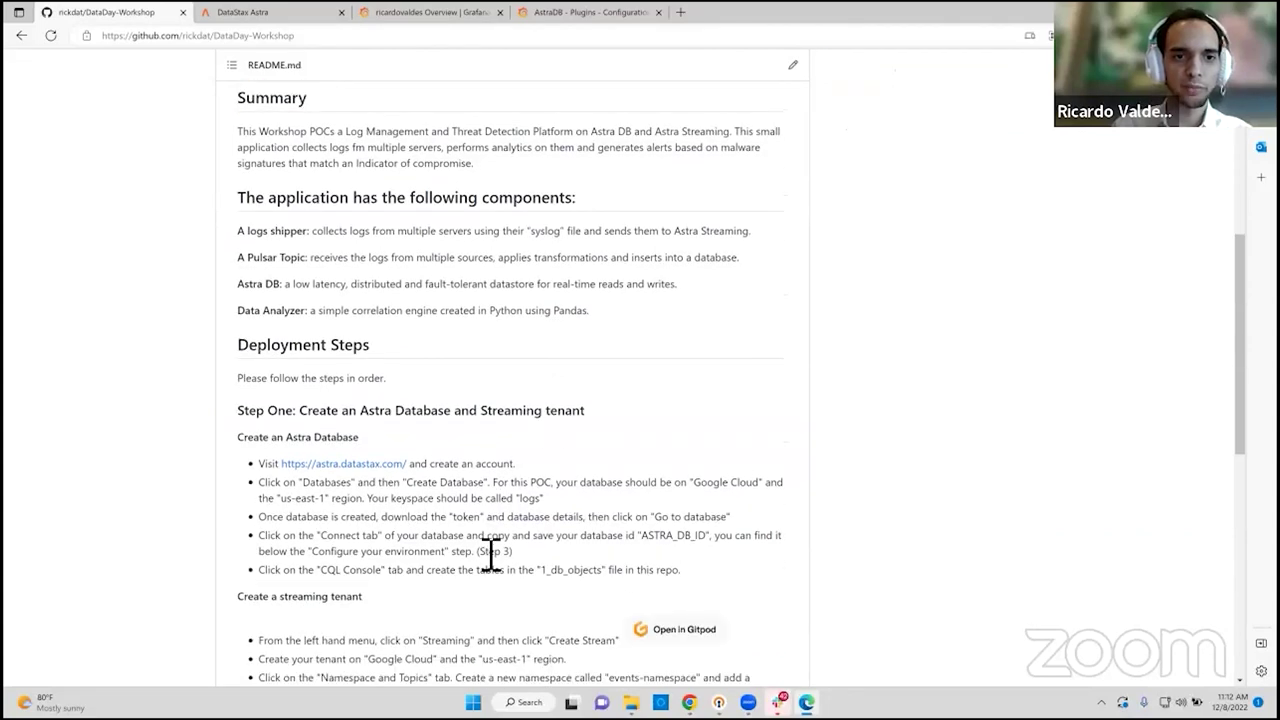
{"action": "scroll", "coordinate": [490, 555], "scroll_direction": "down", "scroll_amount": 1}
{"action": "scroll", "coordinate": [505, 332], "scroll_direction": "down", "scroll_amount": 1}
{"action": "left_click_drag", "start_coordinate": [515, 300], "coordinate": [293, 308]}
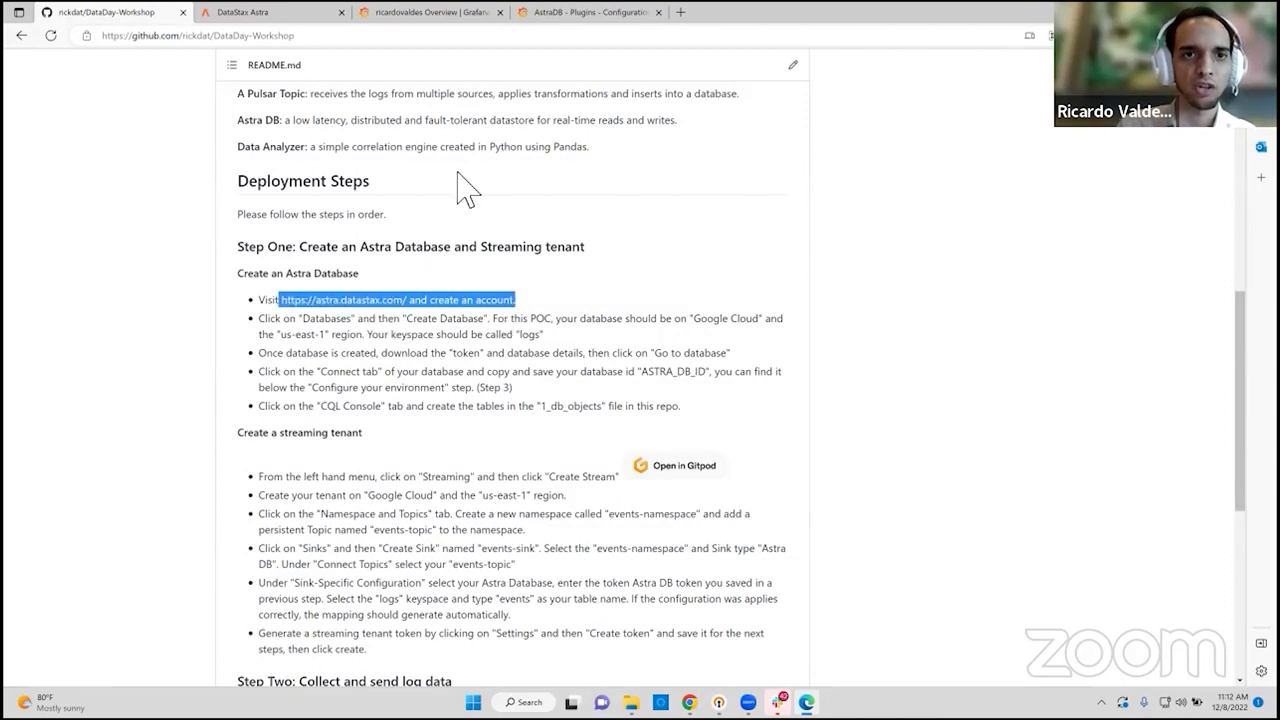
Step: View the account registration form at astra.datastax.com in a private browser window, and return to the signed-in Astra home page
{"action": "left_click", "coordinate": [270, 12]}
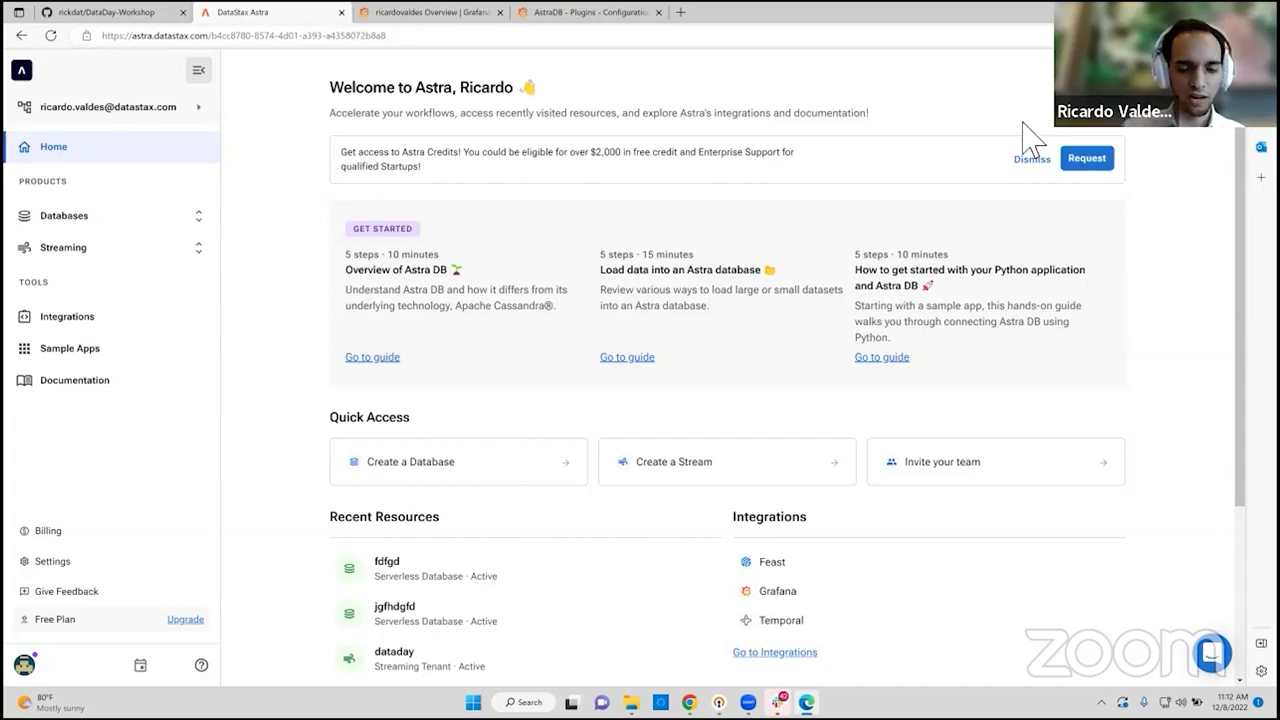
{"action": "key", "text": "ctrl+shift+n"}
{"action": "type", "text": "astra.datastax.com"}
{"action": "key", "text": "Return"}
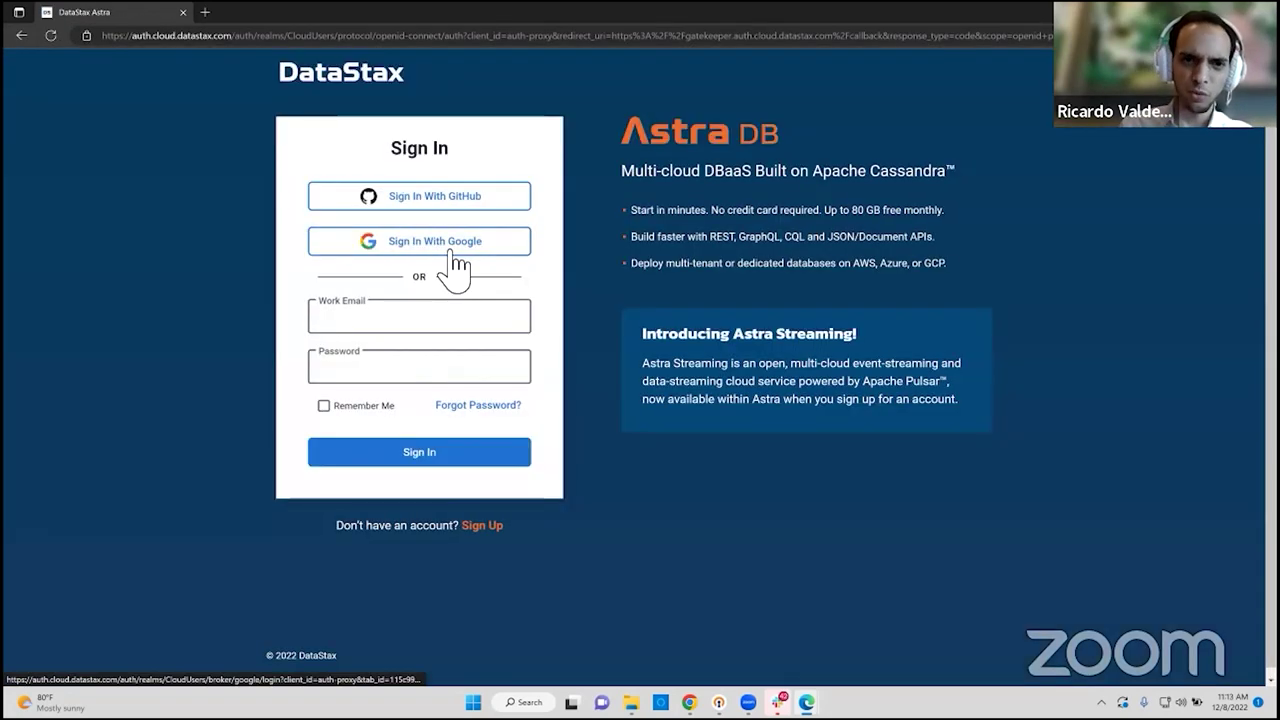
{"action": "left_click", "coordinate": [495, 526]}
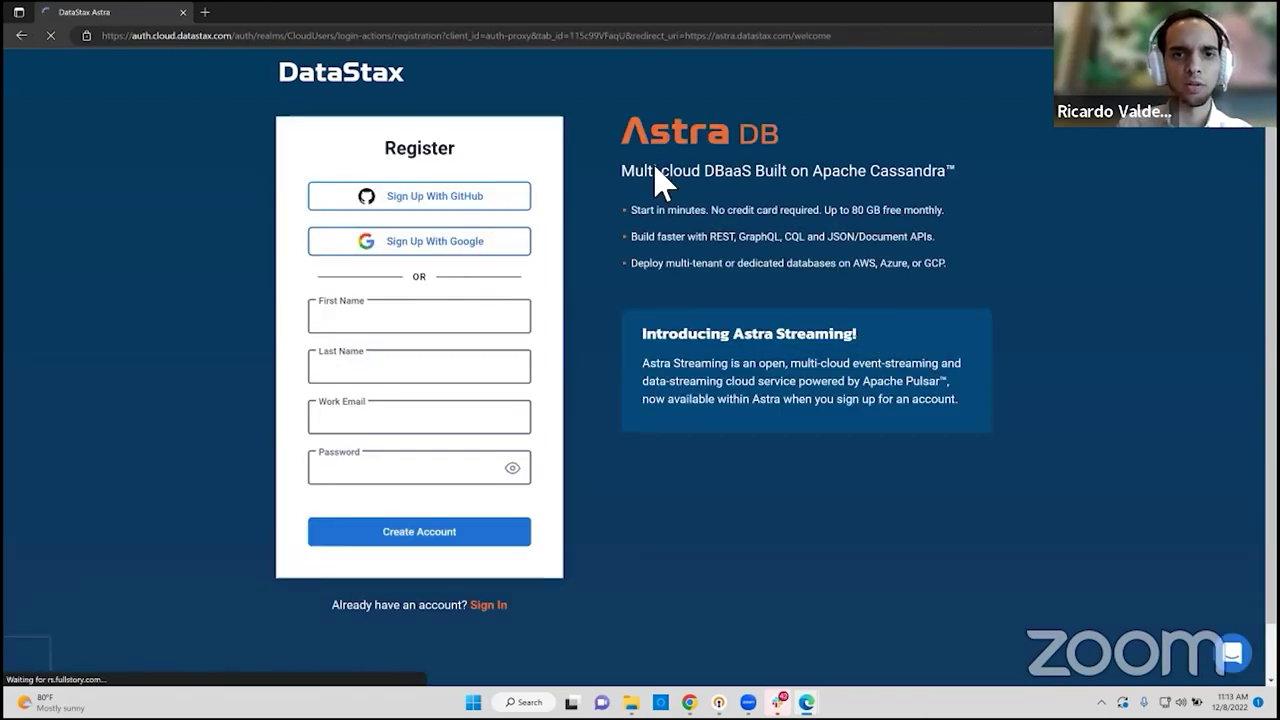
{"action": "key", "text": "super+Down"}
{"action": "left_click", "coordinate": [655, 153]}
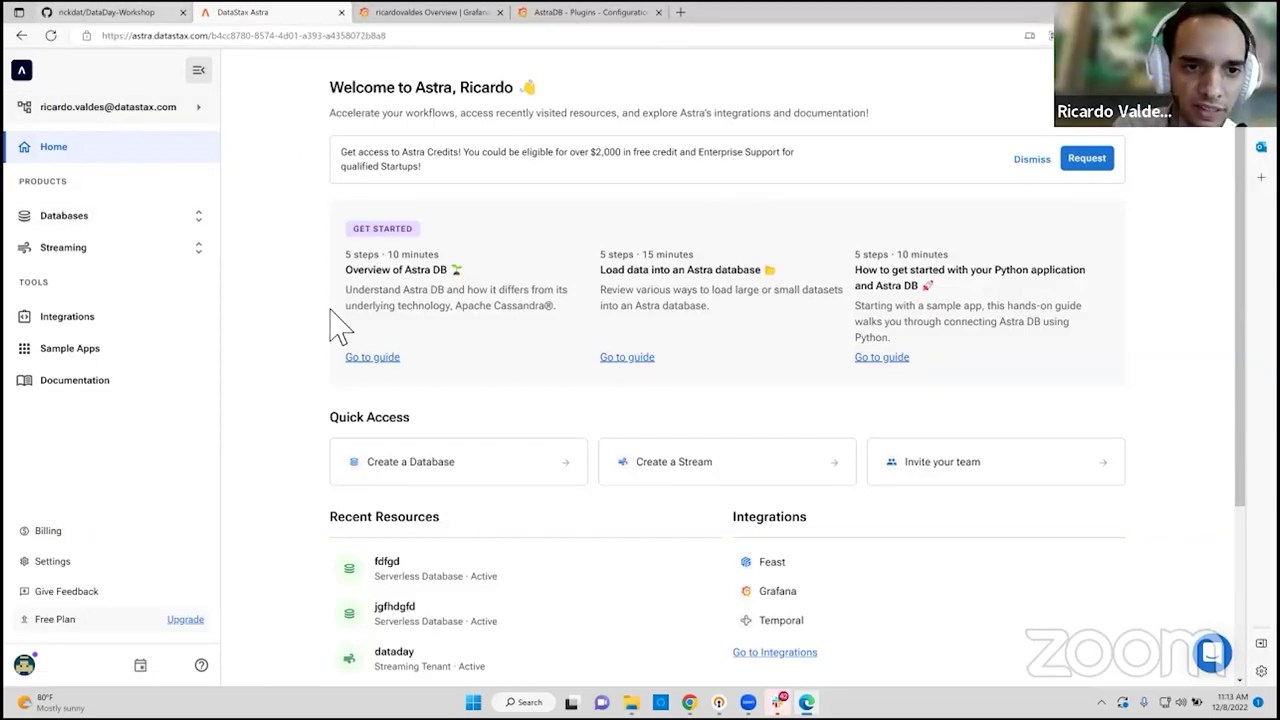
Step: Review the README's database creation instructions for the cloud provider, region and keyspace name
{"action": "key", "text": "ctrl+shift+Tab"}
{"action": "left_click_drag", "start_coordinate": [519, 306], "coordinate": [502, 335]}
{"action": "left_click", "coordinate": [273, 332]}
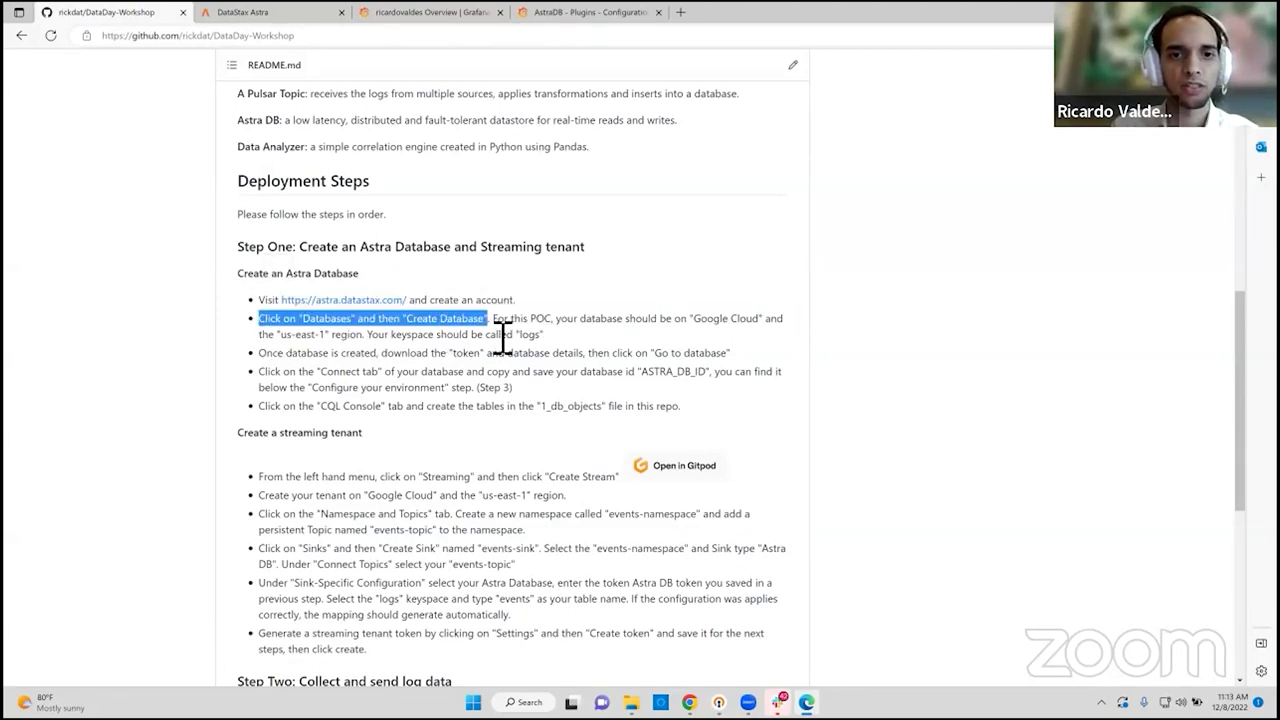
{"action": "left_click_drag", "start_coordinate": [507, 338], "coordinate": [762, 333]}
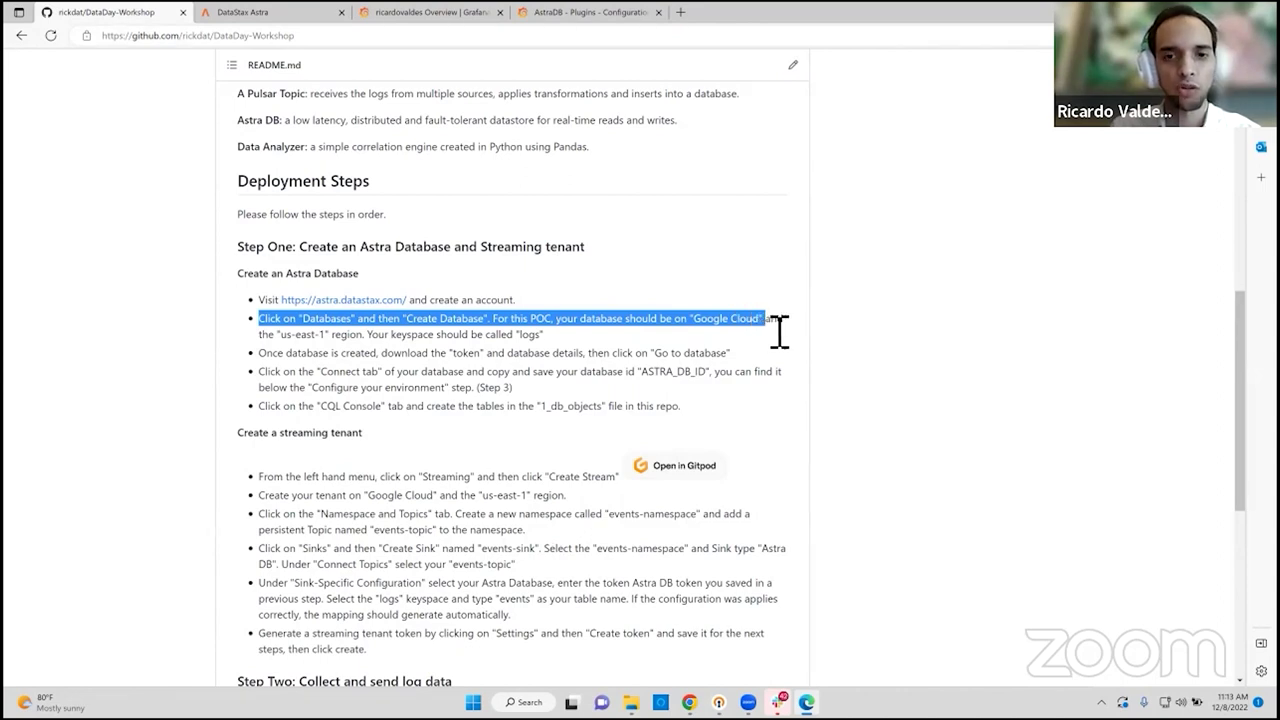
{"action": "left_click_drag", "start_coordinate": [743, 338], "coordinate": [546, 336]}
{"action": "left_click", "coordinate": [546, 336]}
{"action": "double_click", "coordinate": [533, 336]}
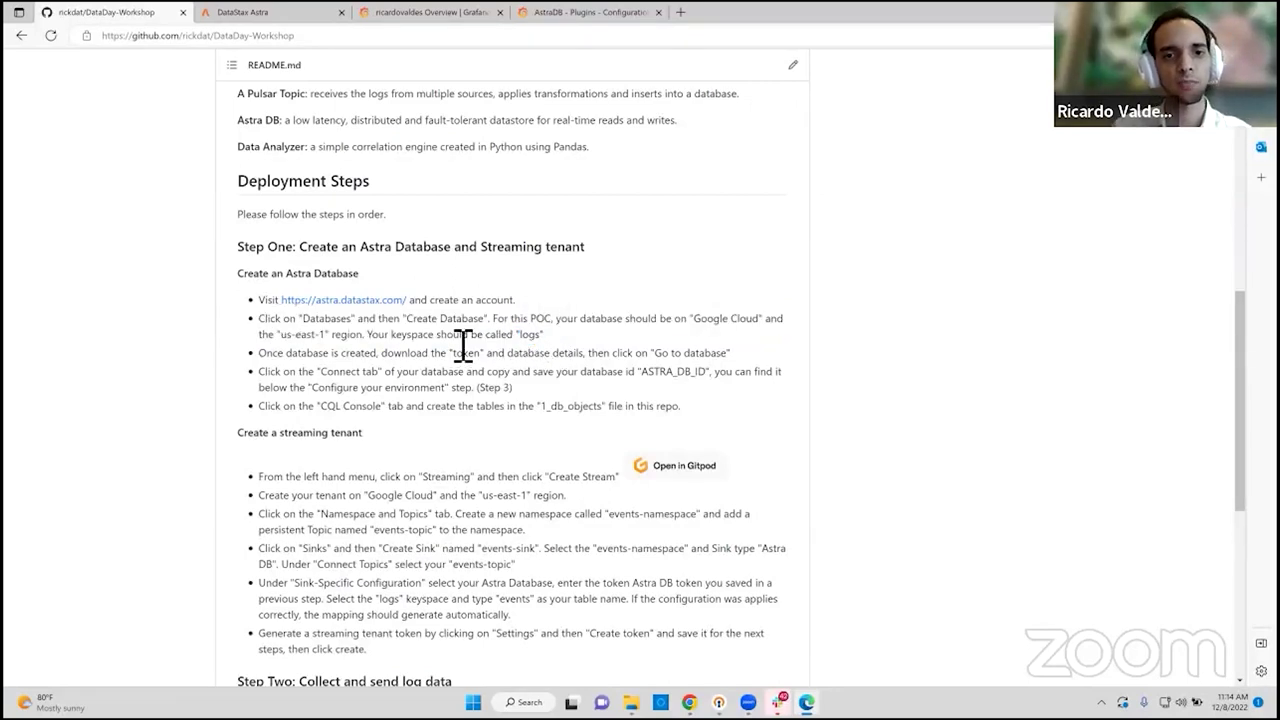
{"action": "double_click", "coordinate": [412, 336]}
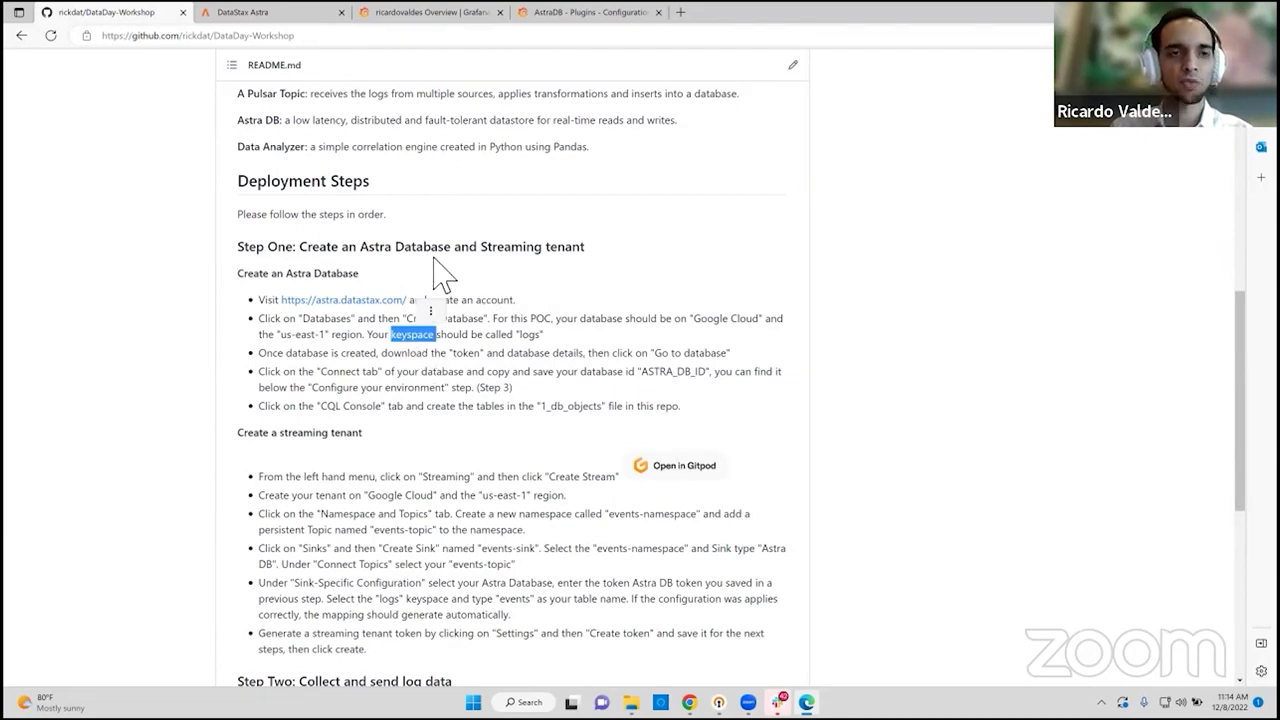
Step: Start creating a database in Astra and name it DataStaxATP
{"action": "left_click", "coordinate": [282, 20]}
{"action": "left_click", "coordinate": [90, 218]}
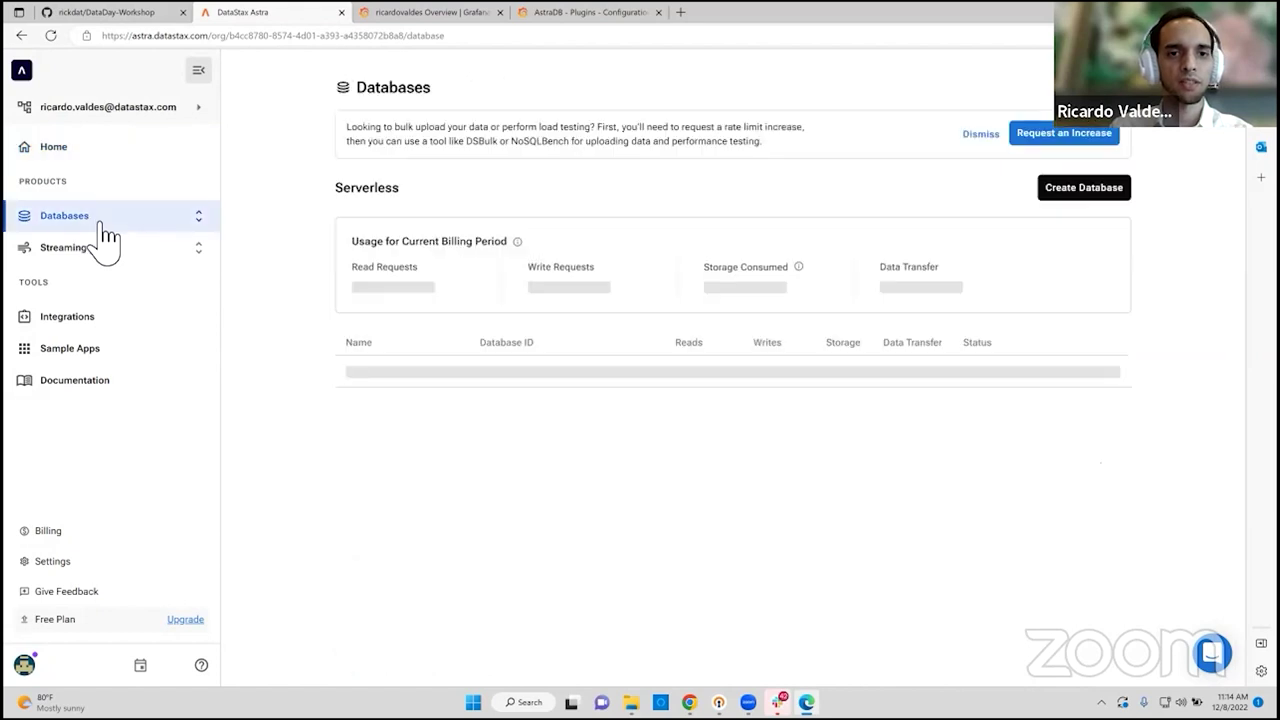
{"action": "left_click", "coordinate": [1082, 190]}
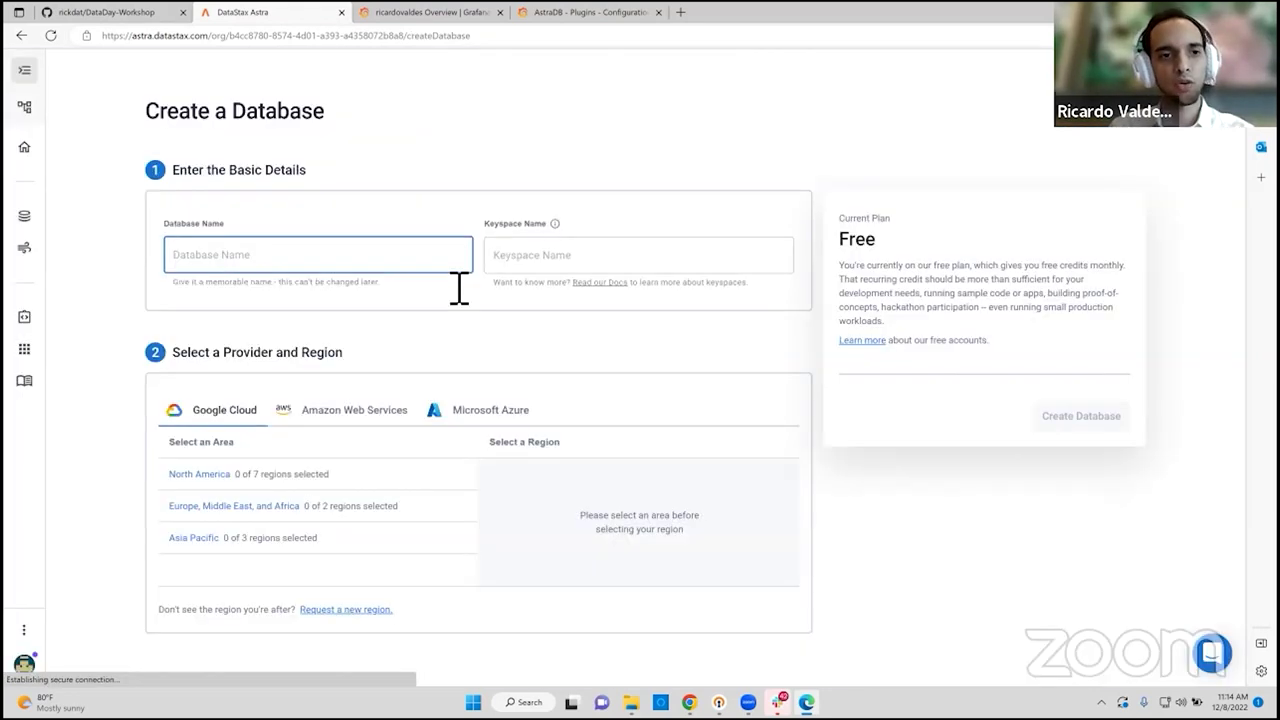
{"action": "type", "text": "DataStaxATP"}
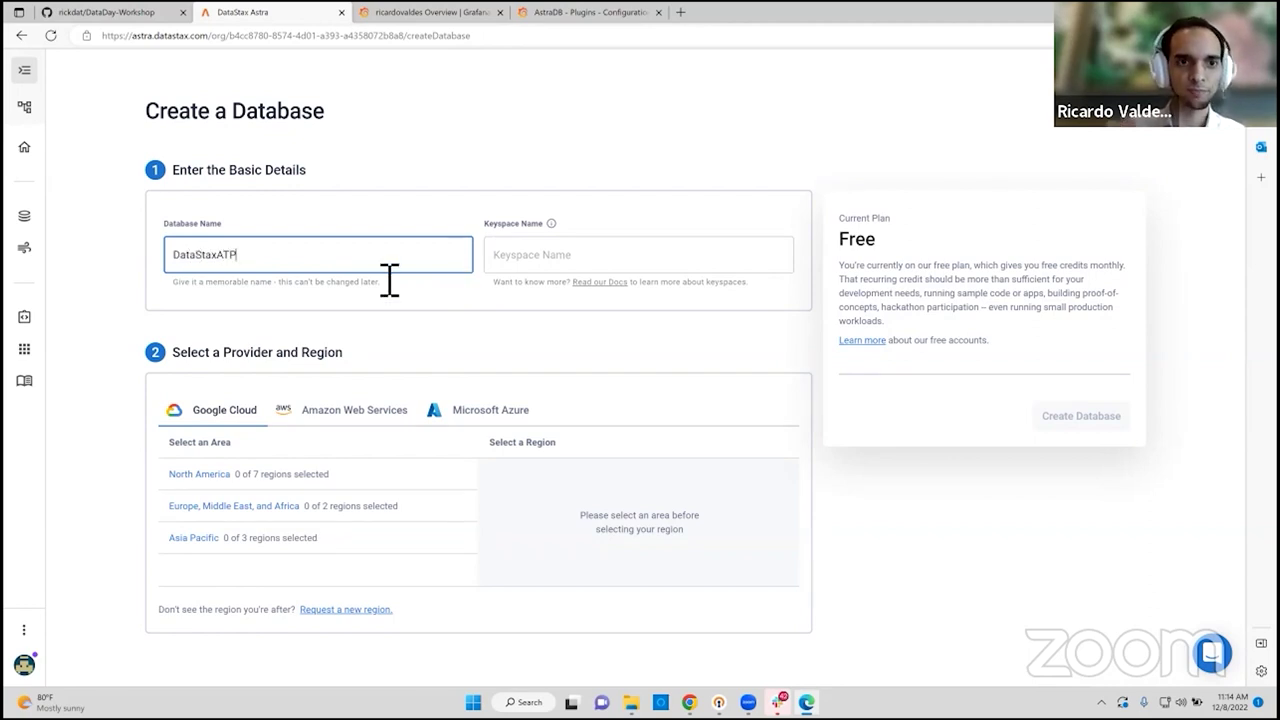
Step: Copy the keyspace name "logs" from the README and enter it as the new database's keyspace name
{"action": "left_click", "coordinate": [609, 276]}
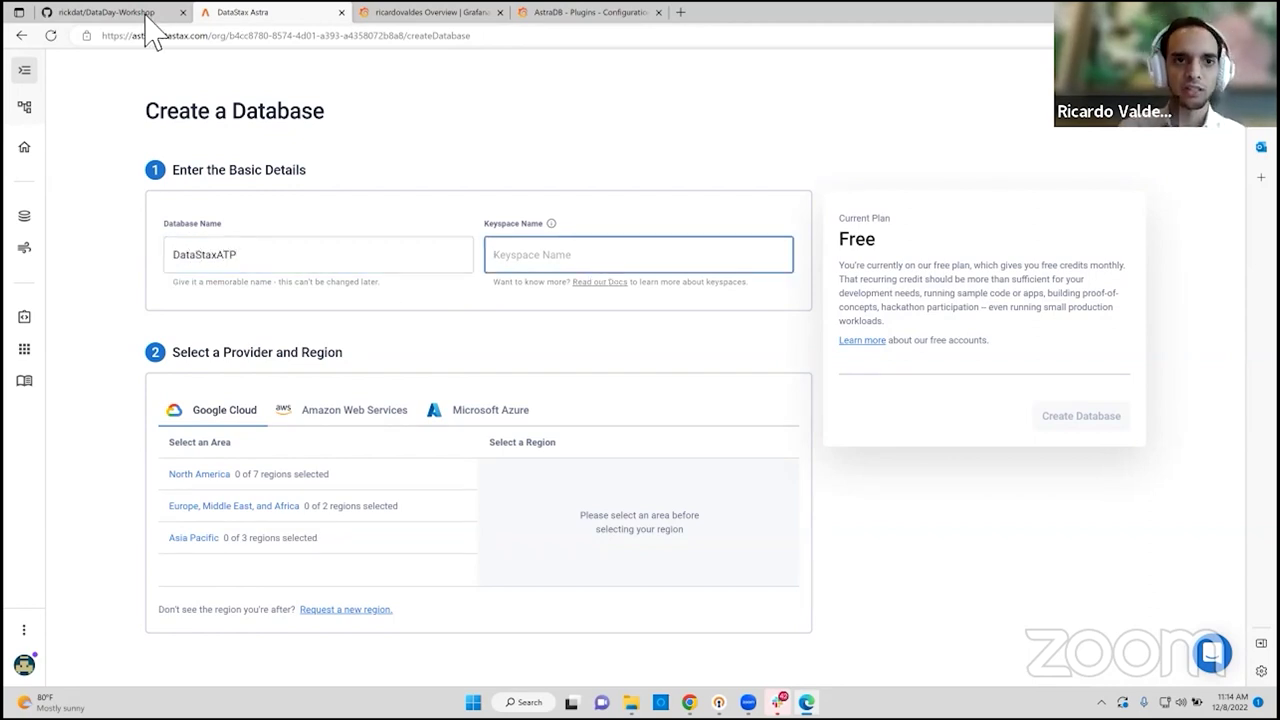
{"action": "key", "text": "ctrl+1"}
{"action": "double_click", "coordinate": [527, 335]}
{"action": "right_click", "coordinate": [537, 330]}
{"action": "left_click", "coordinate": [557, 341]}
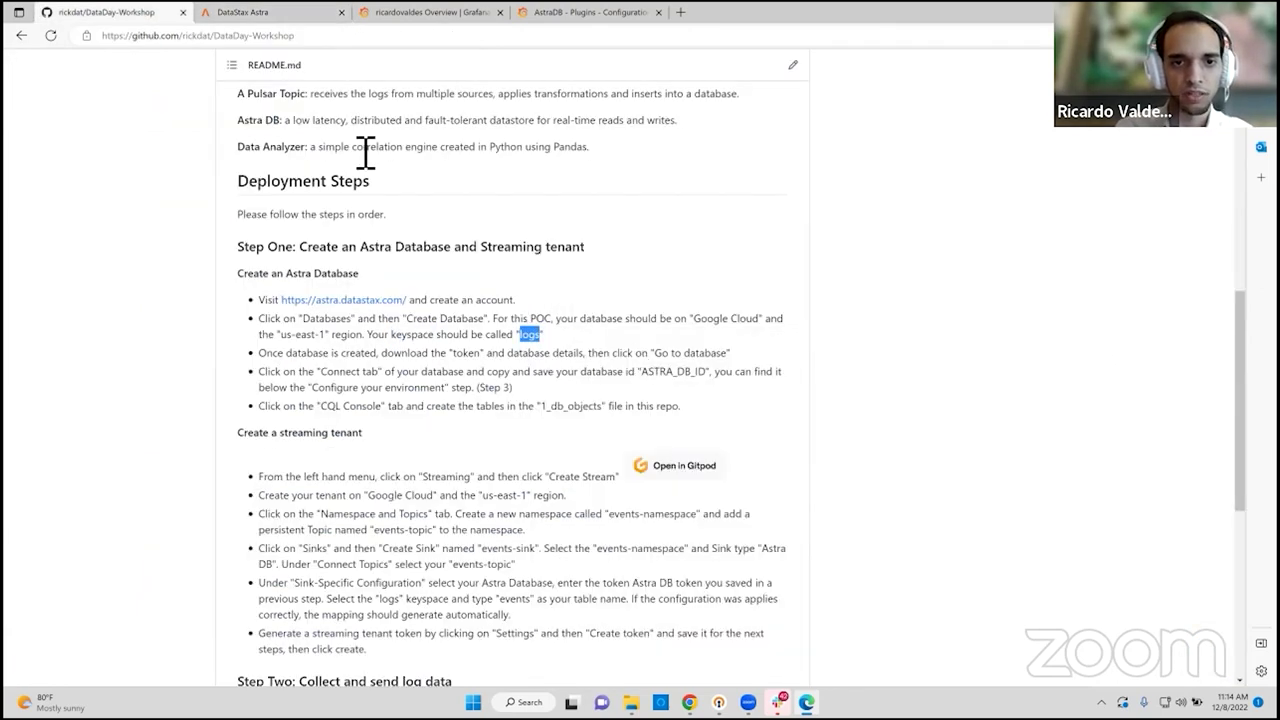
{"action": "key", "text": "ctrl+2"}
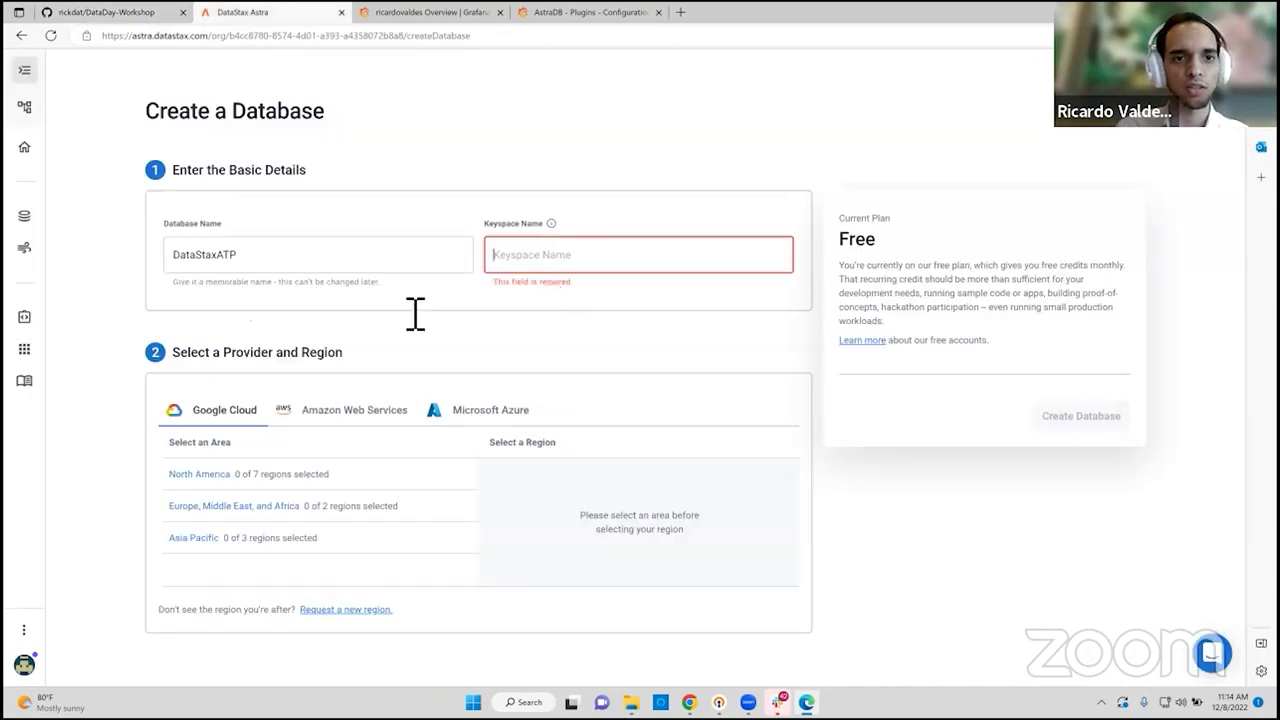
{"action": "key", "text": "ctrl+v"}
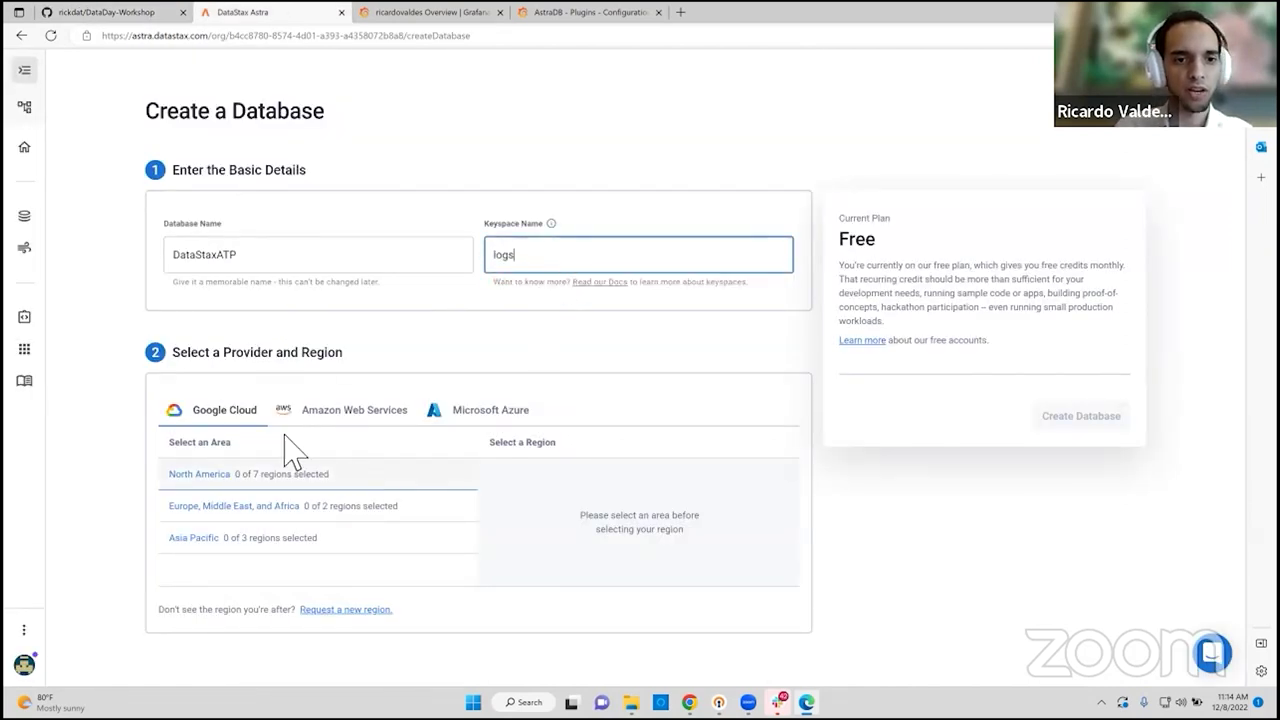
Step: Choose Google Cloud, North America and the us-east1 region (Moncks Corner, South Carolina), and create the database
{"action": "left_click", "coordinate": [222, 418]}
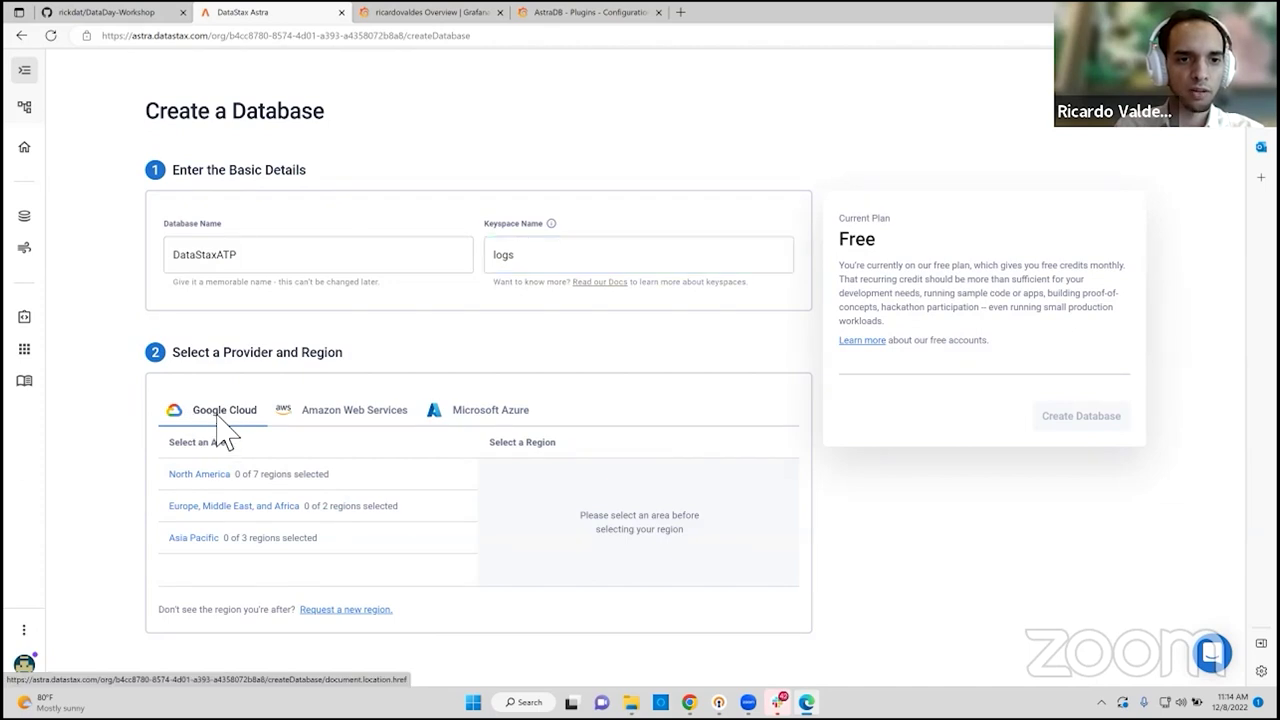
{"action": "left_click", "coordinate": [310, 476]}
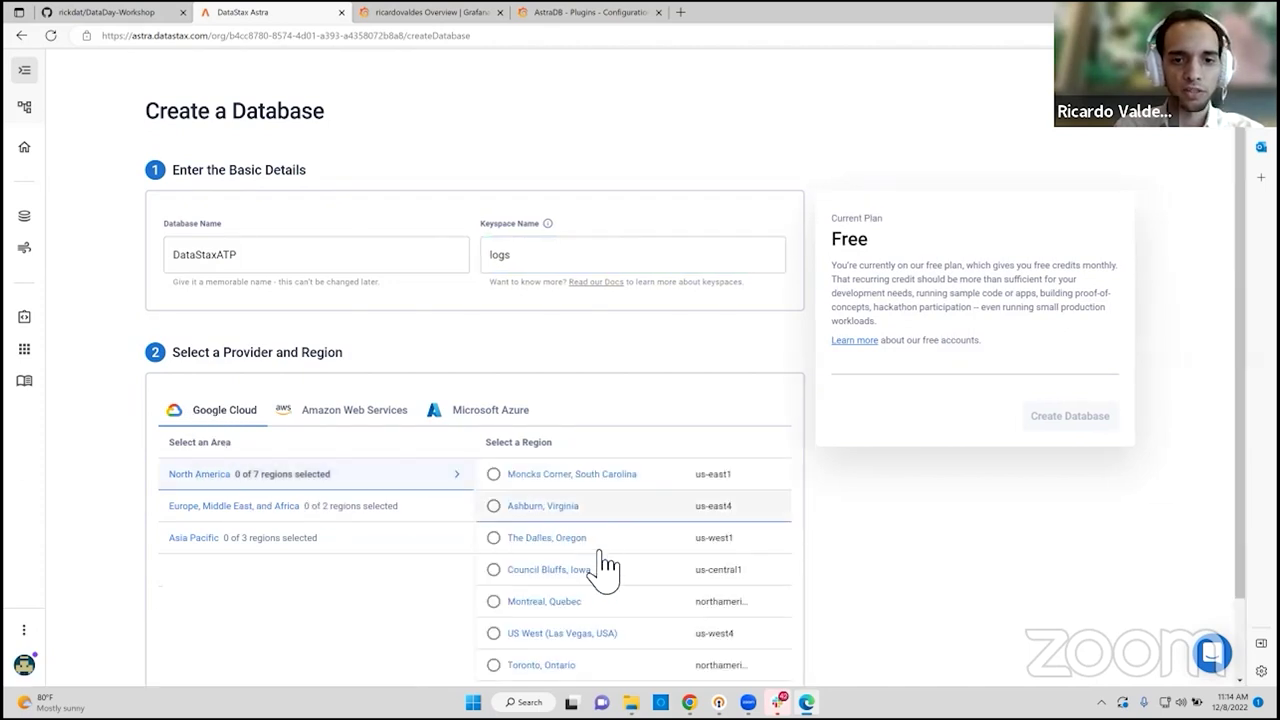
{"action": "left_click", "coordinate": [674, 479]}
{"action": "scroll", "coordinate": [674, 480], "scroll_direction": "down", "scroll_amount": 1}
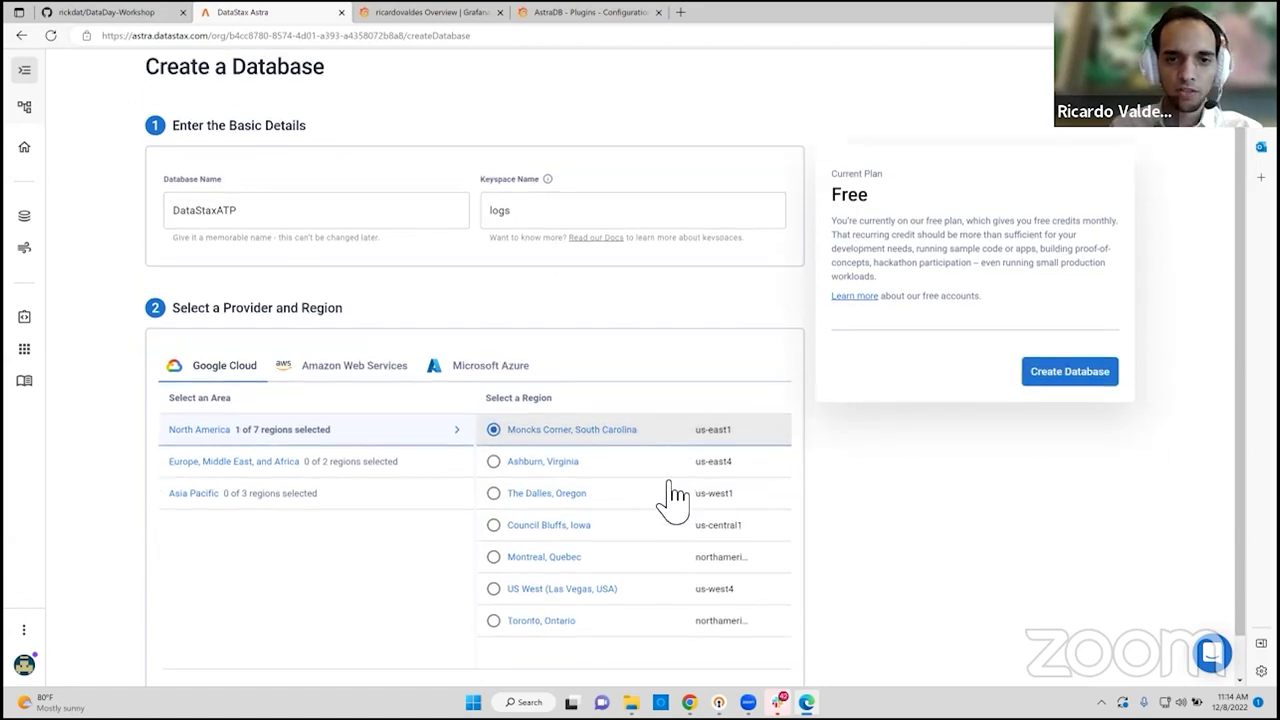
{"action": "scroll", "coordinate": [673, 484], "scroll_direction": "up", "scroll_amount": 1}
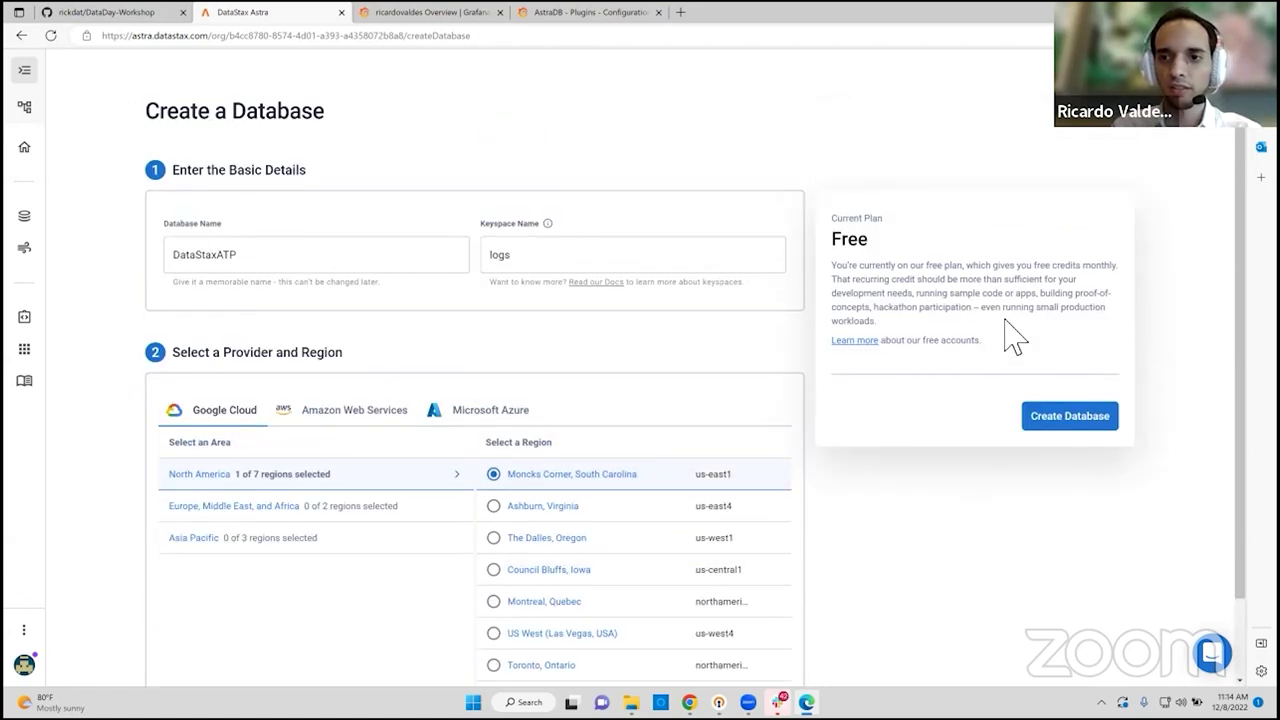
{"action": "left_click", "coordinate": [1072, 420]}
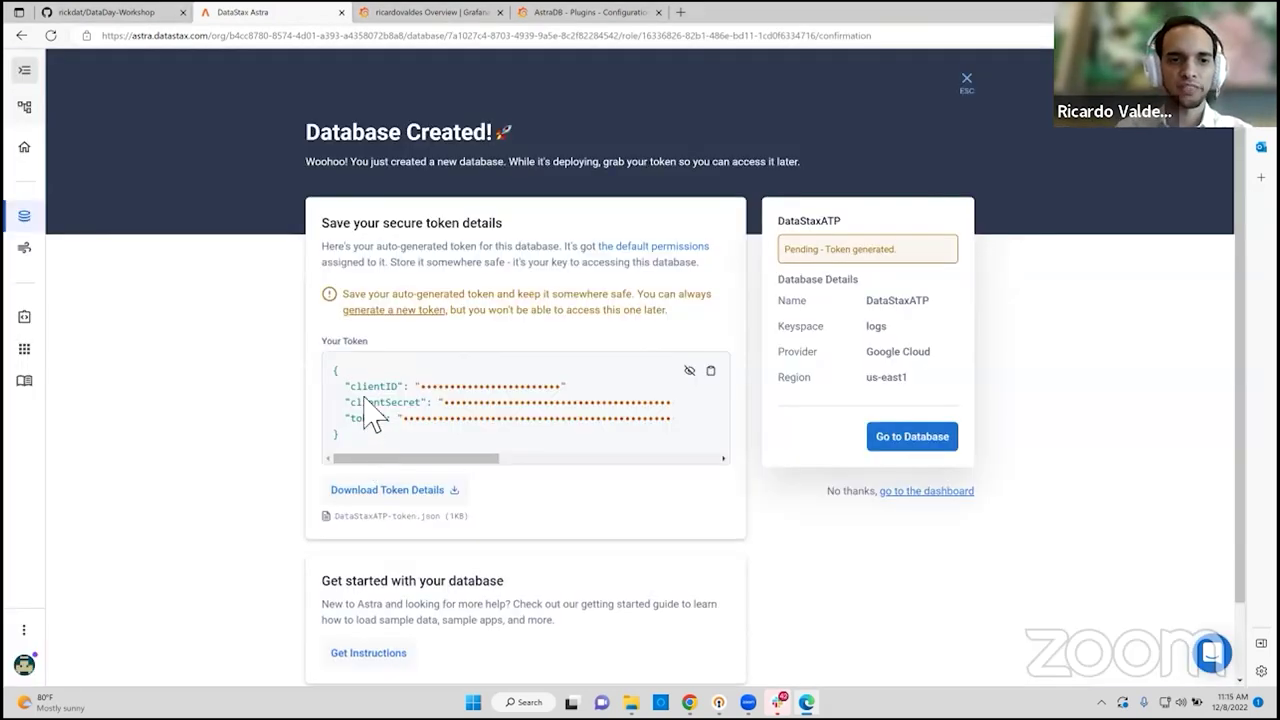
Step: Download the new database's token details and close the Downloads folder window
{"action": "left_click", "coordinate": [471, 449]}
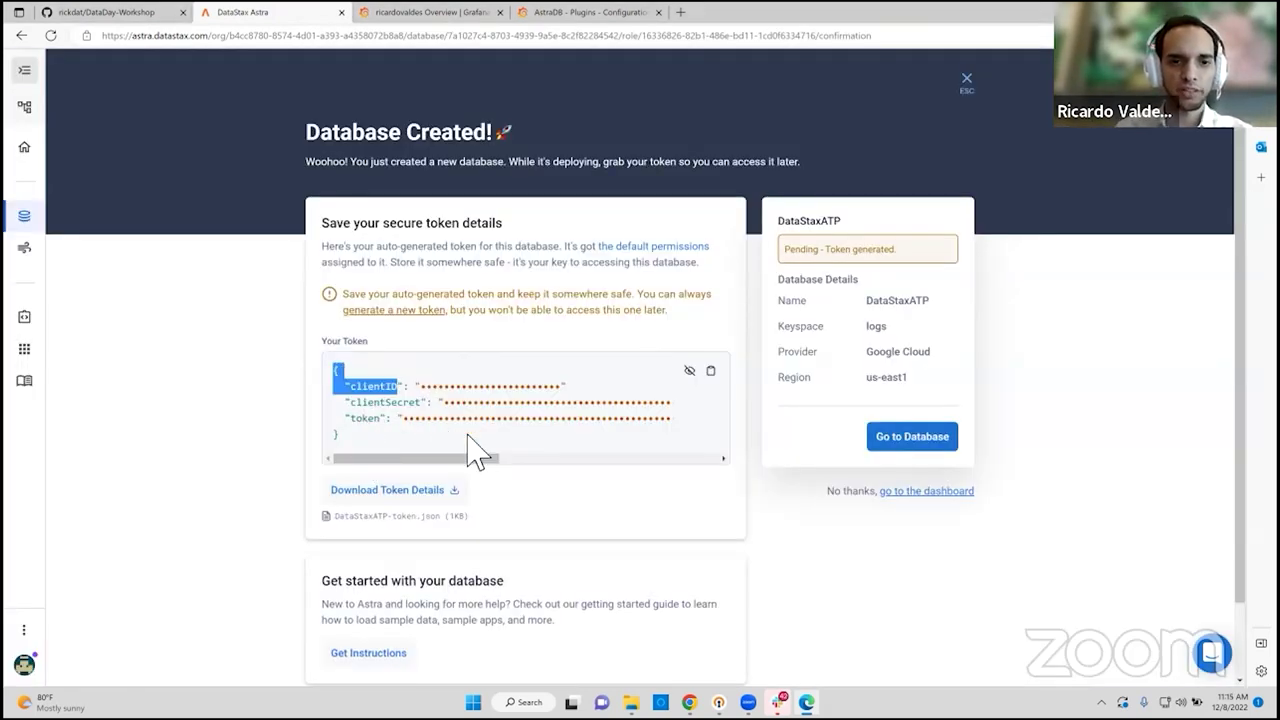
{"action": "left_click", "coordinate": [460, 482]}
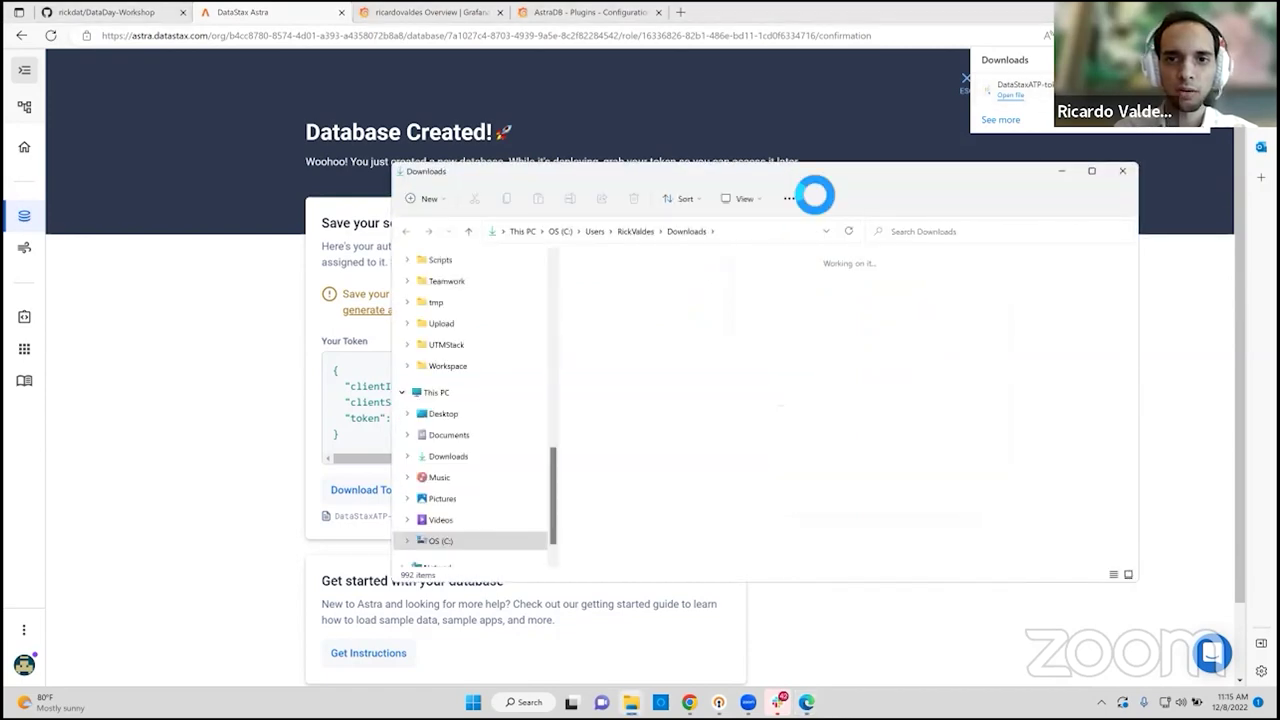
{"action": "left_click", "coordinate": [889, 195]}
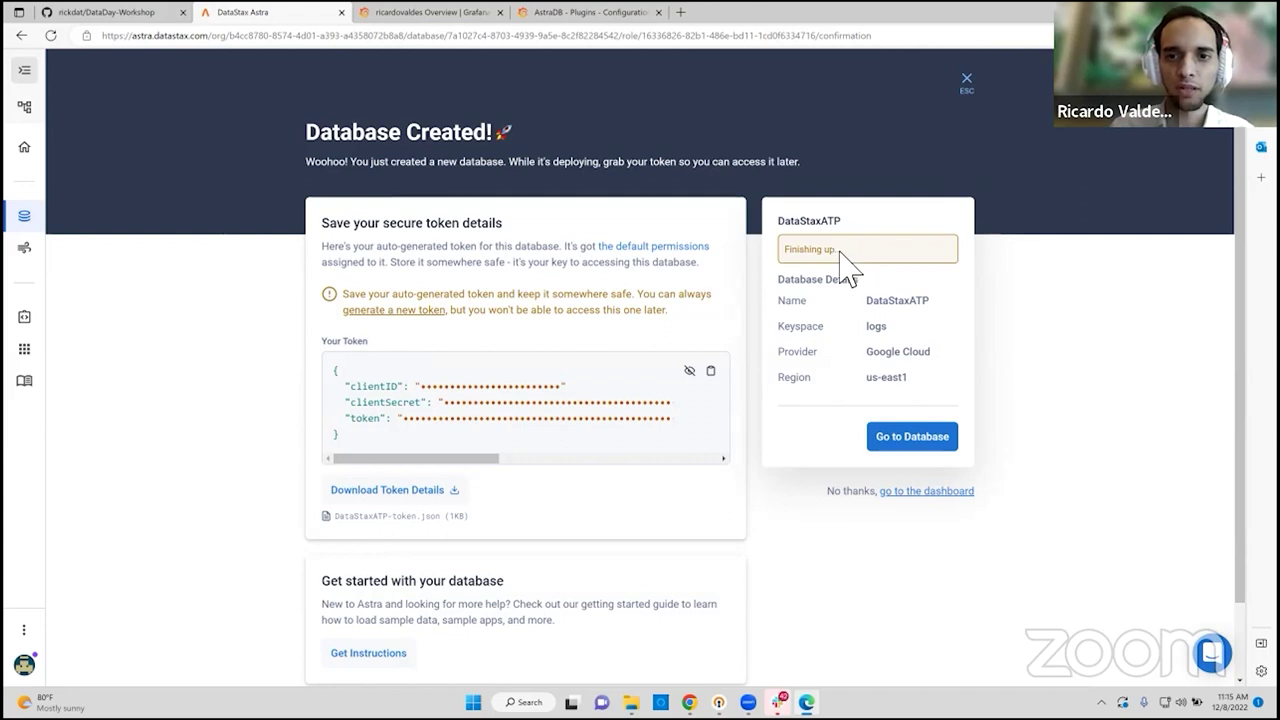
Step: Check the database's deployment status and the README's token instruction, and open the DataStaxATP database
{"action": "triple_click", "coordinate": [839, 261]}
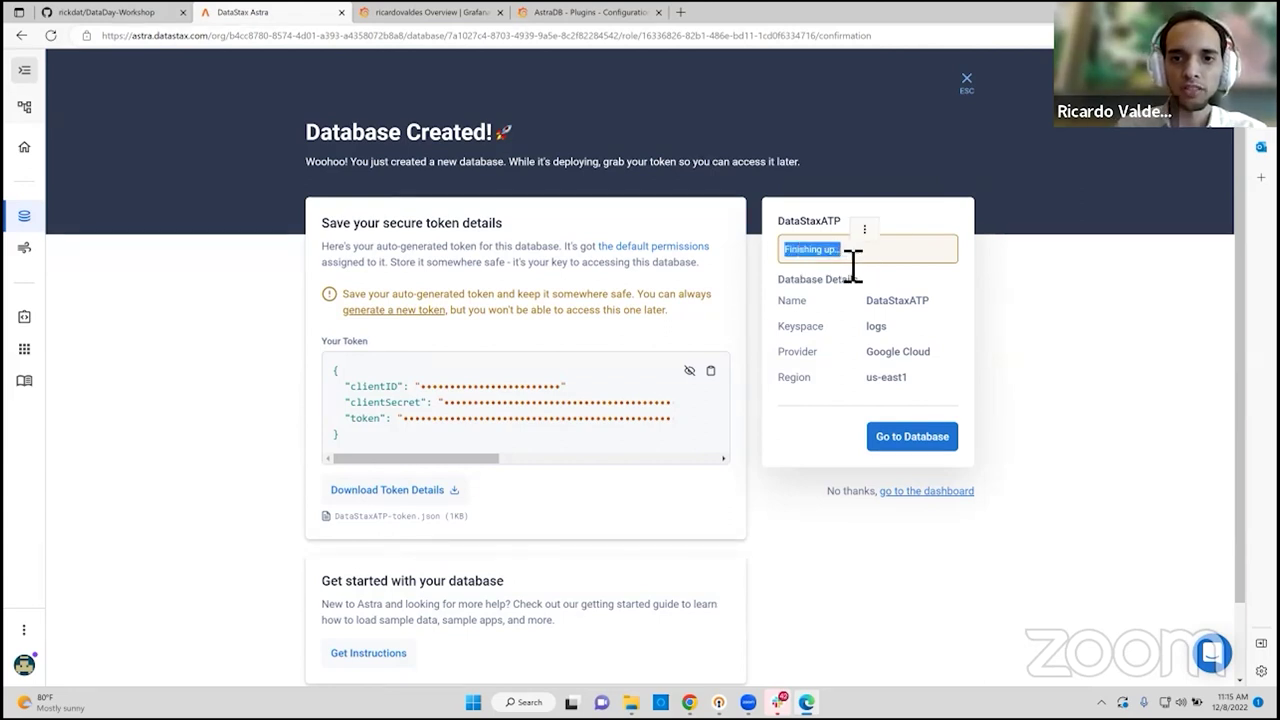
{"action": "left_click", "coordinate": [815, 280]}
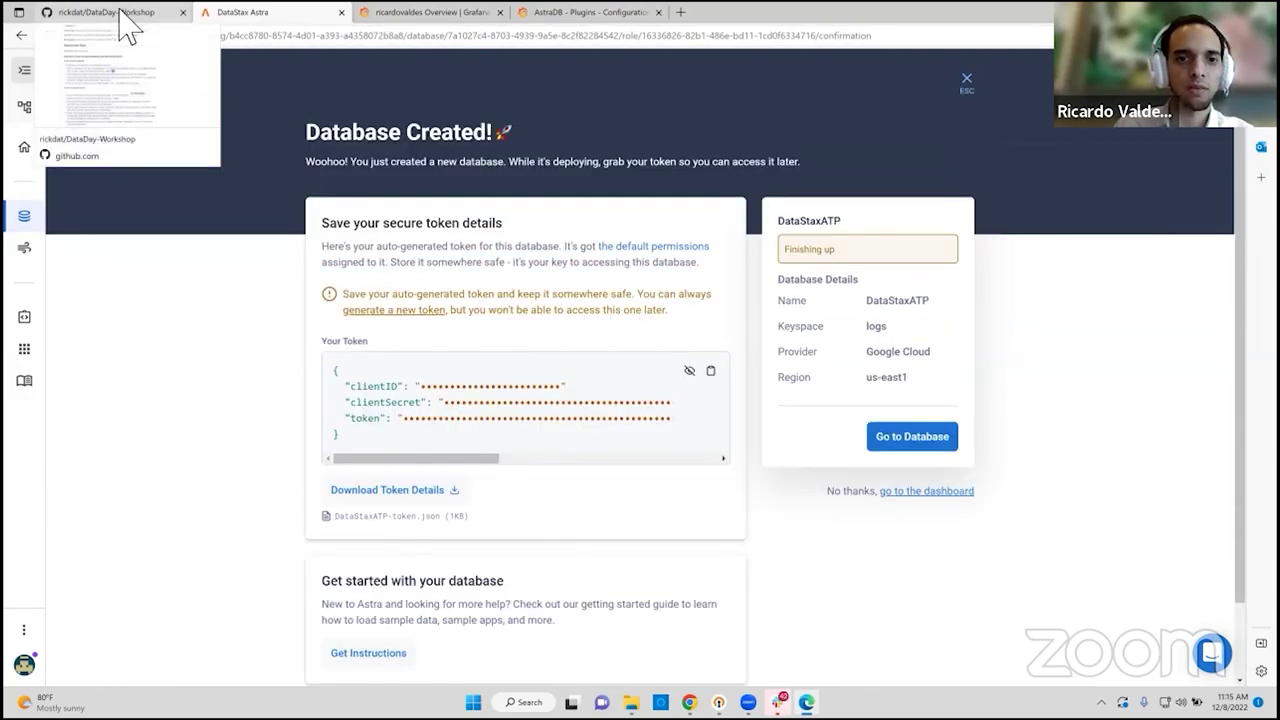
{"action": "key", "text": "ctrl+shift+Tab"}
{"action": "left_click_drag", "start_coordinate": [258, 353], "coordinate": [737, 363]}
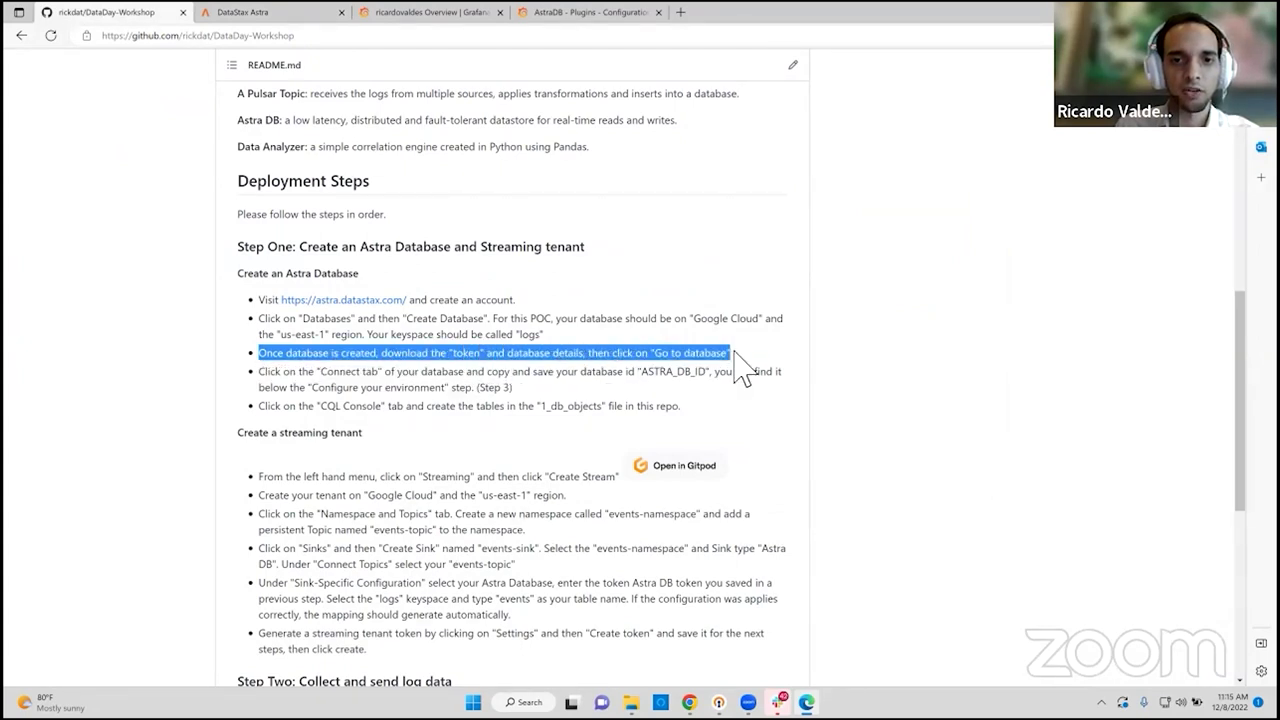
{"action": "left_click", "coordinate": [265, 13]}
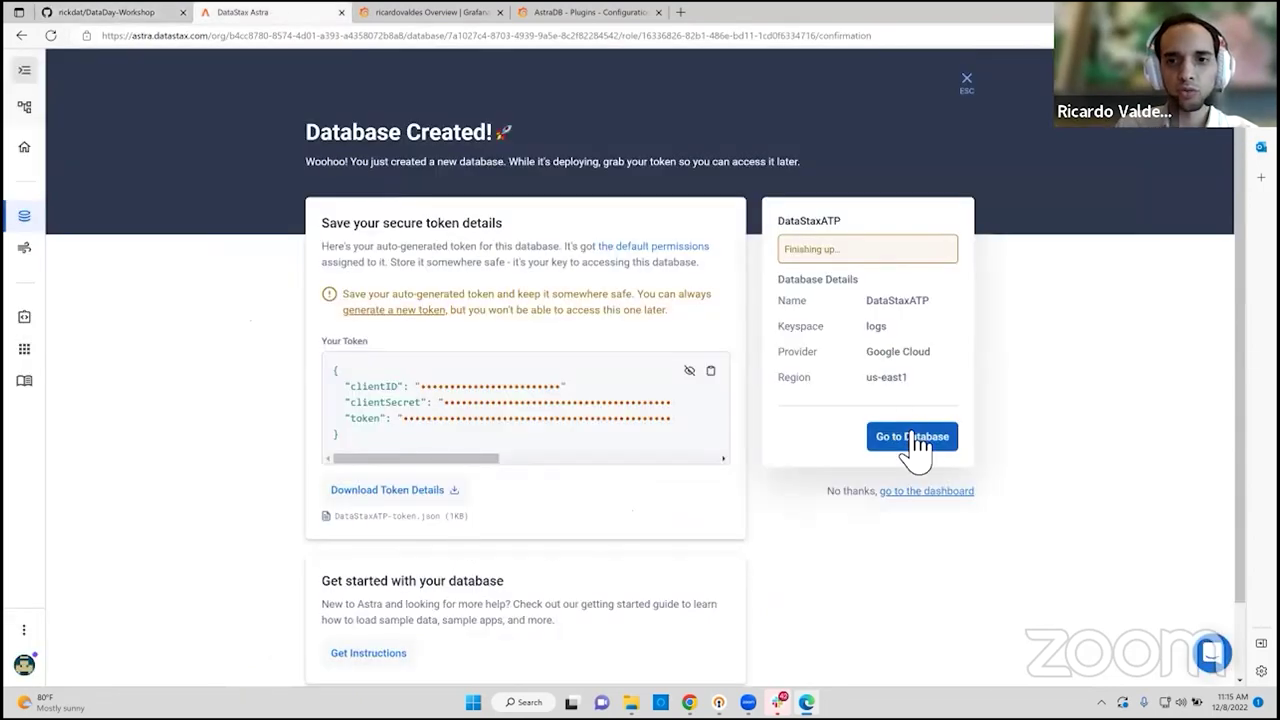
{"action": "left_click", "coordinate": [912, 437]}
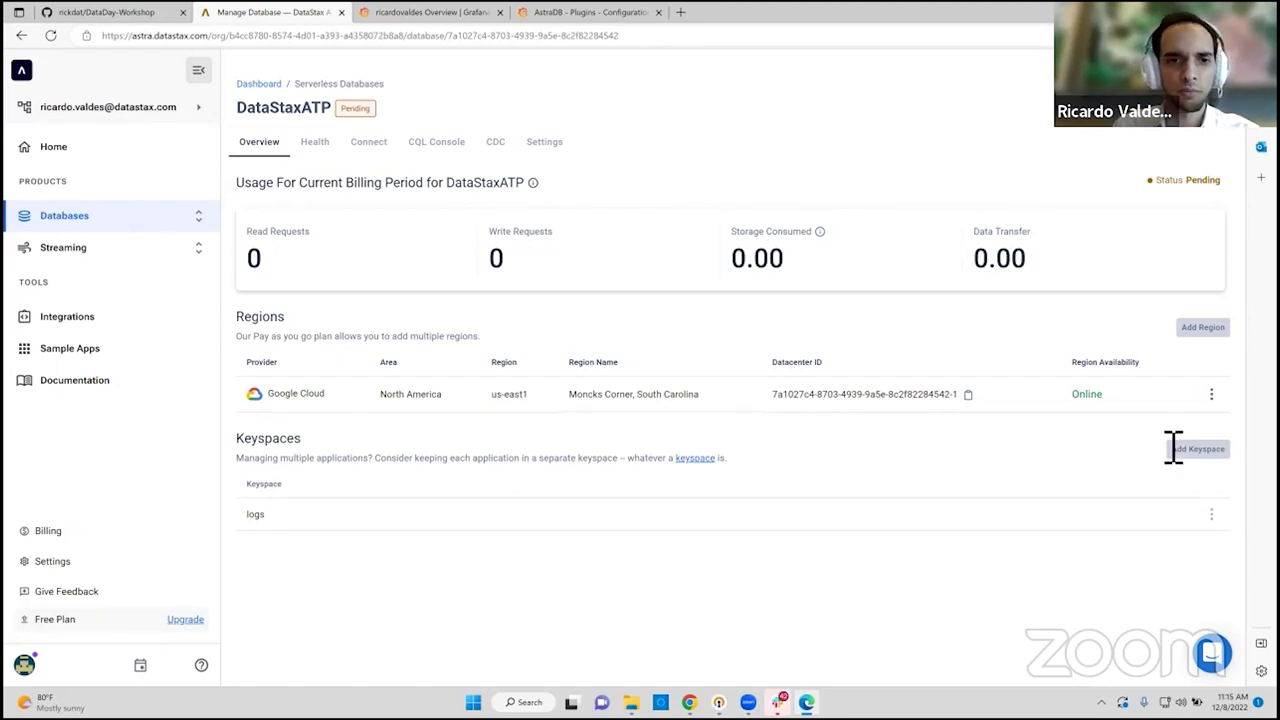
Step: Look at the database's Health and Overview pages and the README instruction on saving the ASTRA_DB_ID
{"action": "left_click", "coordinate": [328, 158]}
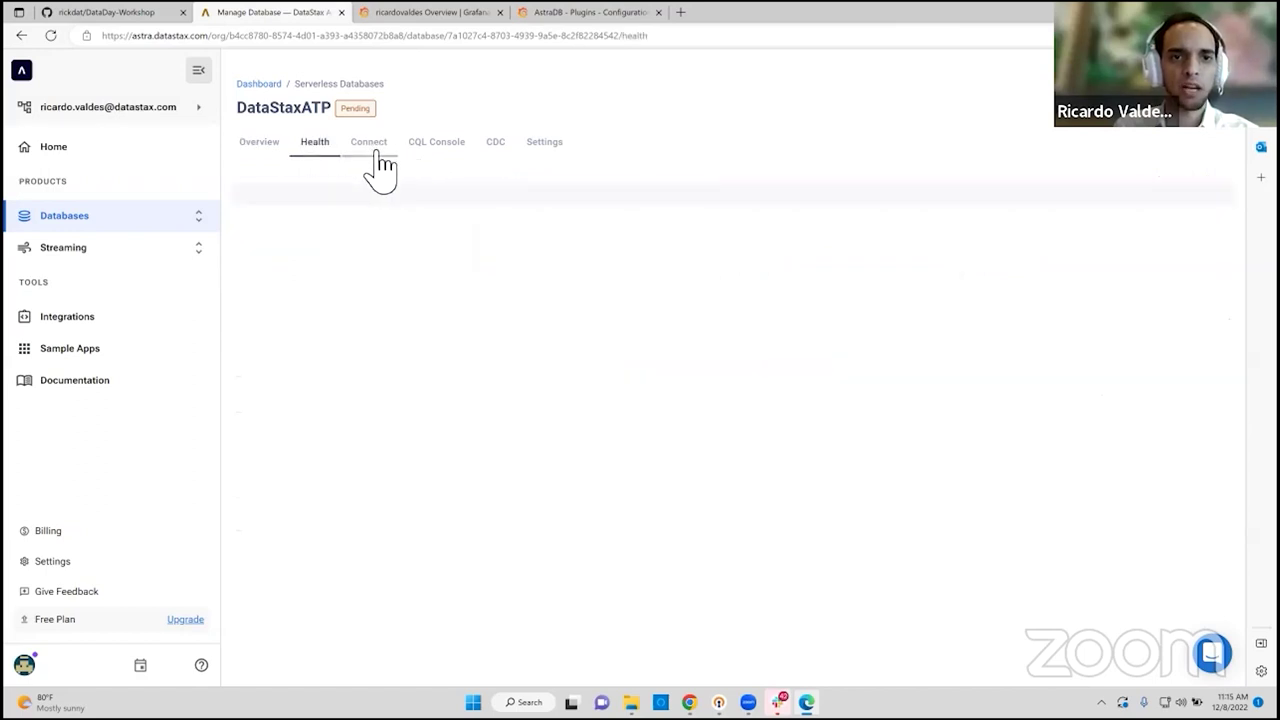
{"action": "left_click", "coordinate": [272, 156]}
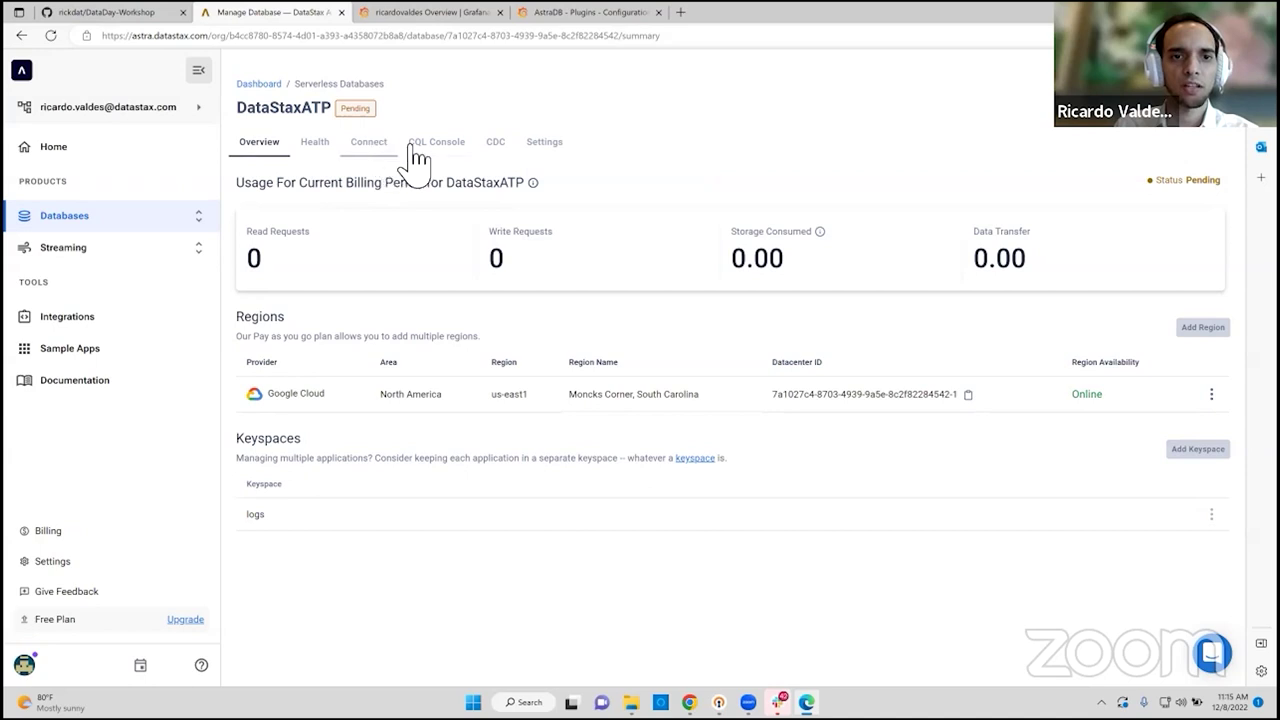
{"action": "left_click", "coordinate": [140, 14]}
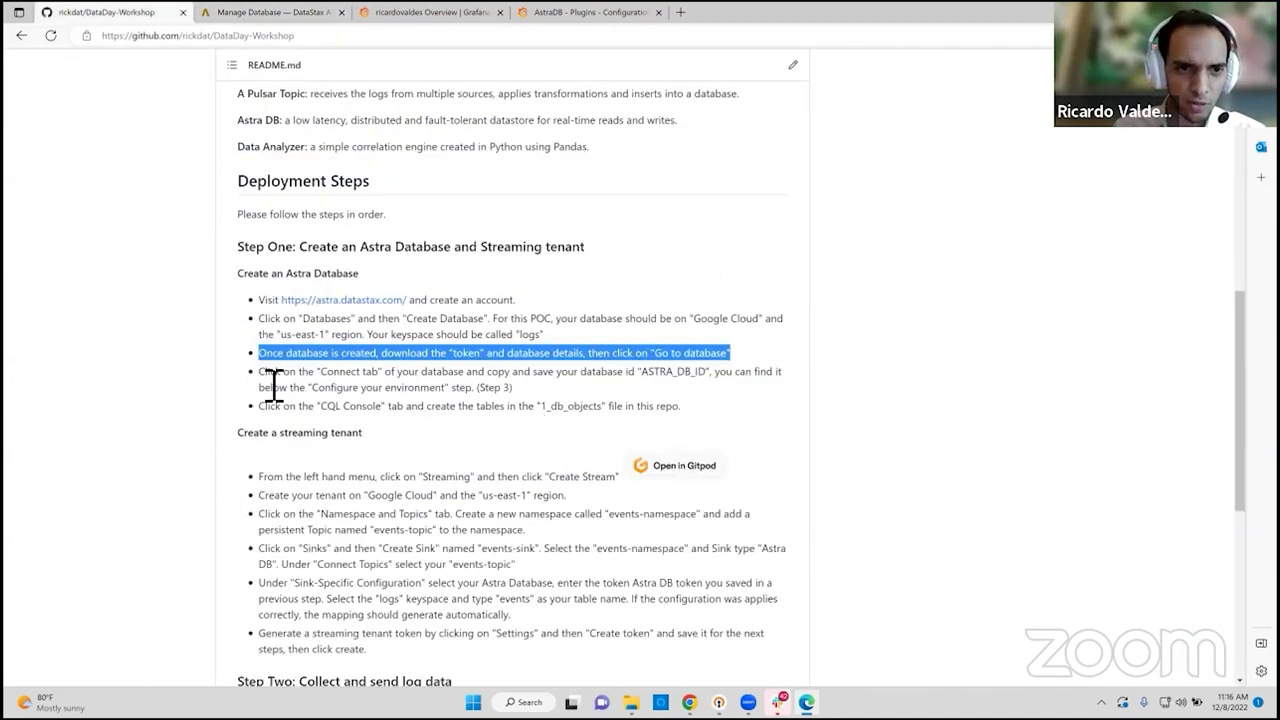
{"action": "left_click_drag", "start_coordinate": [259, 371], "coordinate": [678, 388]}
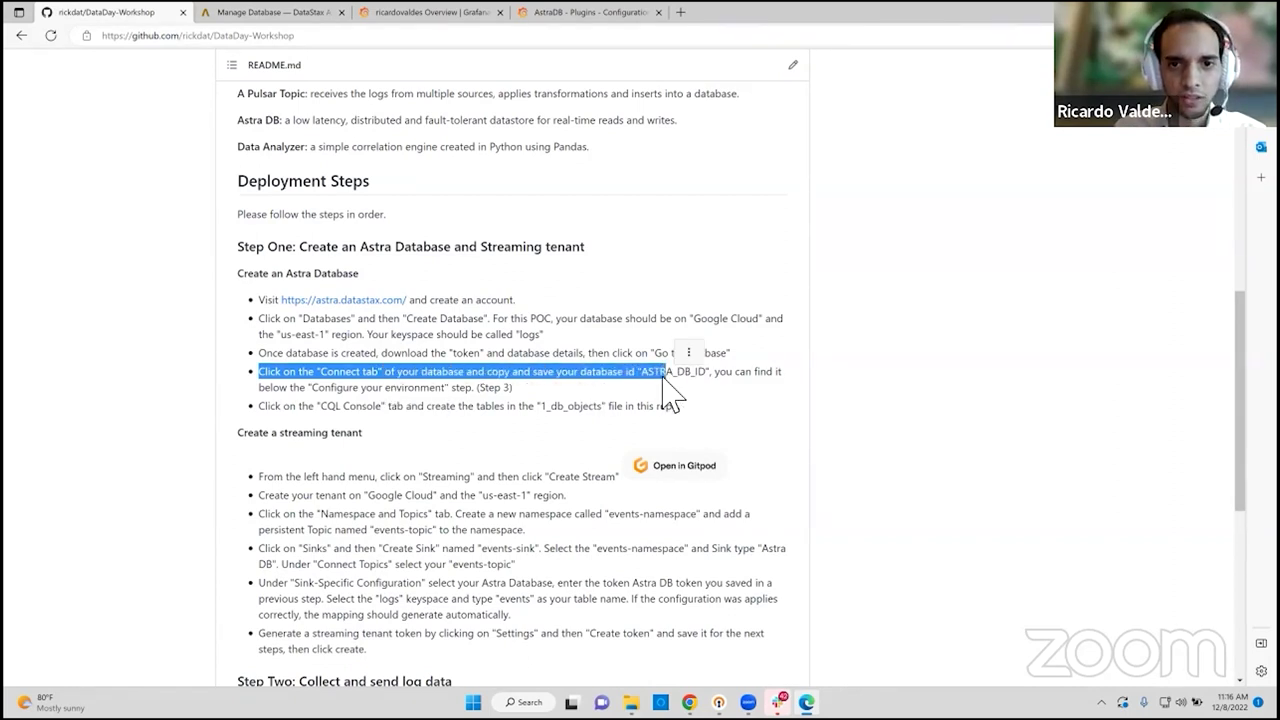
Step: Copy the ASTRA_DB_ID value from the "Configure your environment" step of the DataStaxATP database's Connect page
{"action": "double_click", "coordinate": [662, 374]}
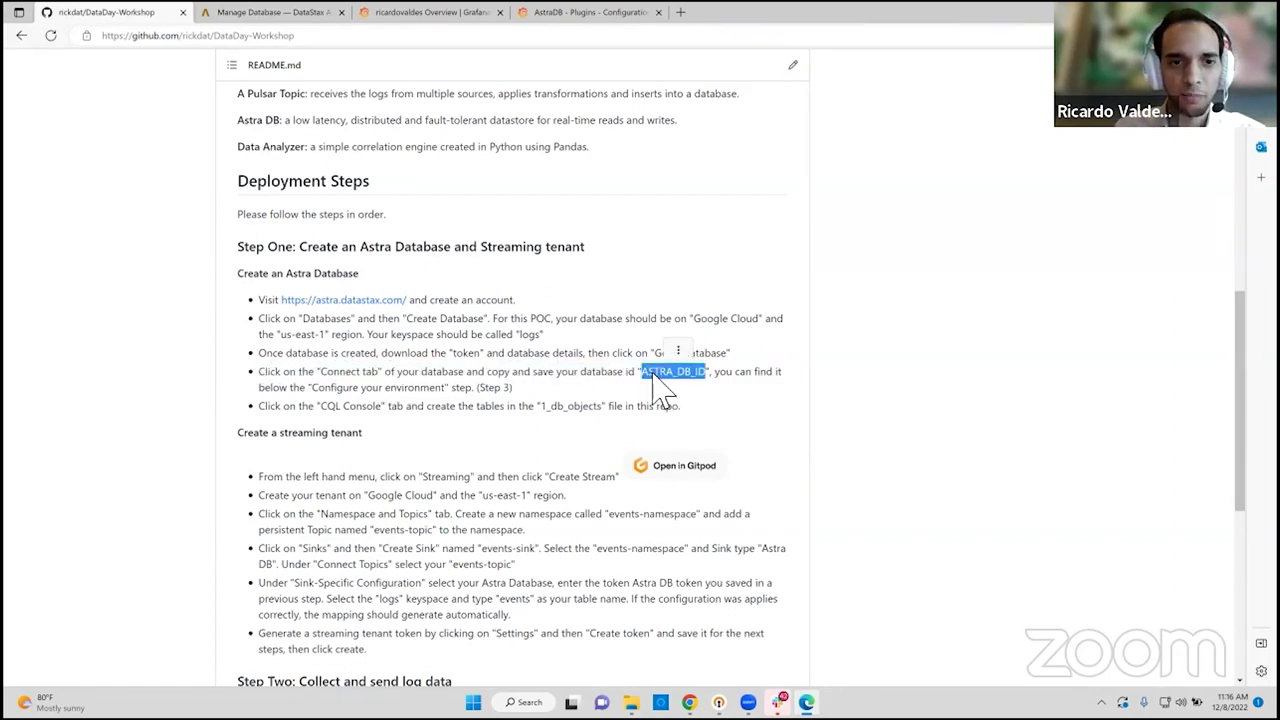
{"action": "left_click", "coordinate": [238, 11]}
{"action": "key", "text": "ctrl+Tab"}
{"action": "left_click", "coordinate": [370, 145]}
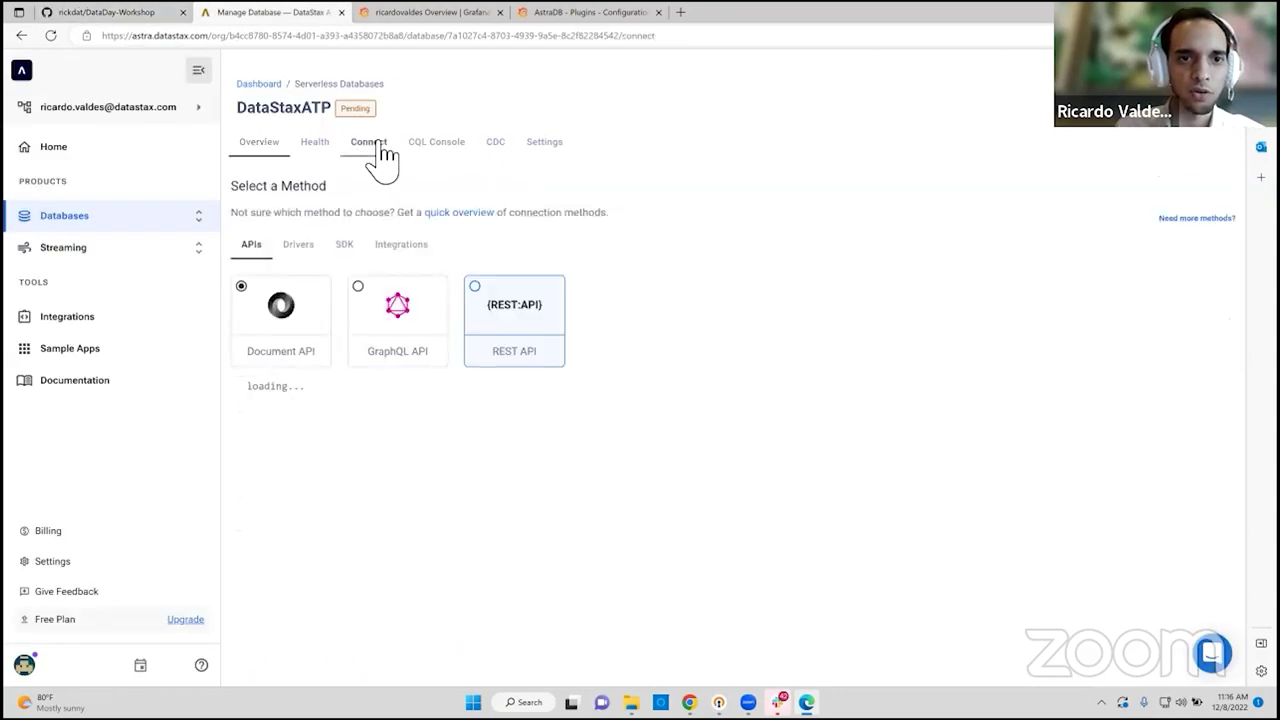
{"action": "scroll", "coordinate": [434, 466], "scroll_direction": "down", "scroll_amount": 1}
{"action": "scroll", "coordinate": [434, 459], "scroll_direction": "down", "scroll_amount": 5}
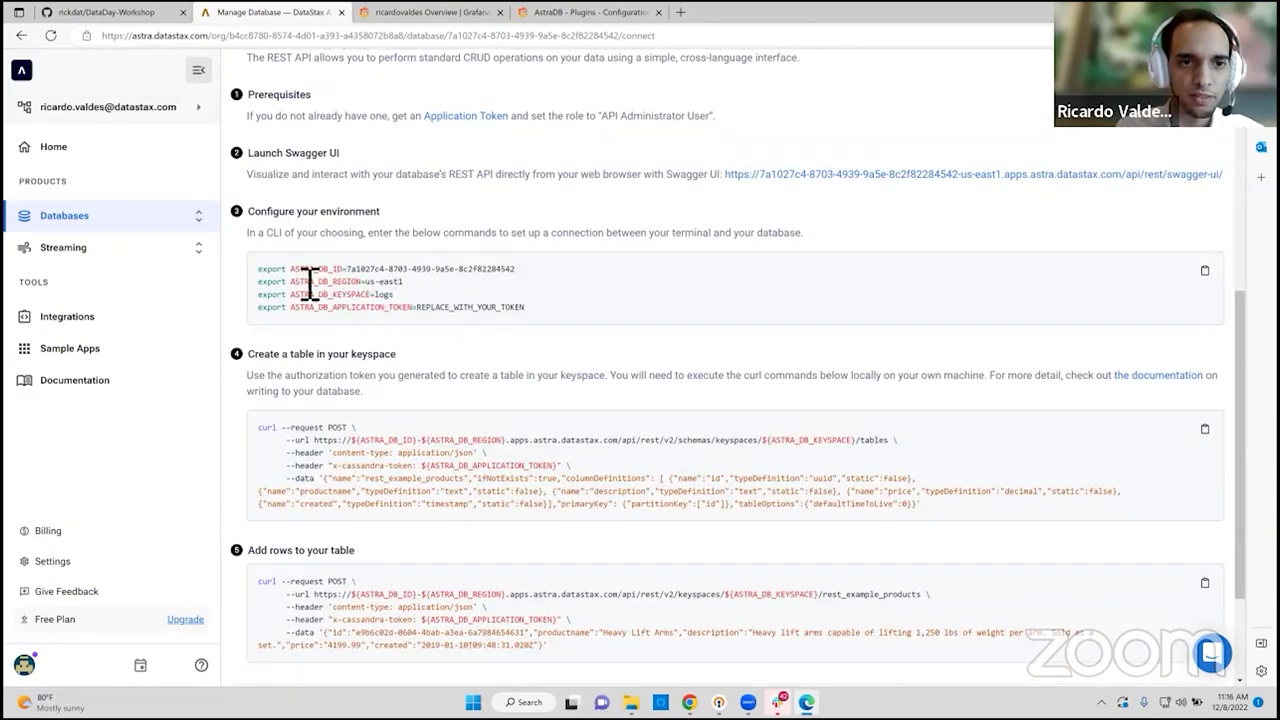
{"action": "left_click_drag", "start_coordinate": [290, 269], "coordinate": [516, 270]}
{"action": "key", "text": "ctrl+c"}
{"action": "left_click", "coordinate": [359, 287]}
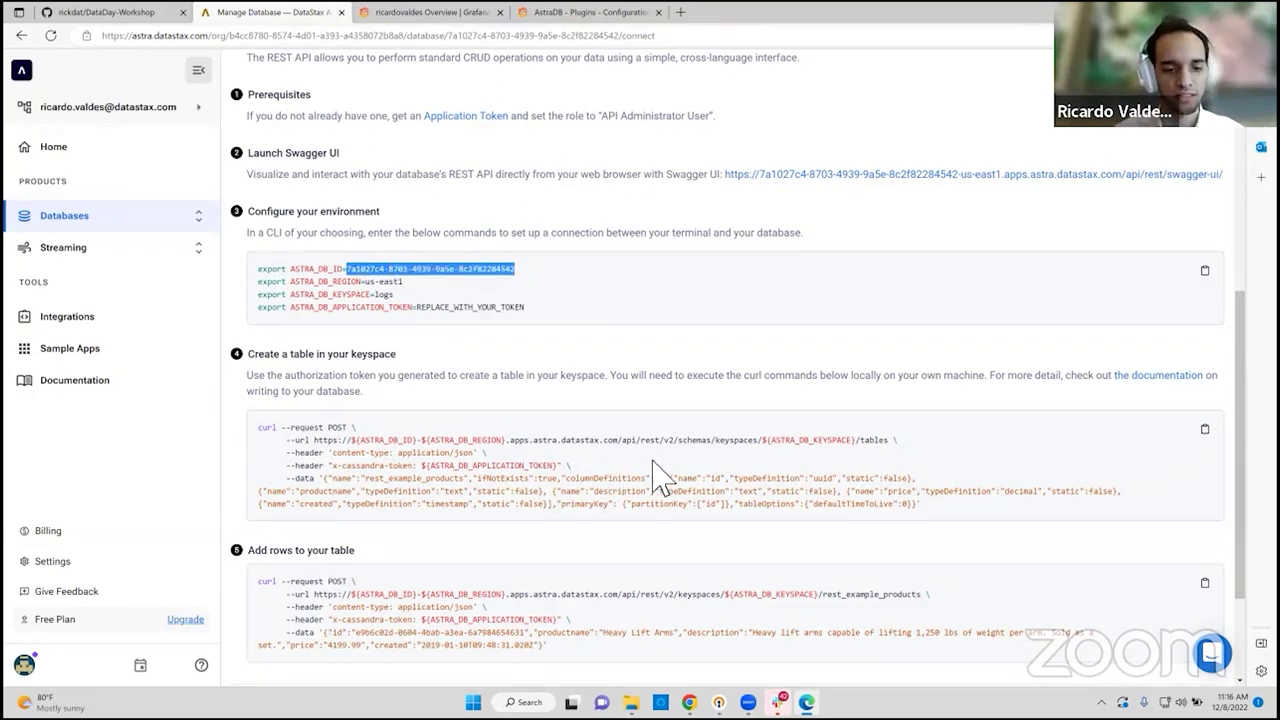
Step: Open Notepad, paste the copied database ID and label it "Astra Db ID ="
{"action": "key", "text": "super+r"}
{"action": "key", "text": "Return"}
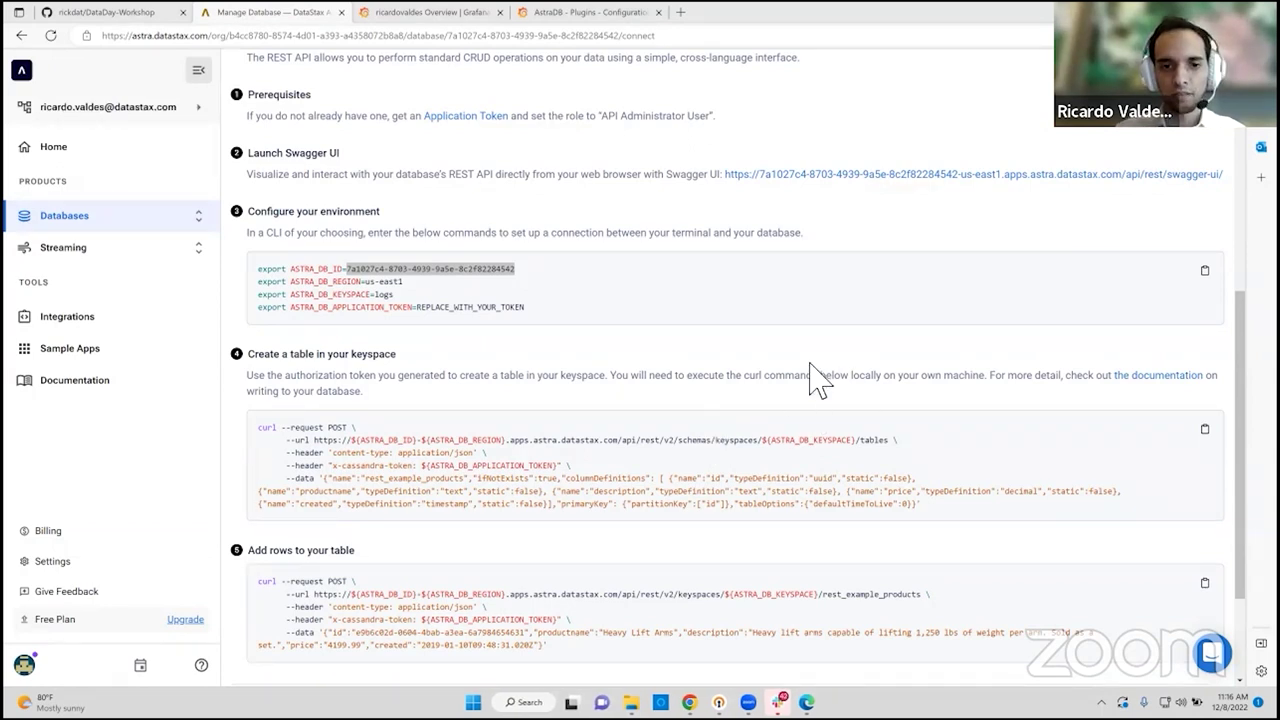
{"action": "key", "text": "ctrl+v"}
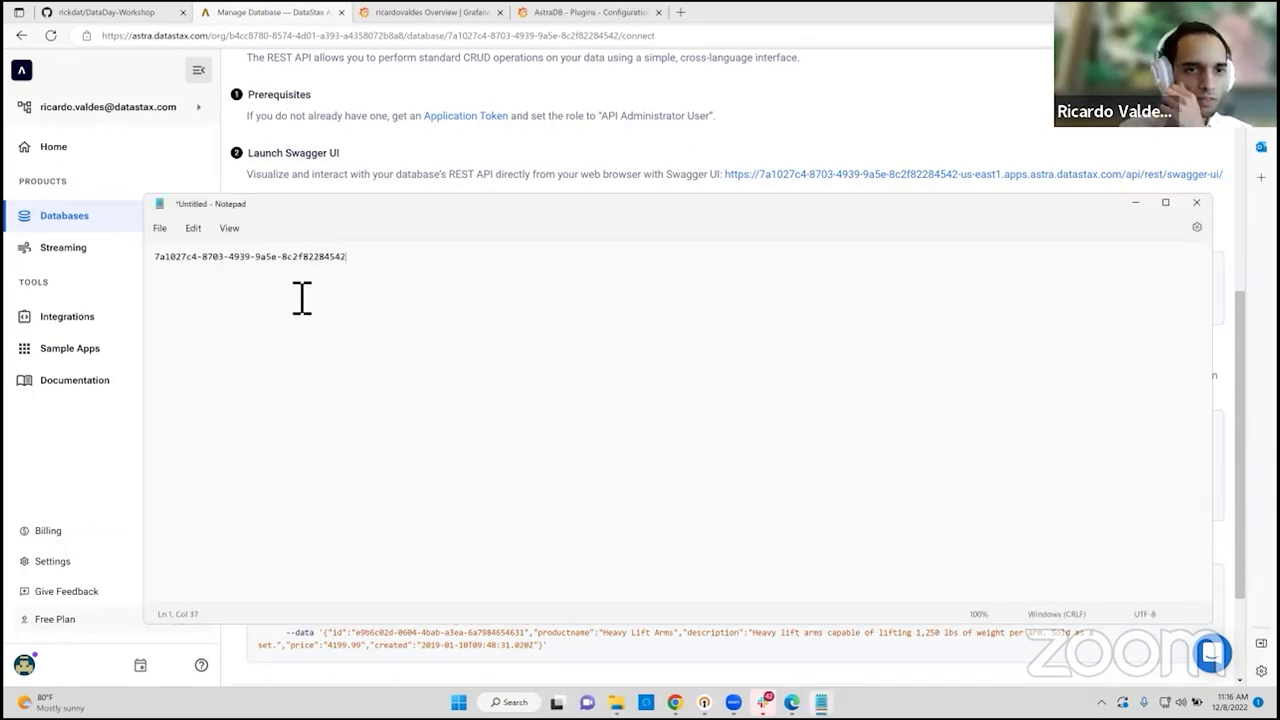
{"action": "left_click_drag", "start_coordinate": [260, 210], "coordinate": [283, 209]}
{"action": "left_click", "coordinate": [200, 264]}
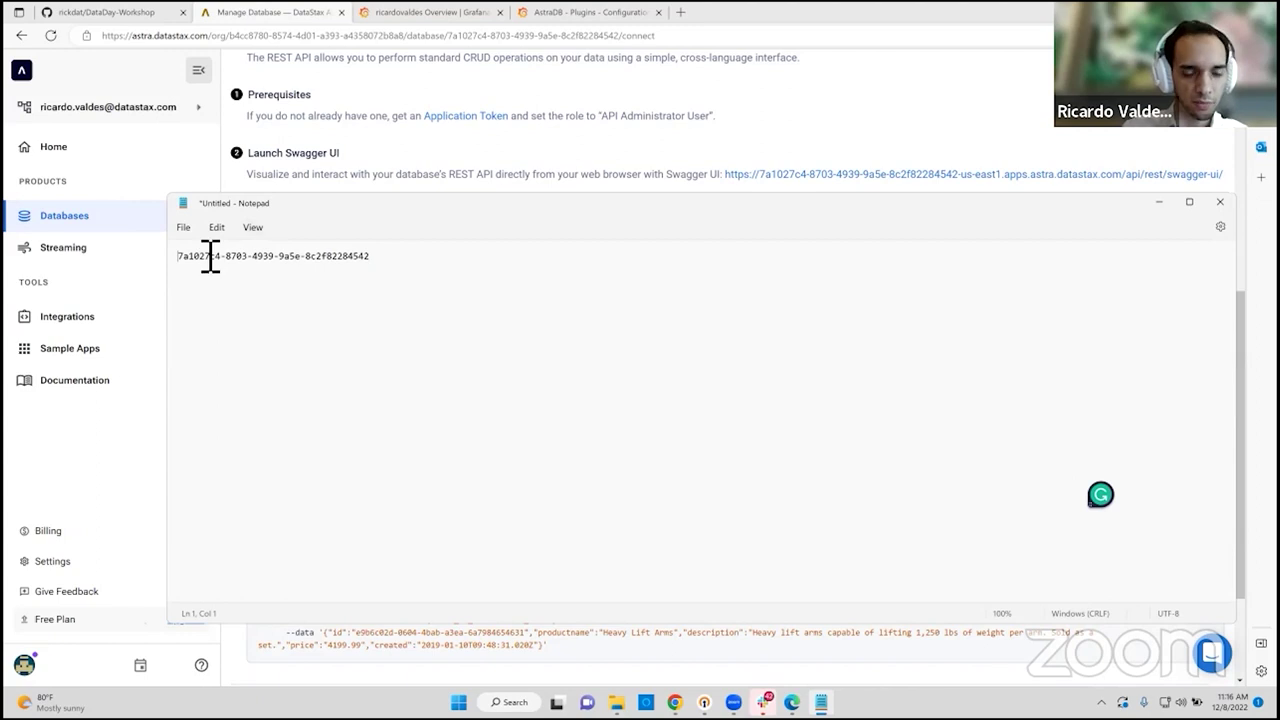
{"action": "type", "text": "Astra Db ID"}
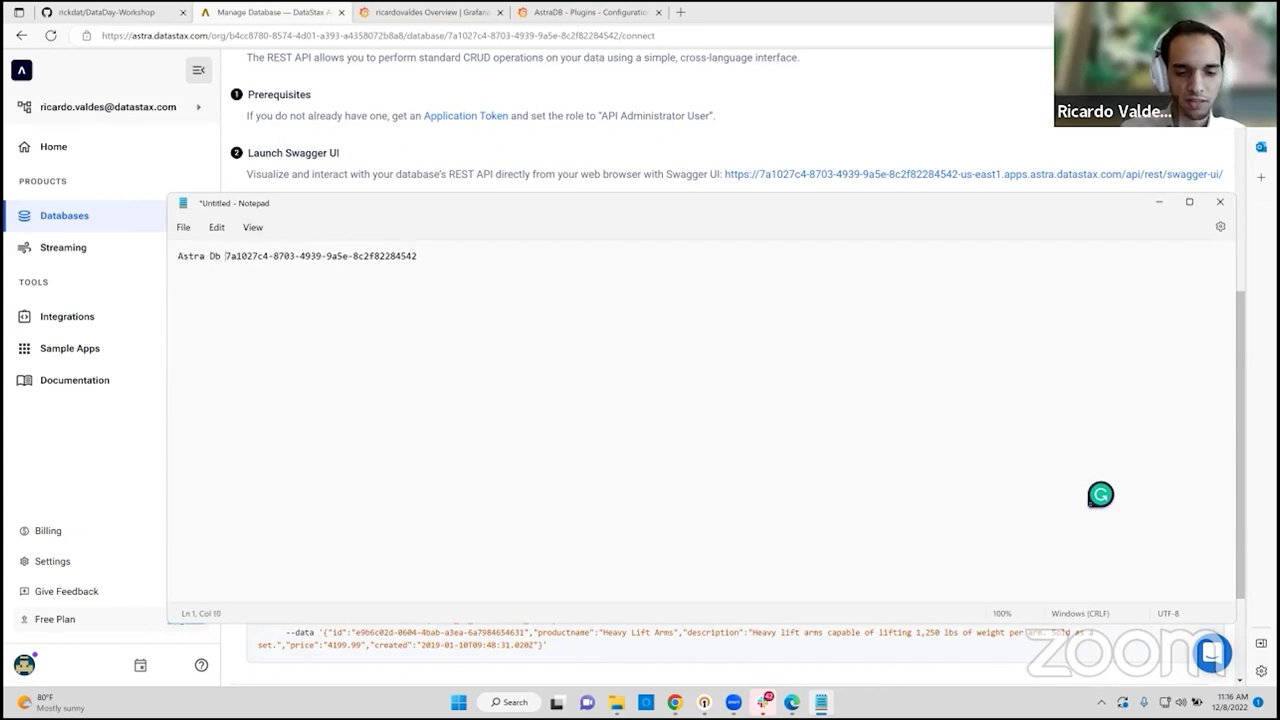
{"action": "type", "text": " ="}
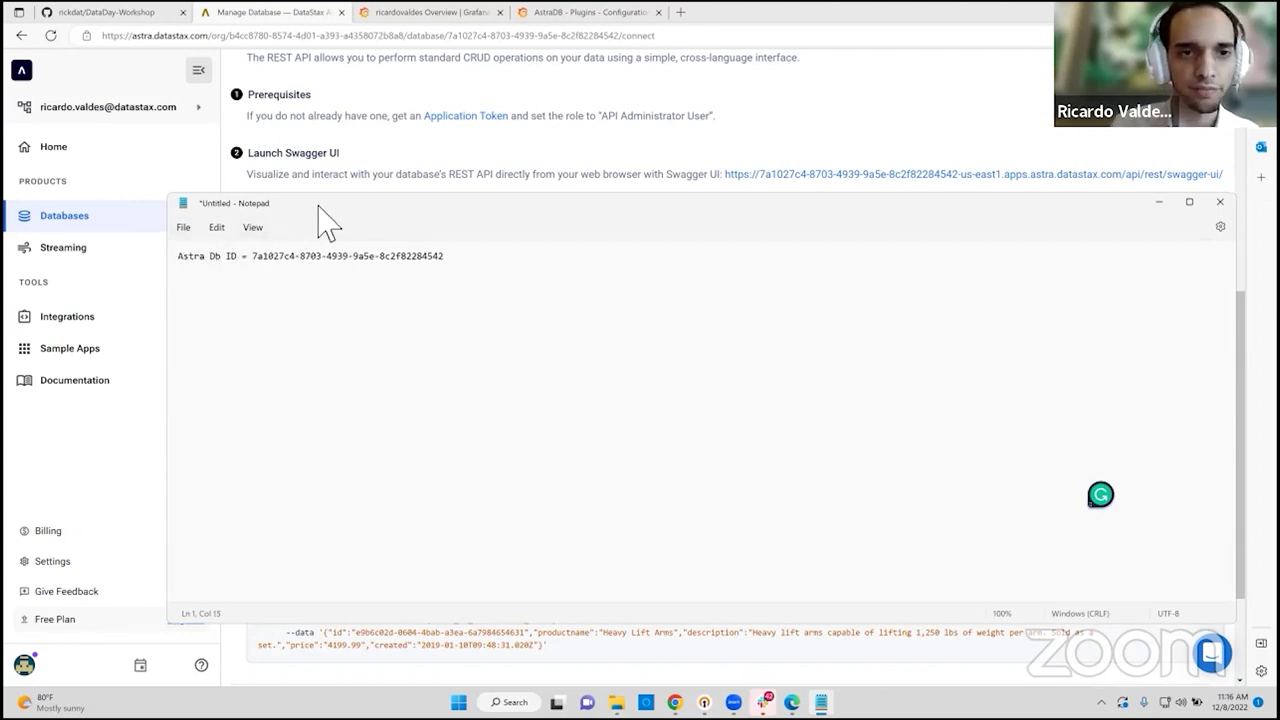
{"action": "left_click_drag", "start_coordinate": [556, 196], "coordinate": [571, 141]}
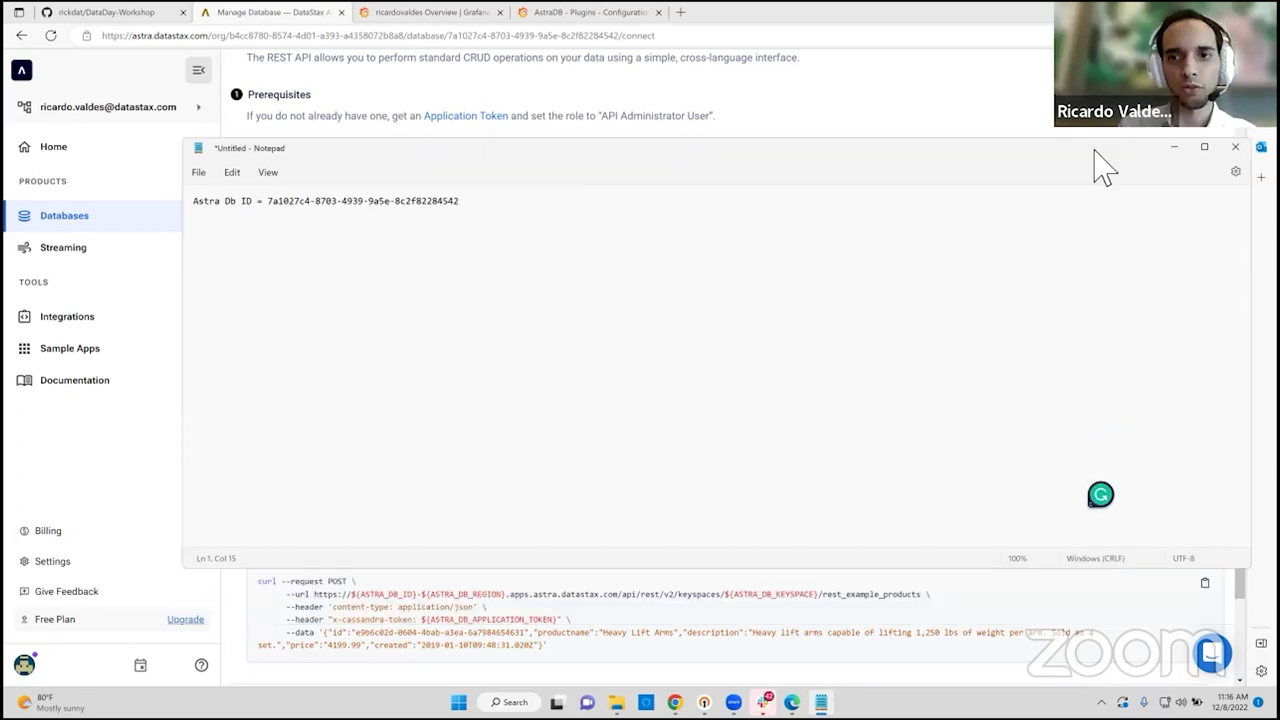
Step: Open DataStaxATP-token.json from the Downloads folder to view the token details, and minimise it and the Notepad window
{"action": "mouse_move", "coordinate": [616, 702]}
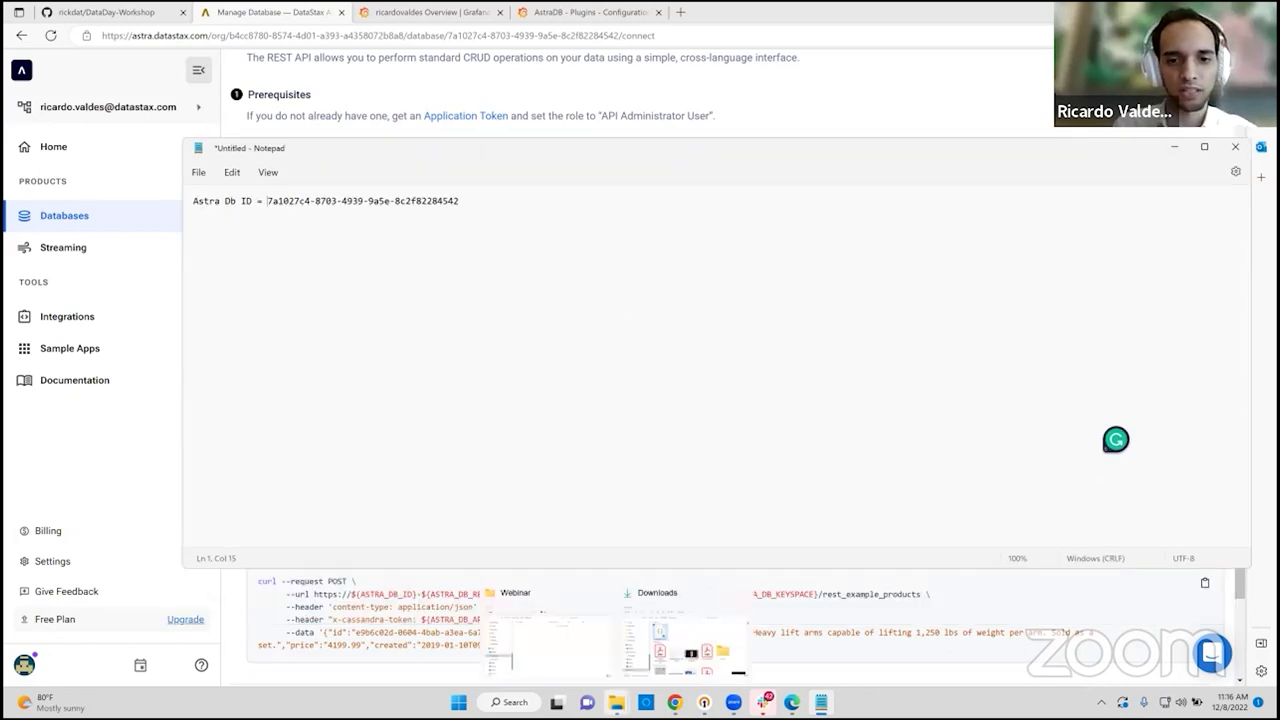
{"action": "left_click", "coordinate": [668, 645]}
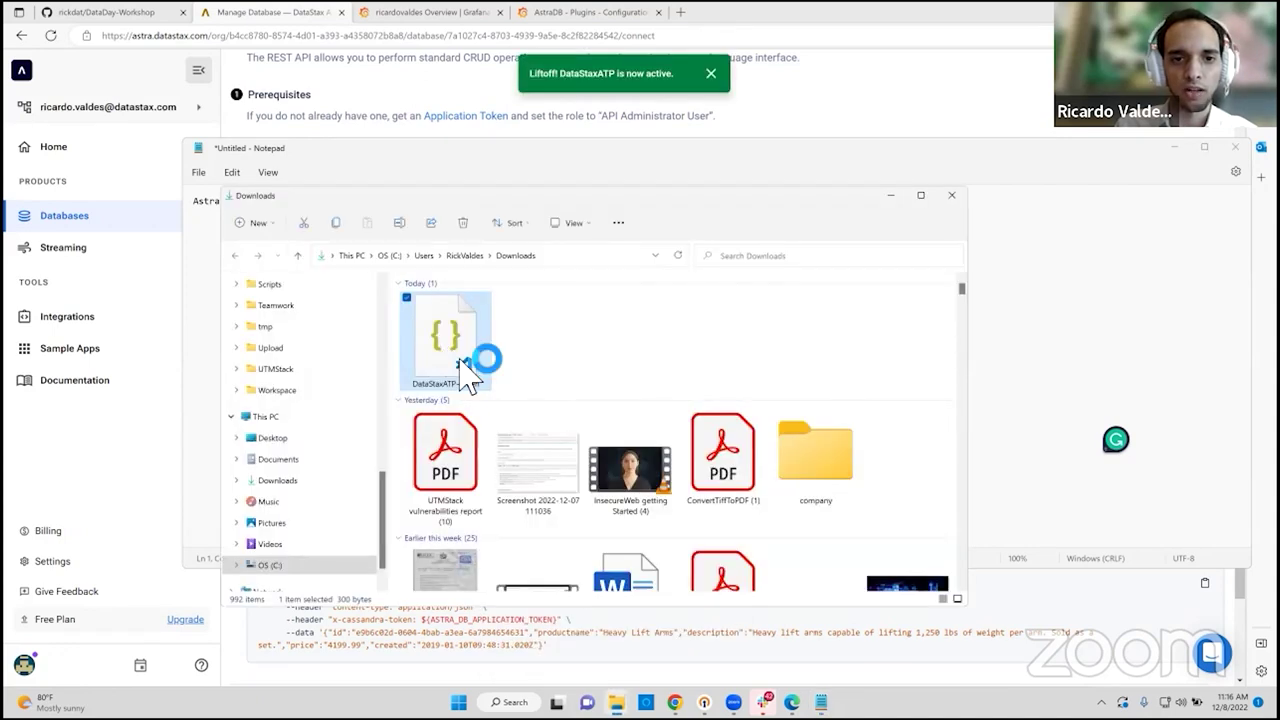
{"action": "left_click", "coordinate": [1063, 331]}
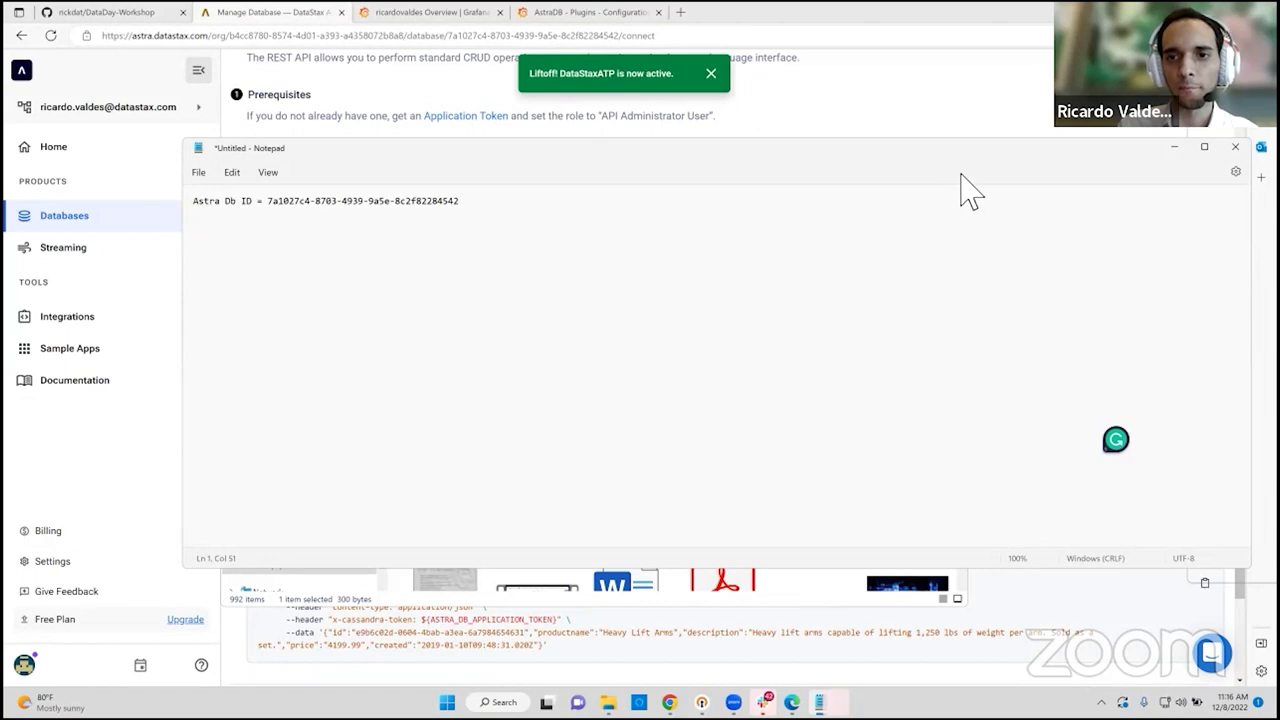
{"action": "left_click_drag", "start_coordinate": [966, 157], "coordinate": [878, 255]}
{"action": "left_click_drag", "start_coordinate": [1265, 88], "coordinate": [644, 88]}
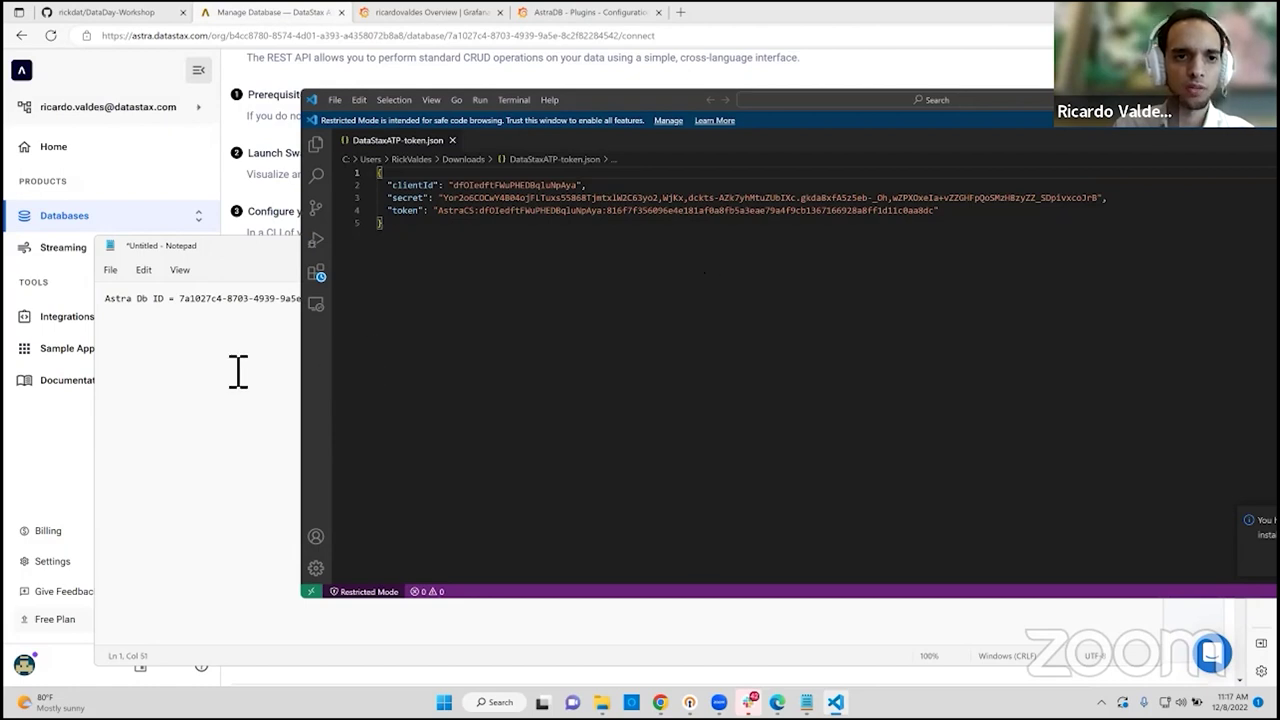
{"action": "left_click", "coordinate": [281, 299]}
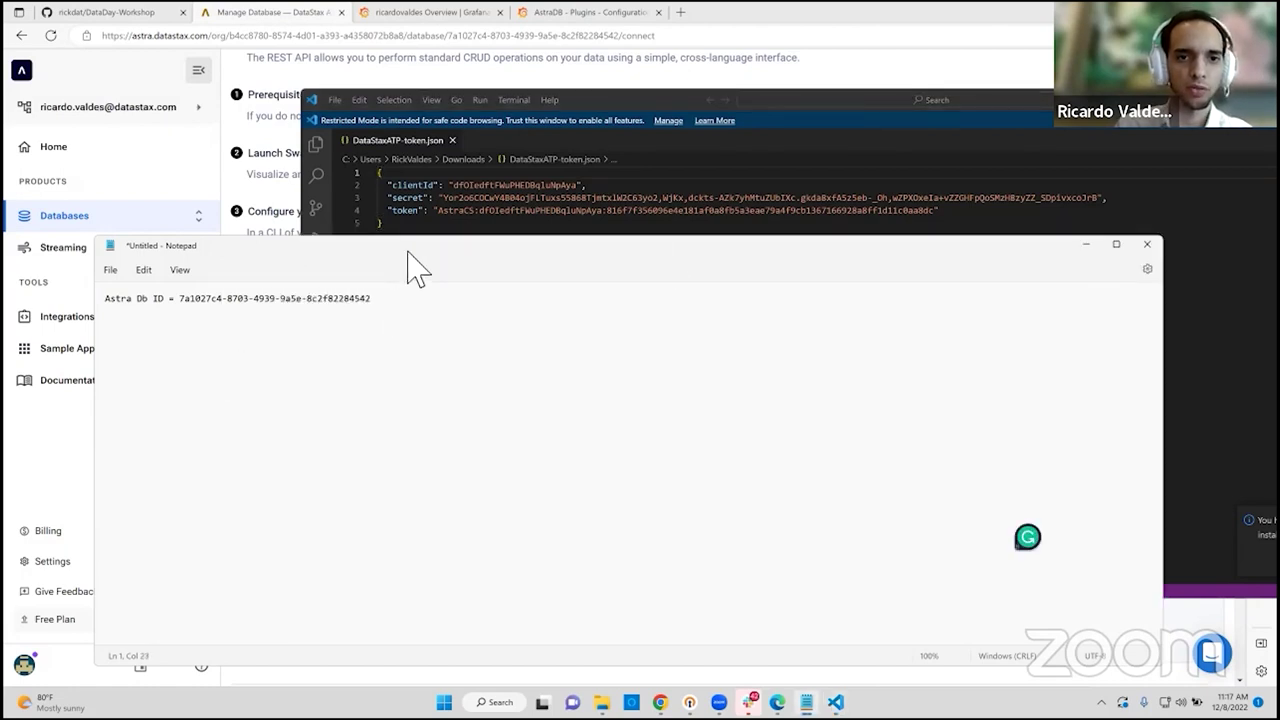
{"action": "left_click_drag", "start_coordinate": [408, 252], "coordinate": [659, 254]}
{"action": "left_click", "coordinate": [503, 129]}
{"action": "left_click_drag", "start_coordinate": [1087, 132], "coordinate": [1039, 136]}
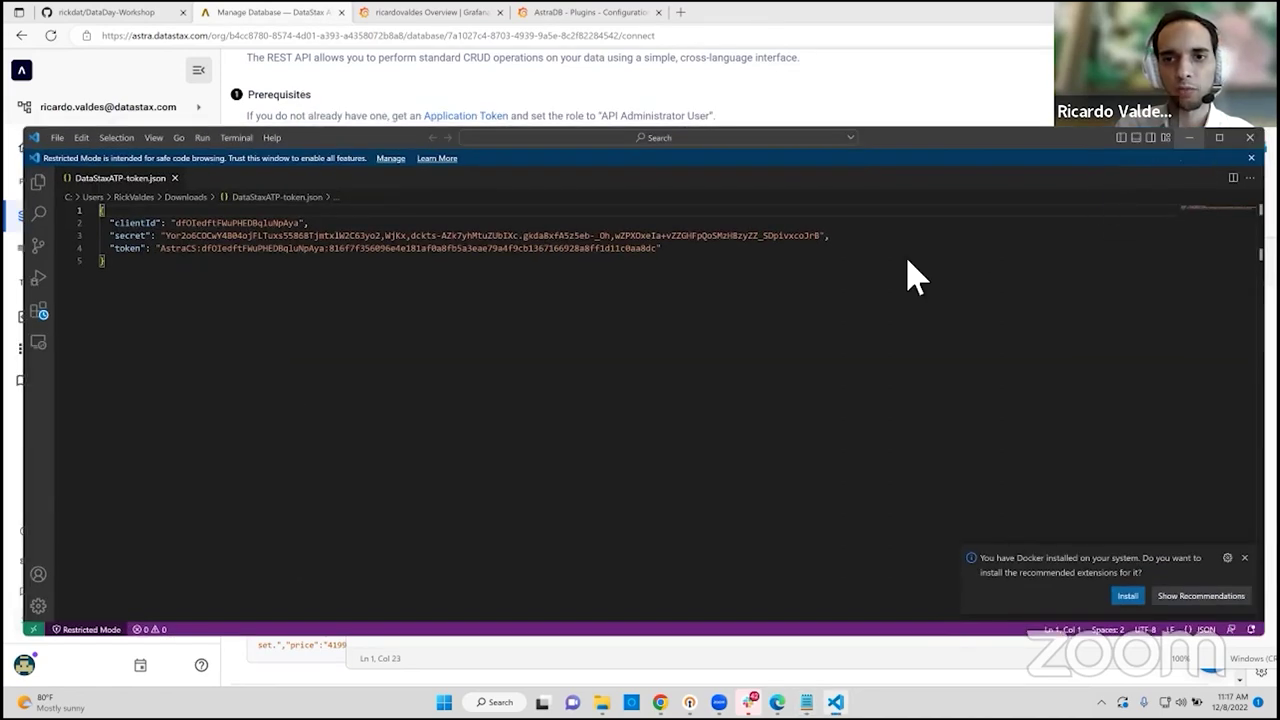
{"action": "key", "text": "super+Down"}
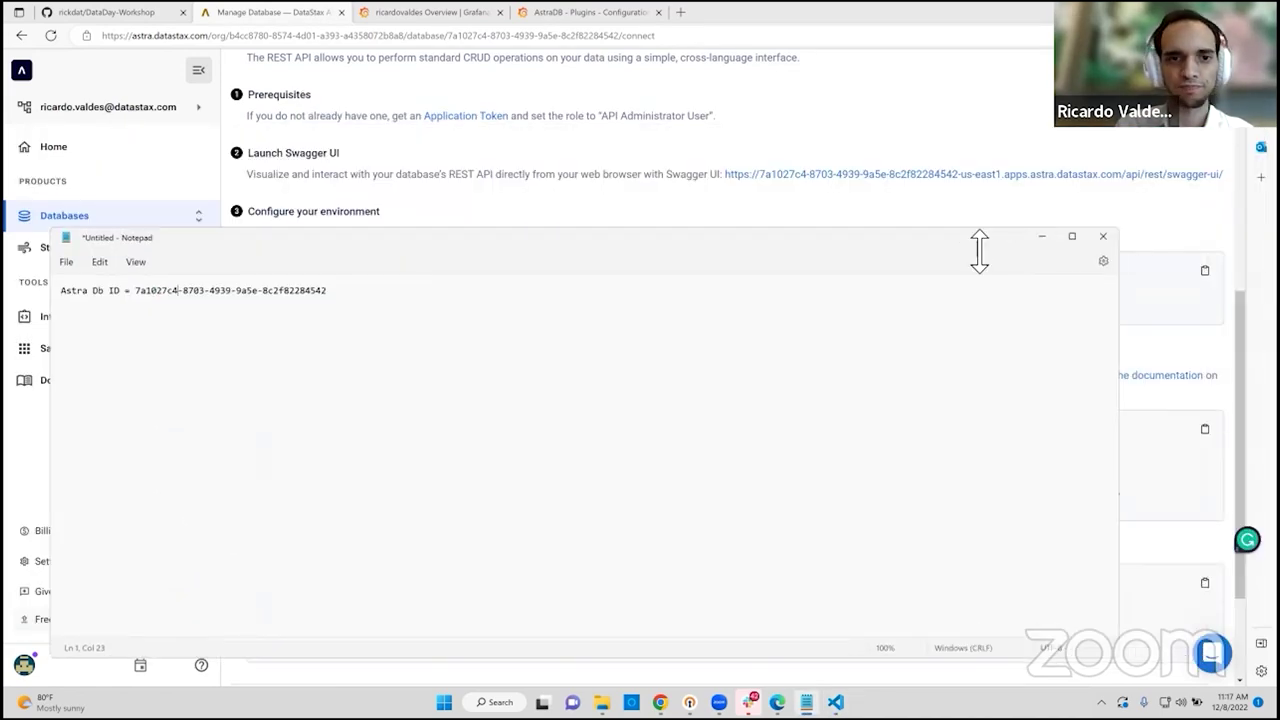
{"action": "key", "text": "super+Down"}
Step: Review the README instructions on the database ID, the CQL Console and the "1_db_objects" file
{"action": "scroll", "coordinate": [510, 295], "scroll_direction": "up", "scroll_amount": 3}
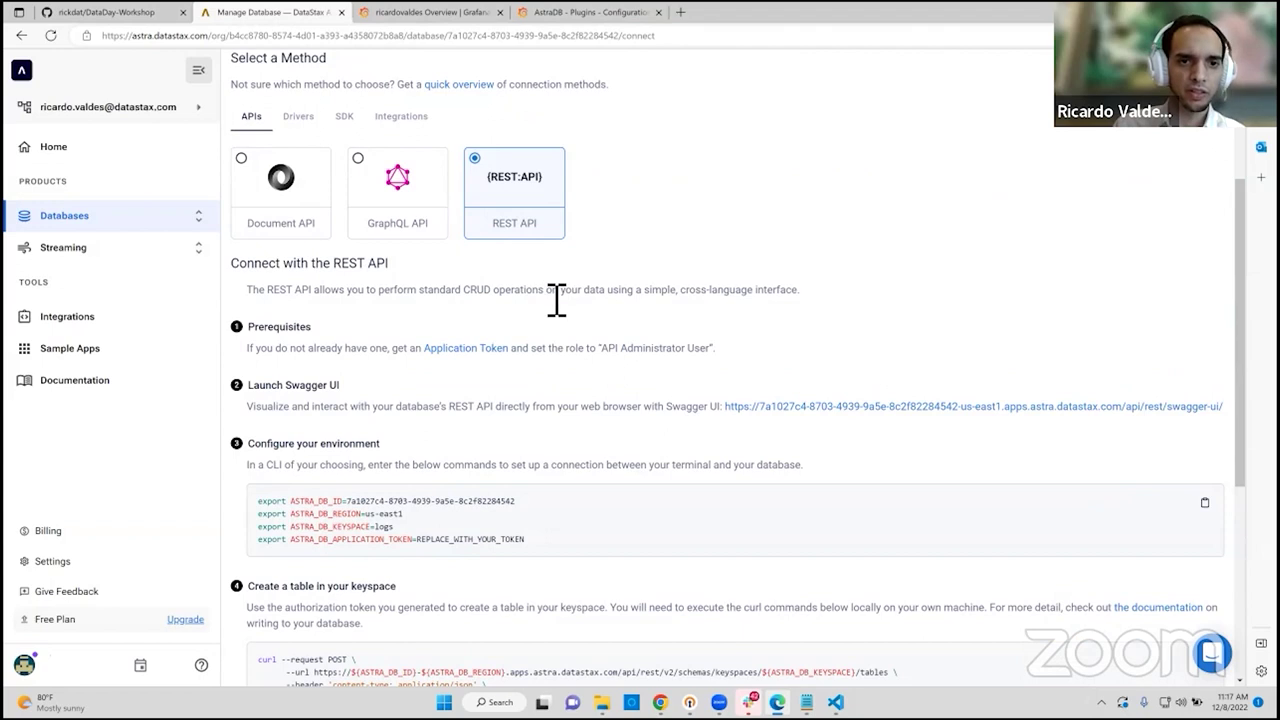
{"action": "scroll", "coordinate": [530, 285], "scroll_direction": "up", "scroll_amount": 3}
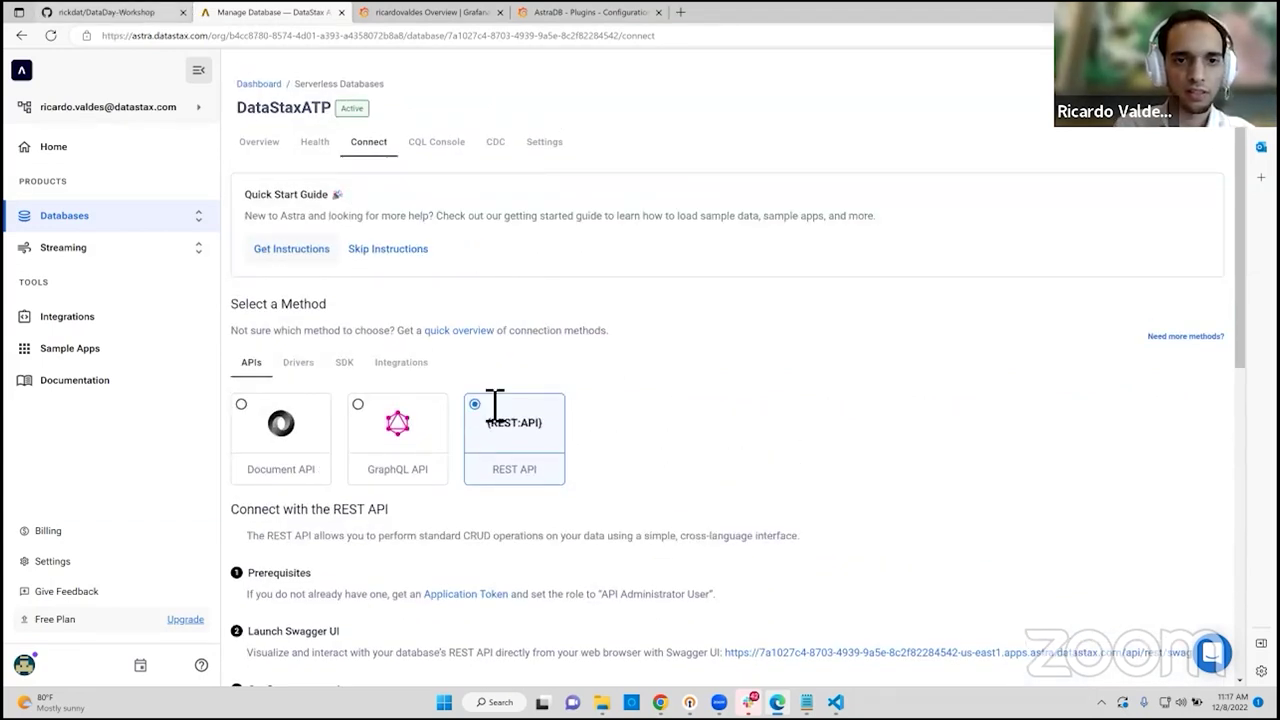
{"action": "key", "text": "ctrl+shift+Tab"}
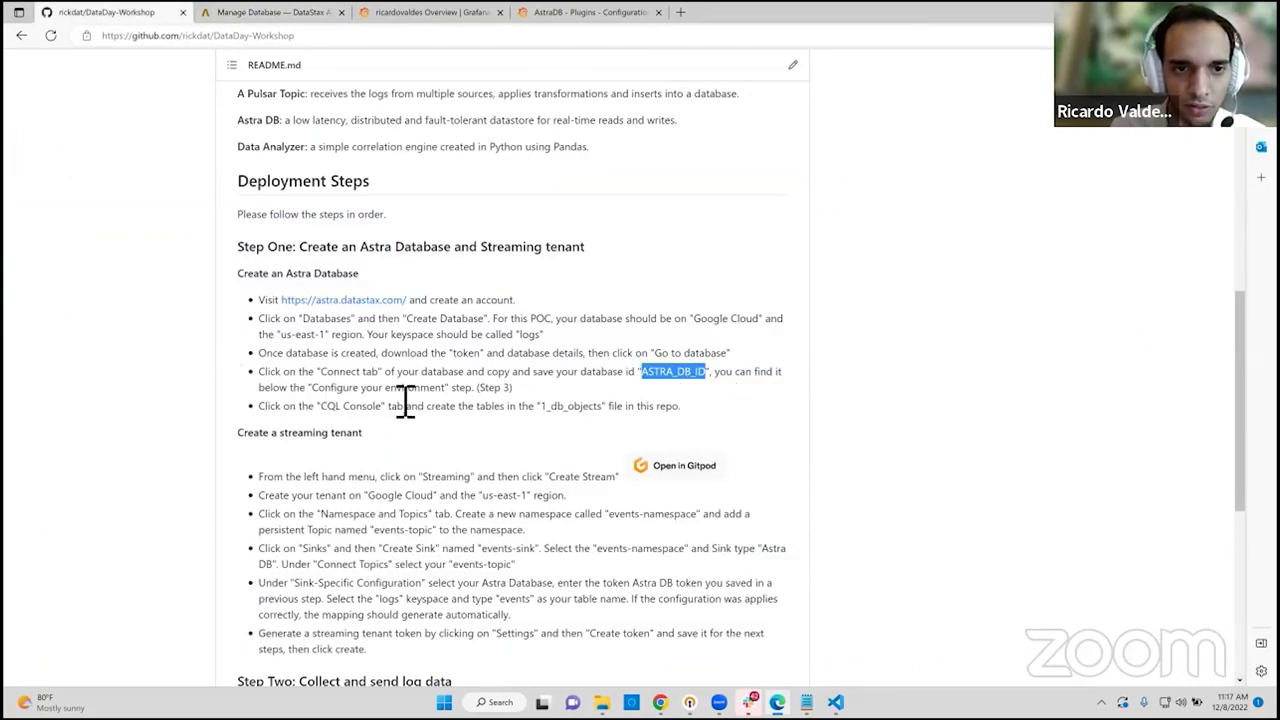
{"action": "left_click_drag", "start_coordinate": [290, 387], "coordinate": [451, 387]}
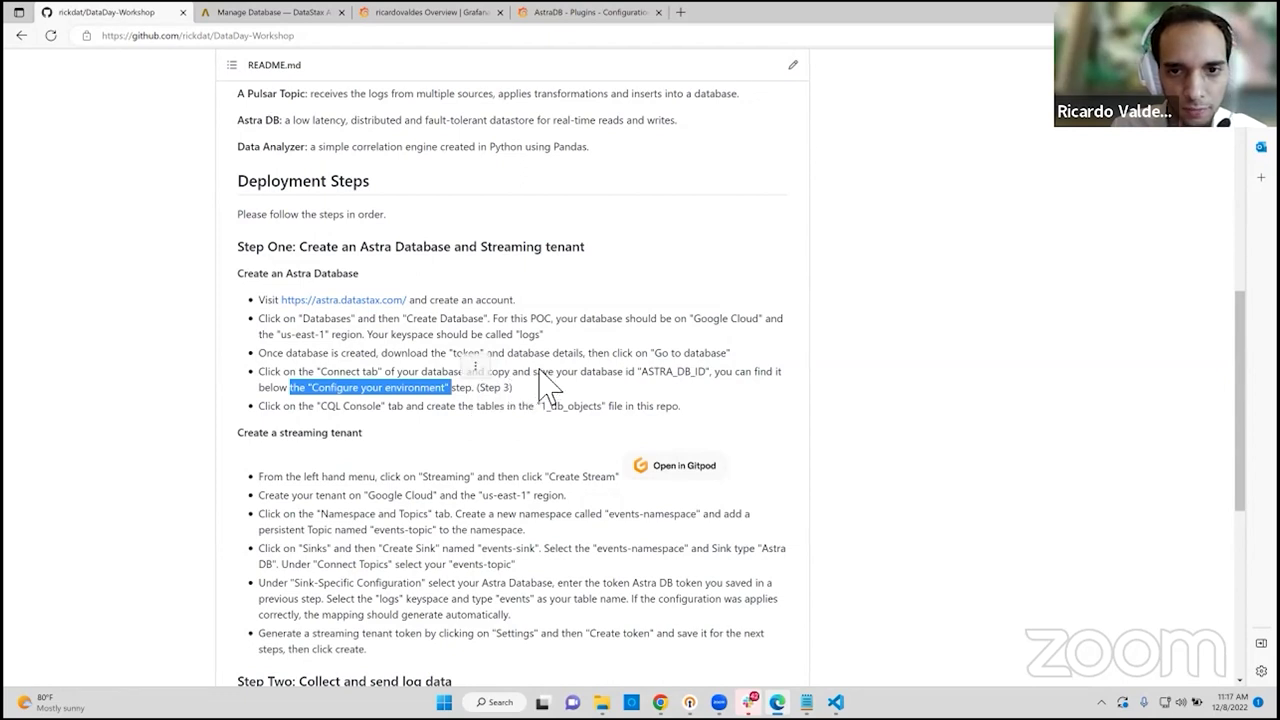
{"action": "left_click", "coordinate": [520, 399]}
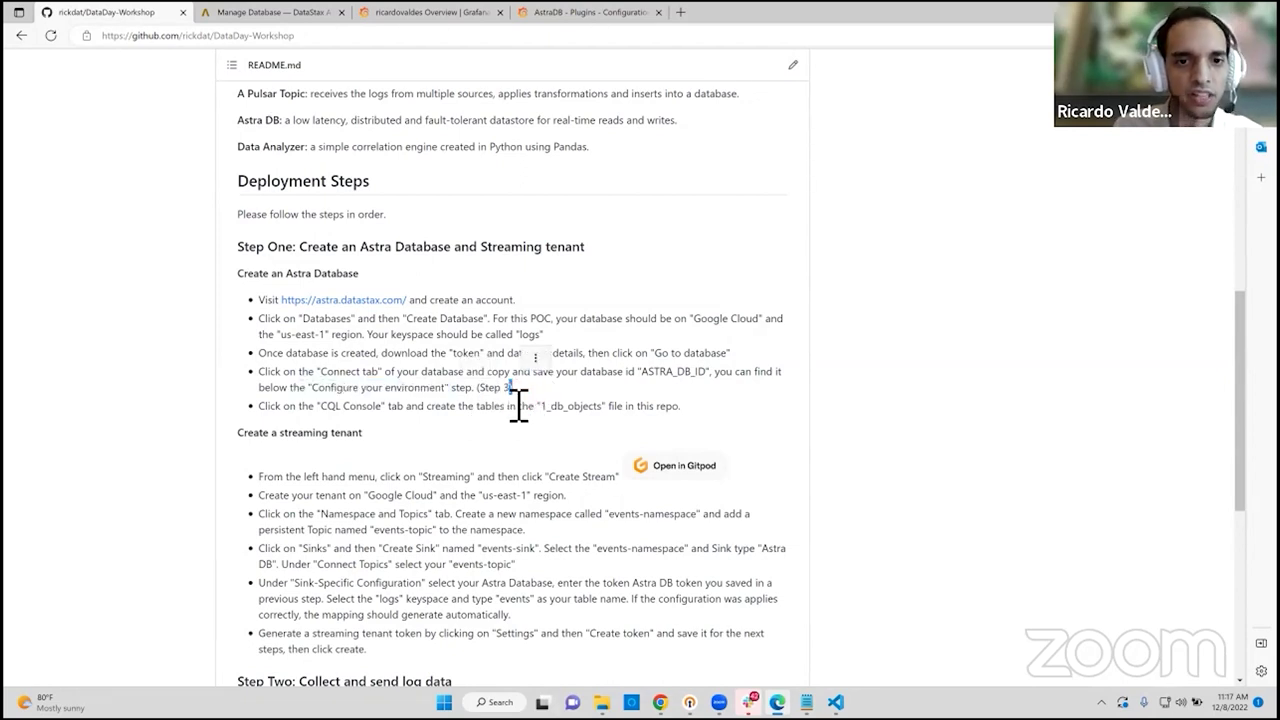
{"action": "left_click_drag", "start_coordinate": [287, 420], "coordinate": [388, 421]}
{"action": "left_click", "coordinate": [337, 423]}
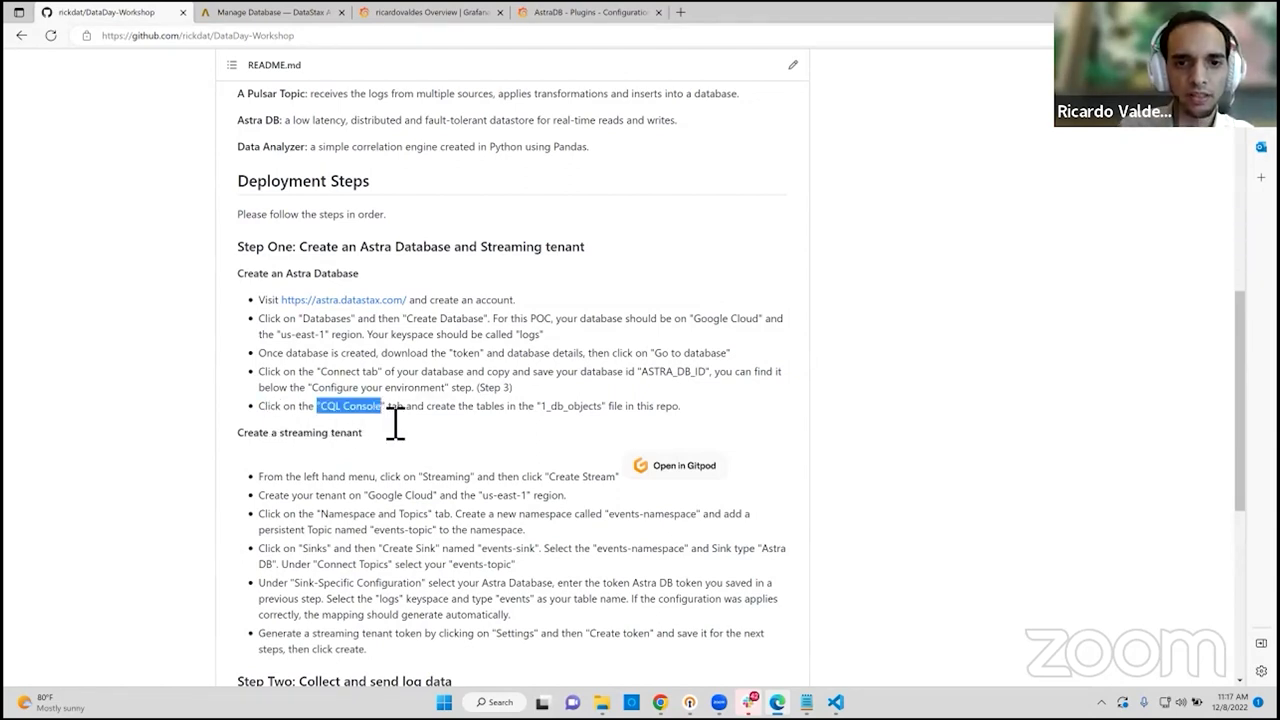
{"action": "left_click_drag", "start_coordinate": [399, 422], "coordinate": [470, 424]}
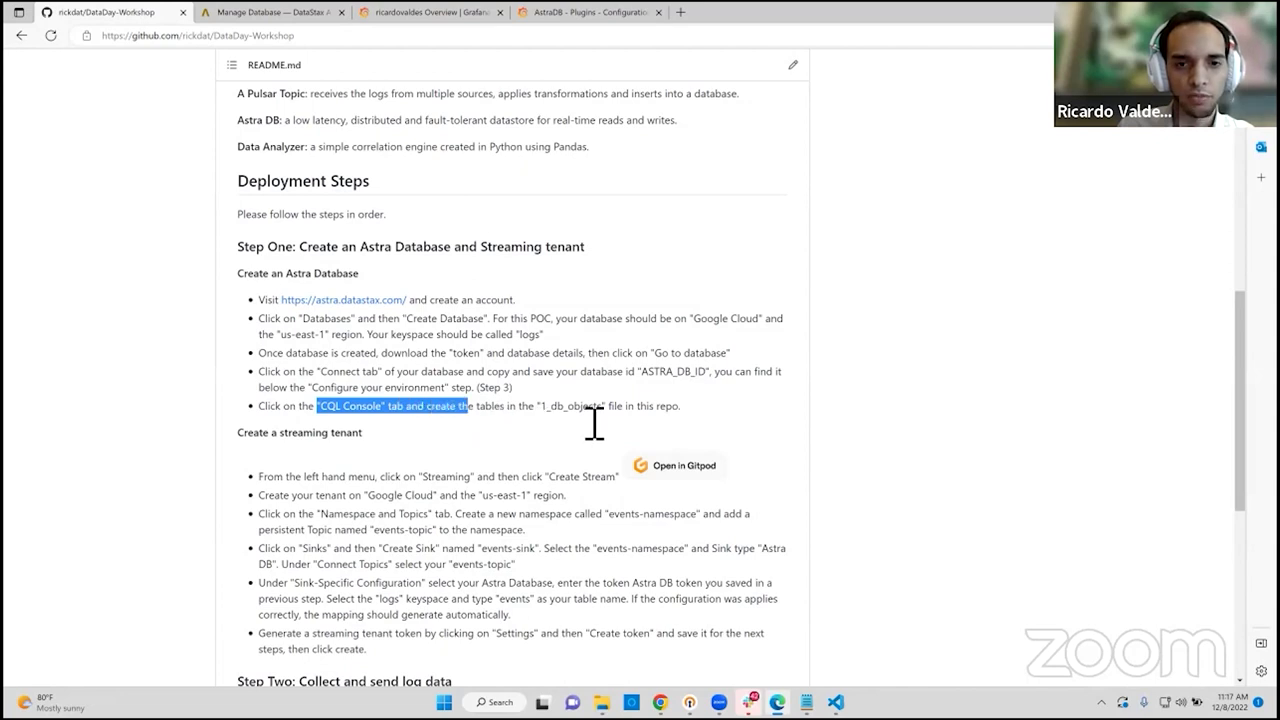
{"action": "left_click_drag", "start_coordinate": [571, 408], "coordinate": [613, 422]}
{"action": "left_click", "coordinate": [557, 423]}
Step: Find "1_db_objects" in the repository file list and open the DataStaxATP database's CQL Console
{"action": "scroll", "coordinate": [286, 290], "scroll_direction": "up", "scroll_amount": 1}
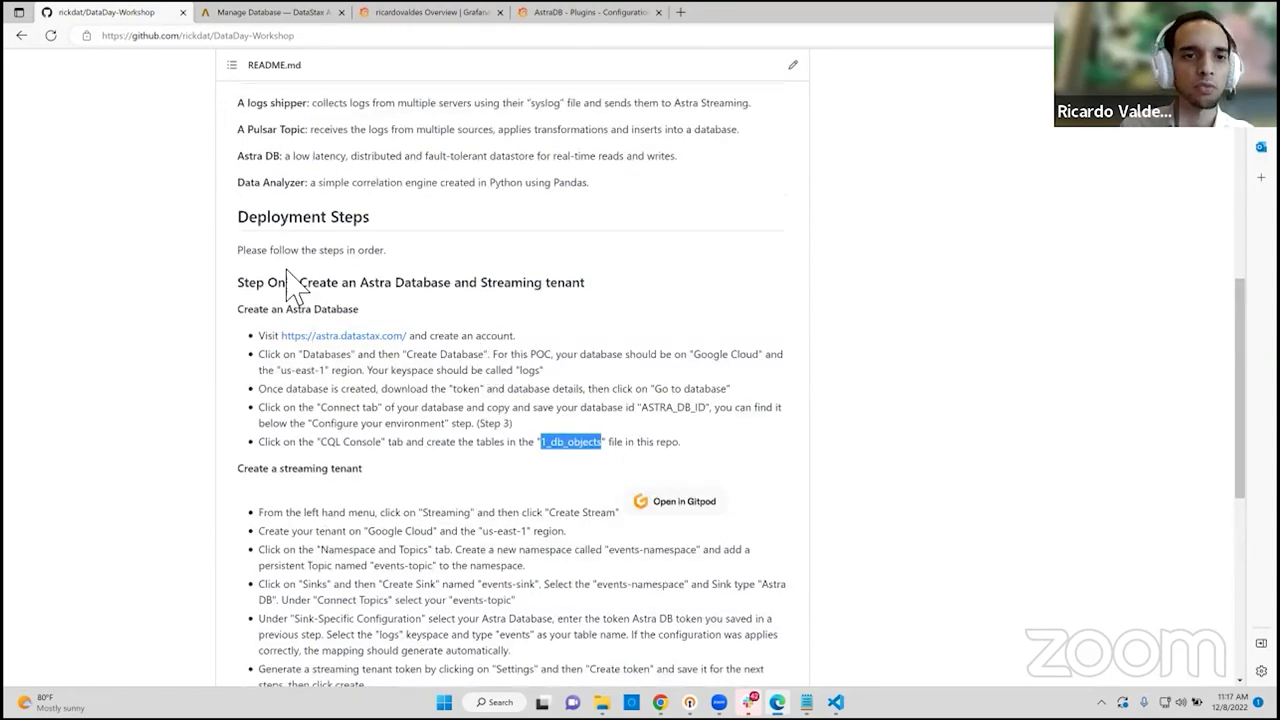
{"action": "scroll", "coordinate": [290, 330], "scroll_direction": "up", "scroll_amount": 6}
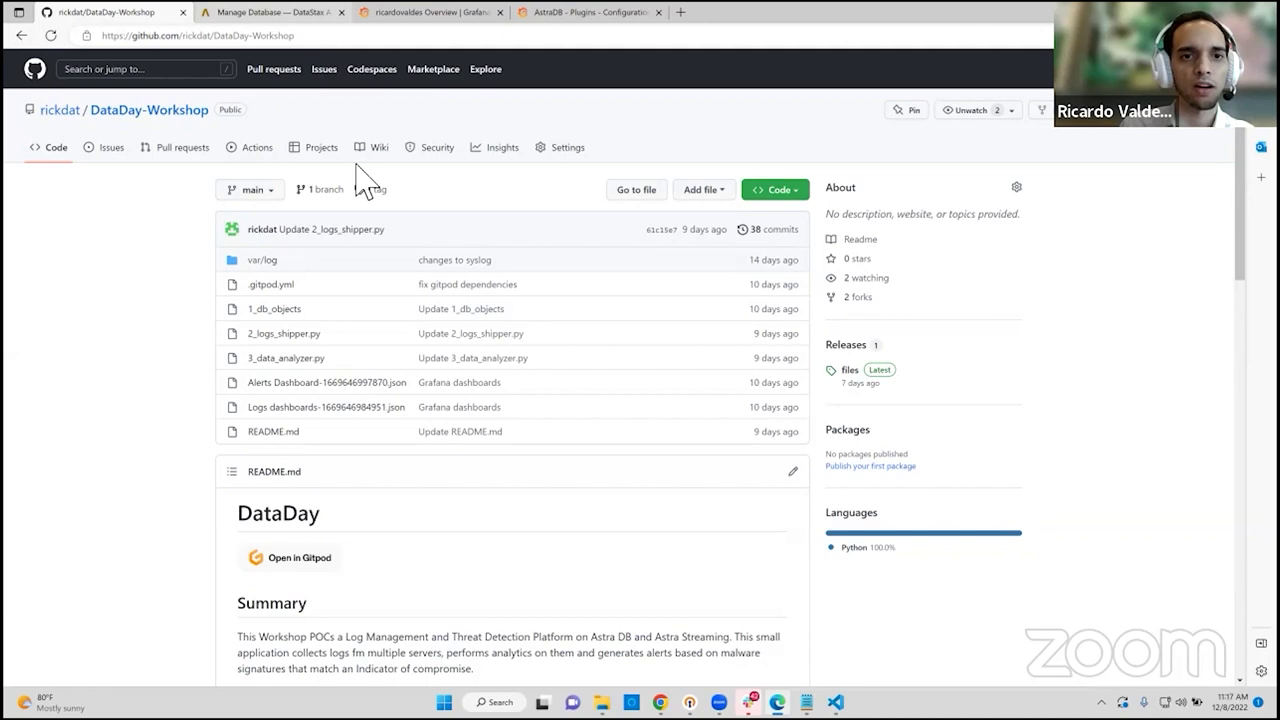
{"action": "key", "text": "ctrl+Tab"}
{"action": "left_click", "coordinate": [423, 146]}
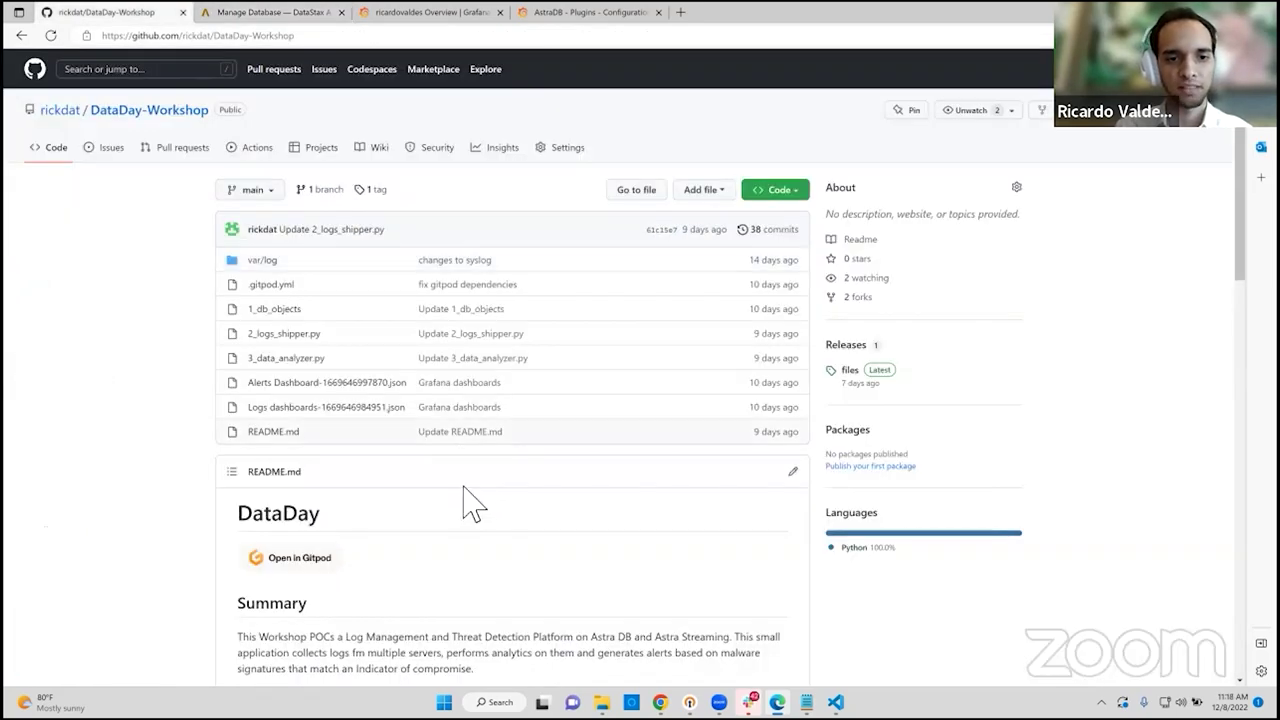
Step: Open the 1_db_objects file in the repository and copy its CREATE TABLE statements for logs.events, logs.alerts and logs.metrics
{"action": "scroll", "coordinate": [470, 505], "scroll_direction": "down", "scroll_amount": 2}
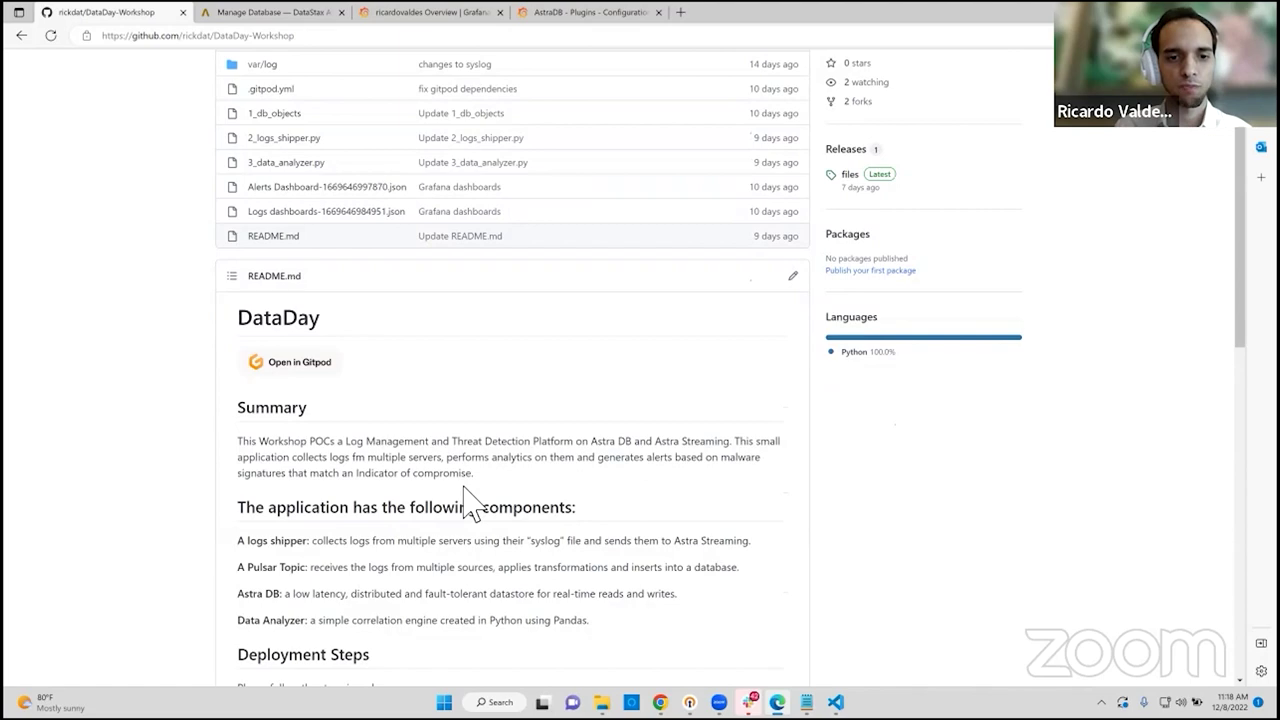
{"action": "scroll", "coordinate": [480, 503], "scroll_direction": "down", "scroll_amount": 1}
{"action": "scroll", "coordinate": [385, 235], "scroll_direction": "down", "scroll_amount": 2}
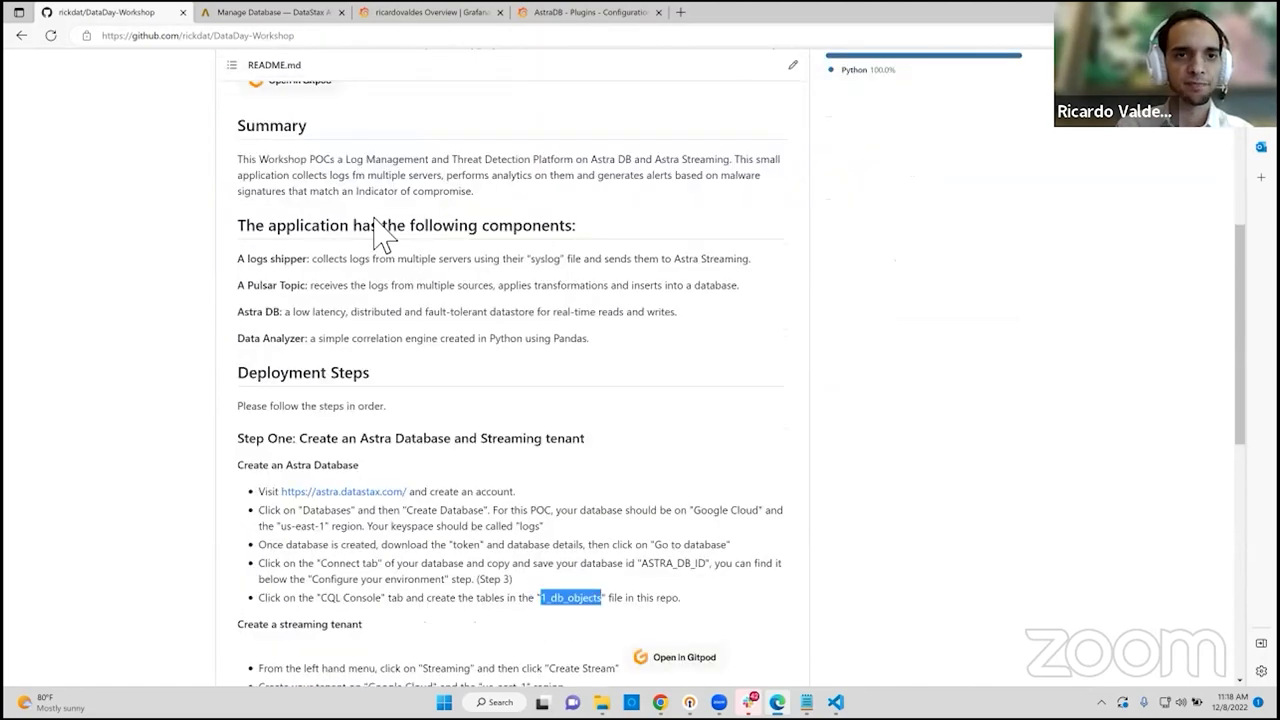
{"action": "scroll", "coordinate": [292, 325], "scroll_direction": "up", "scroll_amount": 2}
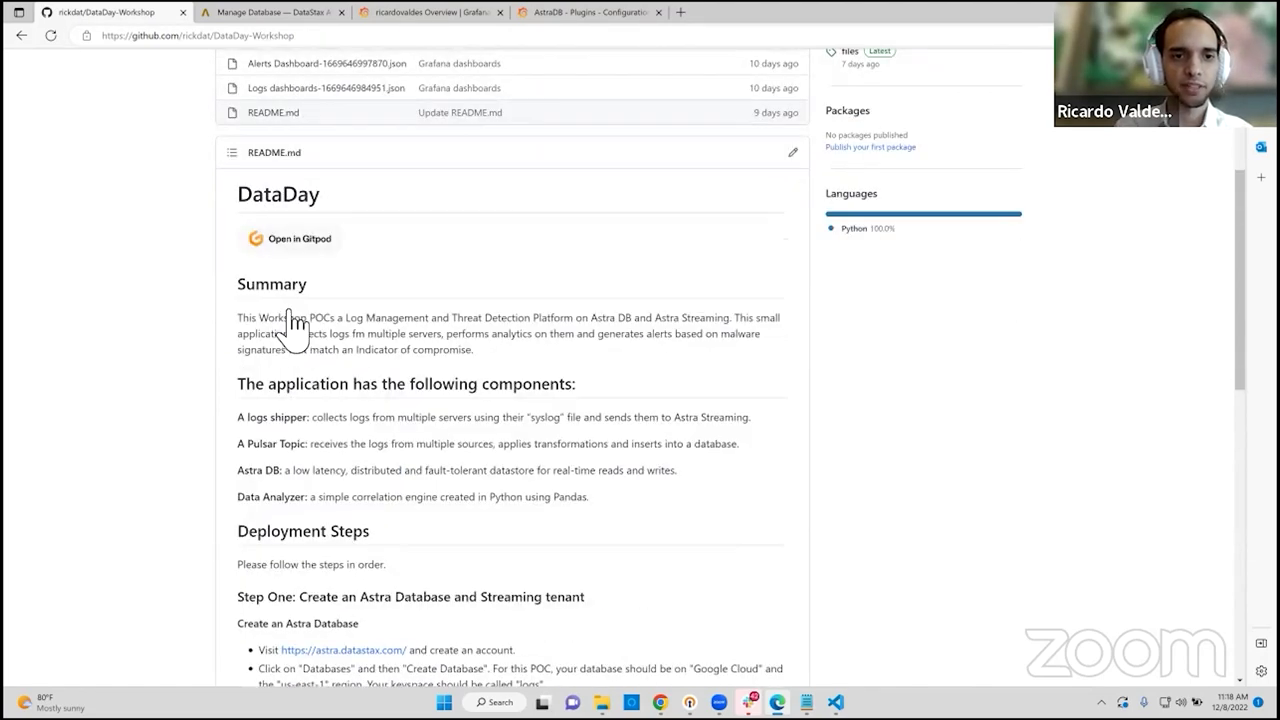
{"action": "scroll", "coordinate": [296, 325], "scroll_direction": "up", "scroll_amount": 4}
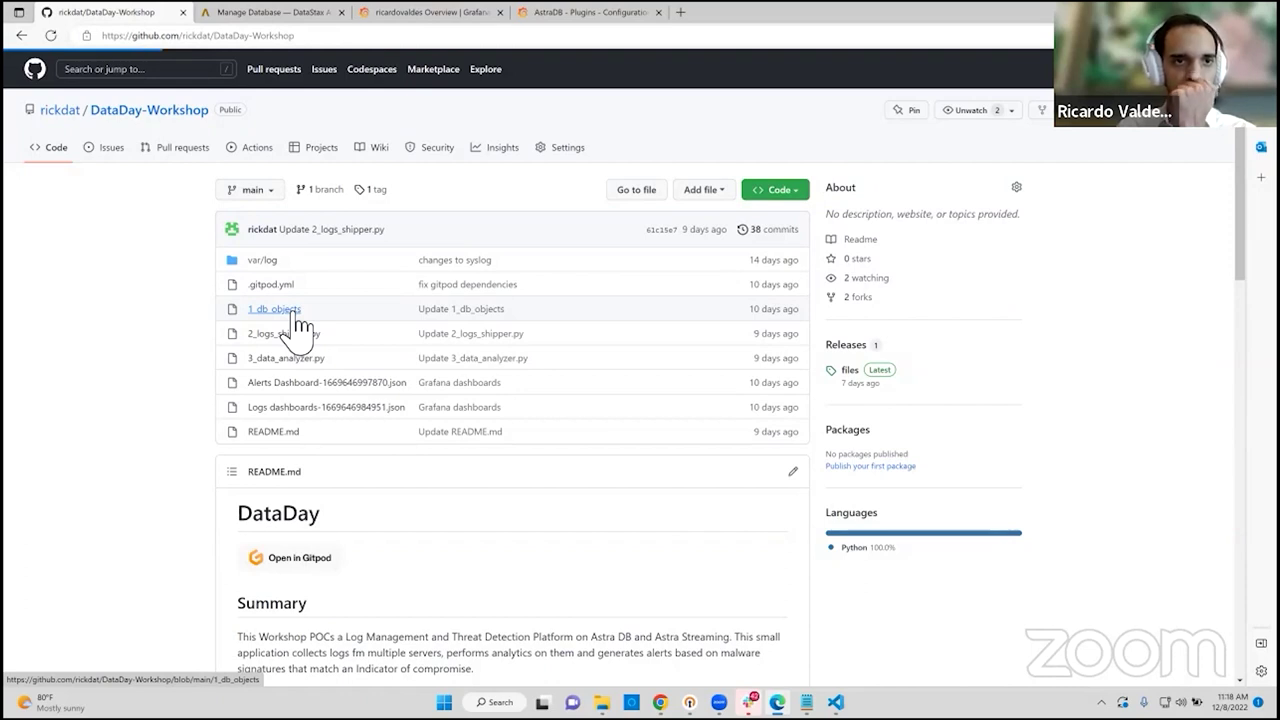
{"action": "left_click", "coordinate": [299, 312]}
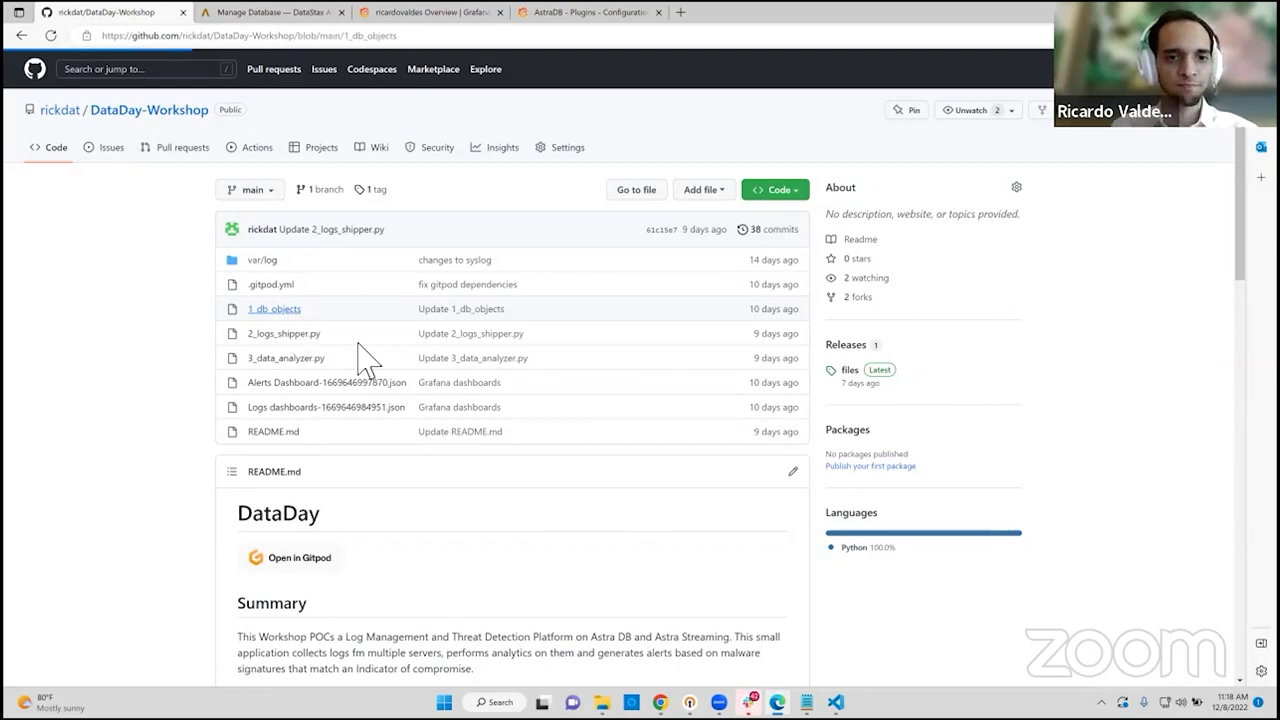
{"action": "left_click_drag", "start_coordinate": [410, 606], "coordinate": [256, 330]}
{"action": "right_click", "coordinate": [305, 346]}
{"action": "left_click", "coordinate": [330, 355]}
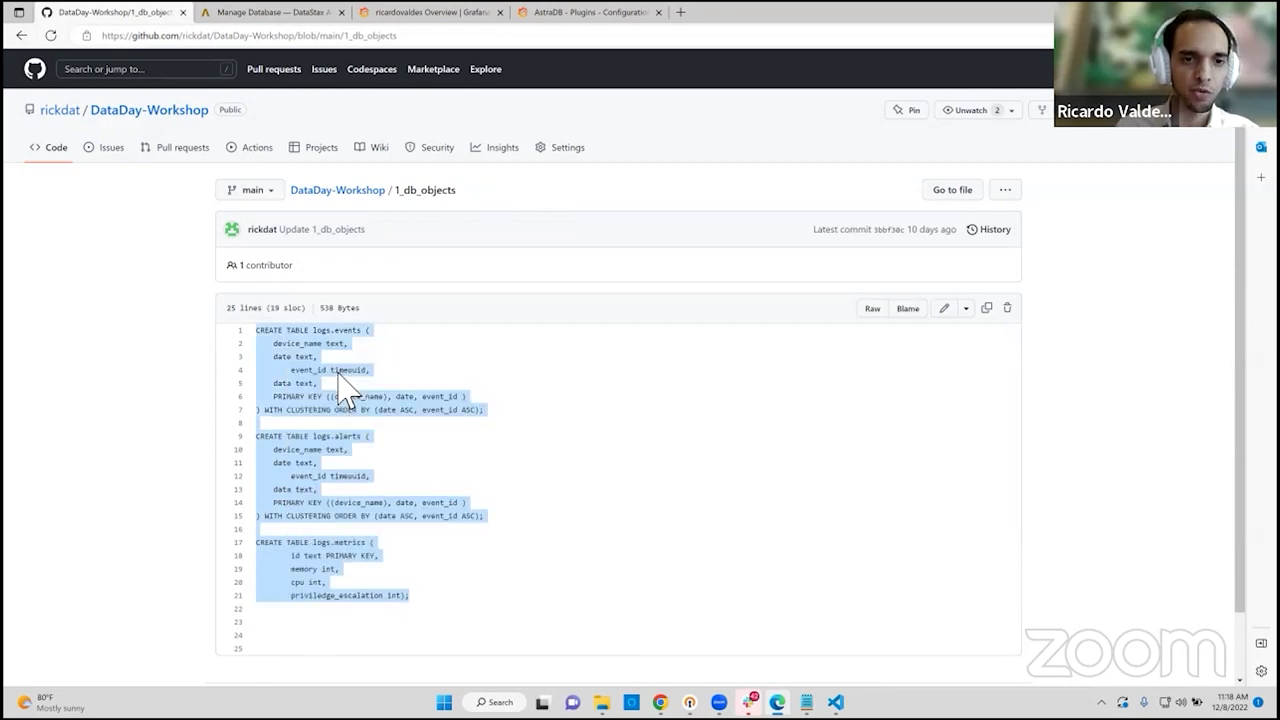
Step: Run the copied CREATE TABLE statements for logs.events, logs.alerts and logs.metrics in the DataStaxATP database's CQL Console
{"action": "key", "text": "ctrl+Tab"}
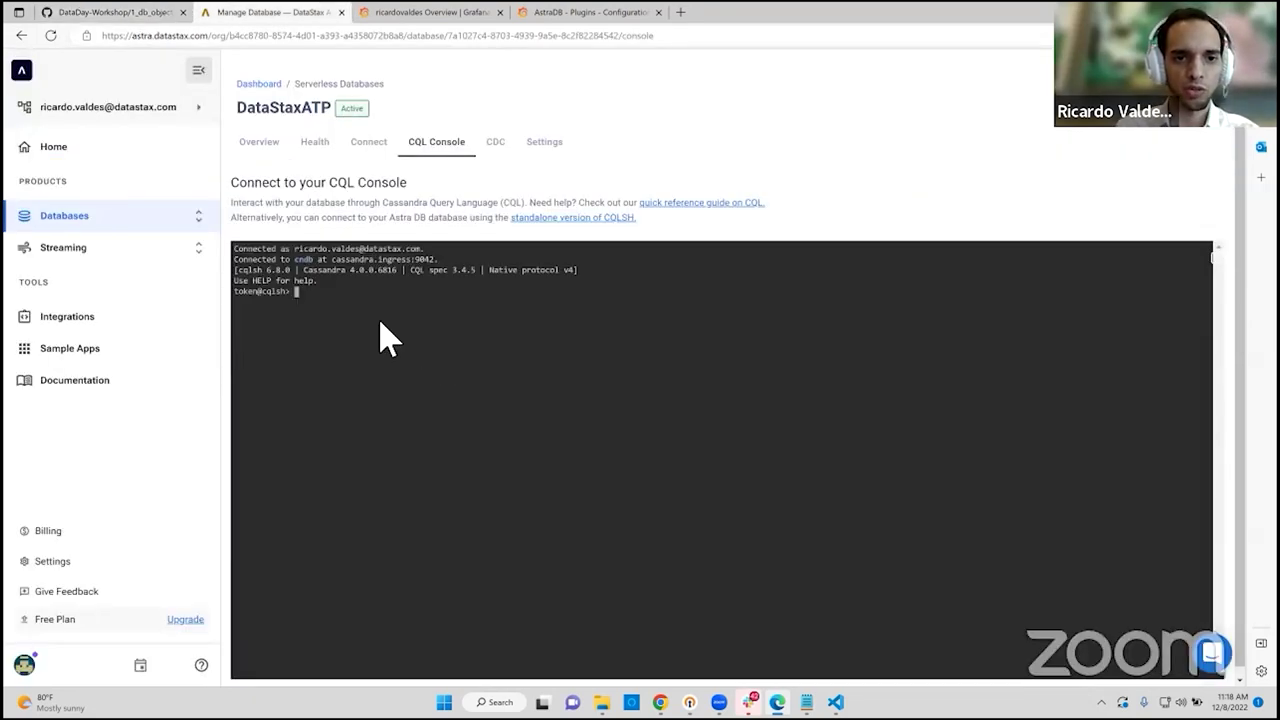
{"action": "right_click", "coordinate": [374, 424]}
{"action": "left_click", "coordinate": [598, 408]}
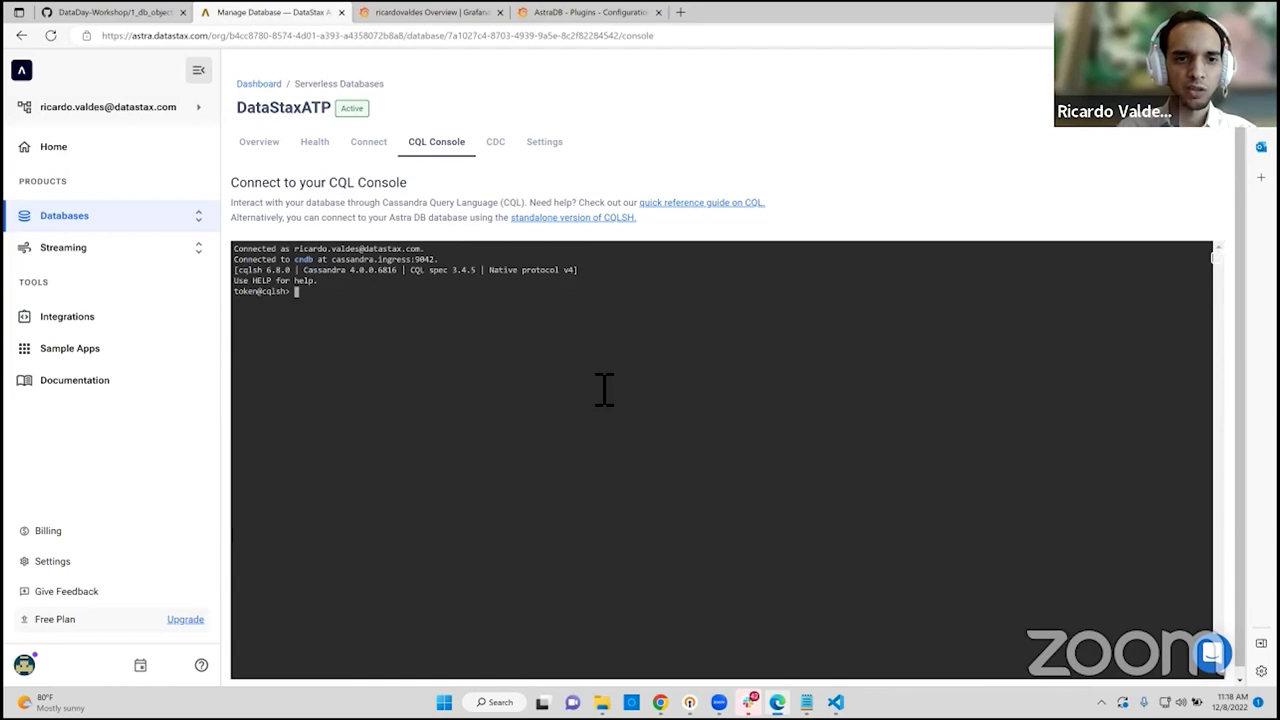
{"action": "key", "text": "ctrl+v"}
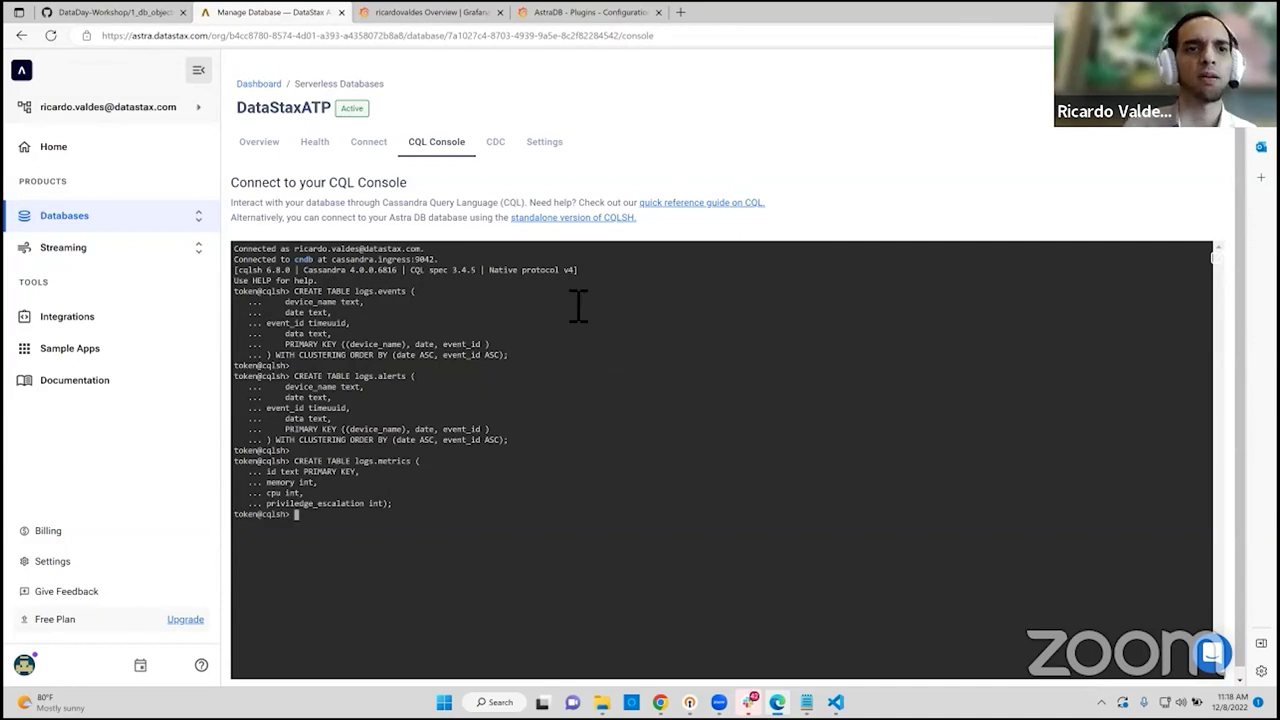
Step: Return to the DataDay-Workshop repository's README and find the "Create a streaming tenant" section under Step One
{"action": "left_click", "coordinate": [135, 15]}
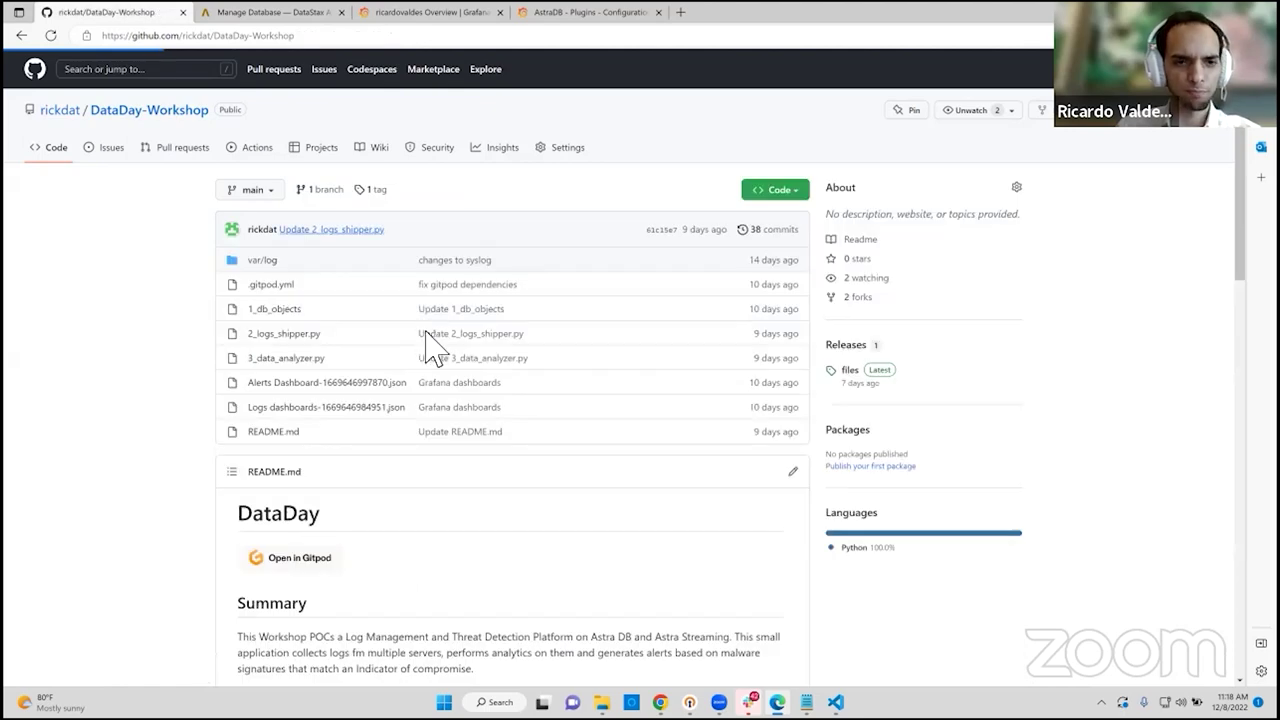
{"action": "scroll", "coordinate": [284, 402], "scroll_direction": "down", "scroll_amount": 4}
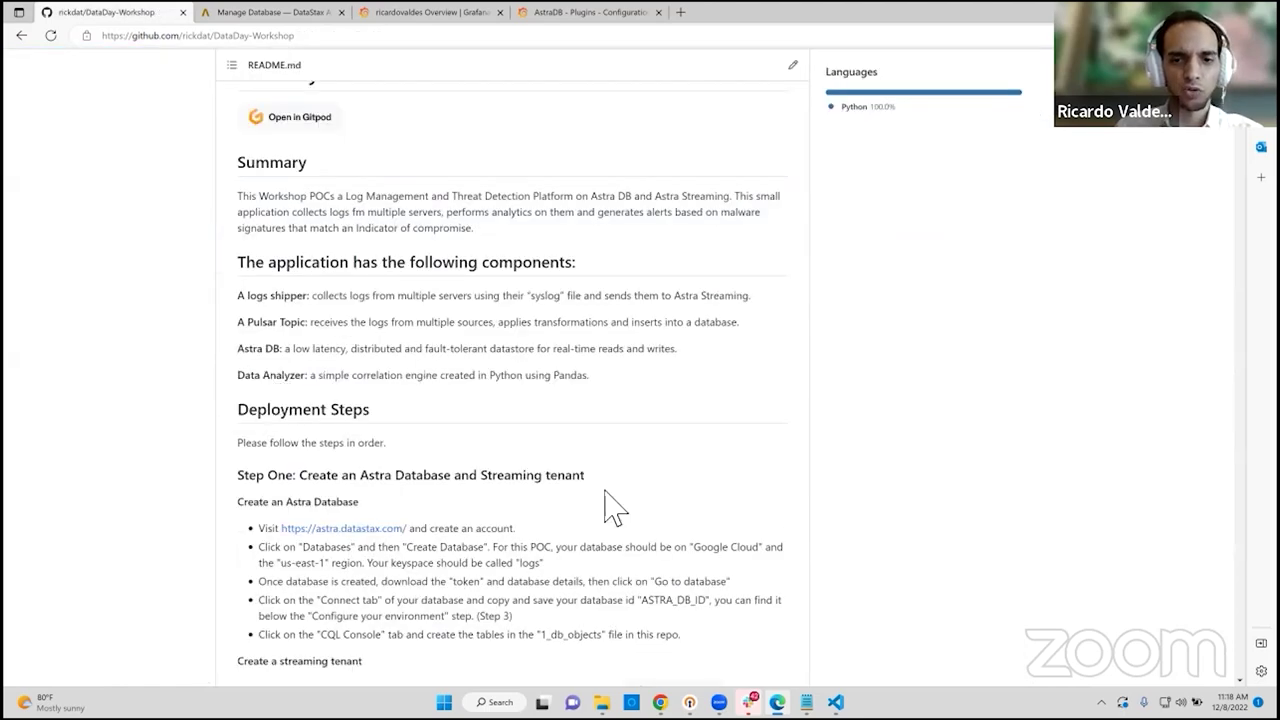
{"action": "scroll", "coordinate": [254, 16], "scroll_direction": "down", "scroll_amount": 2}
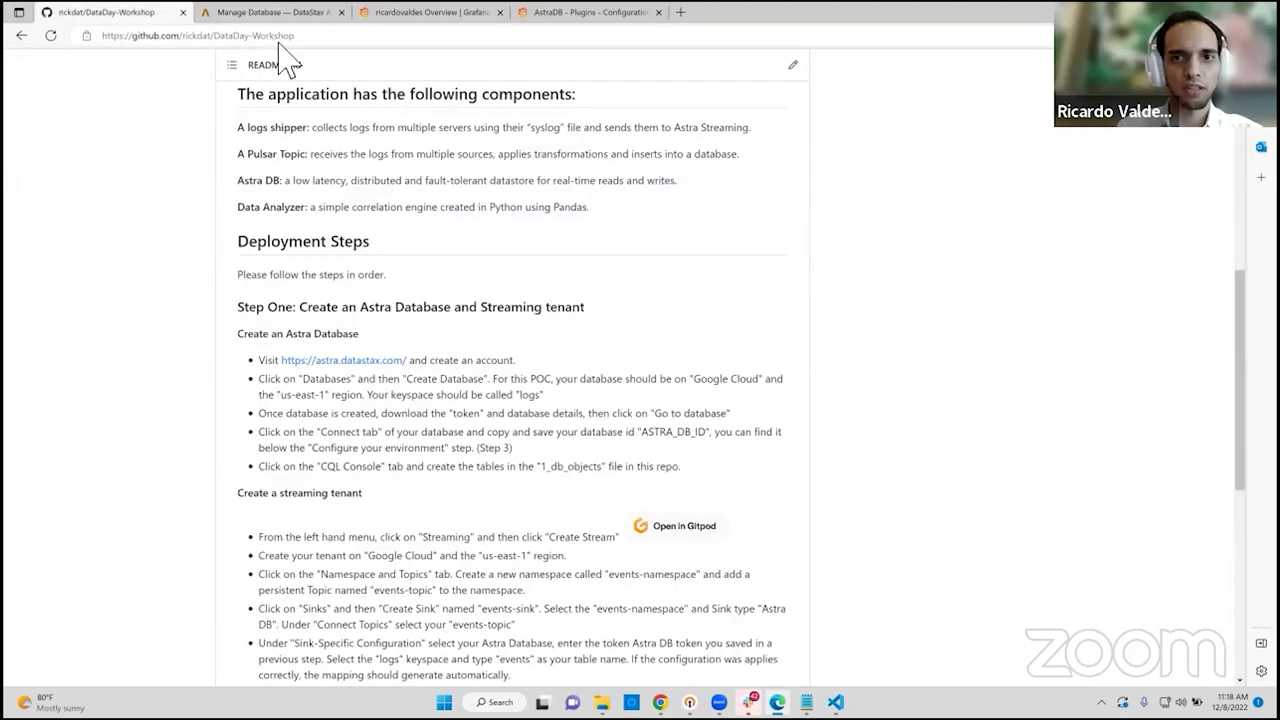
{"action": "scroll", "coordinate": [512, 380], "scroll_direction": "down", "scroll_amount": 2}
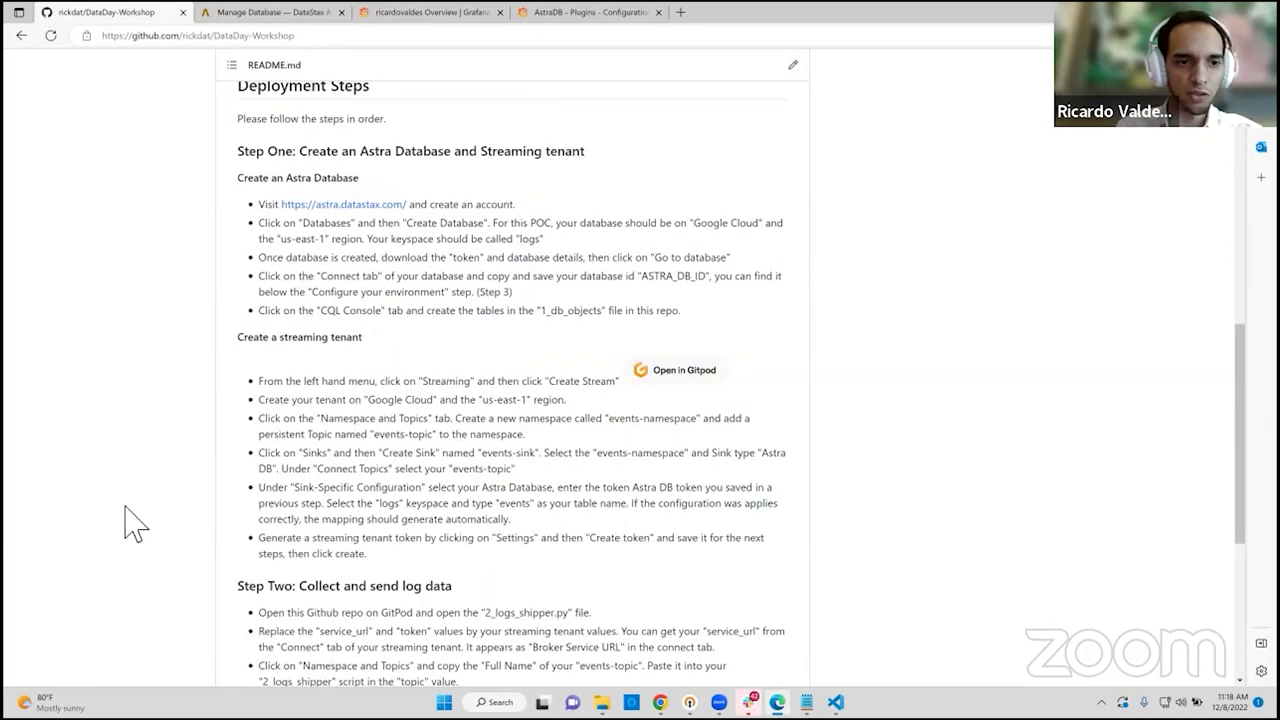
Step: View the "SIEM" on Astra Use Case Architecture slide in the DataDay Workshop presentation, and return to the README in full view
{"action": "key", "text": "super+Down"}
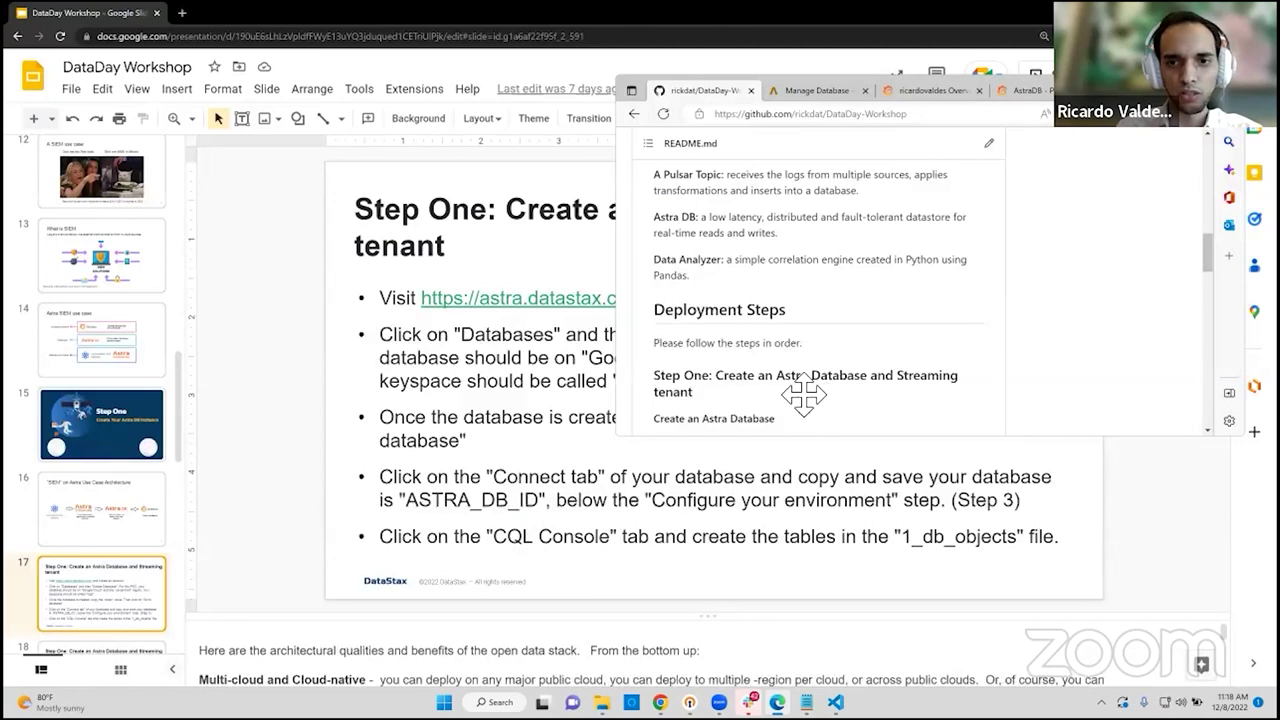
{"action": "left_click", "coordinate": [837, 467]}
{"action": "scroll", "coordinate": [837, 467], "scroll_direction": "up", "scroll_amount": 1}
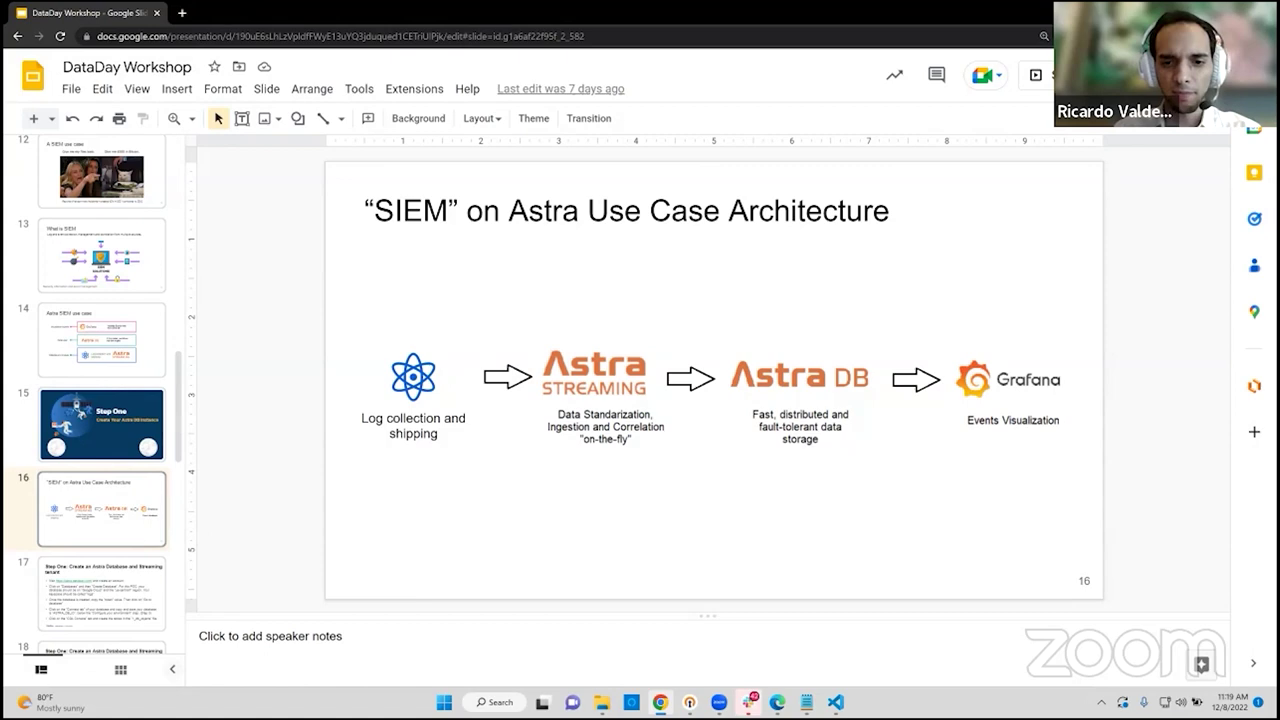
{"action": "key", "text": "alt+Tab"}
{"action": "left_click", "coordinate": [1178, 12]}
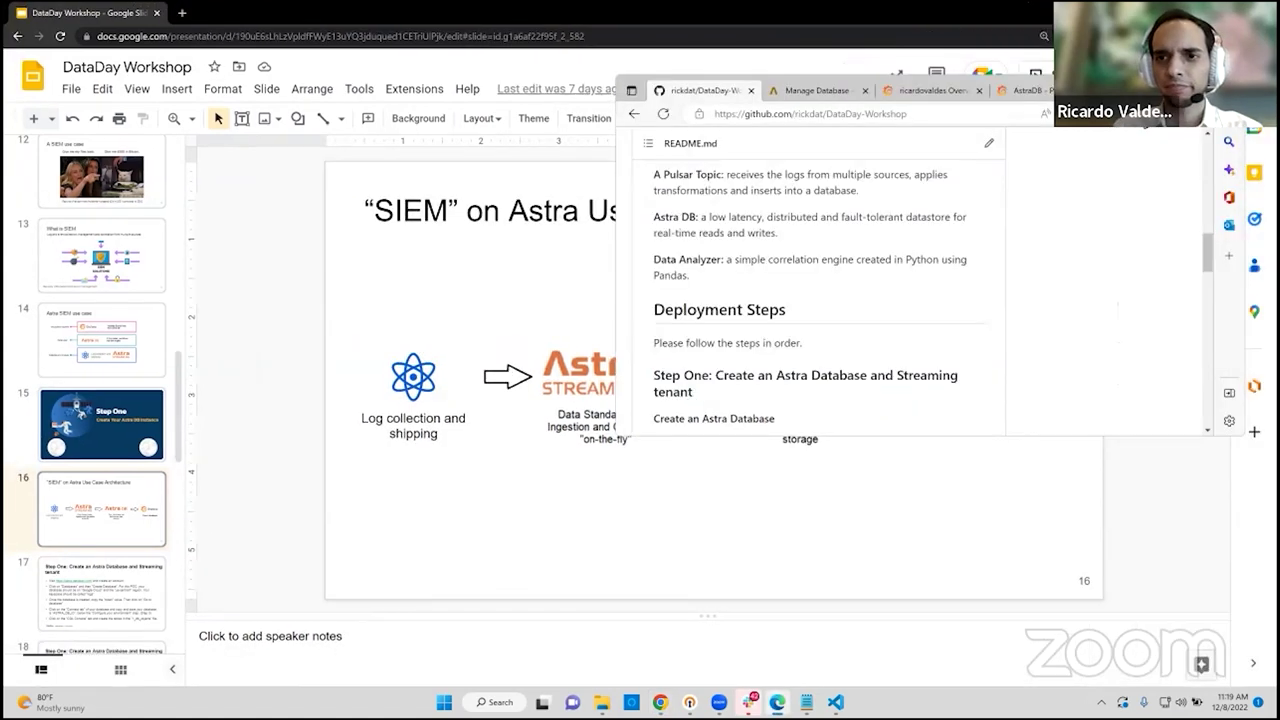
{"action": "key", "text": "super+Up"}
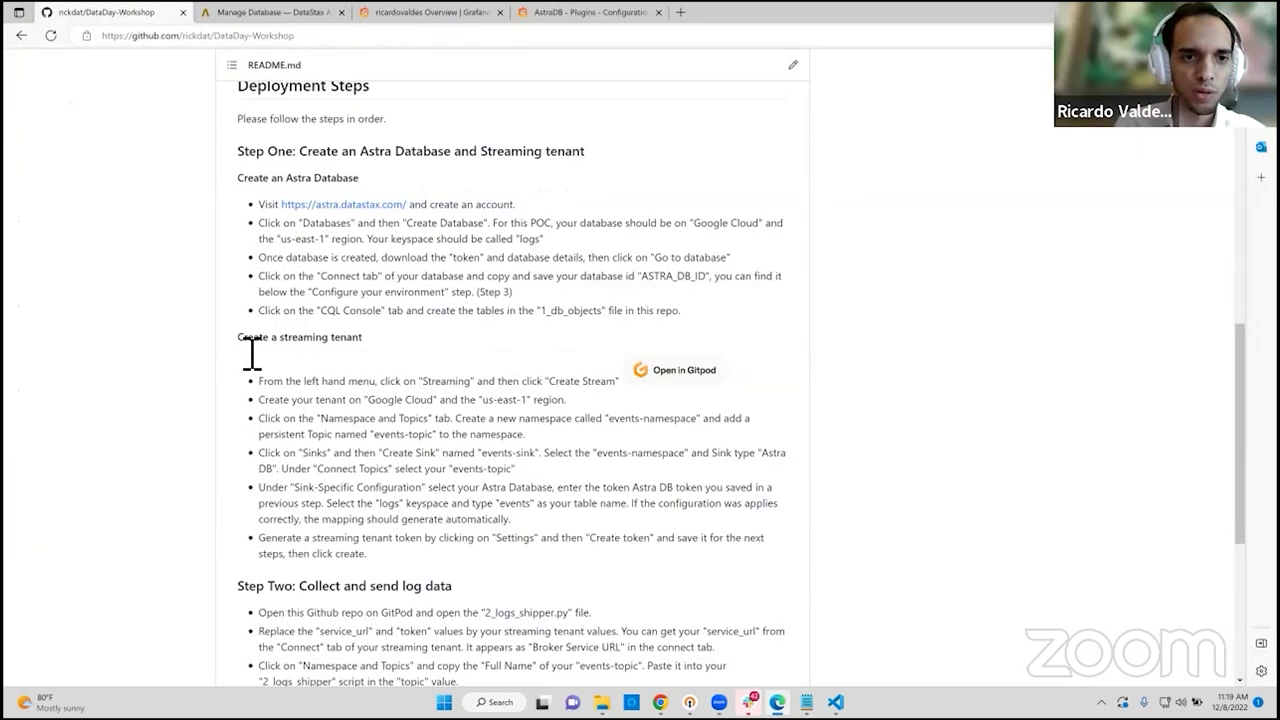
Step: Read the README instructions for creating a streaming tenant, its namespace, topic and sink
{"action": "left_click_drag", "start_coordinate": [239, 338], "coordinate": [355, 362]}
{"action": "left_click", "coordinate": [388, 392]}
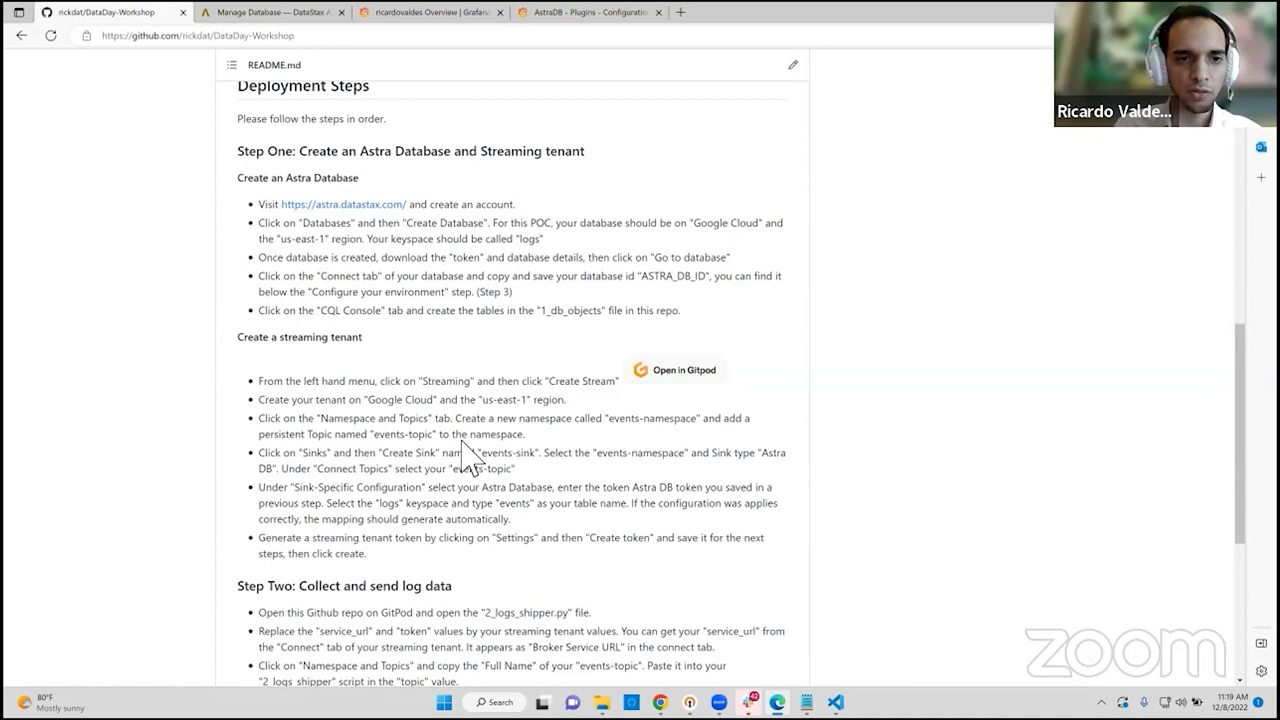
{"action": "scroll", "coordinate": [463, 443], "scroll_direction": "up", "scroll_amount": 1}
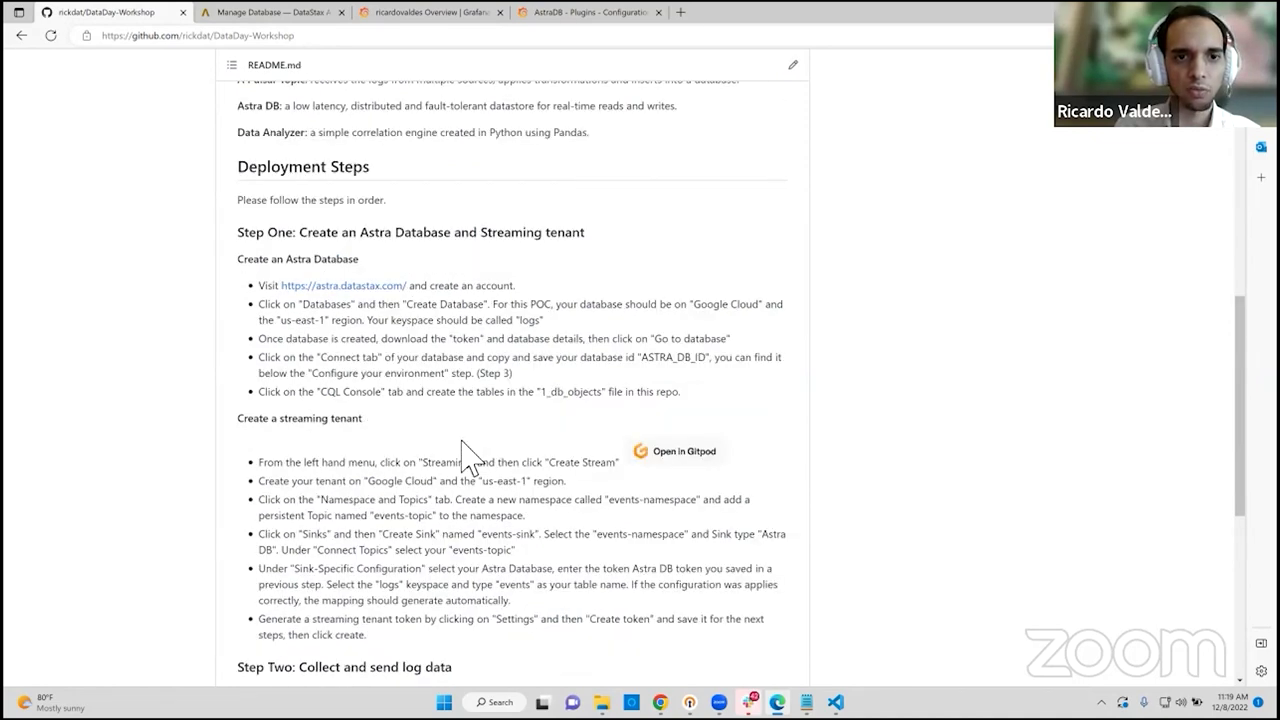
{"action": "scroll", "coordinate": [474, 457], "scroll_direction": "down", "scroll_amount": 2}
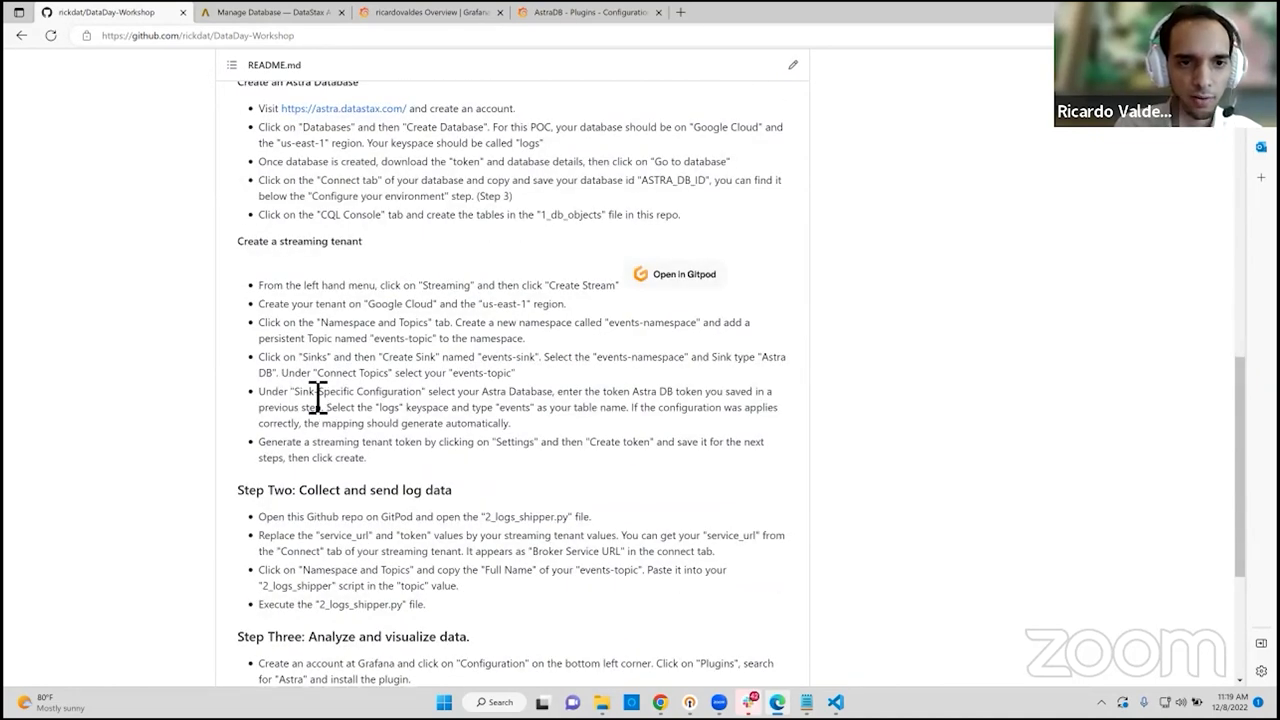
{"action": "scroll", "coordinate": [250, 55], "scroll_direction": "up", "scroll_amount": 1}
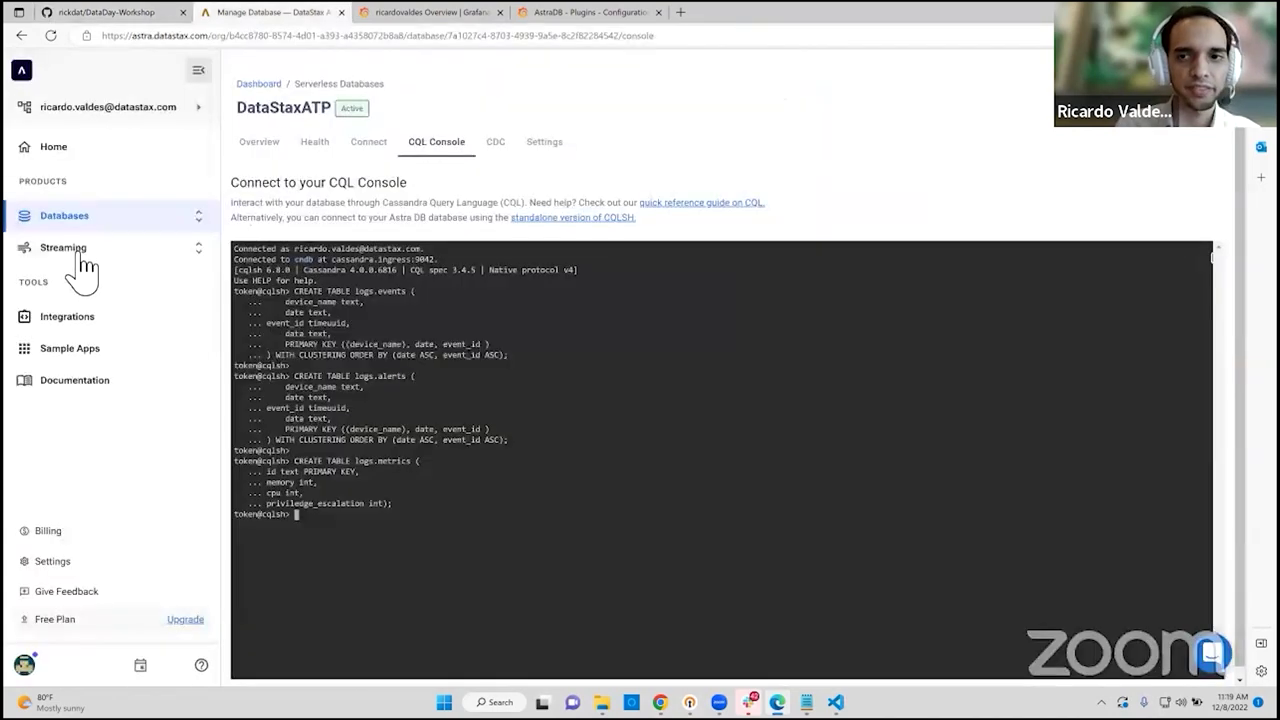
Step: Start creating a new stream in Astra Streaming and check the README for the tenant's cloud provider and region
{"action": "left_click", "coordinate": [97, 256]}
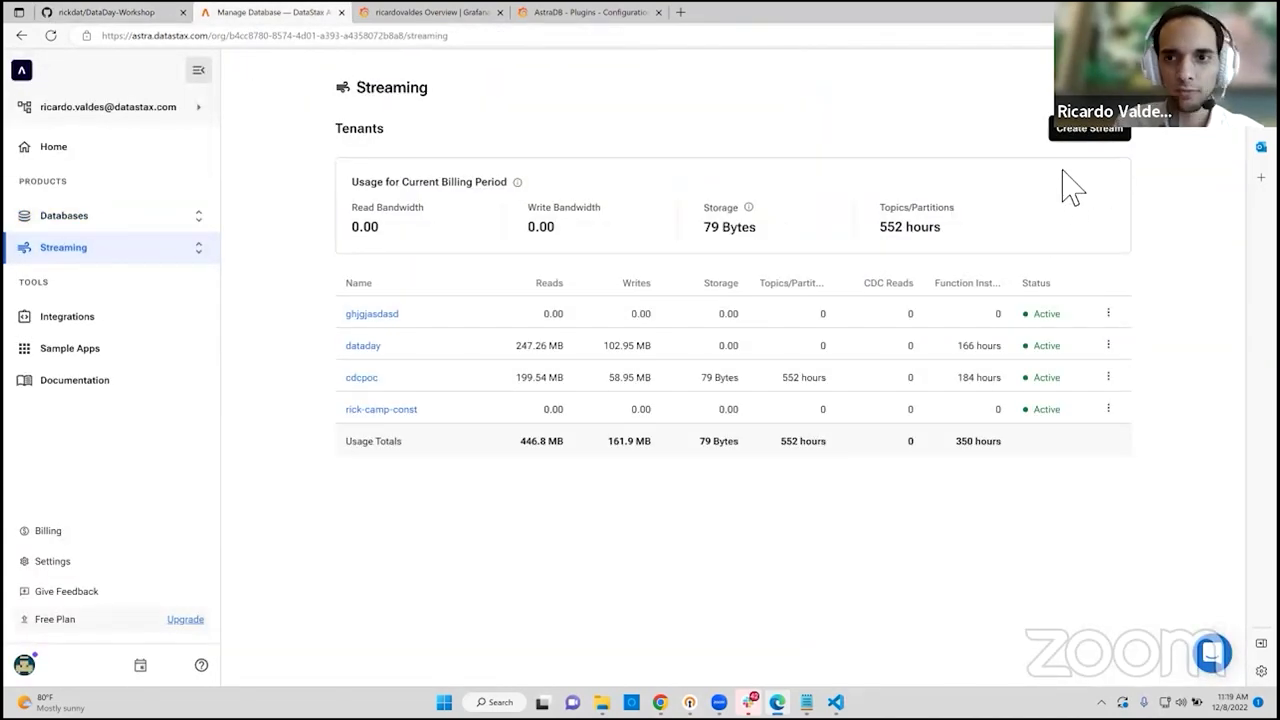
{"action": "left_click", "coordinate": [1082, 132]}
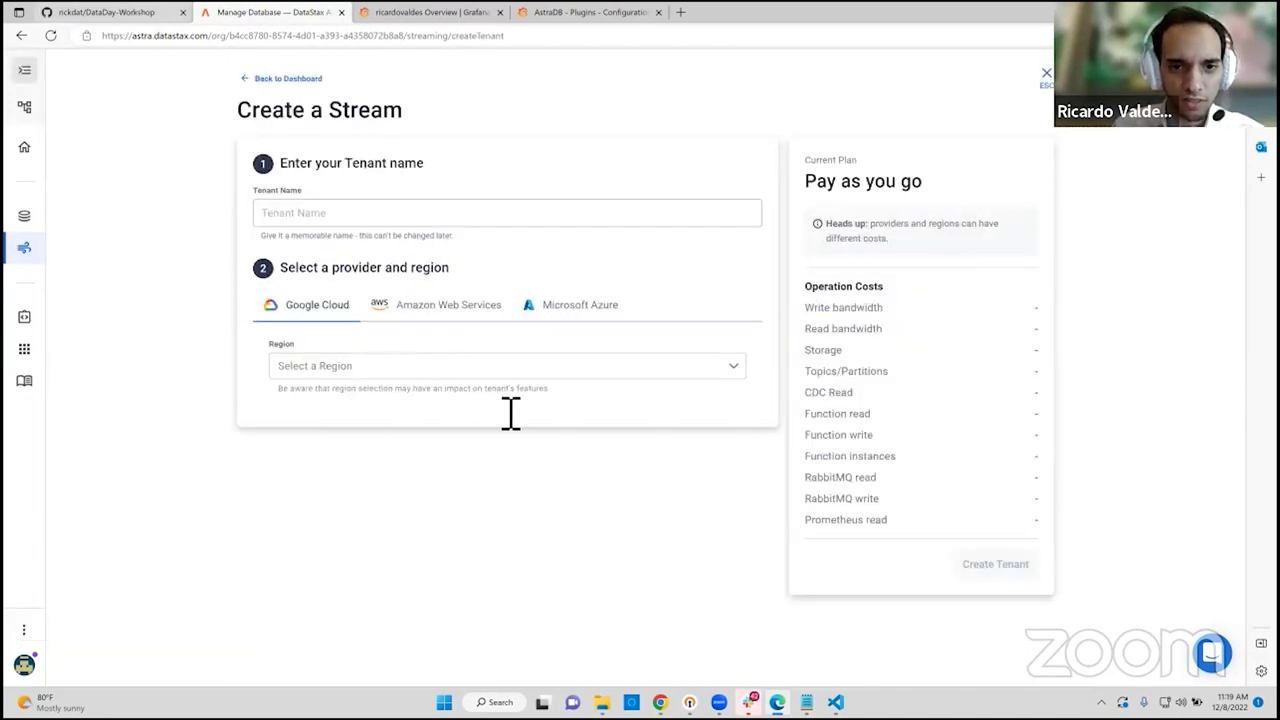
{"action": "key", "text": "ctrl+shift+Tab"}
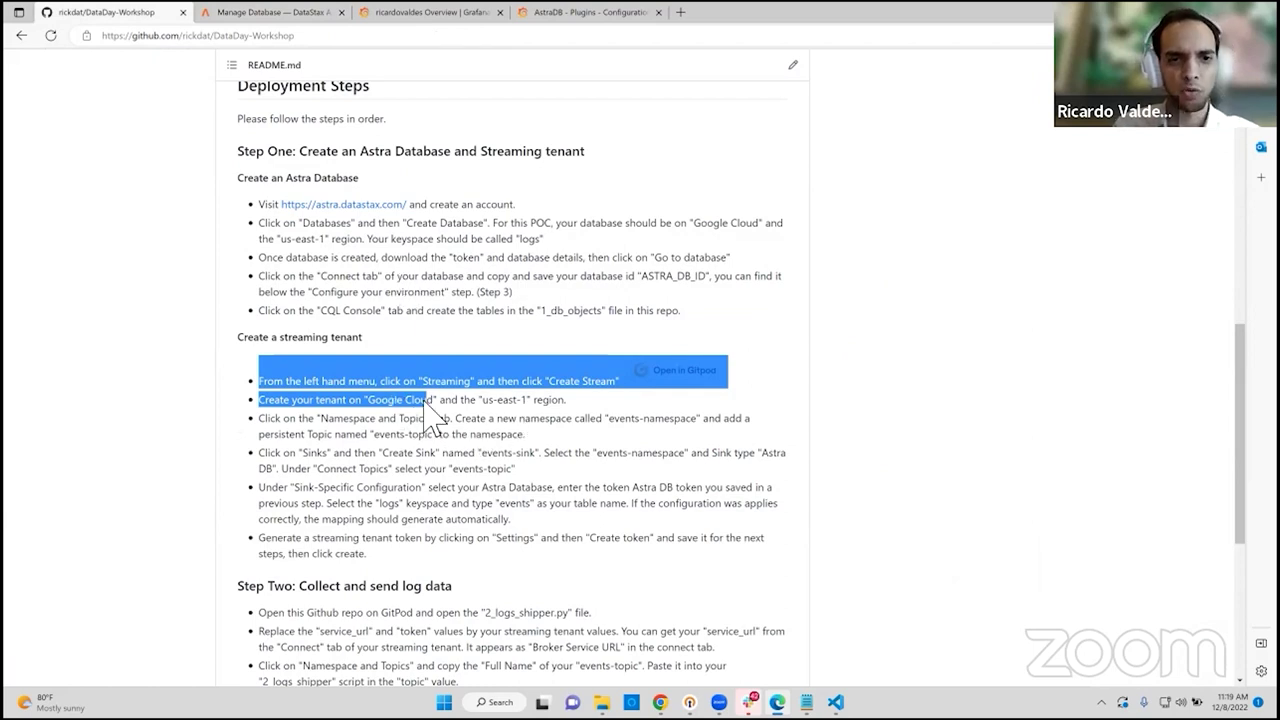
{"action": "left_click", "coordinate": [510, 419]}
{"action": "left_click", "coordinate": [252, 12]}
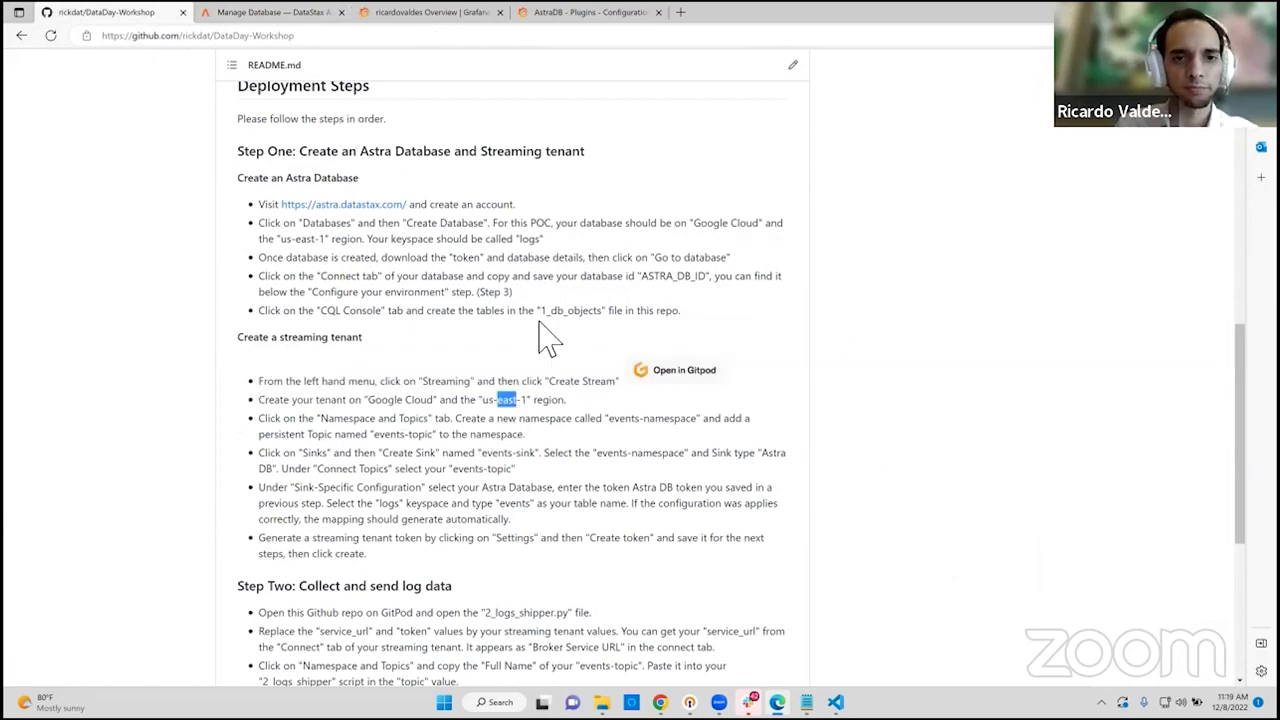
Step: Try to name the new streaming tenant DataStaxATPStreaming
{"action": "left_click", "coordinate": [370, 214]}
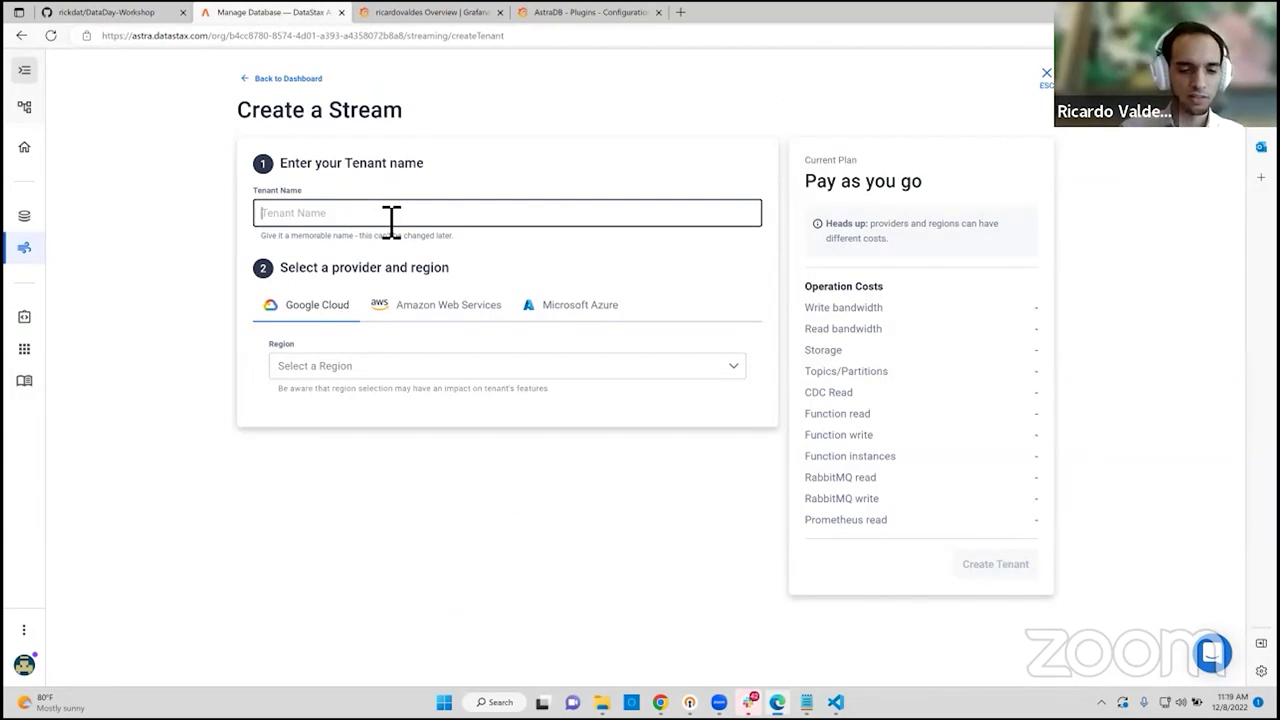
{"action": "type", "text": "DataStaxA"}
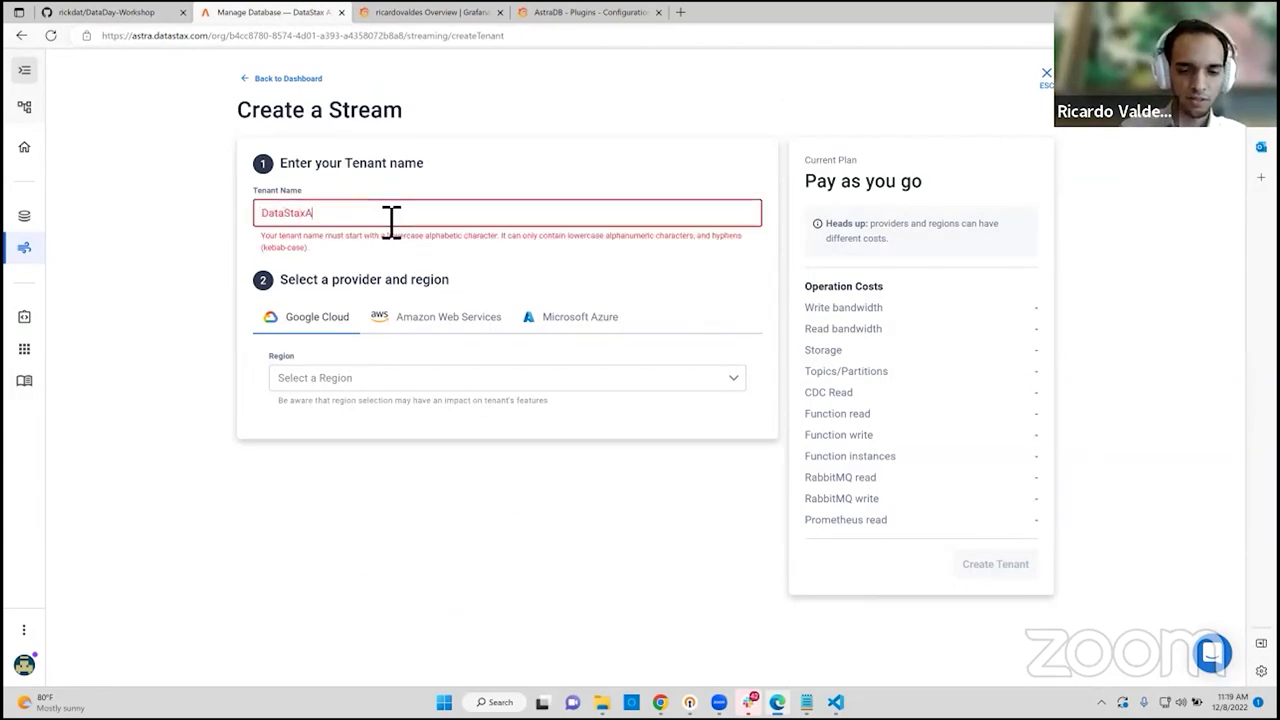
{"action": "type", "text": "TPStreaming"}
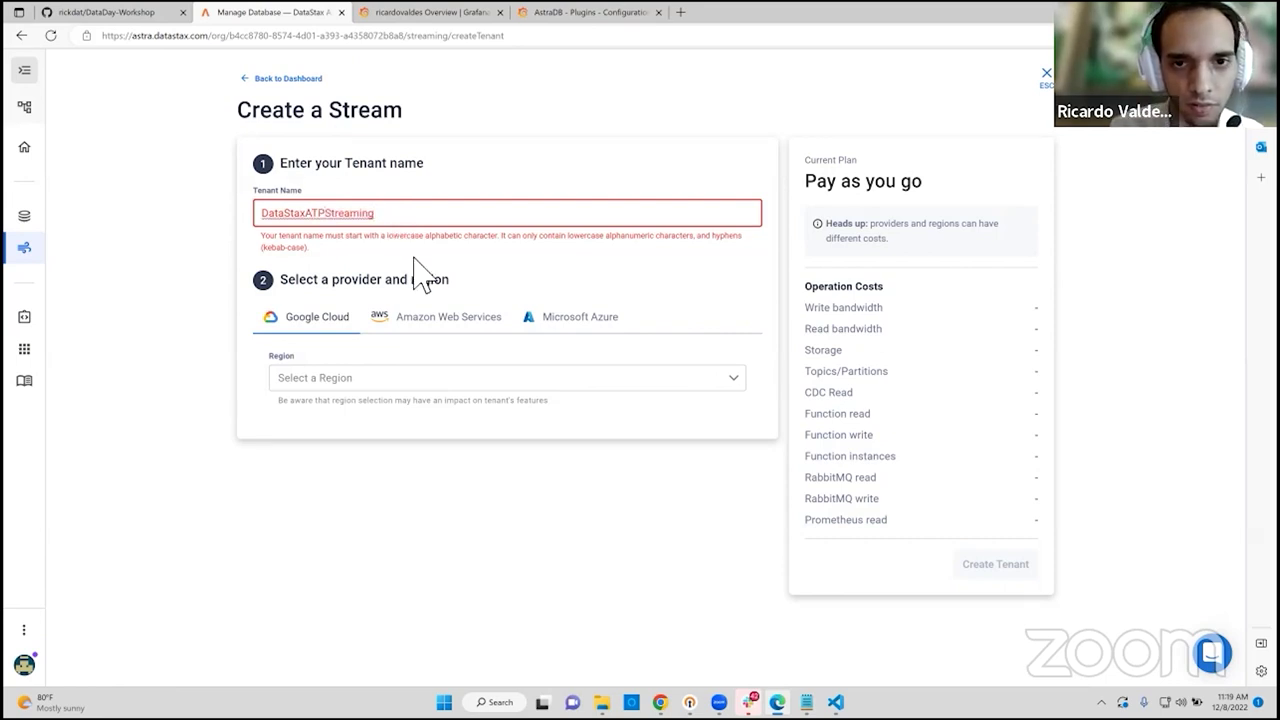
Step: Replace the tenant name with the all-lowercase name datastaxatpstreaming
{"action": "left_click_drag", "start_coordinate": [272, 232], "coordinate": [270, 232]}
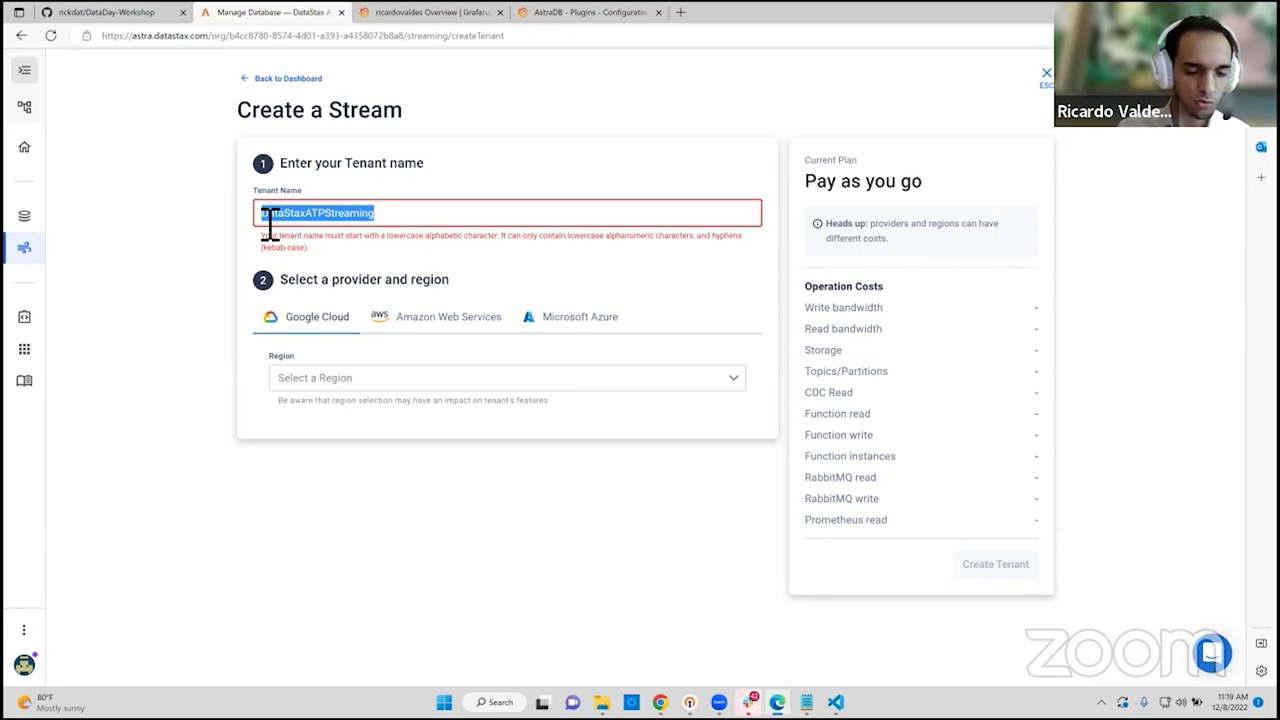
{"action": "type", "text": "datasatx"}
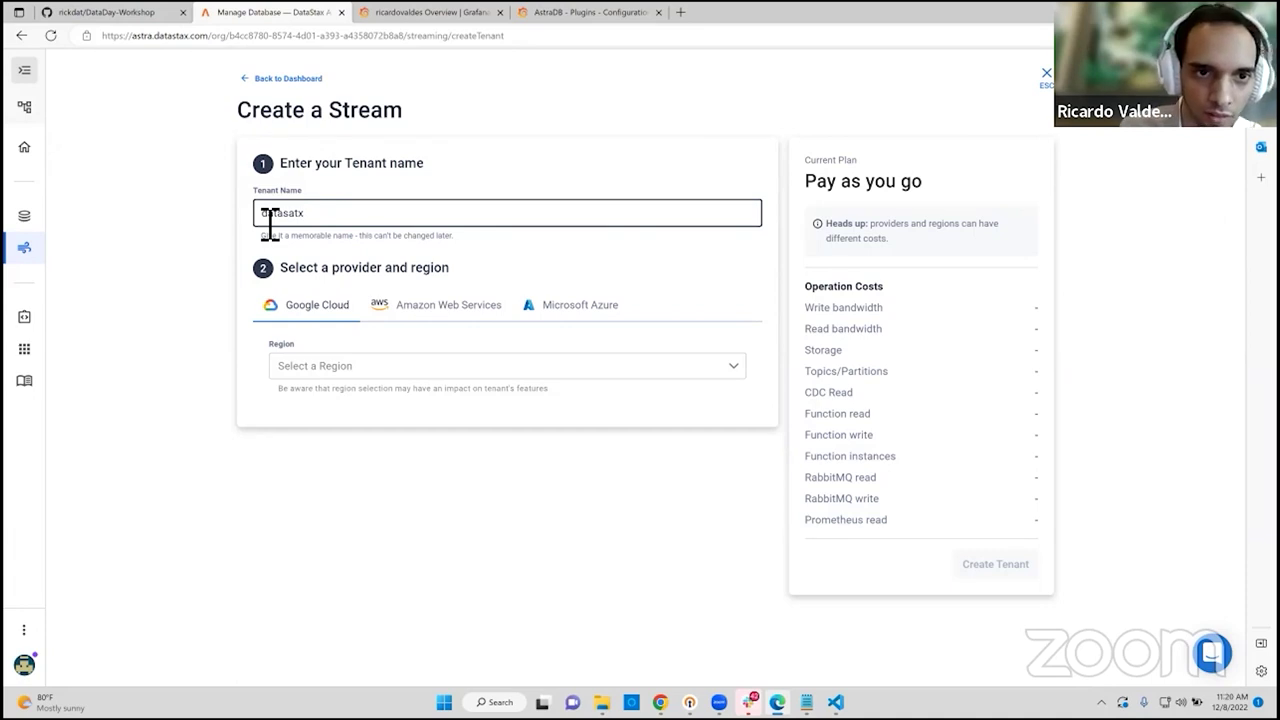
{"action": "key", "text": "BackSpace"}
{"action": "key", "text": "BackSpace"}
{"action": "key", "text": "BackSpace"}
{"action": "type", "text": "tax"}
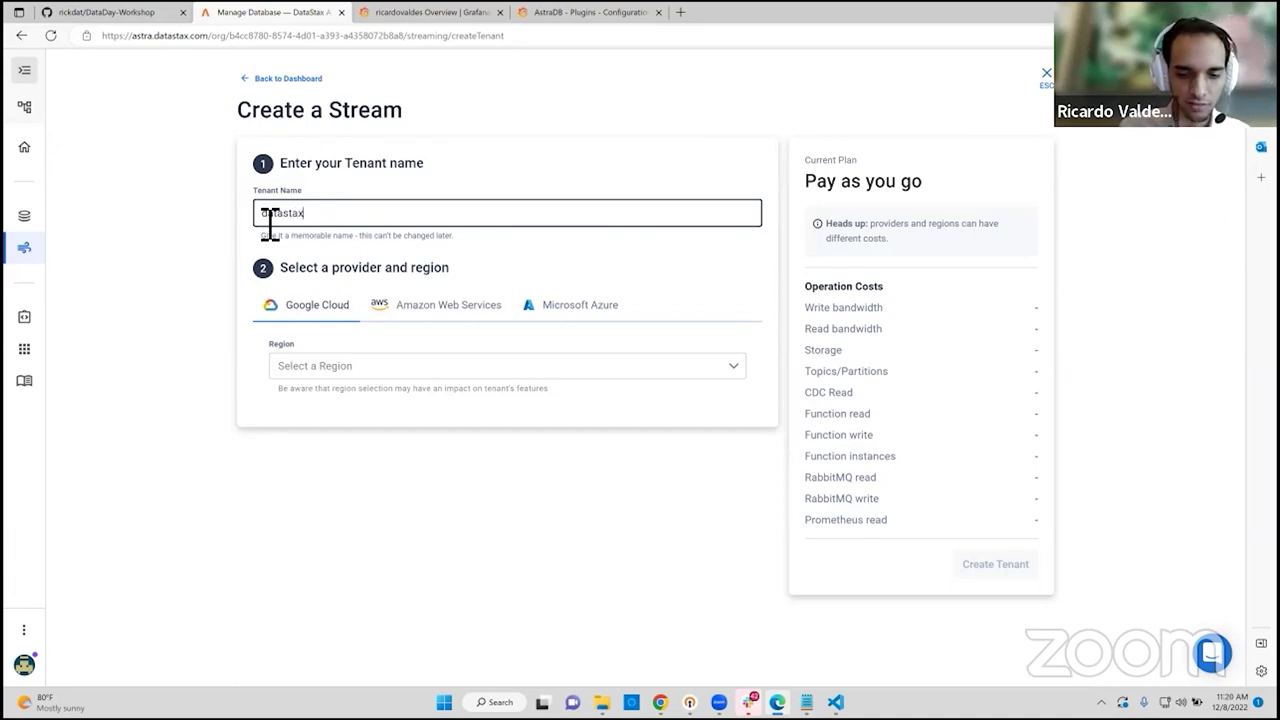
{"action": "type", "text": "-at"}
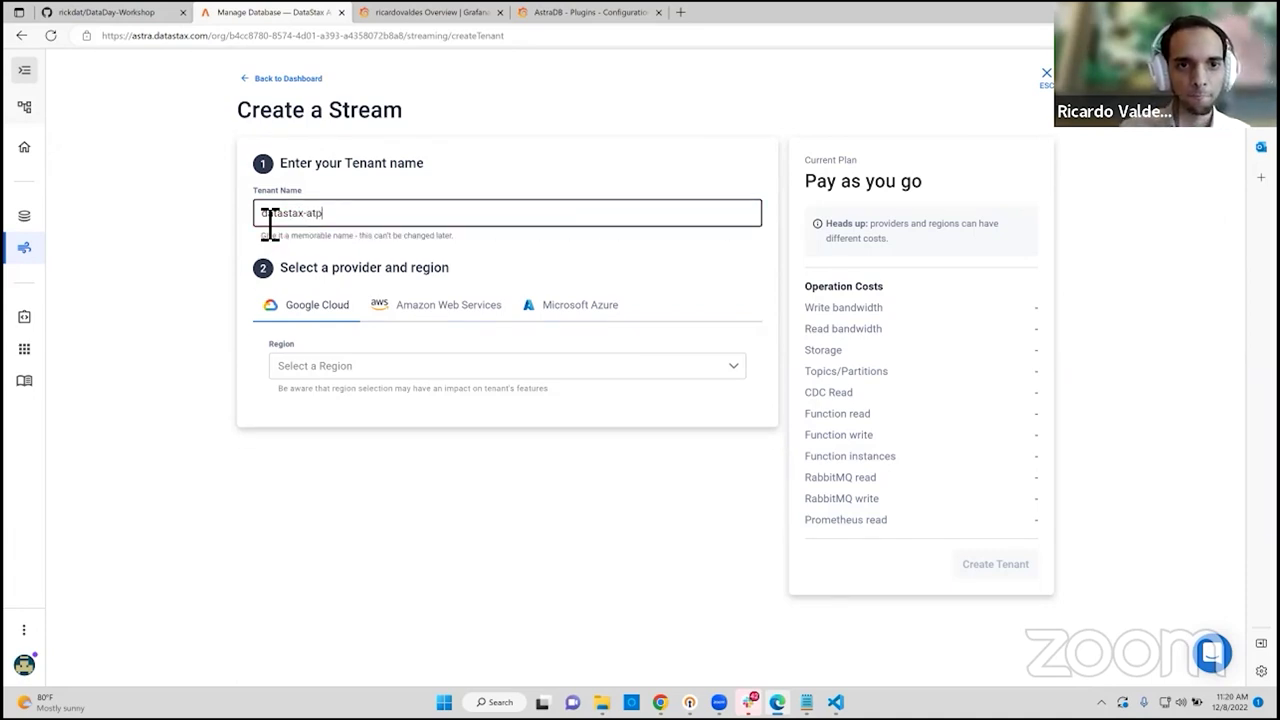
{"action": "type", "text": "p"}
{"action": "key", "text": "BackSpace"}
{"action": "key", "text": "BackSpace"}
{"action": "key", "text": "BackSpace"}
{"action": "key", "text": "BackSpace"}
{"action": "type", "text": "AT"}
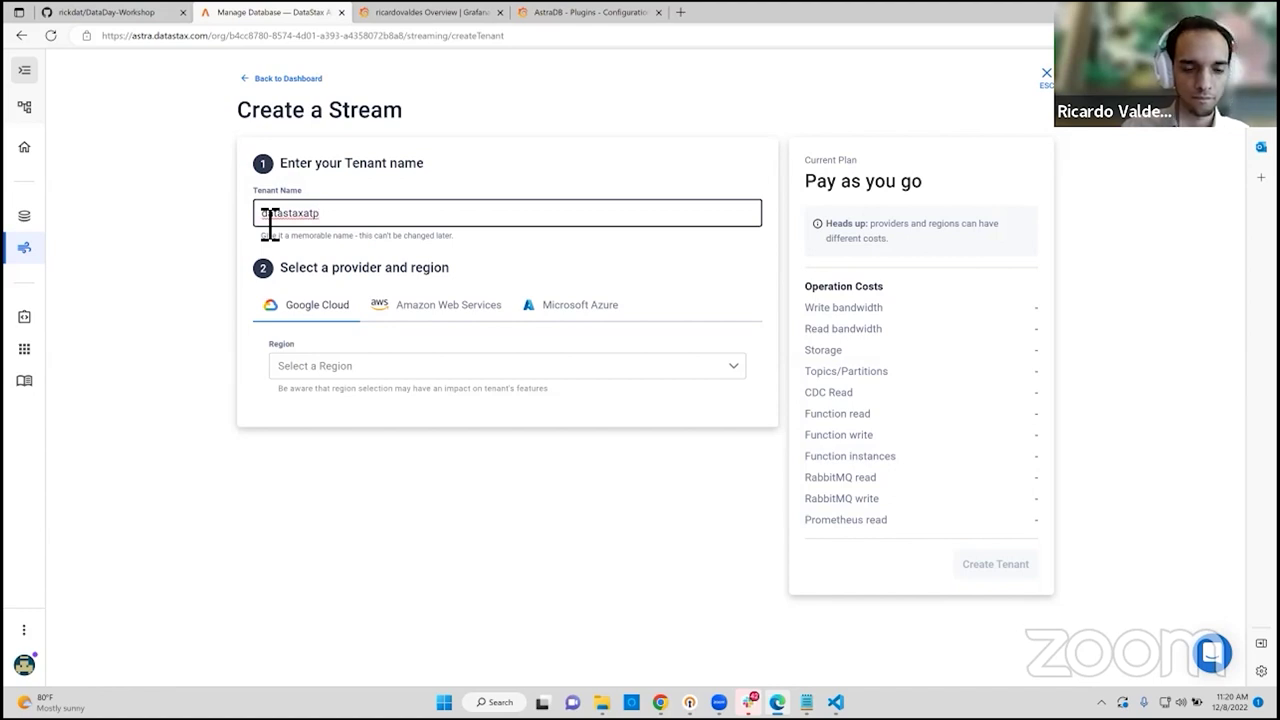
{"action": "type", "text": "streaming"}
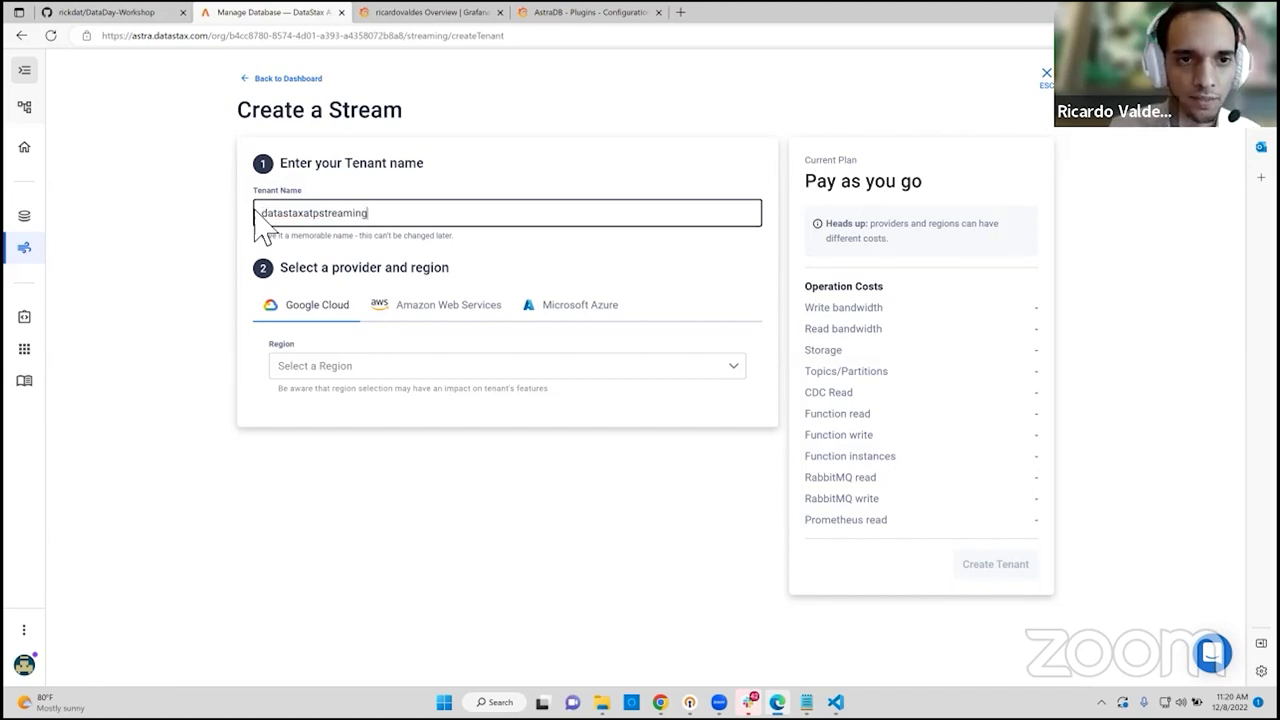
Step: Choose the useast1 region on Google Cloud and create the streaming tenant
{"action": "left_click", "coordinate": [431, 499]}
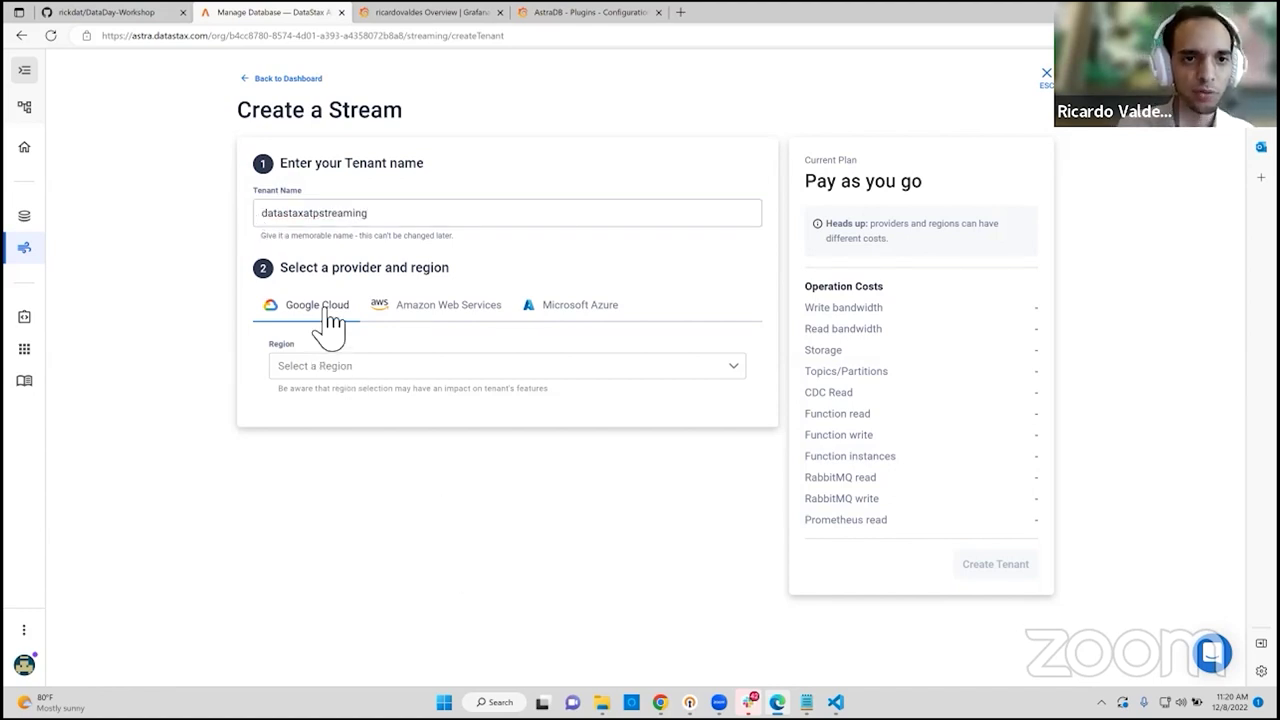
{"action": "left_click", "coordinate": [365, 370]}
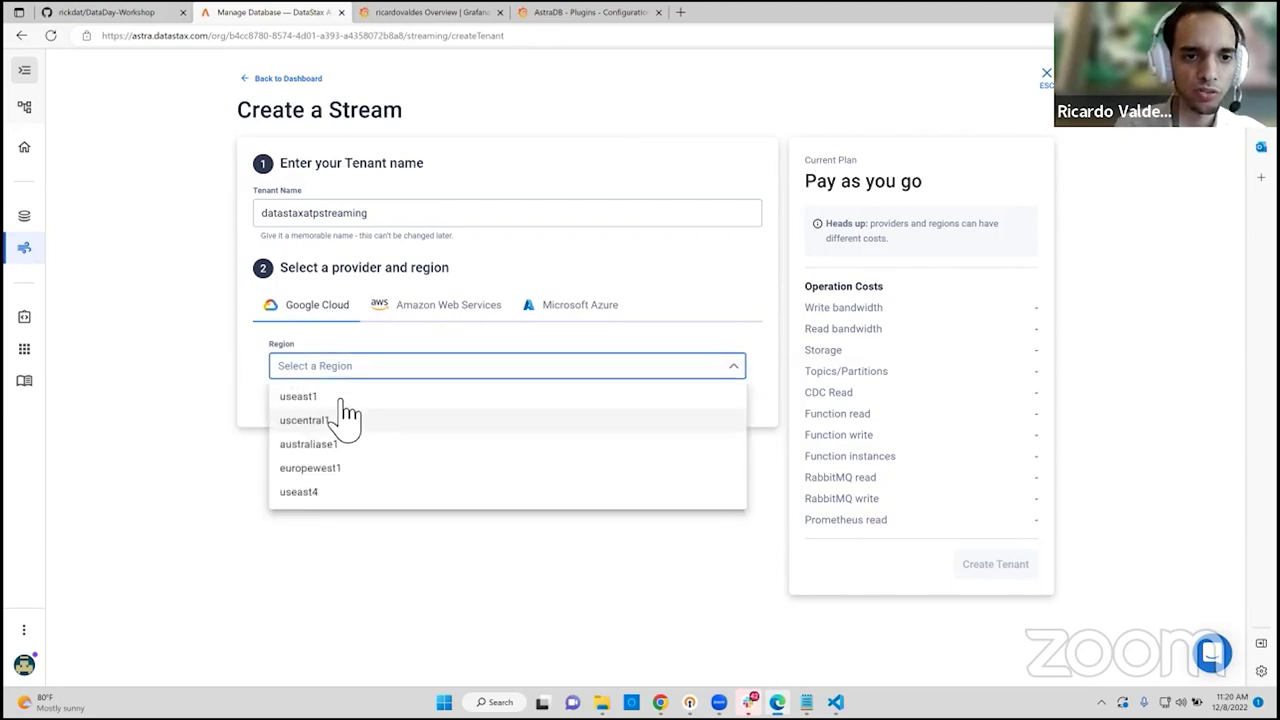
{"action": "left_click", "coordinate": [336, 398]}
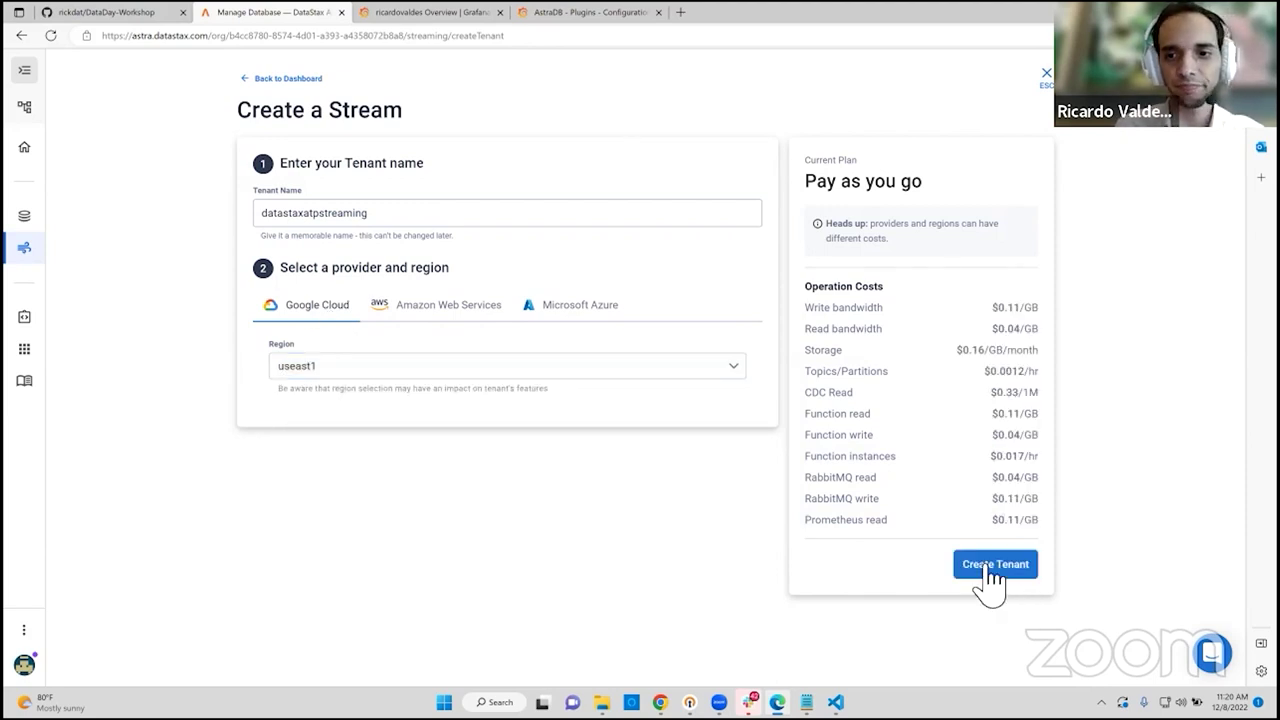
{"action": "key", "text": "Return"}
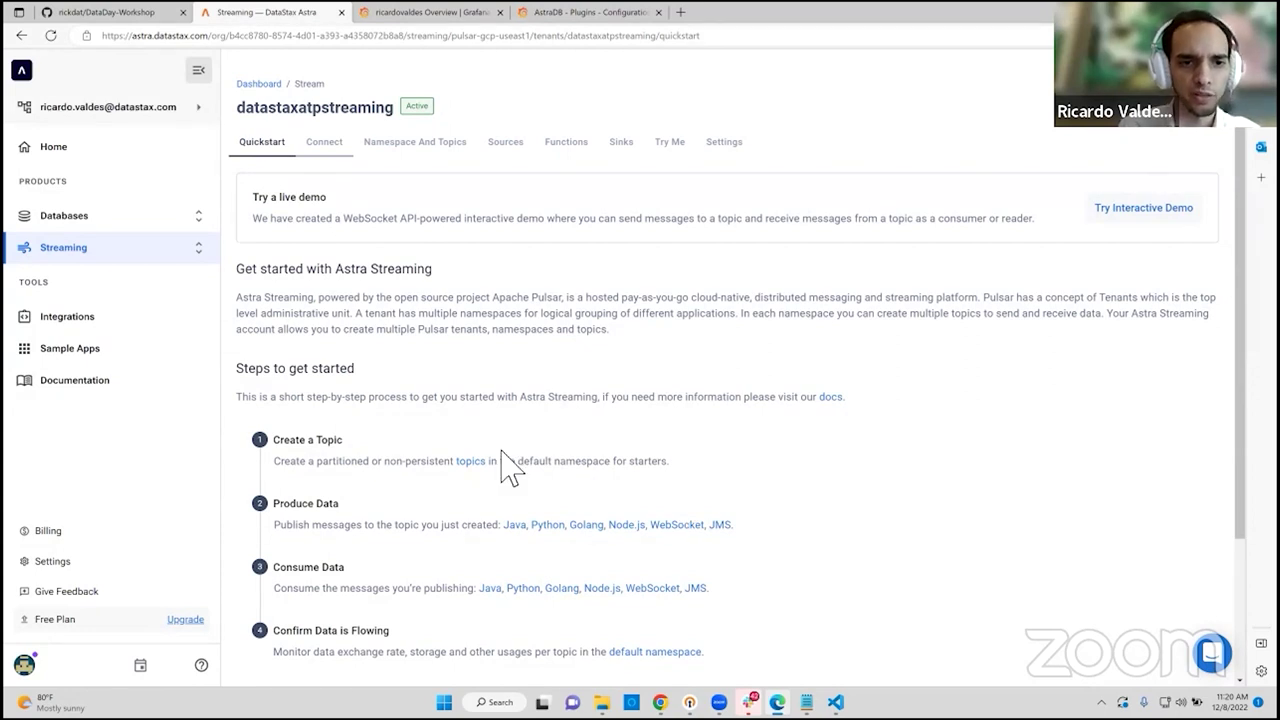
Step: Check the README for the namespace and topic instructions that follow the tenant's creation
{"action": "key", "text": "ctrl+1"}
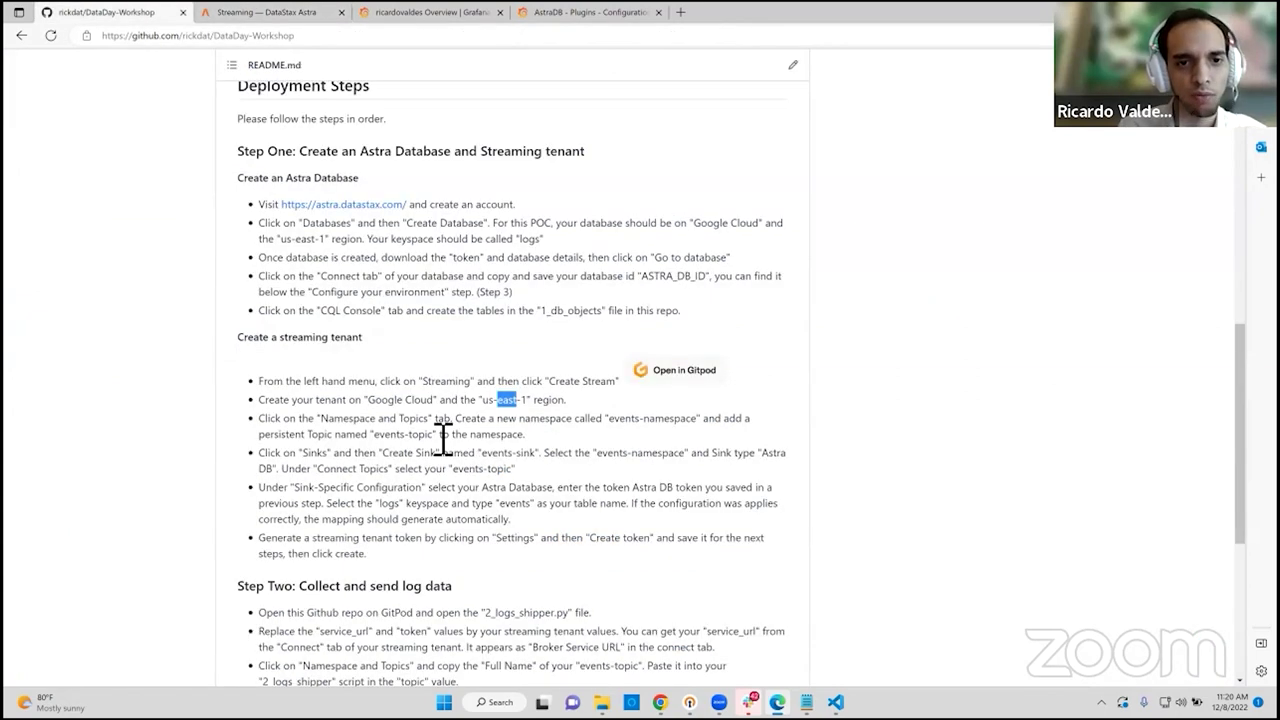
{"action": "left_click_drag", "start_coordinate": [328, 418], "coordinate": [437, 425]}
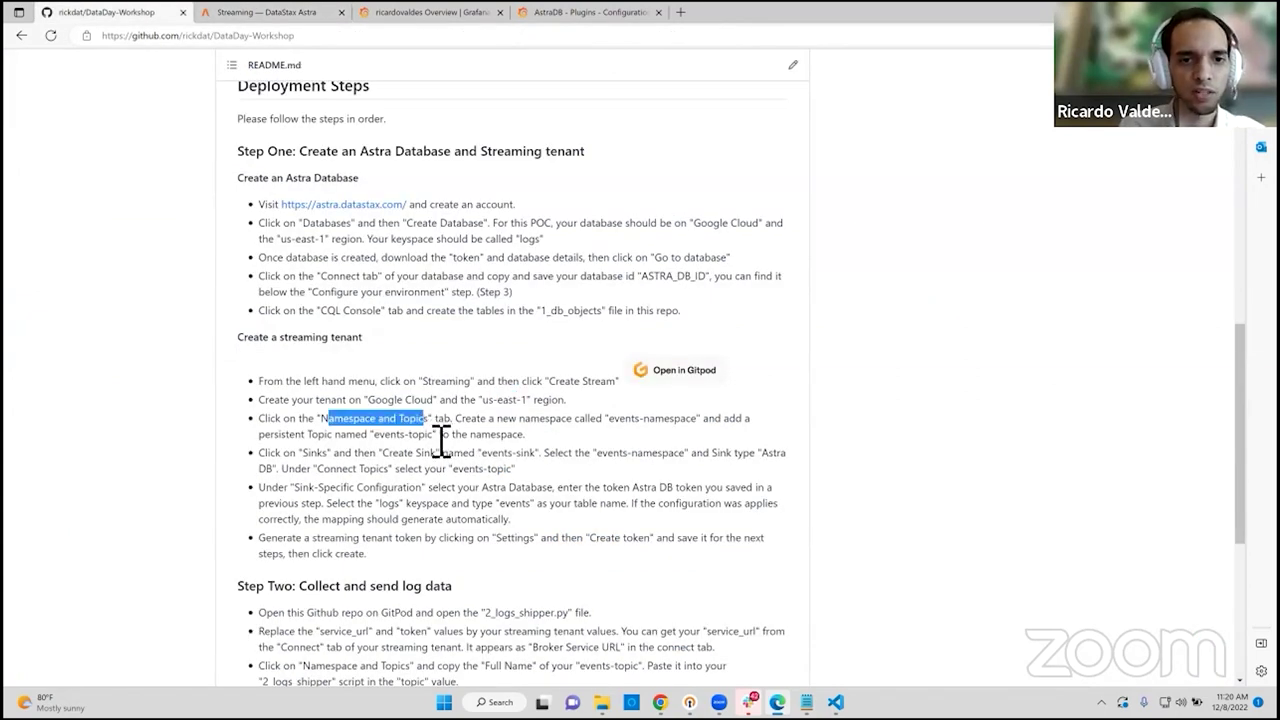
{"action": "left_click_drag", "start_coordinate": [428, 419], "coordinate": [370, 421]}
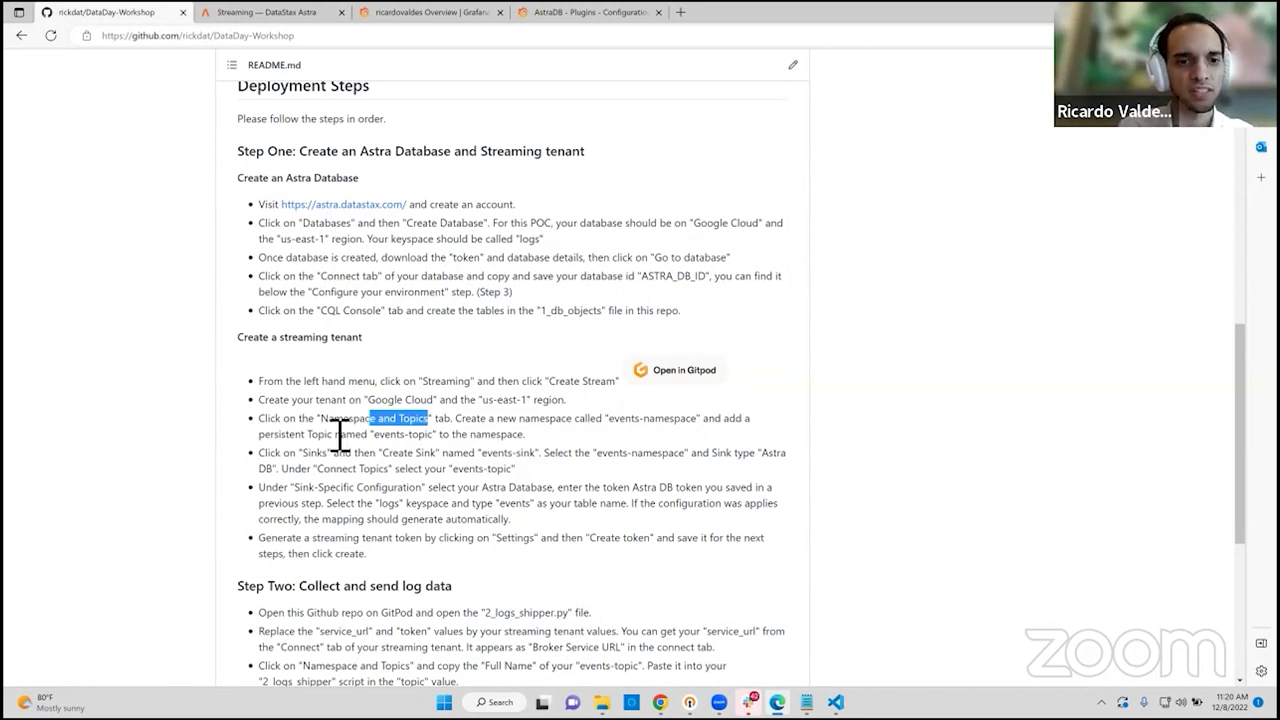
Step: Reread the README instruction on opening the tenant's namespaces and topics and on the new namespace's name
{"action": "left_click_drag", "start_coordinate": [437, 432], "coordinate": [441, 433]}
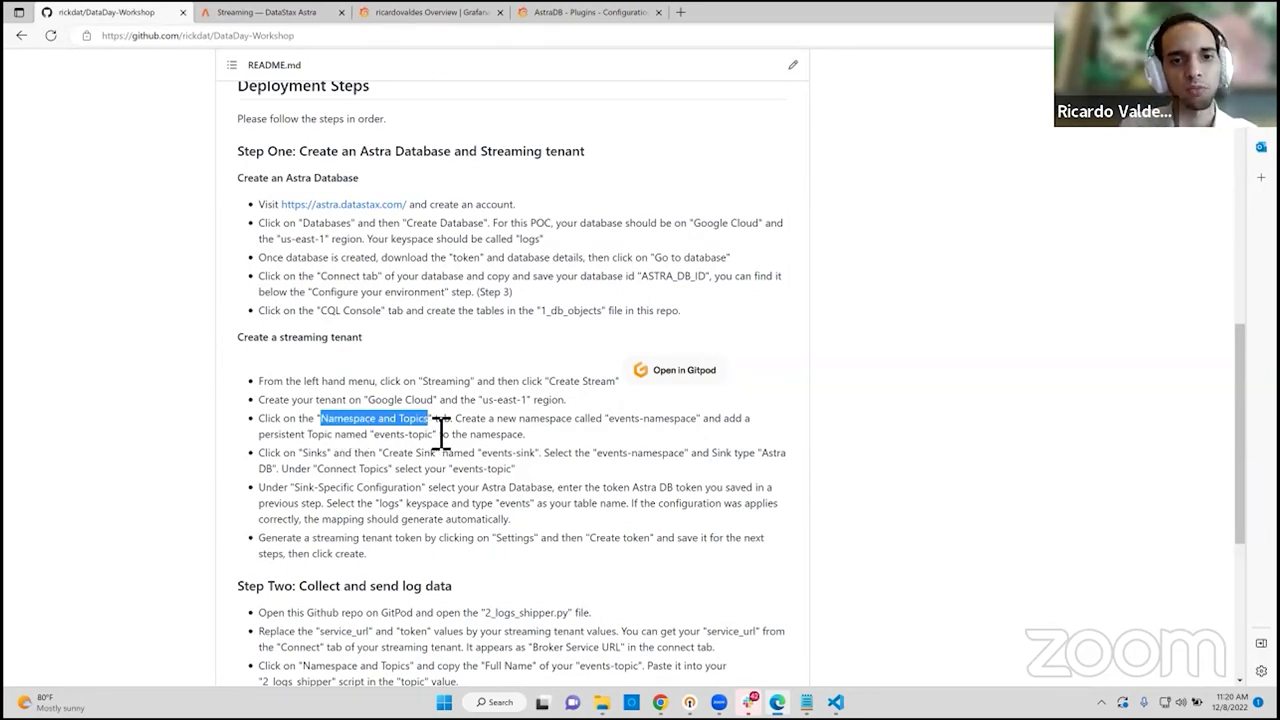
{"action": "left_click", "coordinate": [441, 452]}
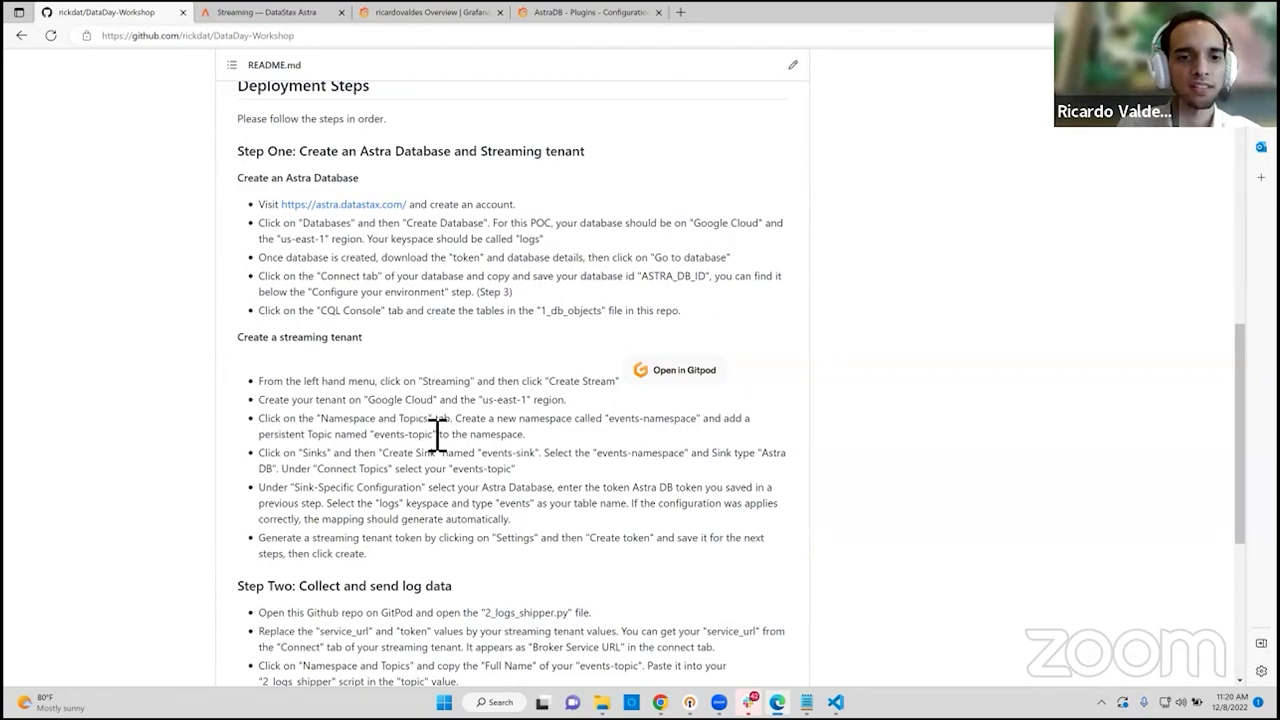
{"action": "left_click_drag", "start_coordinate": [327, 419], "coordinate": [430, 421]}
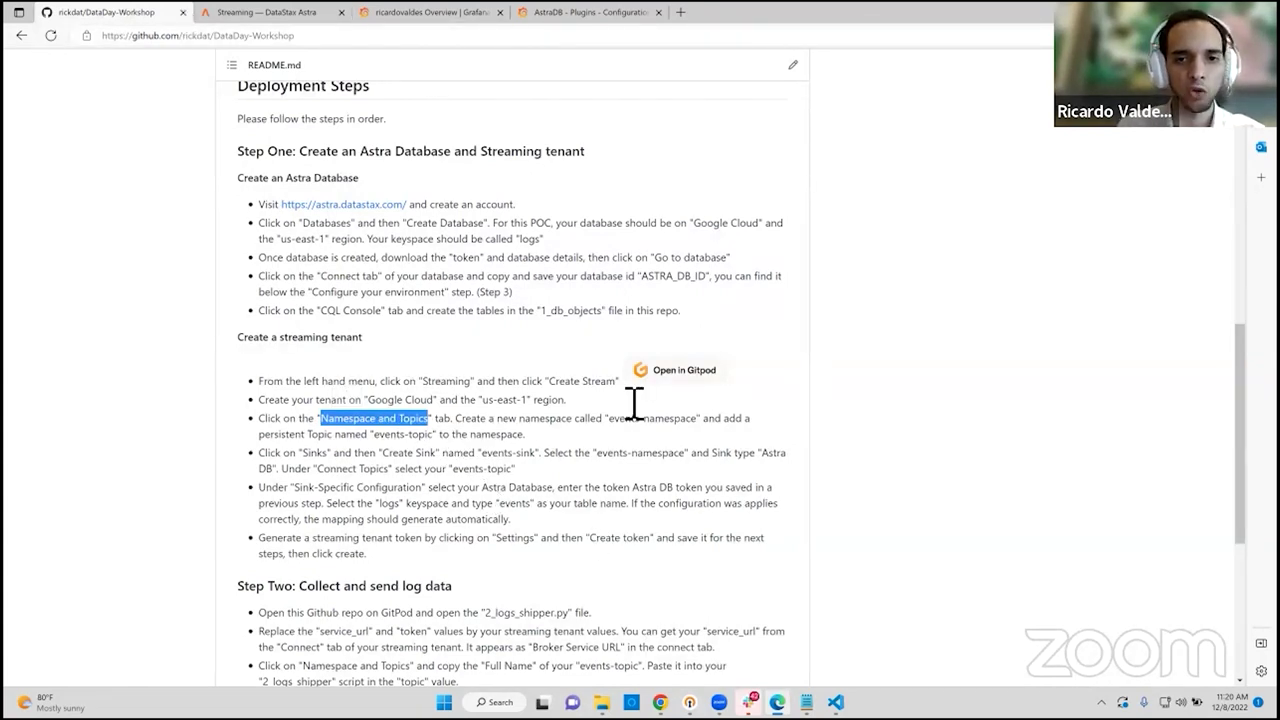
{"action": "left_click_drag", "start_coordinate": [612, 420], "coordinate": [702, 421]}
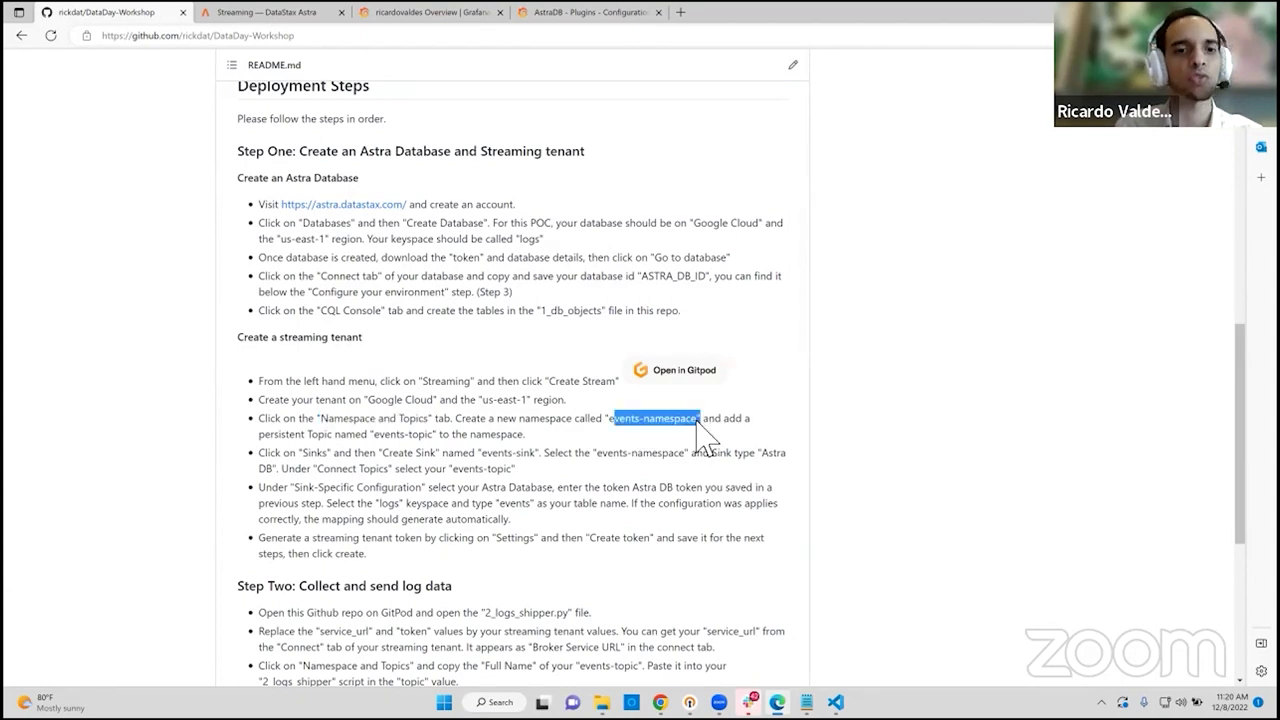
{"action": "double_click", "coordinate": [414, 420]}
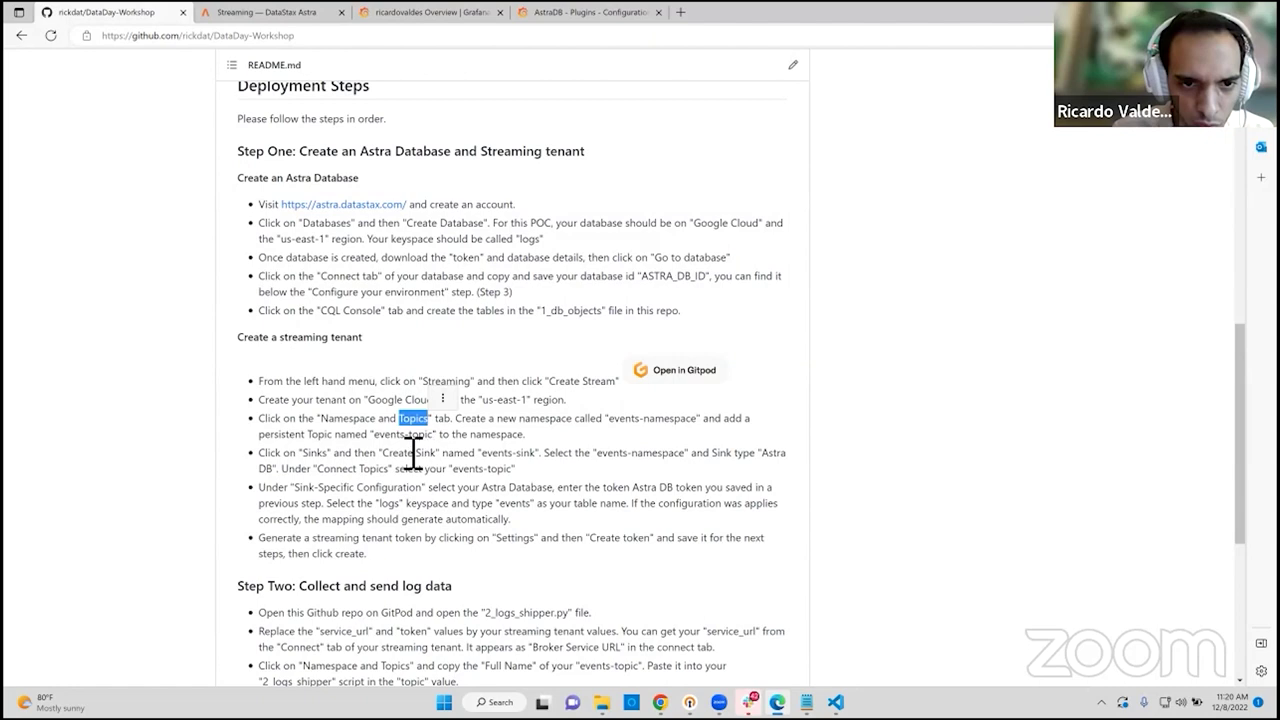
{"action": "left_click", "coordinate": [391, 449]}
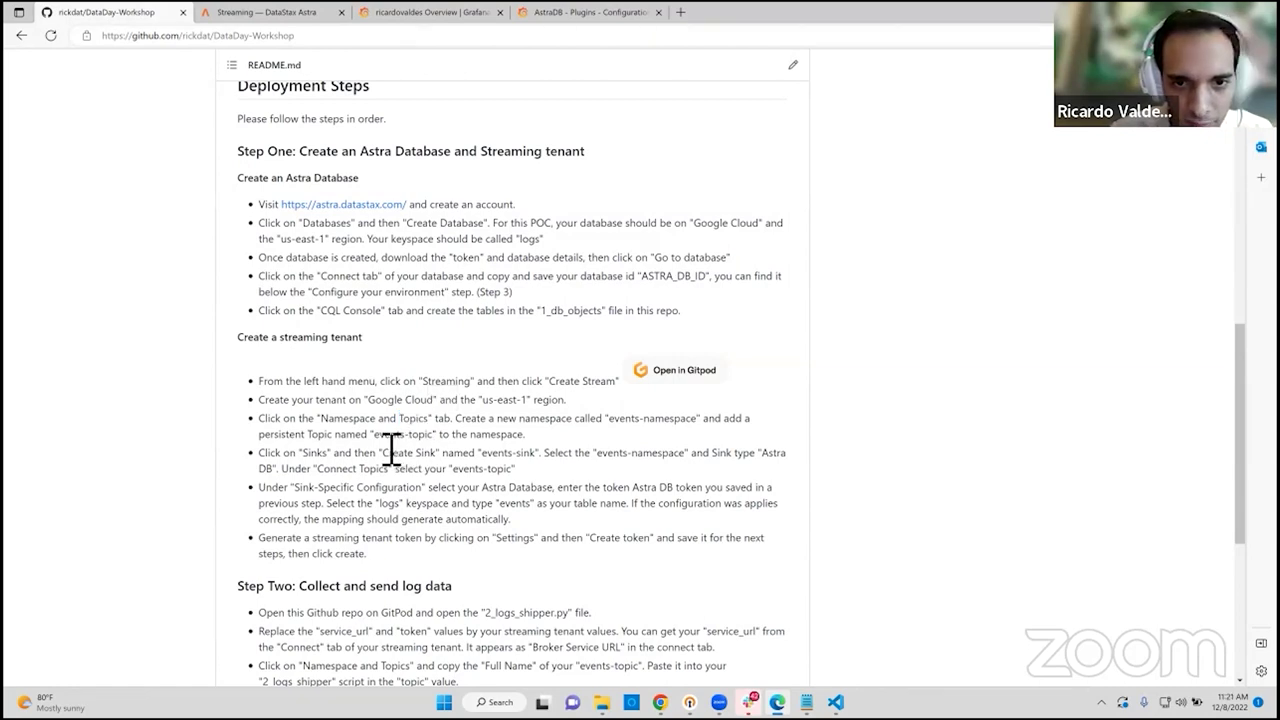
Step: Copy the name events-namespace from the README and create a namespace with it in the datastaxatpstreaming tenant
{"action": "double_click", "coordinate": [612, 419]}
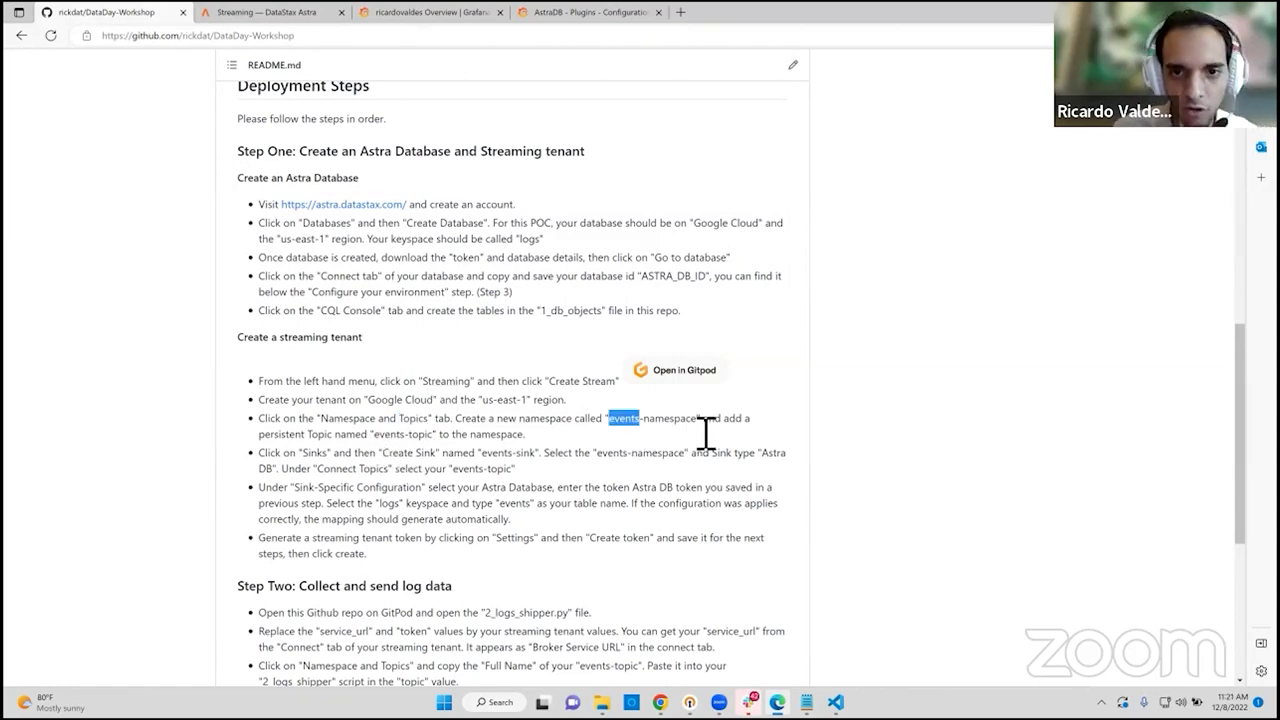
{"action": "left_click_drag", "start_coordinate": [692, 421], "coordinate": [696, 419]}
{"action": "key", "text": "ctrl+c"}
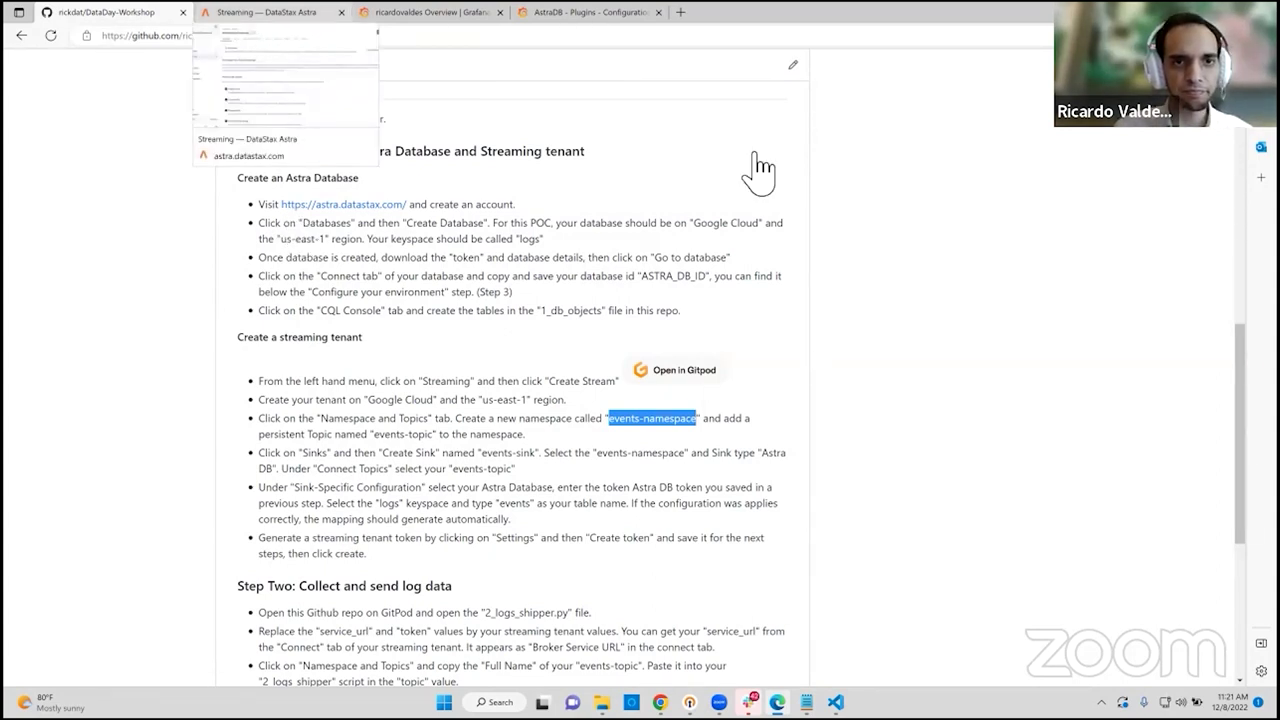
{"action": "key", "text": "ctrl+Tab"}
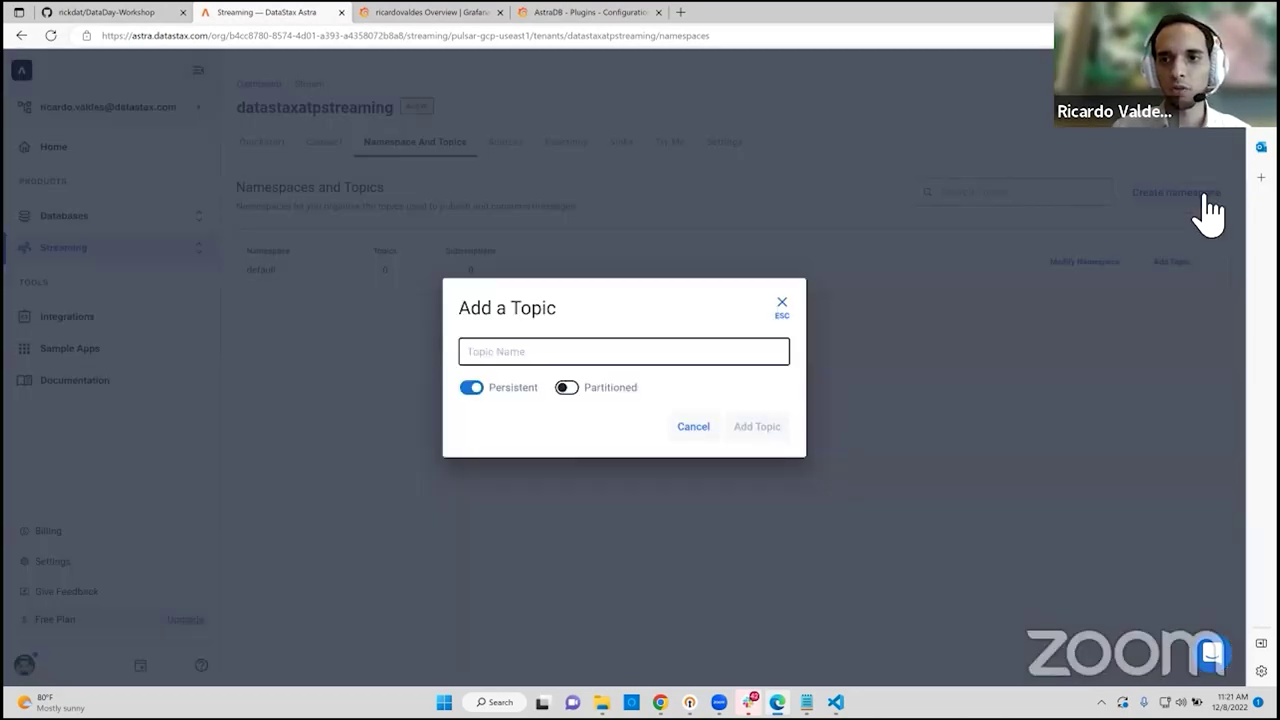
{"action": "left_click", "coordinate": [1203, 196]}
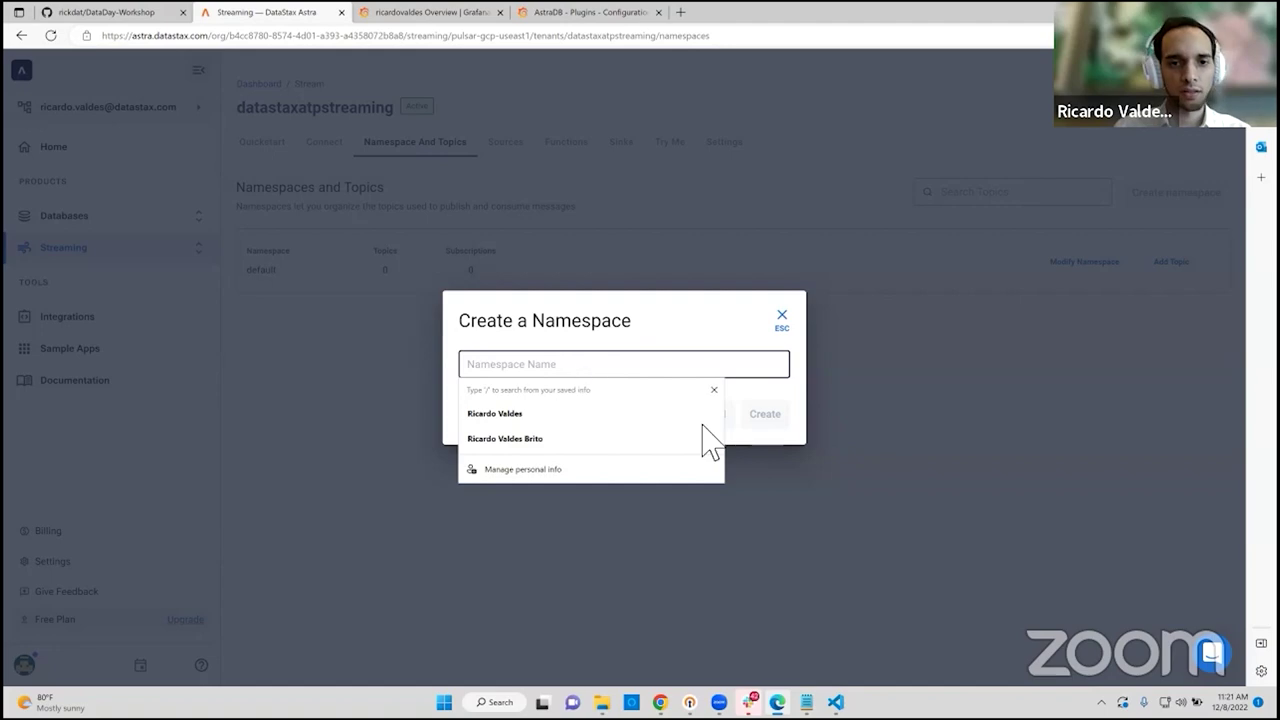
{"action": "key", "text": "ctrl+v"}
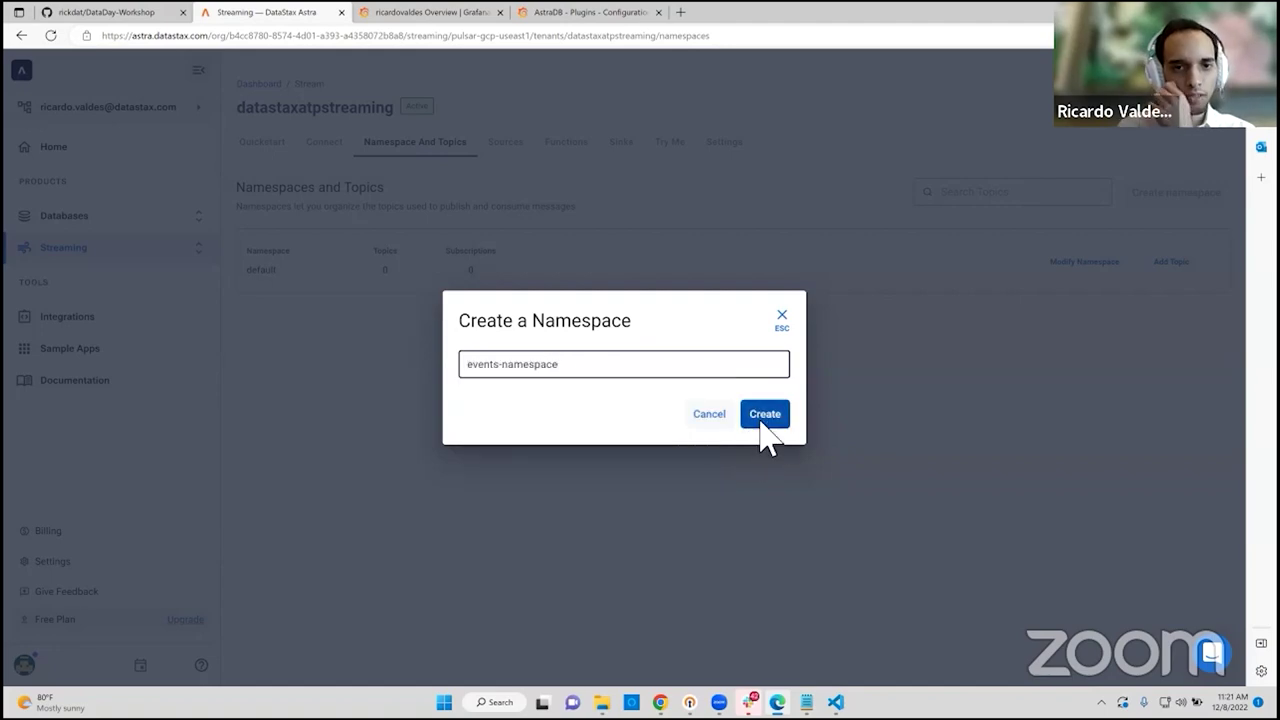
{"action": "left_click", "coordinate": [763, 421]}
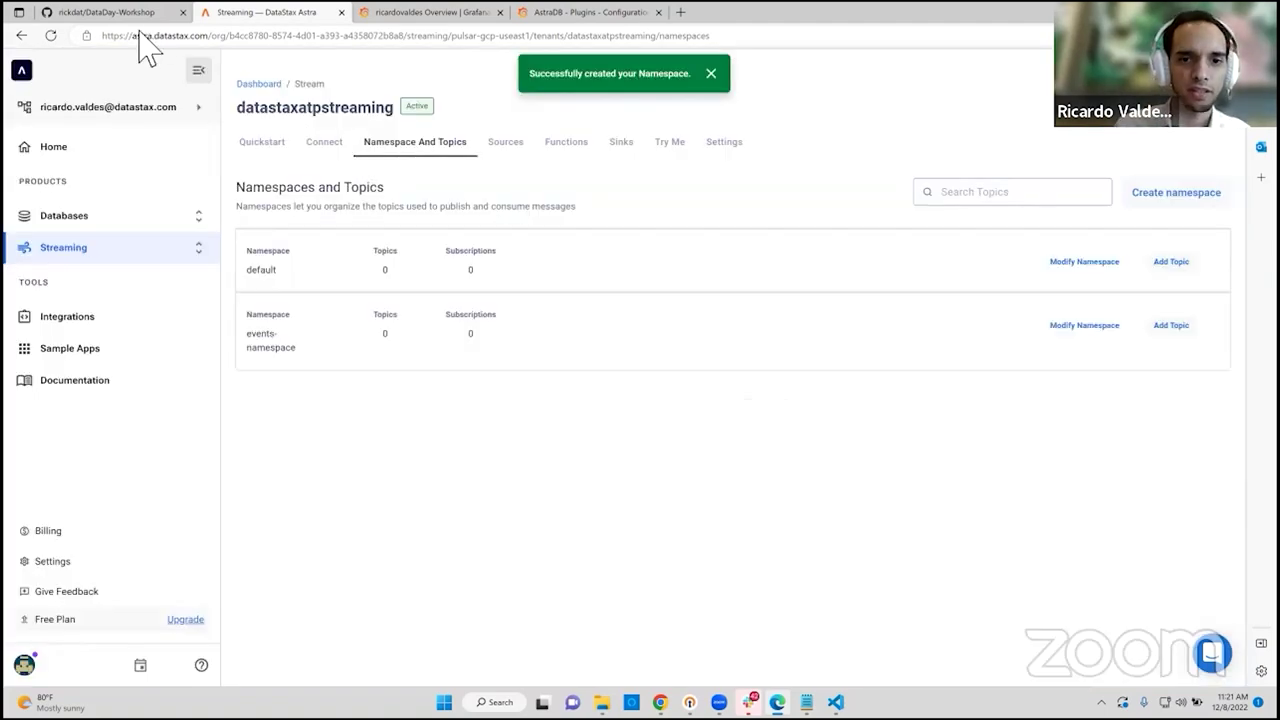
Step: Add a persistent topic named events-topic to events-namespace, as the README specifies
{"action": "key", "text": "ctrl+shift+Tab"}
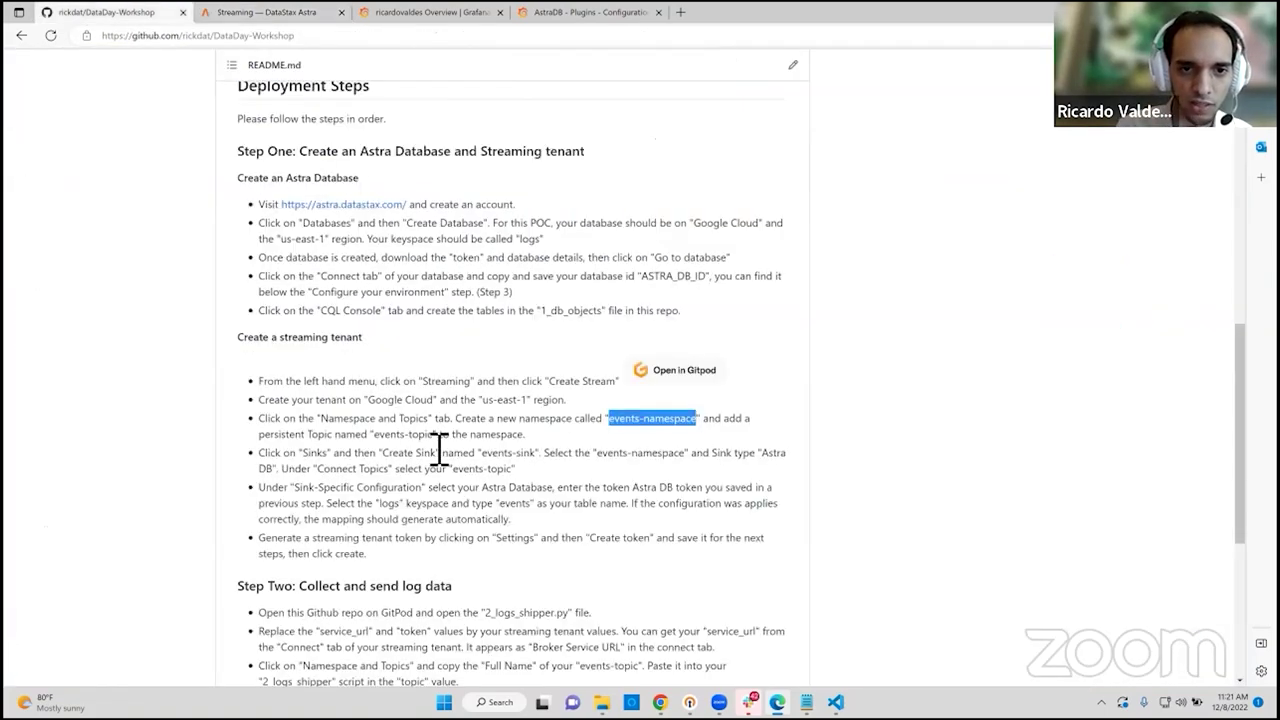
{"action": "left_click", "coordinate": [258, 12]}
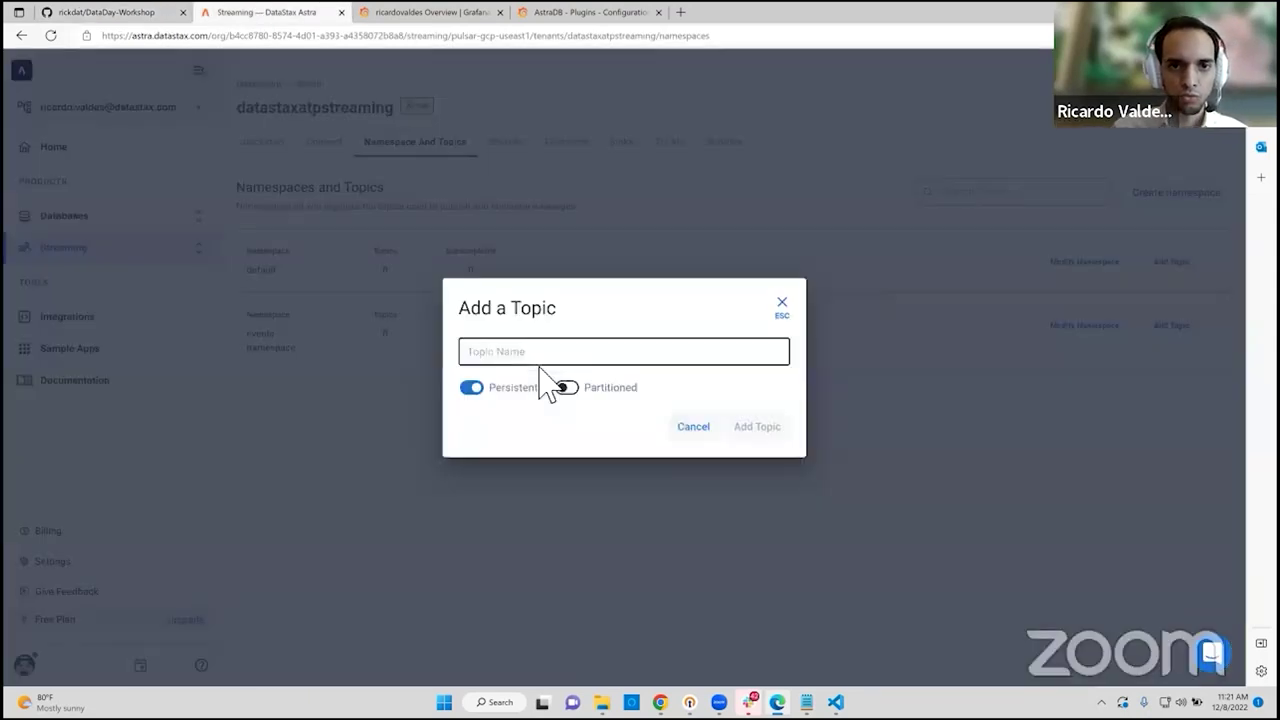
{"action": "type", "text": "events-topic"}
{"action": "left_click", "coordinate": [760, 430]}
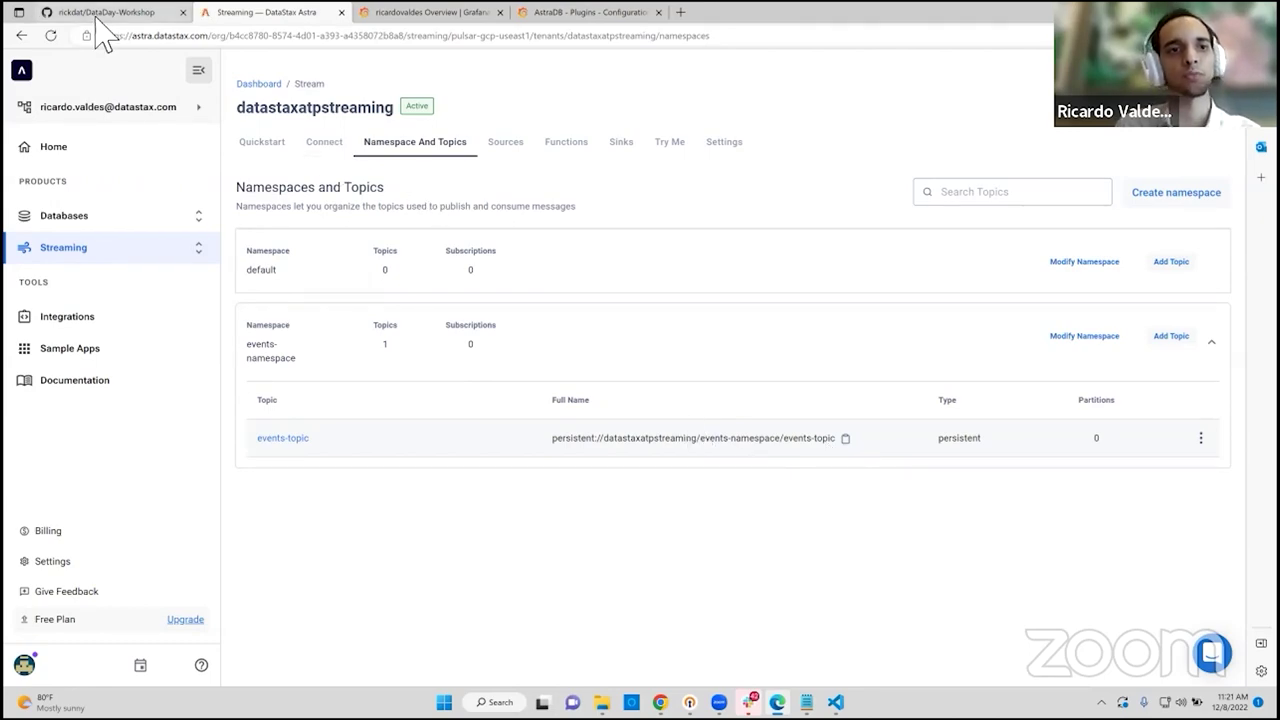
Step: Review the README instructions on the topic name and on creating the sink
{"action": "scroll", "coordinate": [306, 371], "scroll_direction": "down", "scroll_amount": 1}
{"action": "left_click_drag", "start_coordinate": [259, 360], "coordinate": [540, 362]}
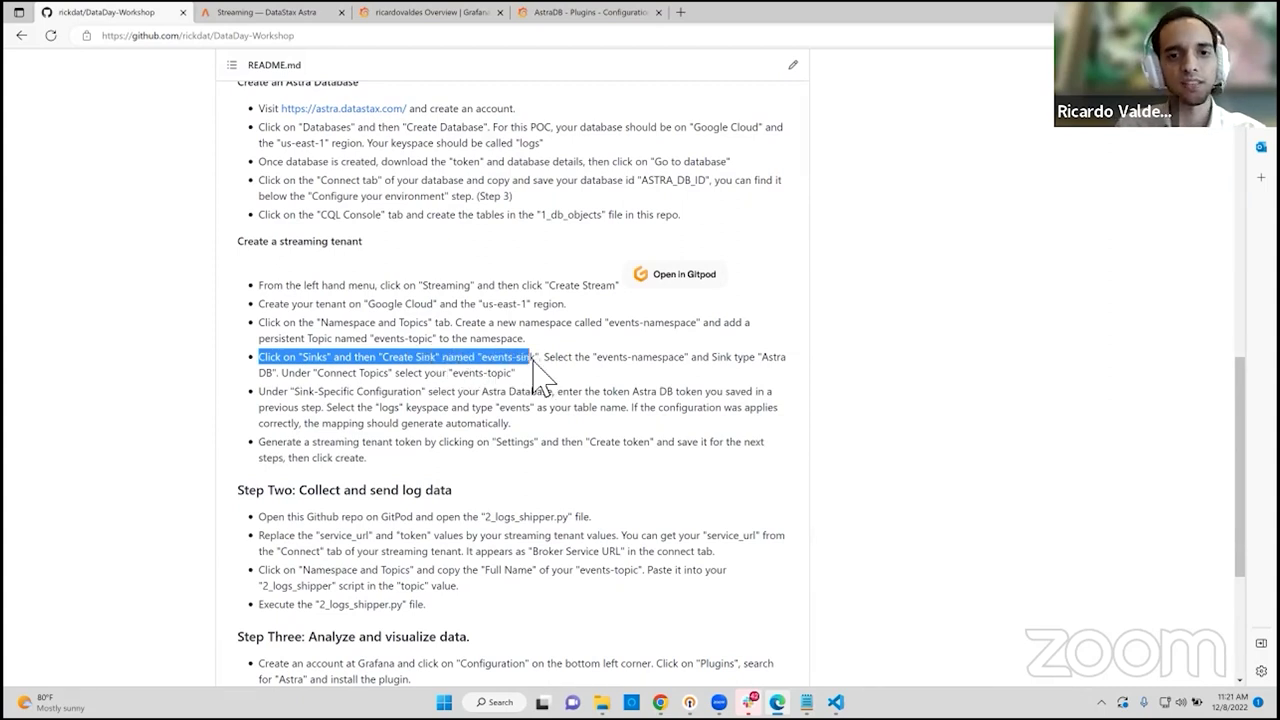
{"action": "left_click", "coordinate": [431, 352]}
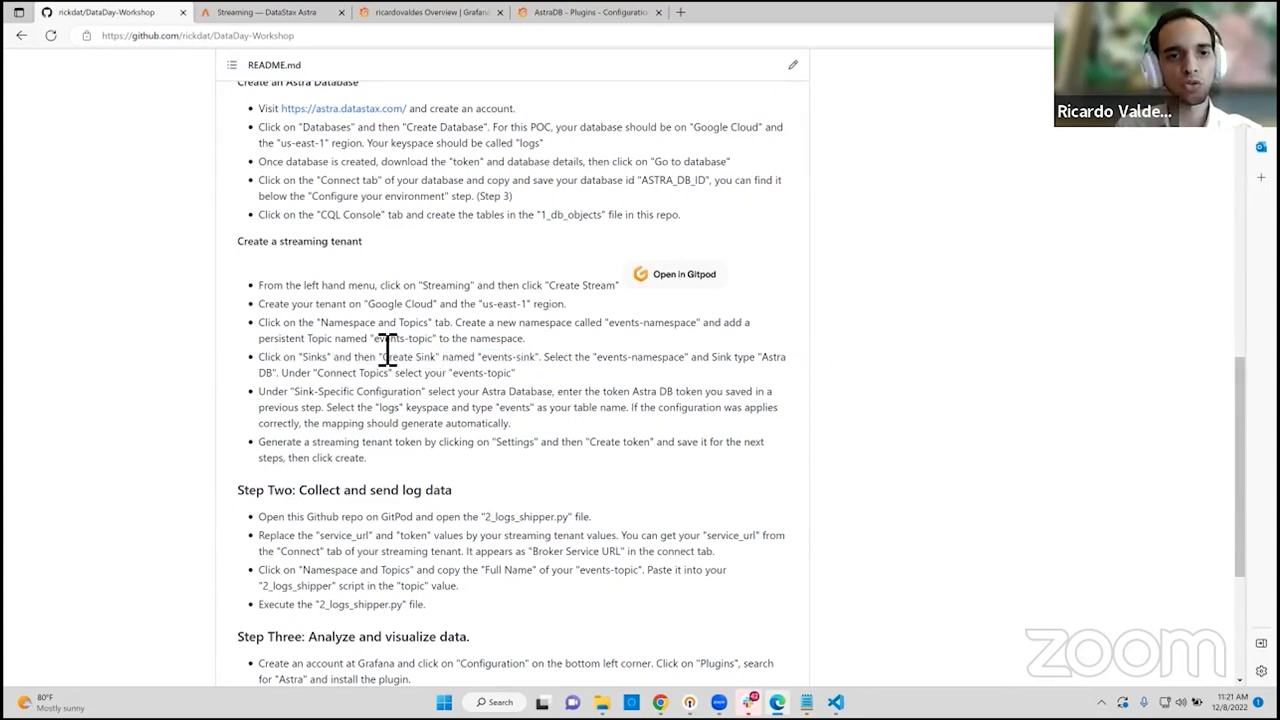
{"action": "left_click_drag", "start_coordinate": [432, 342], "coordinate": [390, 349]}
{"action": "left_click", "coordinate": [447, 354]}
{"action": "left_click_drag", "start_coordinate": [374, 339], "coordinate": [432, 339]}
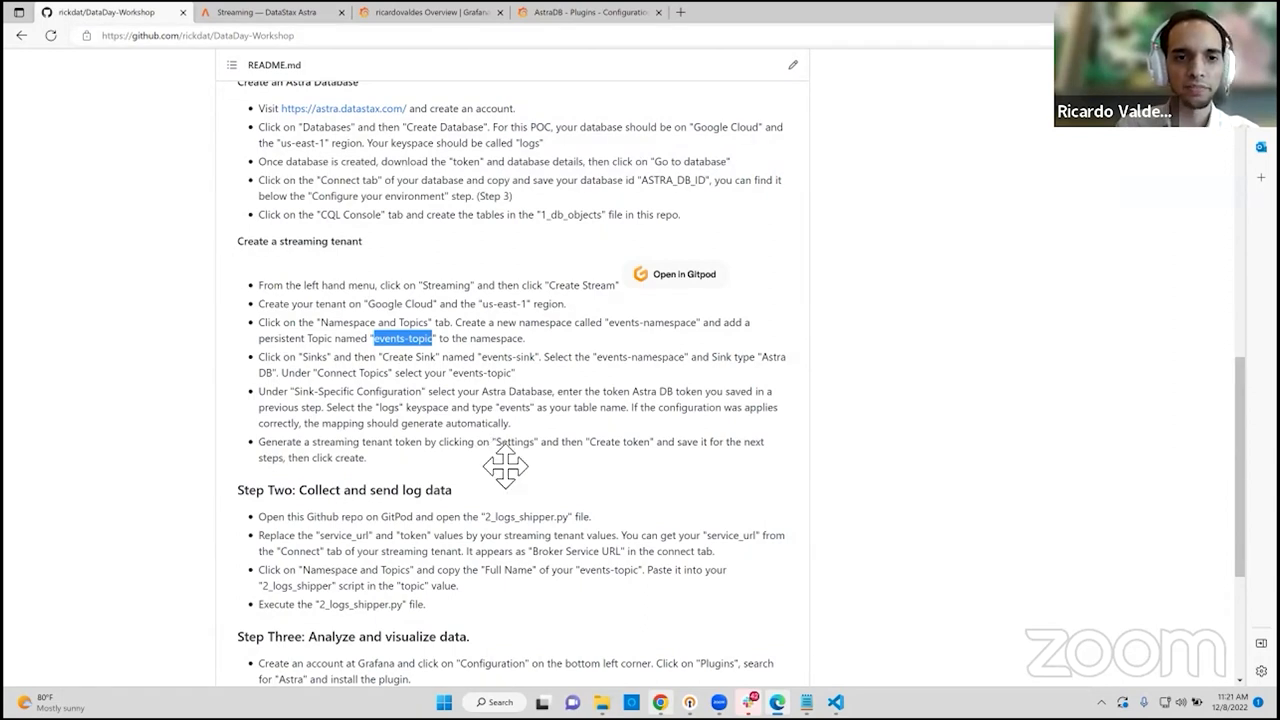
Step: Switch to the Google Slides deck and examine the SIEM on Astra architecture, from log collection to Astra Streaming
{"action": "key", "text": "alt+Tab"}
{"action": "left_click", "coordinate": [427, 400]}
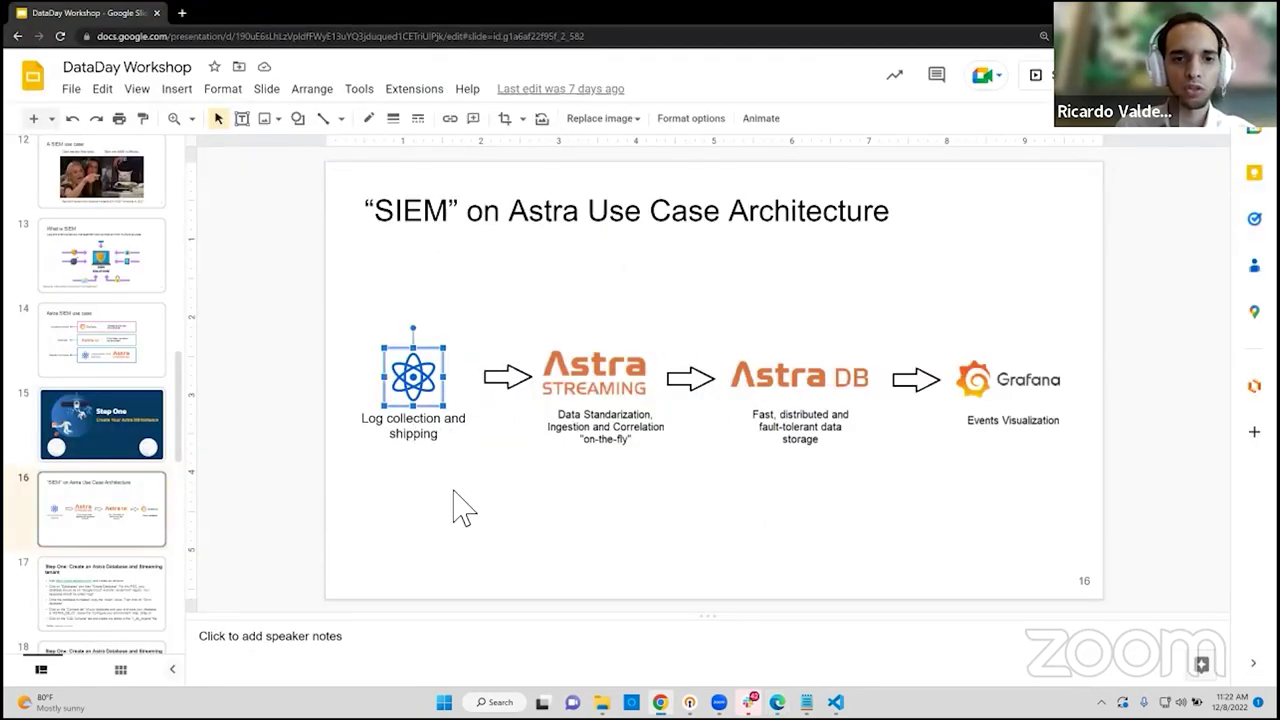
{"action": "left_click", "coordinate": [506, 503]}
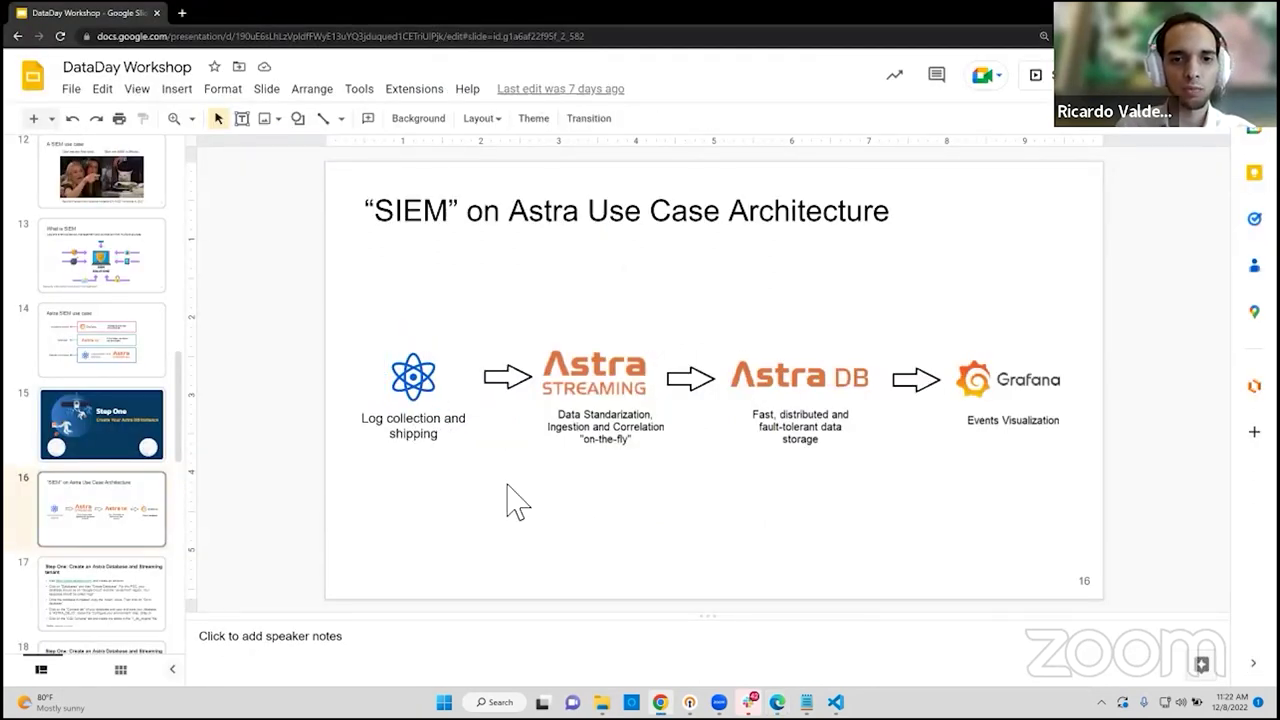
{"action": "left_click", "coordinate": [607, 397]}
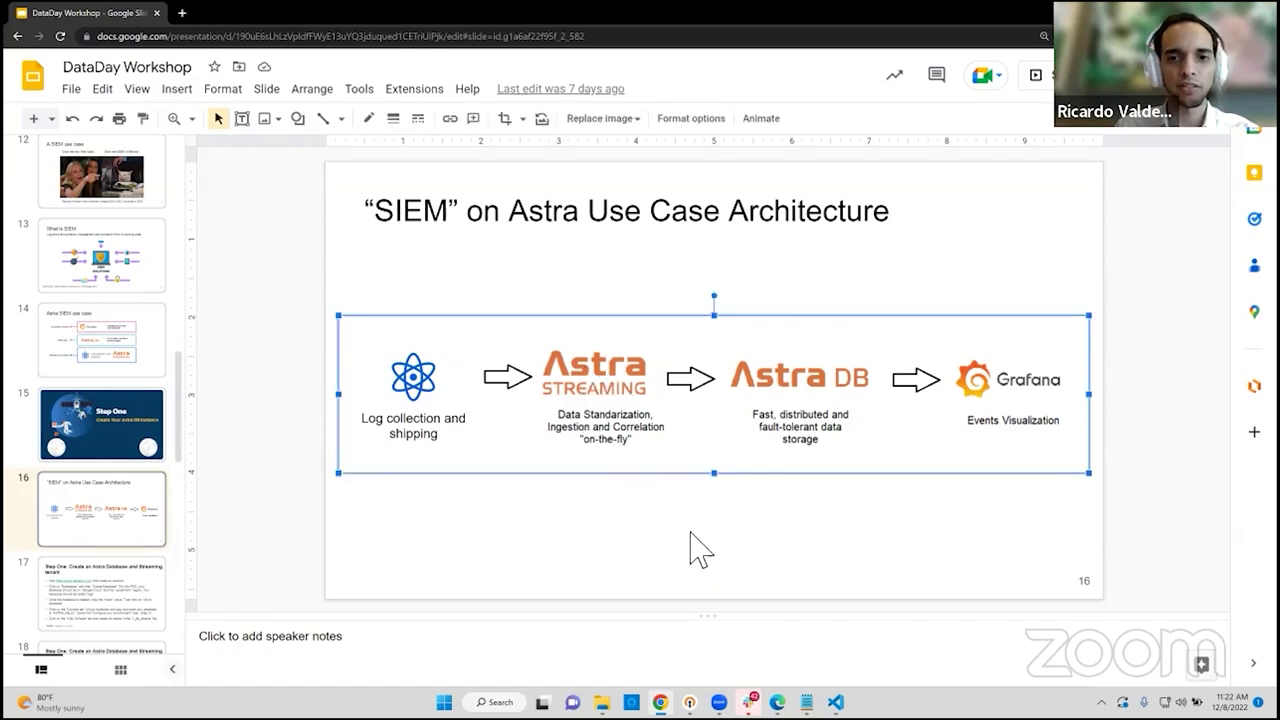
{"action": "left_click", "coordinate": [786, 508]}
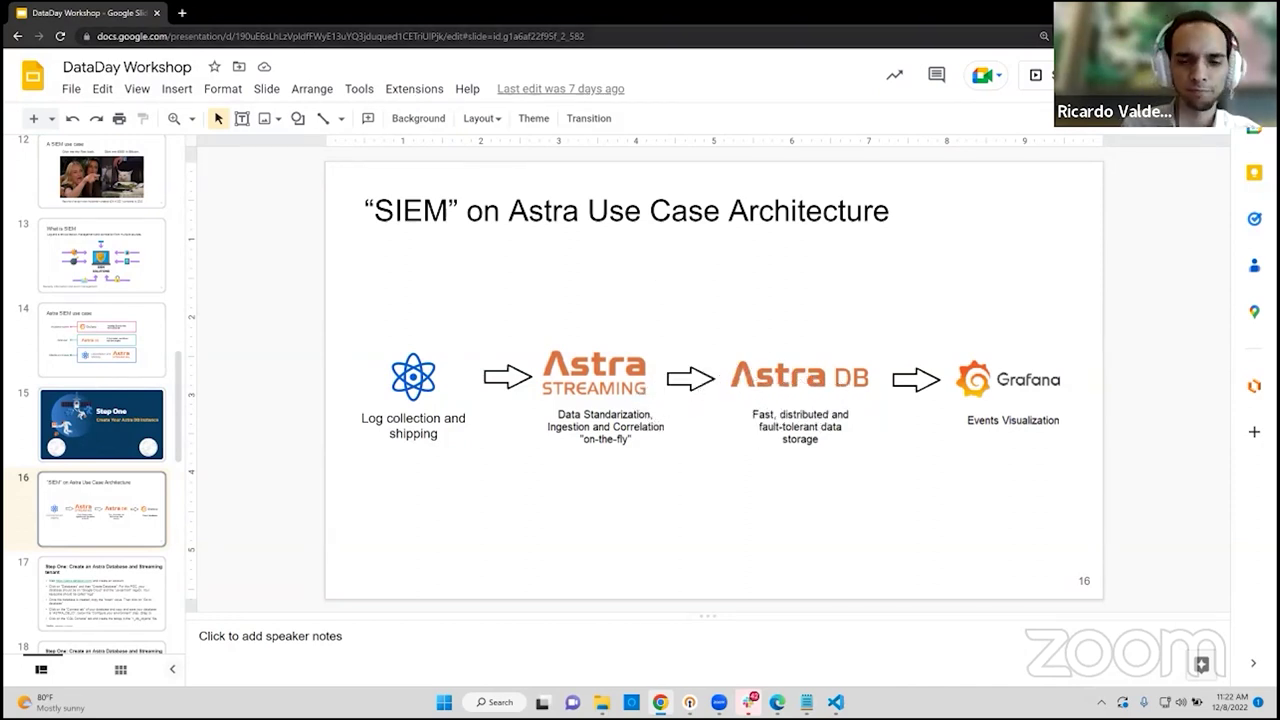
Step: Return to the Astra streaming tenant and start a new sink in events-namespace with the sink type Astra DB
{"action": "mouse_move", "coordinate": [719, 702]}
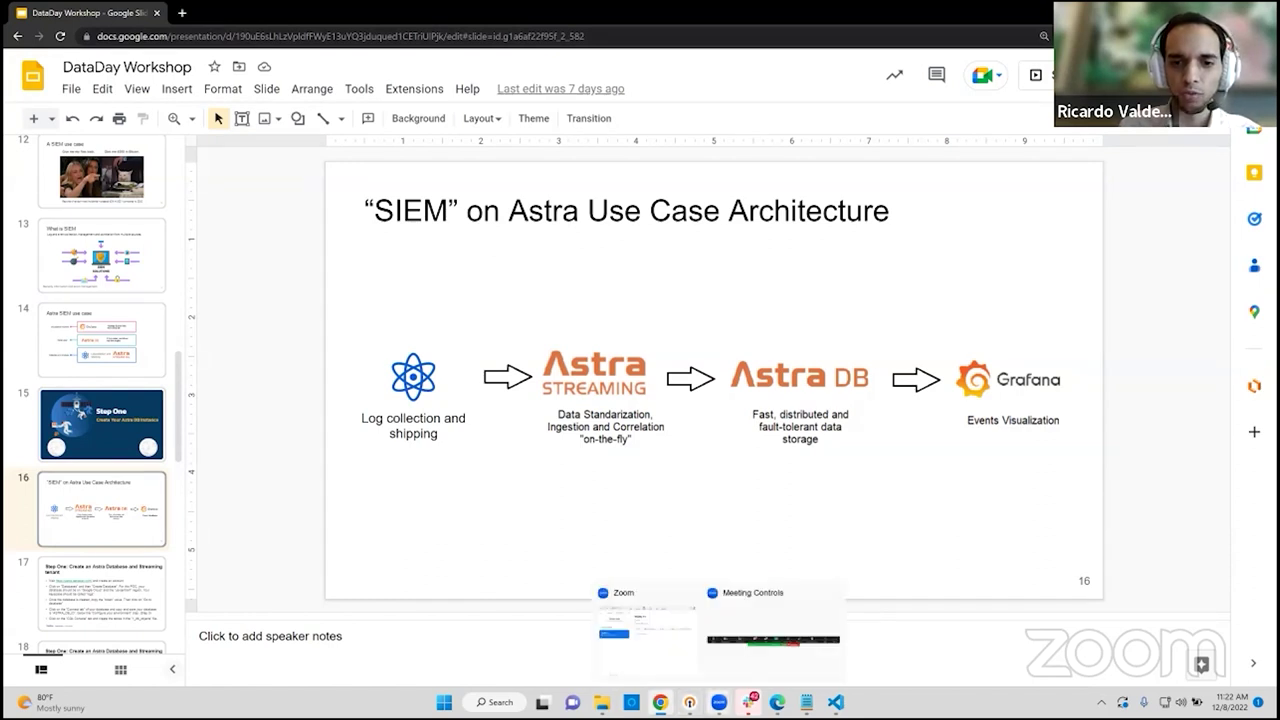
{"action": "mouse_move", "coordinate": [660, 702]}
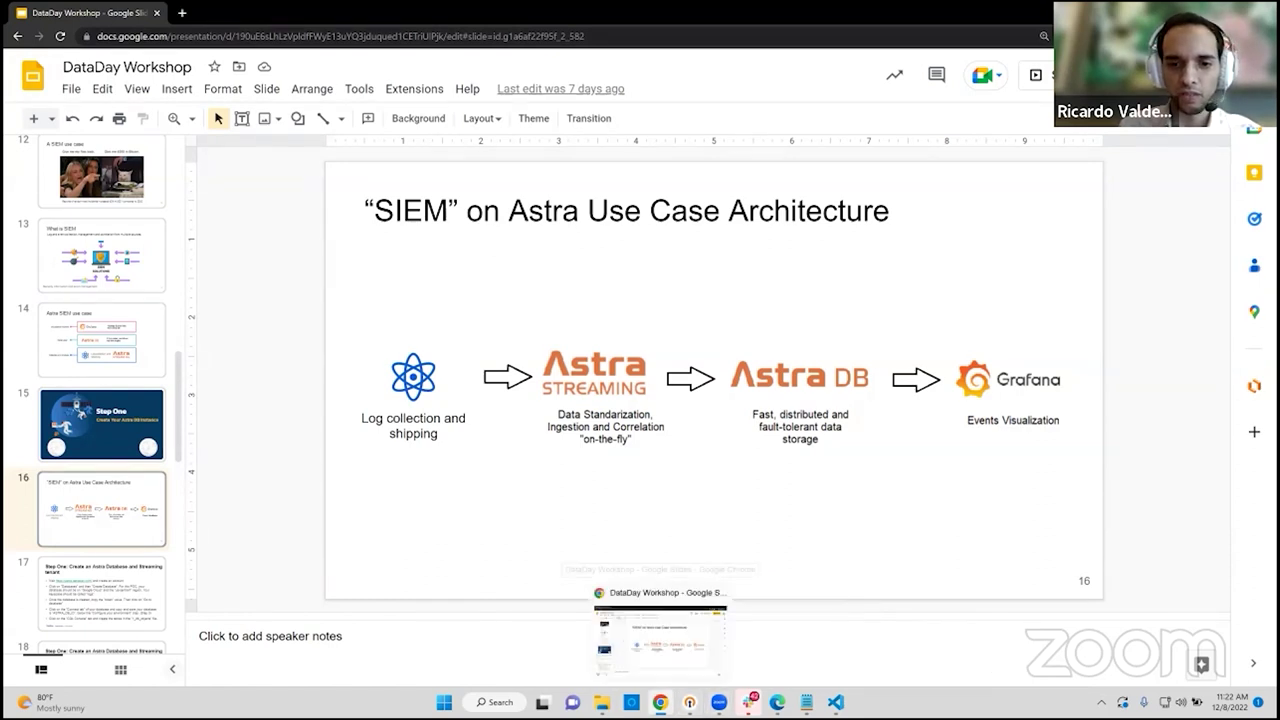
{"action": "mouse_move", "coordinate": [777, 702]}
{"action": "left_click", "coordinate": [765, 655]}
{"action": "left_click", "coordinate": [265, 14]}
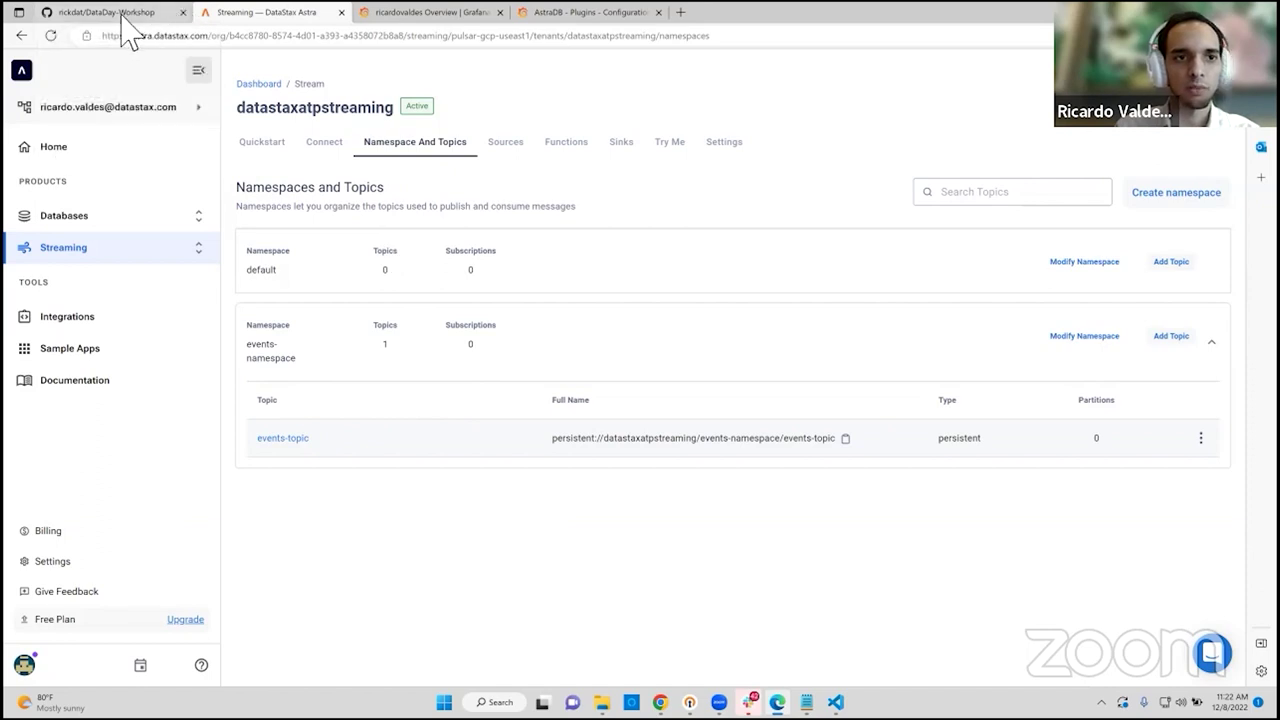
{"action": "left_click", "coordinate": [621, 143]}
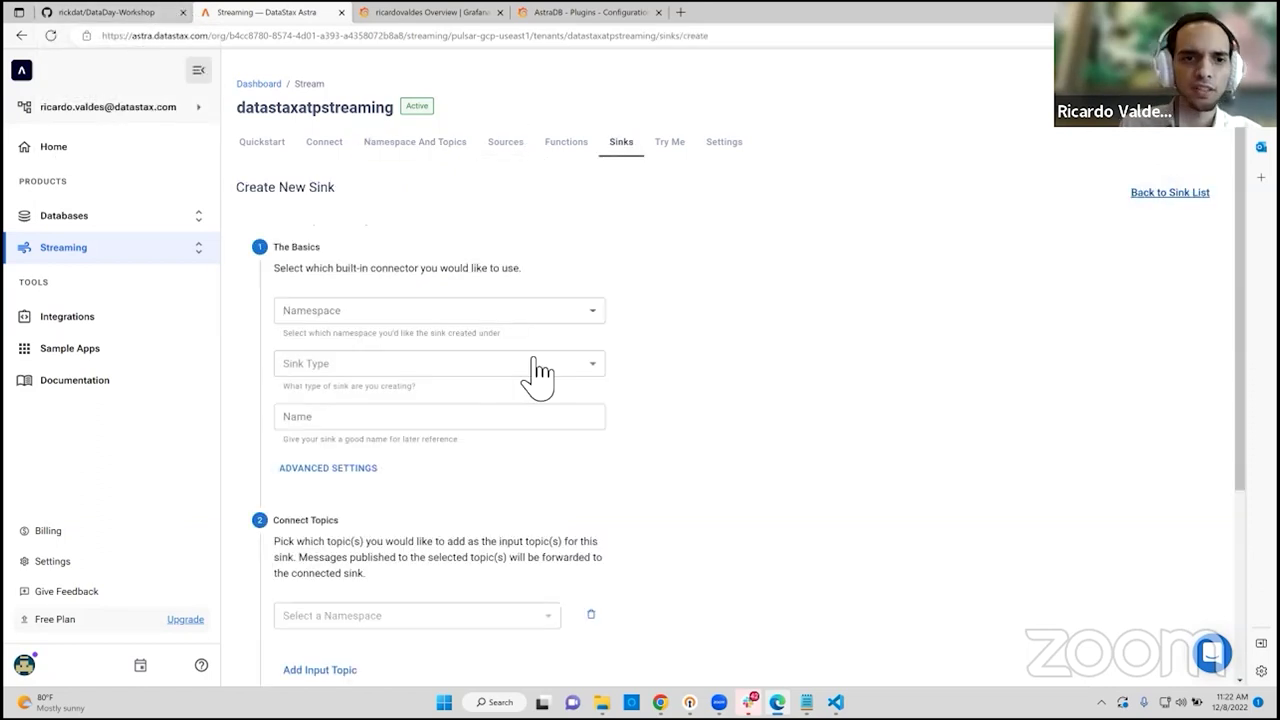
{"action": "left_click", "coordinate": [425, 318]}
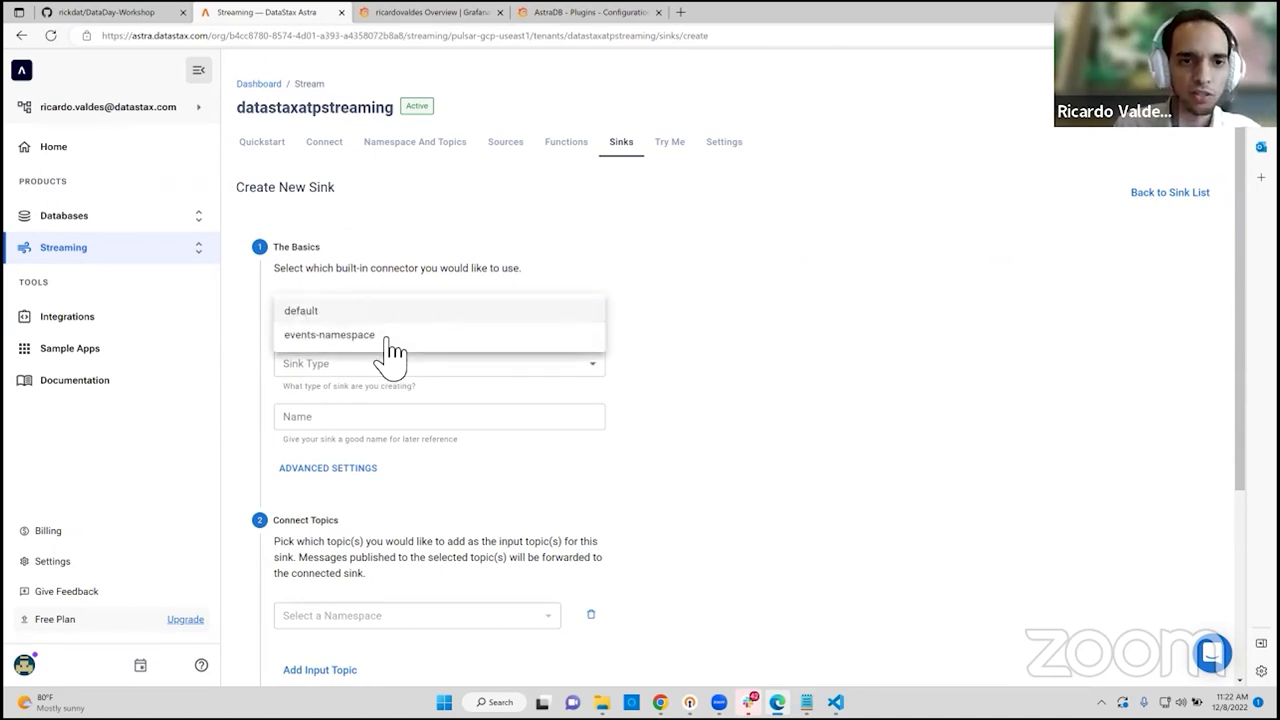
{"action": "left_click", "coordinate": [388, 340]}
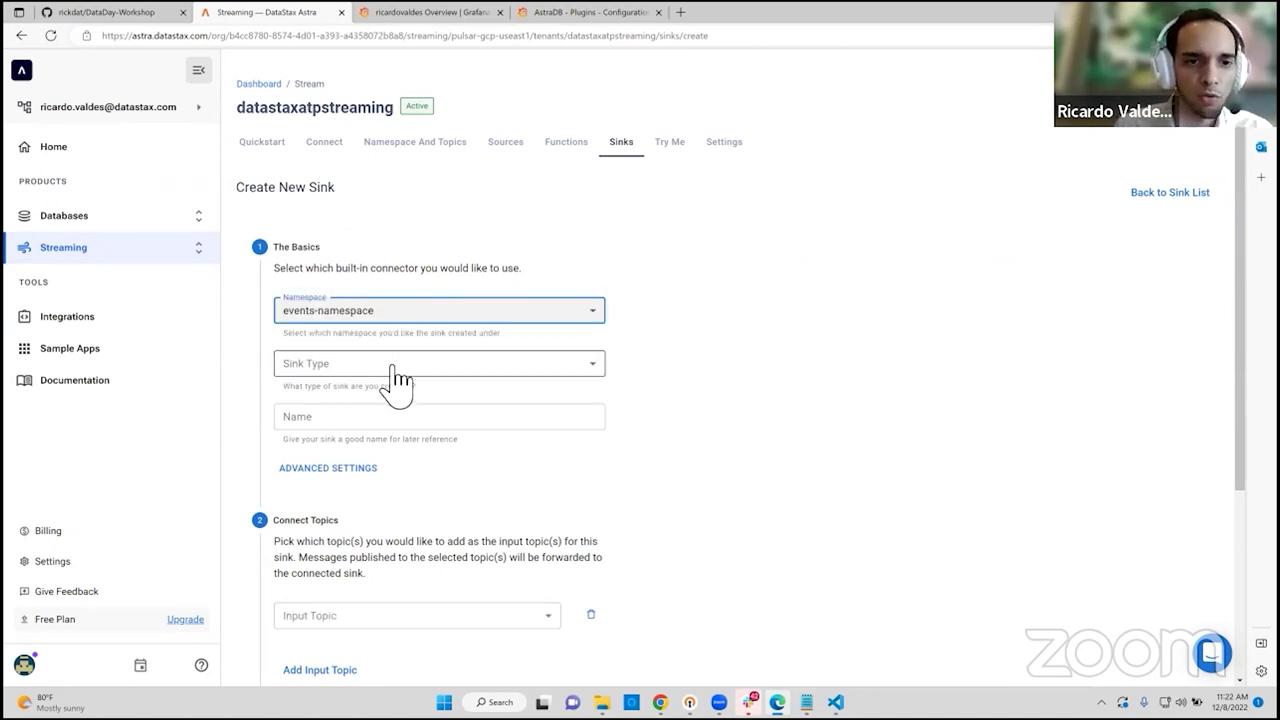
{"action": "left_click", "coordinate": [402, 368]}
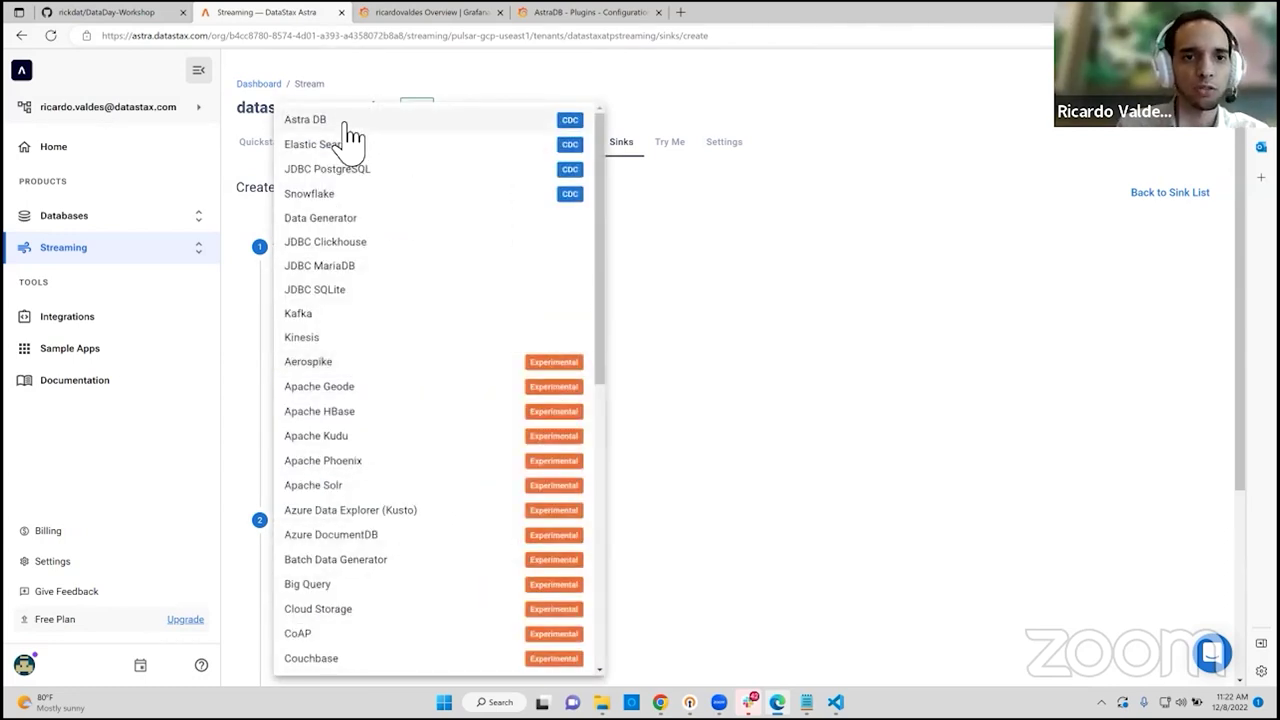
{"action": "left_click", "coordinate": [346, 122]}
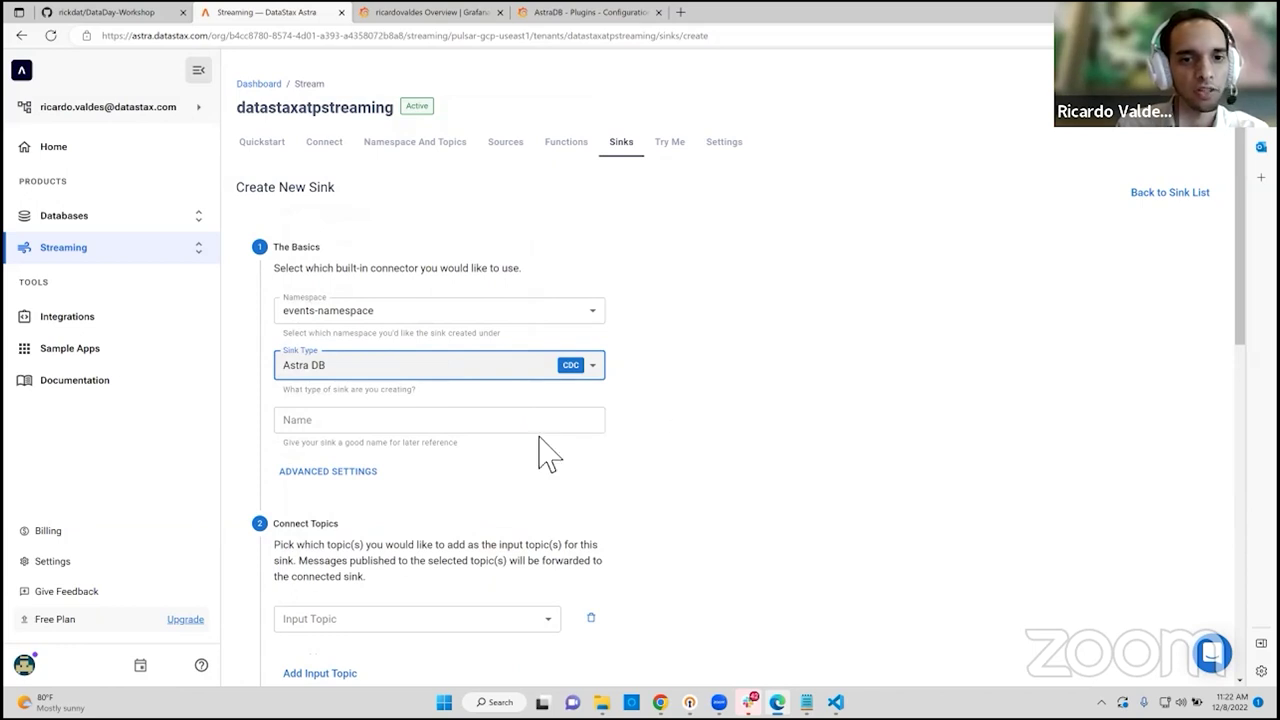
Step: Copy the sink name events-sink from the README and enter it as the new sink's name
{"action": "scroll", "coordinate": [528, 425], "scroll_direction": "down", "scroll_amount": 1}
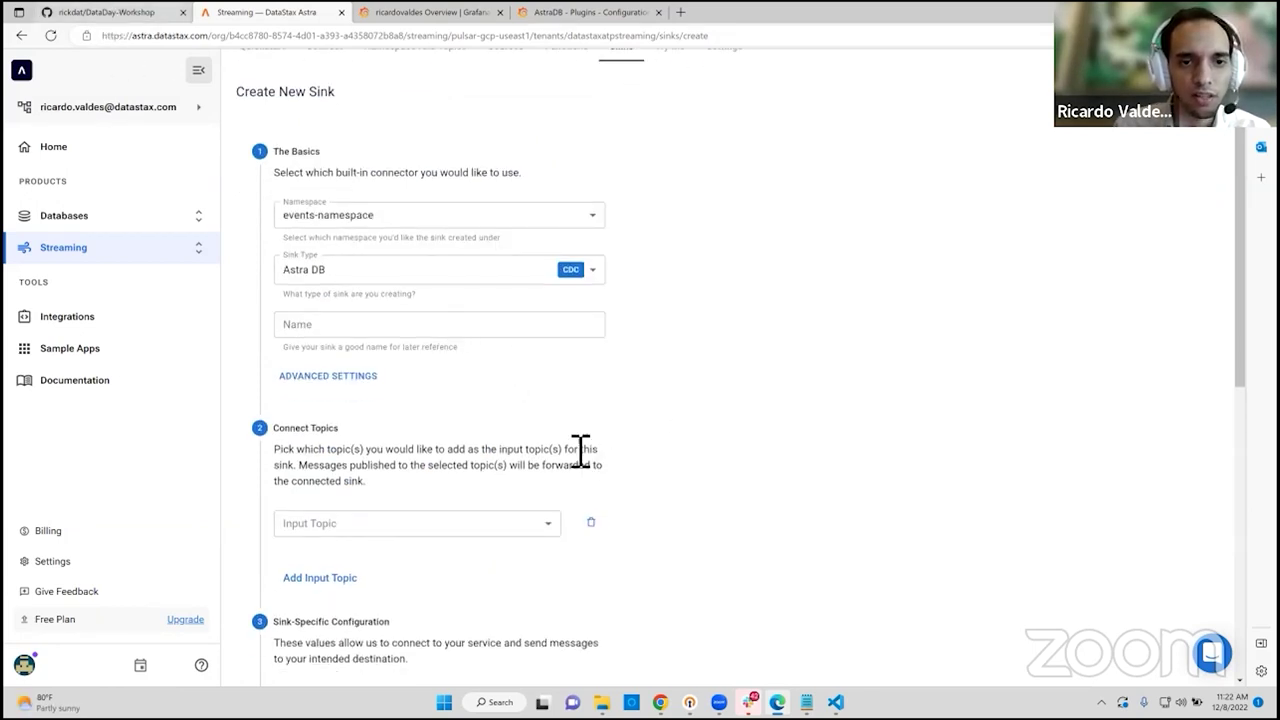
{"action": "key", "text": "ctrl+Page_Up"}
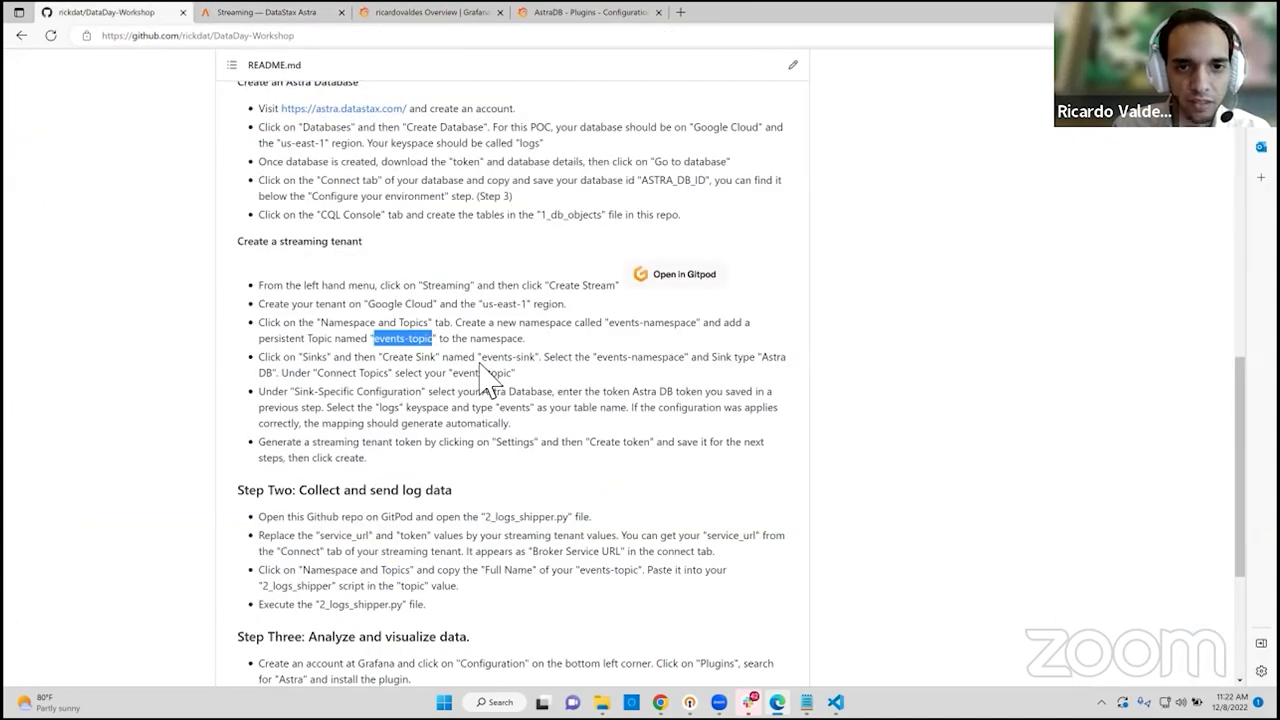
{"action": "left_click_drag", "start_coordinate": [481, 358], "coordinate": [537, 362]}
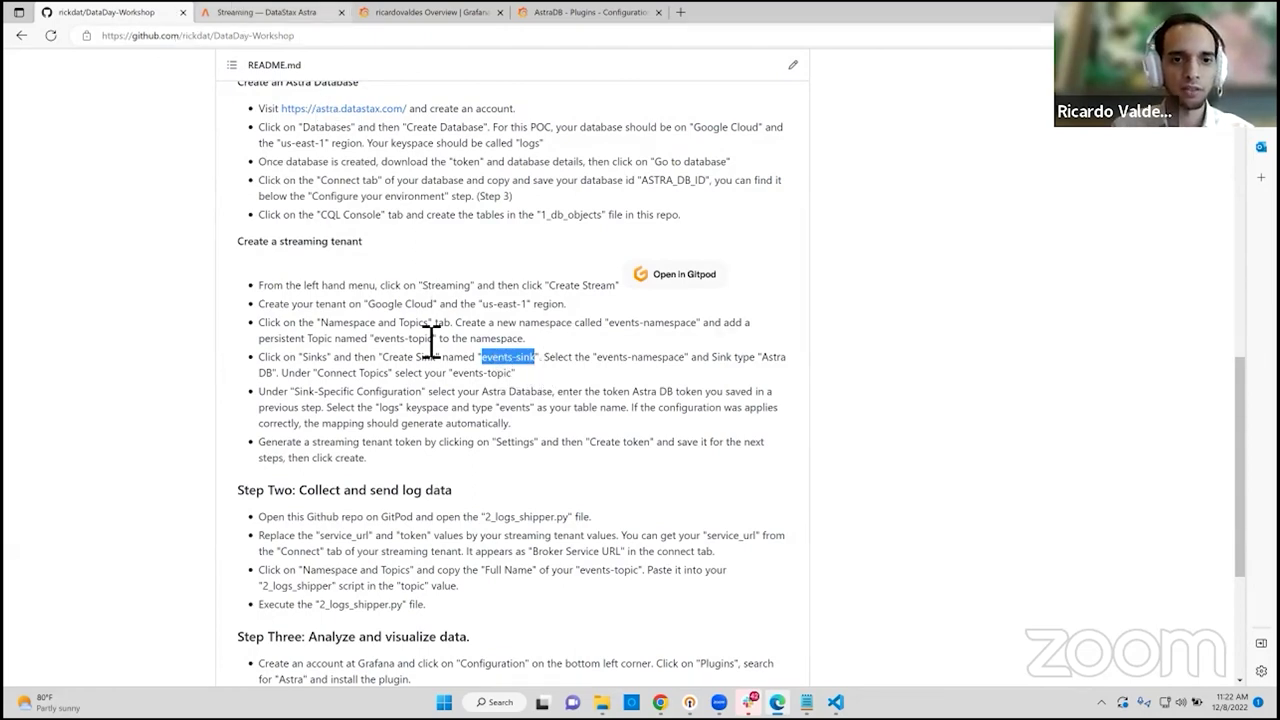
{"action": "key", "text": "ctrl+c"}
{"action": "key", "text": "ctrl+Page_Down"}
{"action": "key", "text": "ctrl+v"}
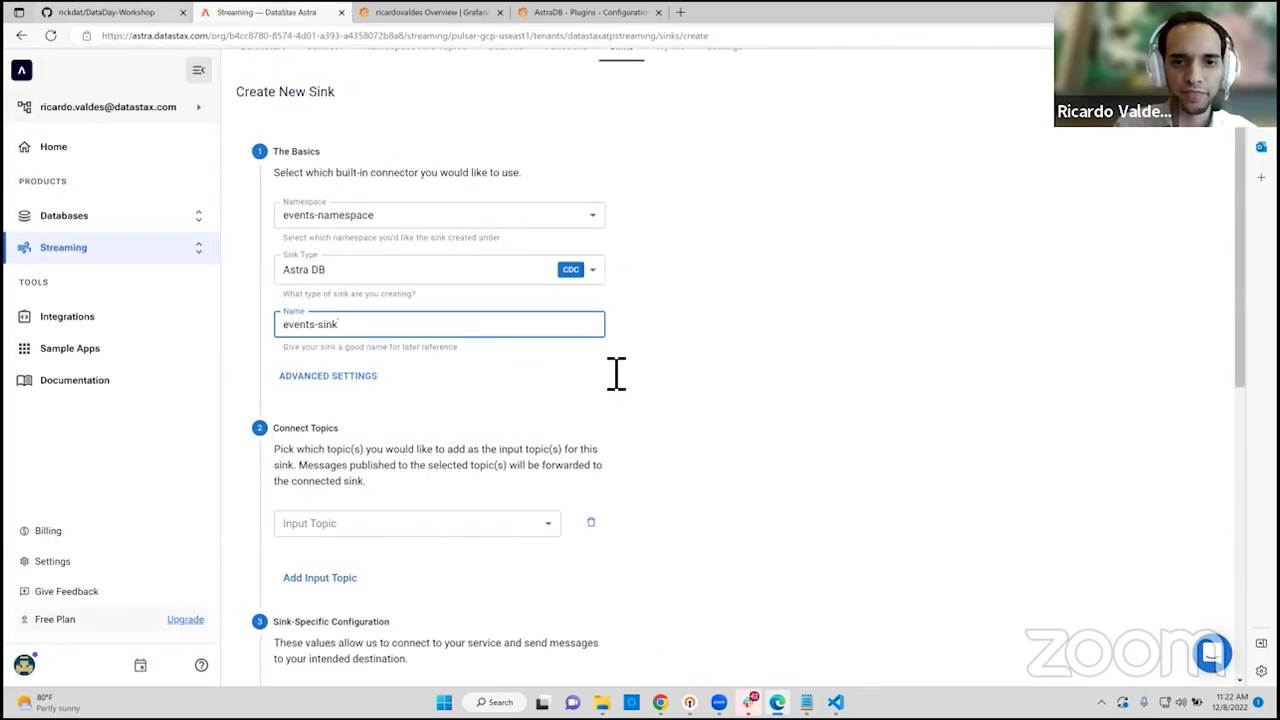
Step: Check the README for the sink's namespace, input topic and sink-specific configuration
{"action": "key", "text": "ctrl+Page_Up"}
{"action": "left_click_drag", "start_coordinate": [597, 357], "coordinate": [688, 366]}
{"action": "left_click", "coordinate": [356, 372]}
{"action": "double_click", "coordinate": [418, 380]}
{"action": "left_click", "coordinate": [339, 386]}
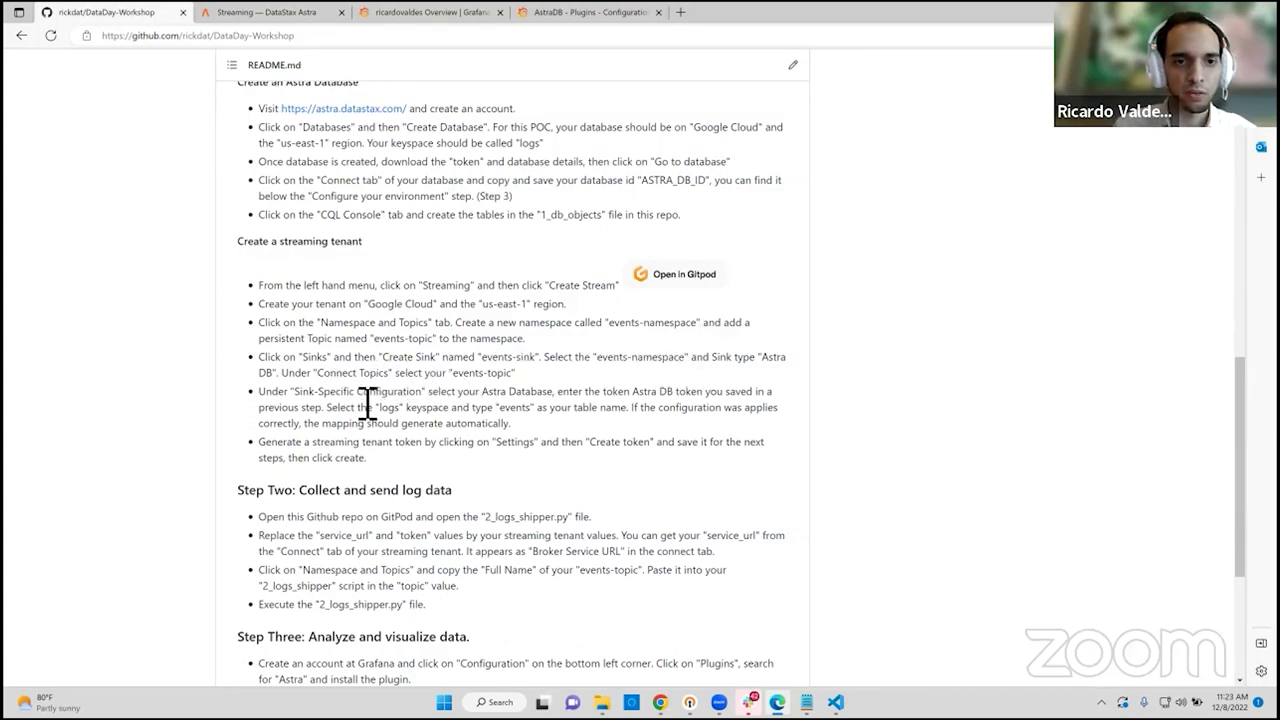
Step: Check the README's sink-specific configuration, then set the new sink's input topic to events-topic and its database to DataStaxATP
{"action": "left_click_drag", "start_coordinate": [350, 392], "coordinate": [465, 398]}
{"action": "left_click", "coordinate": [534, 408]}
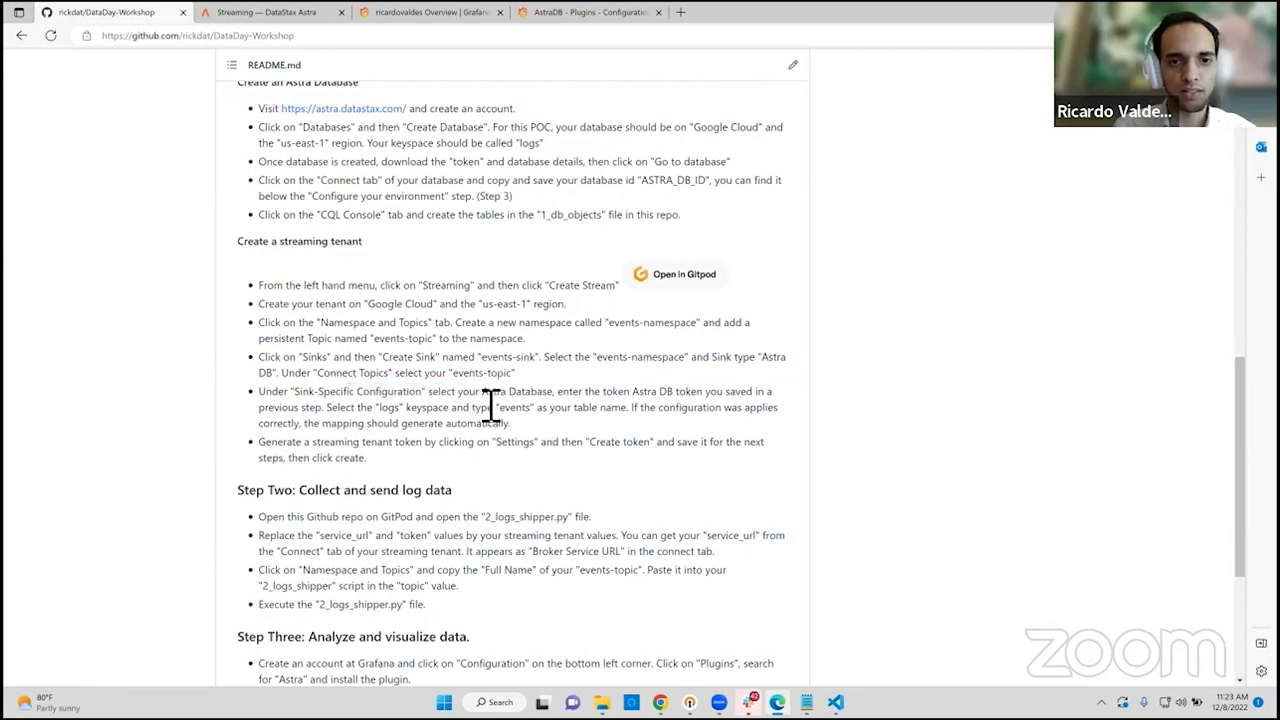
{"action": "left_click_drag", "start_coordinate": [553, 391], "coordinate": [481, 391]}
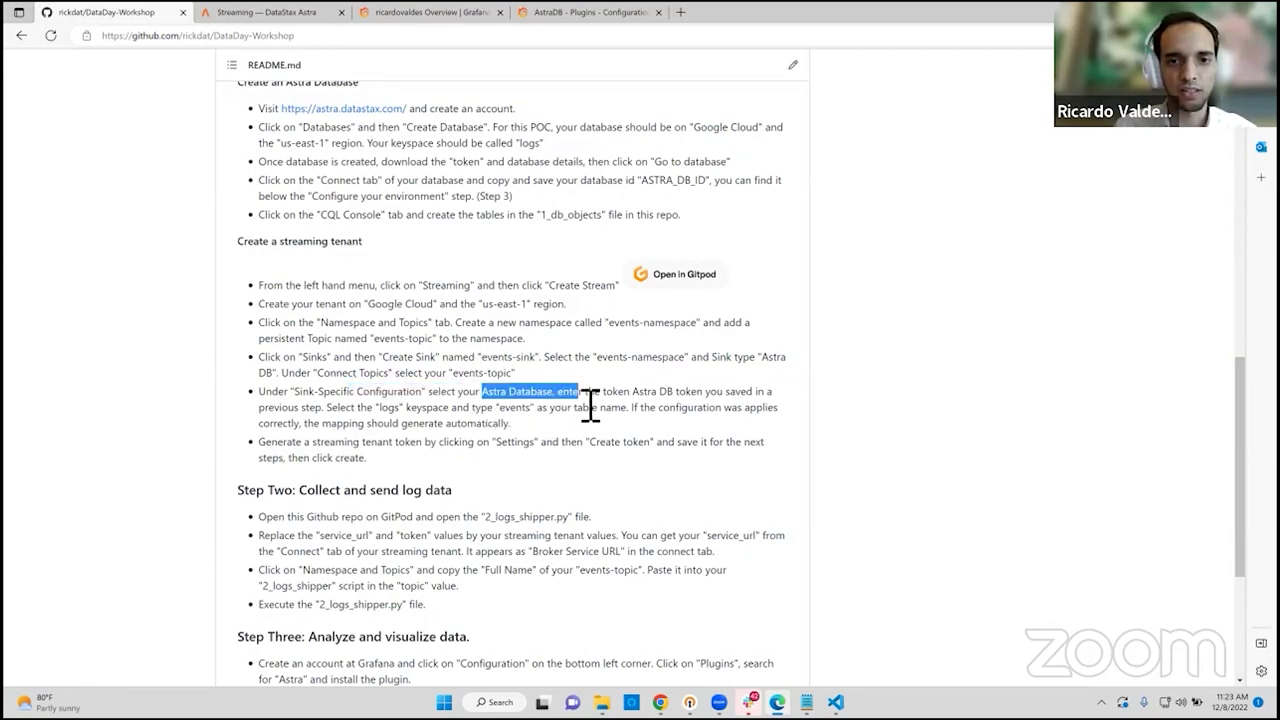
{"action": "left_click_drag", "start_coordinate": [324, 409], "coordinate": [258, 408]}
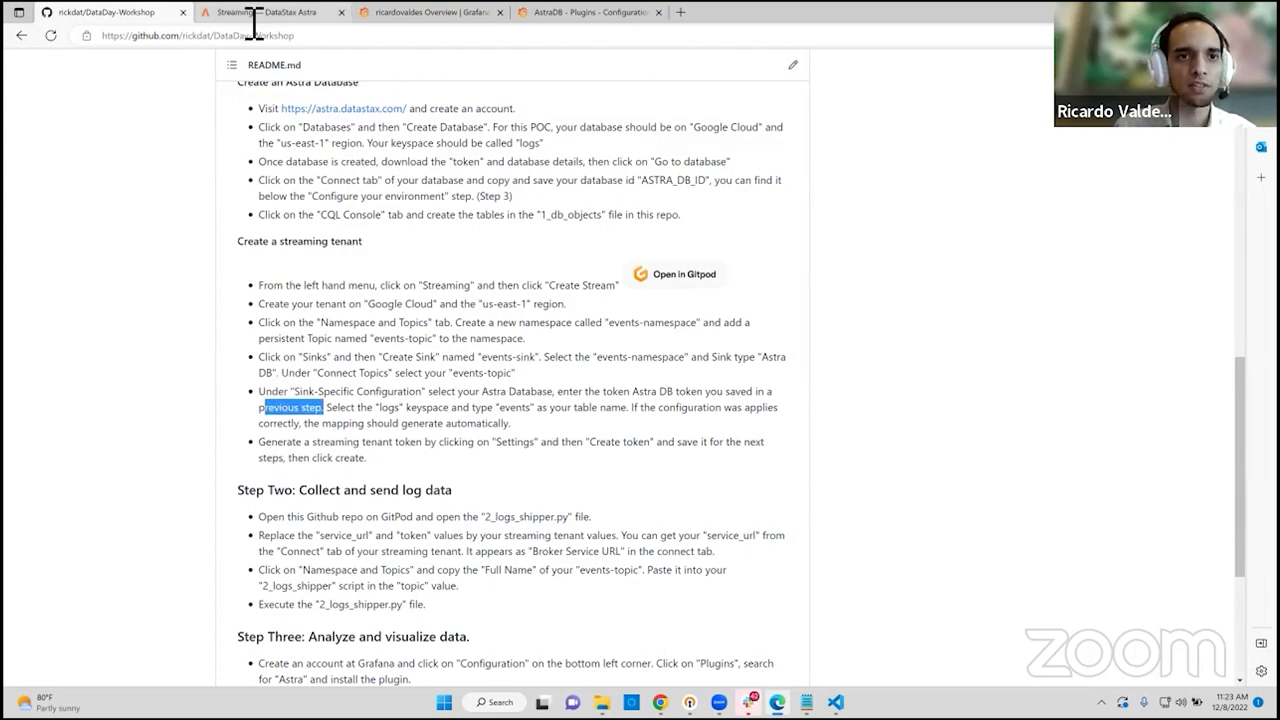
{"action": "left_click", "coordinate": [243, 14]}
{"action": "left_click", "coordinate": [408, 526]}
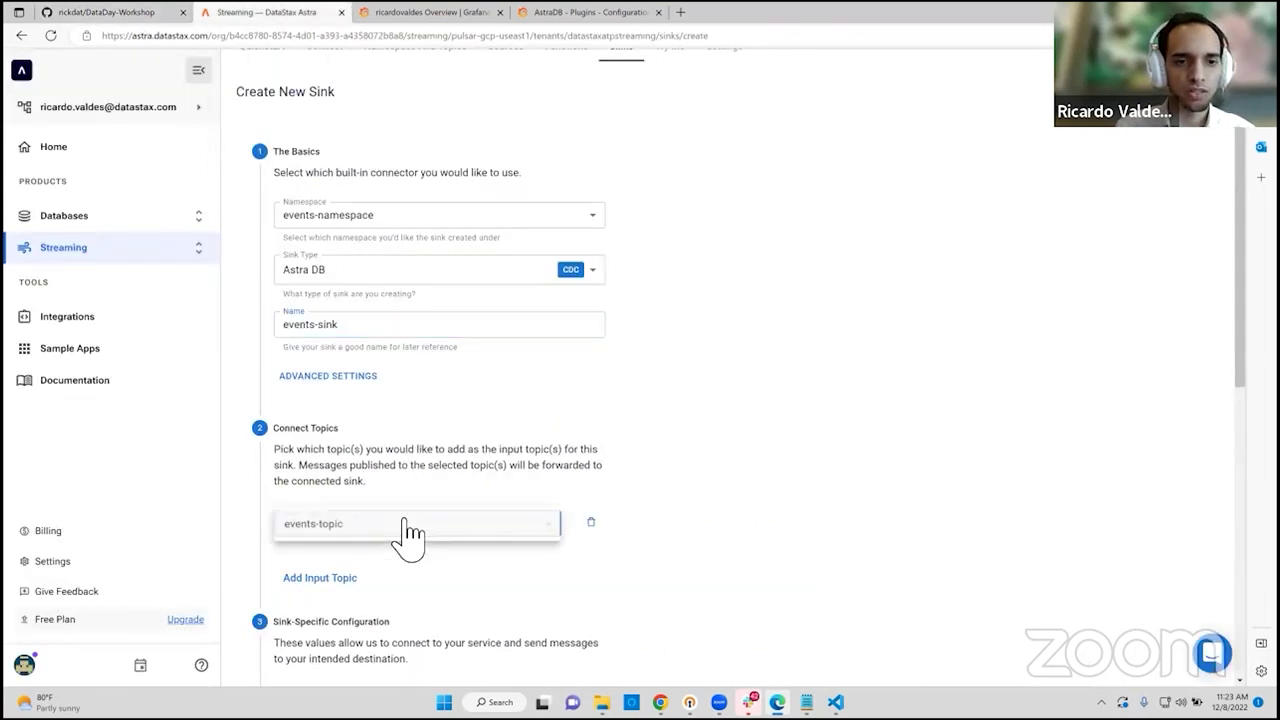
{"action": "left_click", "coordinate": [337, 536]}
{"action": "scroll", "coordinate": [434, 543], "scroll_direction": "down", "scroll_amount": 1}
{"action": "scroll", "coordinate": [480, 548], "scroll_direction": "down", "scroll_amount": 2}
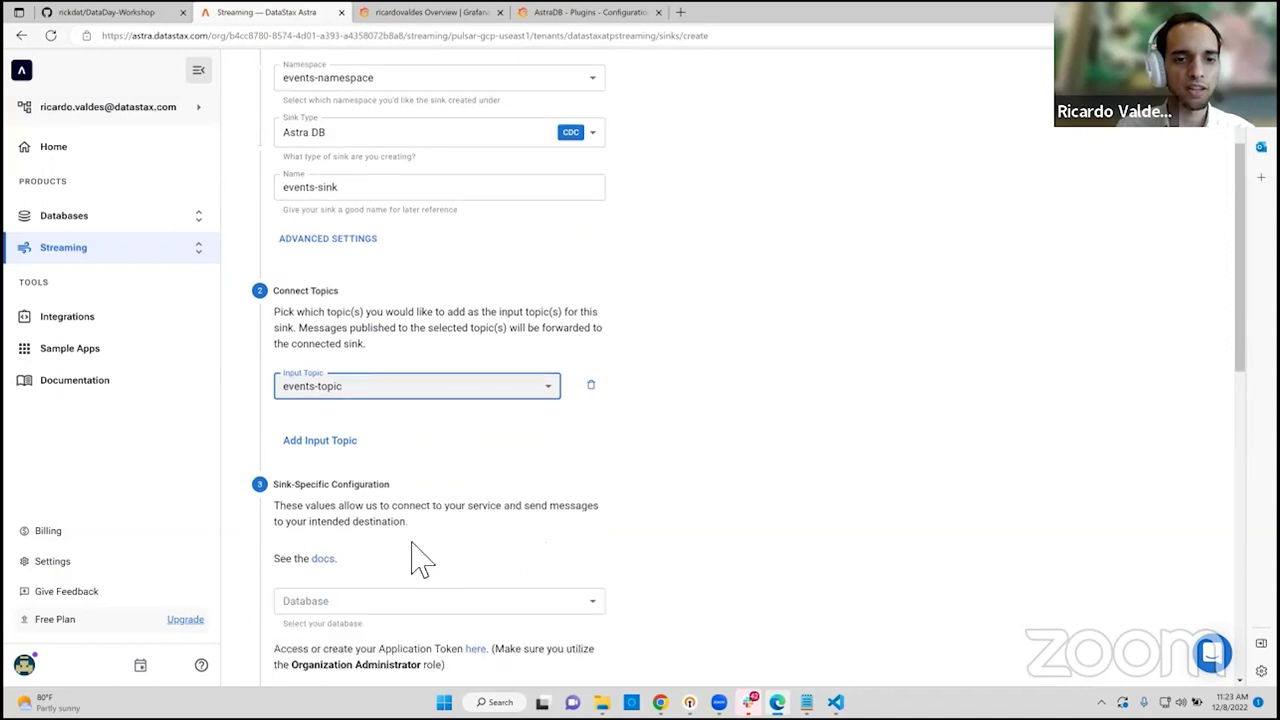
{"action": "left_click", "coordinate": [395, 462]}
{"action": "left_click", "coordinate": [374, 660]}
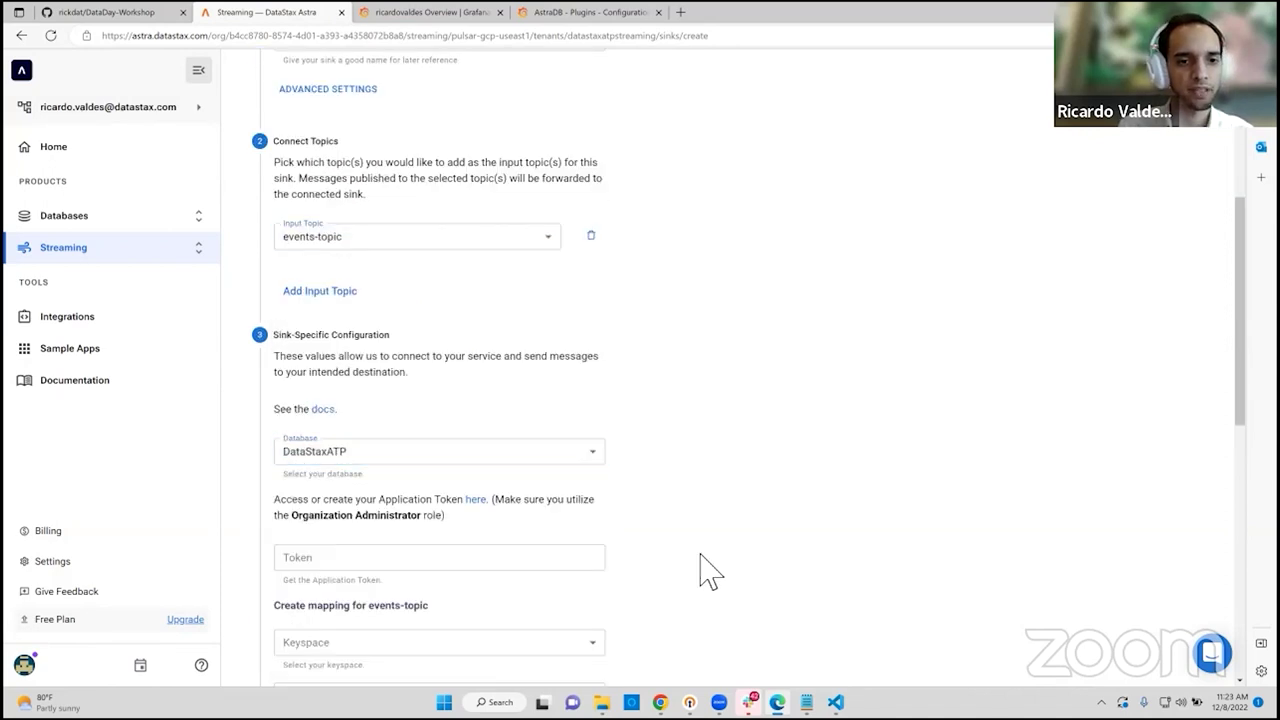
Step: Copy the Astra DB token from DataStaxATP-token.json in VS Code and paste it into the sink's Token field
{"action": "scroll", "coordinate": [372, 420], "scroll_direction": "down", "scroll_amount": 2}
{"action": "left_click", "coordinate": [363, 368]}
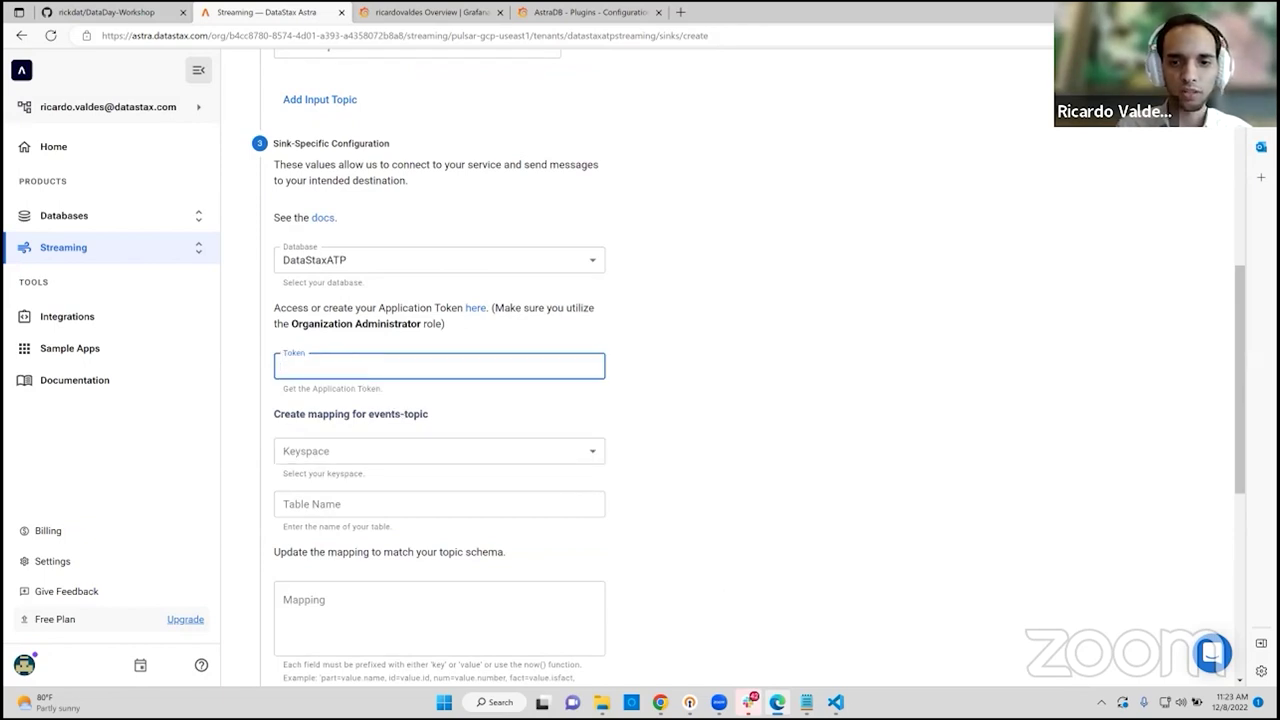
{"action": "mouse_move", "coordinate": [835, 700]}
{"action": "left_click", "coordinate": [842, 650]}
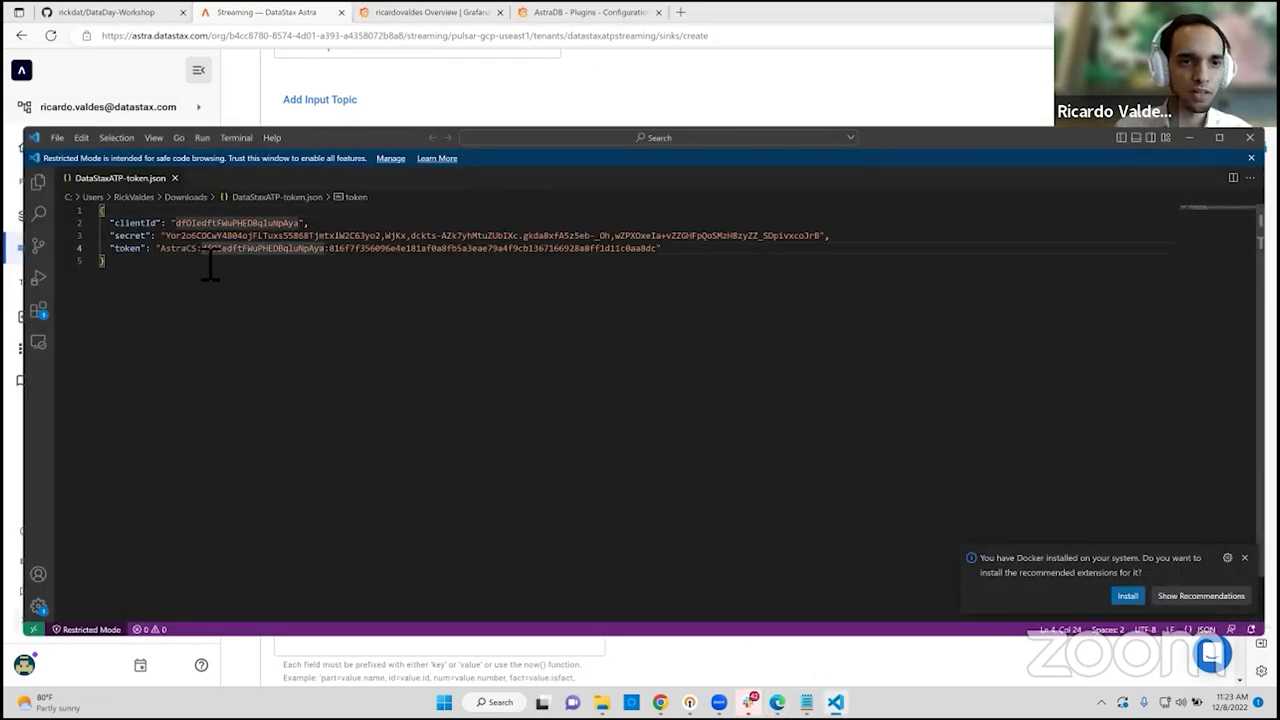
{"action": "left_click", "coordinate": [176, 248]}
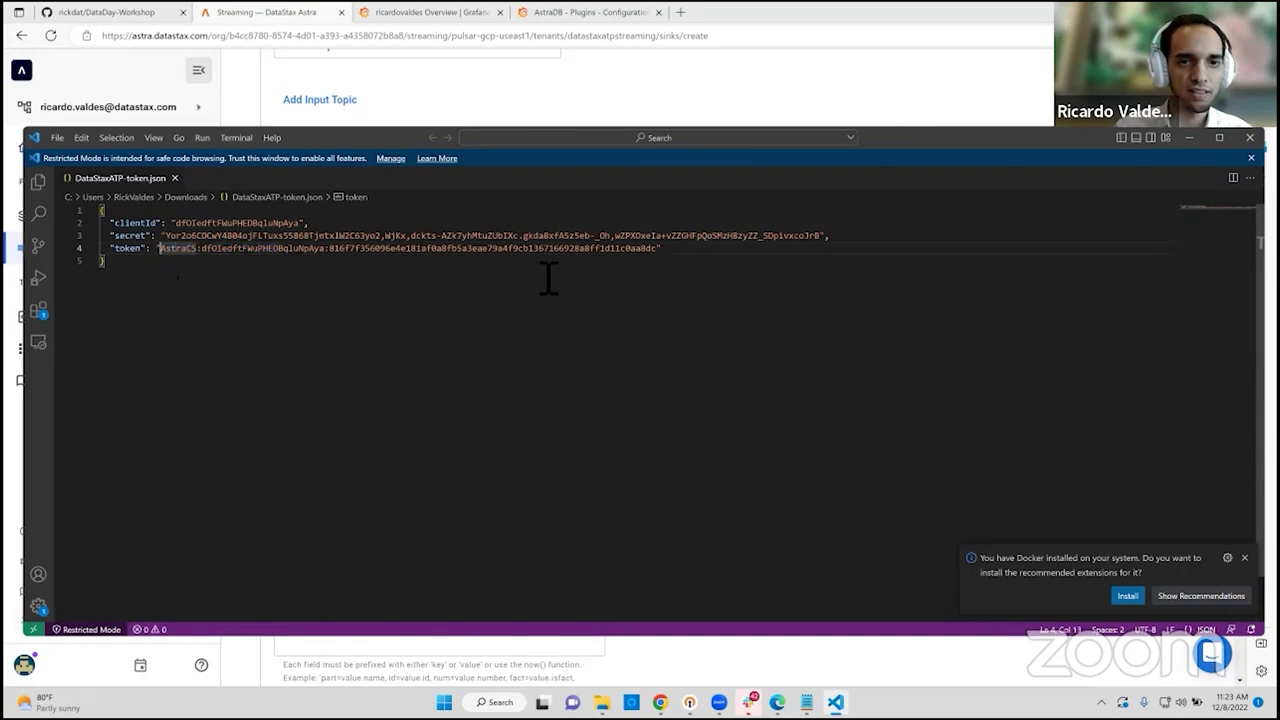
{"action": "left_click_drag", "start_coordinate": [660, 265], "coordinate": [672, 265]}
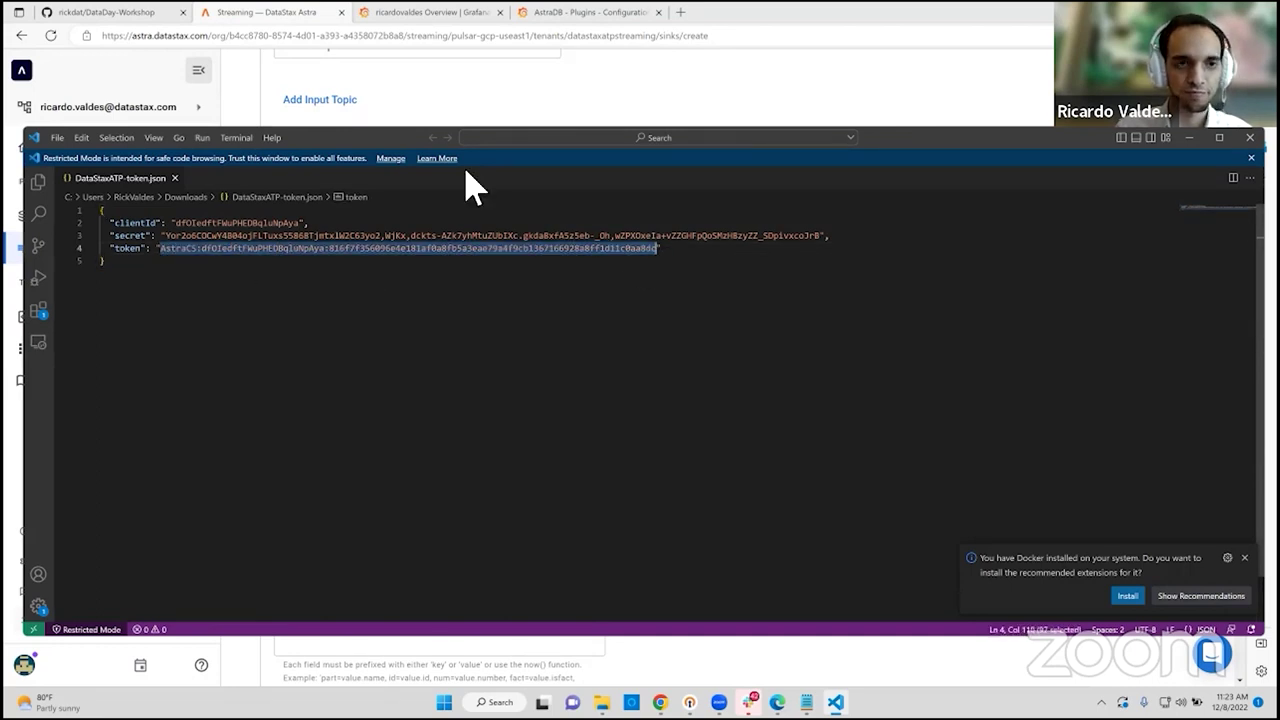
{"action": "key", "text": "alt+Tab"}
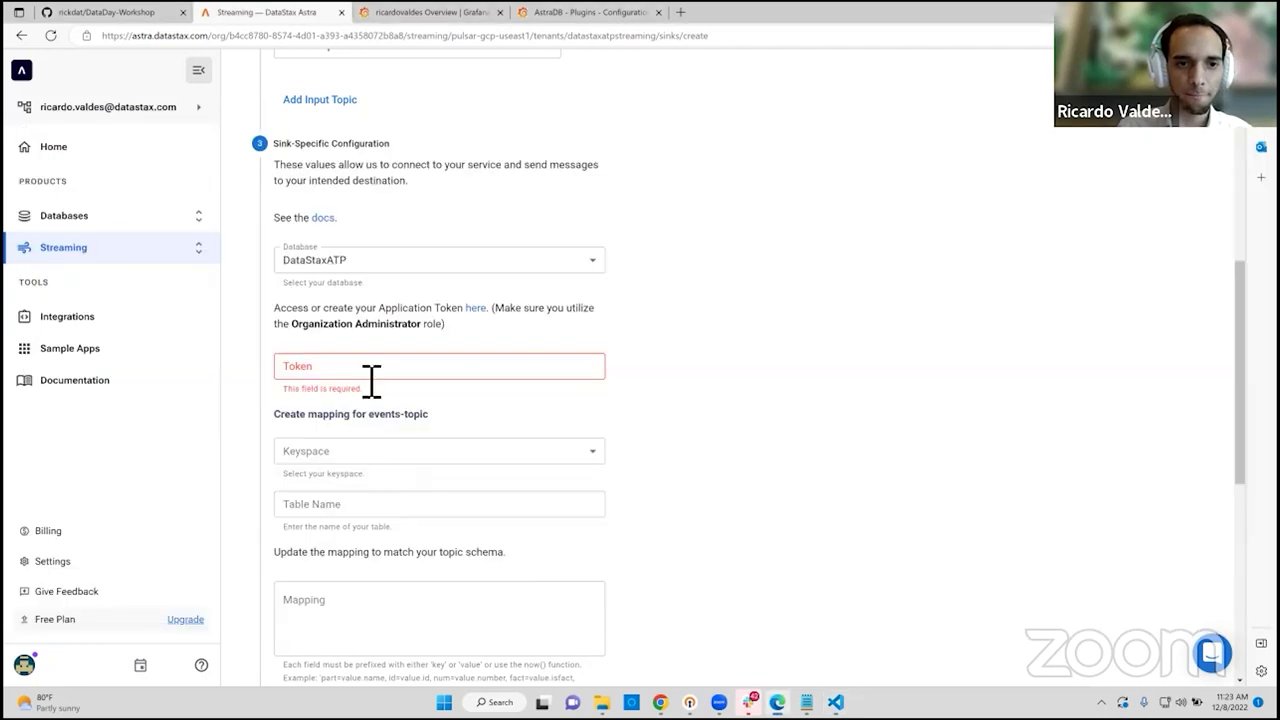
{"action": "left_click", "coordinate": [373, 370]}
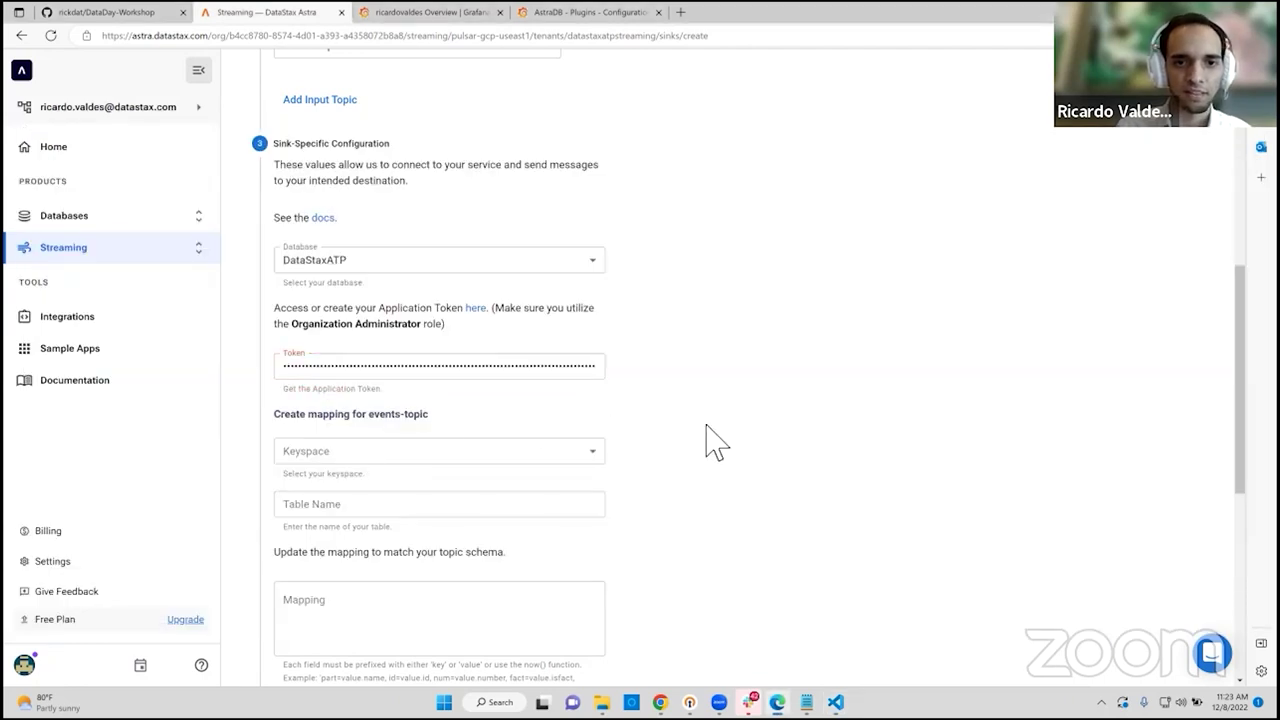
Step: Map events-topic to the logs keyspace and enter the table name events, copied from the README
{"action": "left_click", "coordinate": [418, 457]}
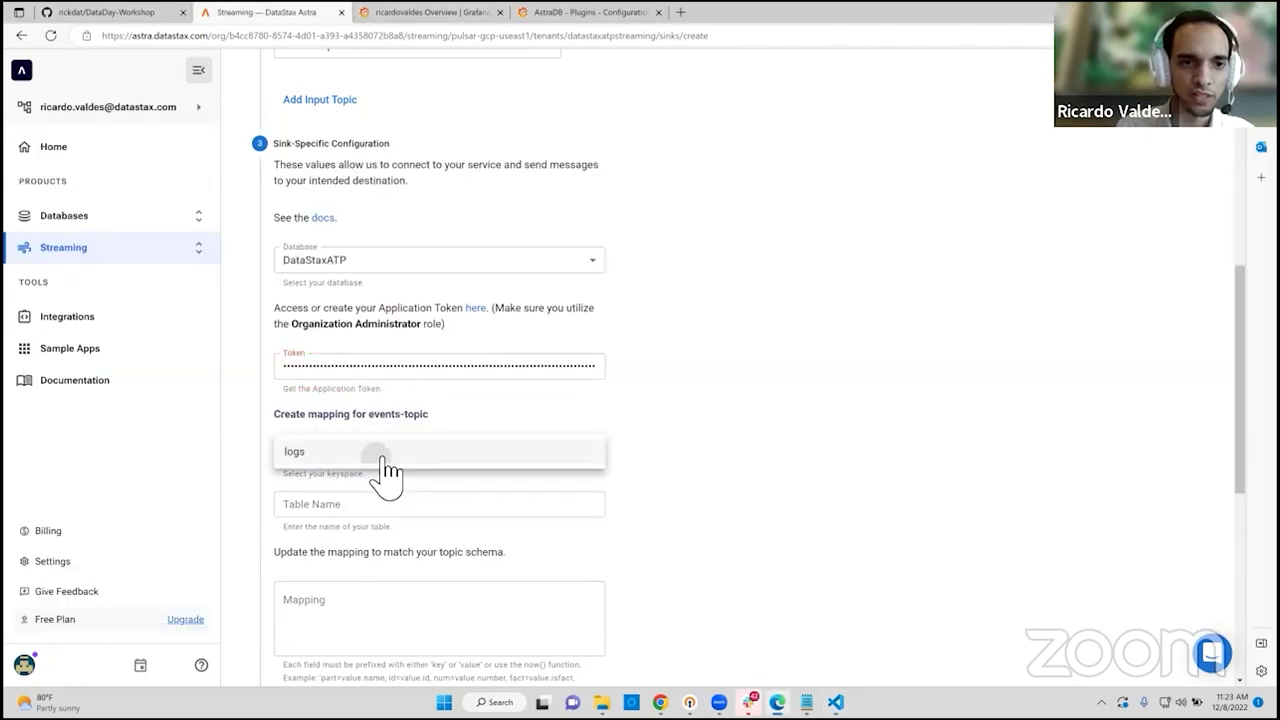
{"action": "left_click", "coordinate": [385, 458]}
{"action": "left_click", "coordinate": [383, 510]}
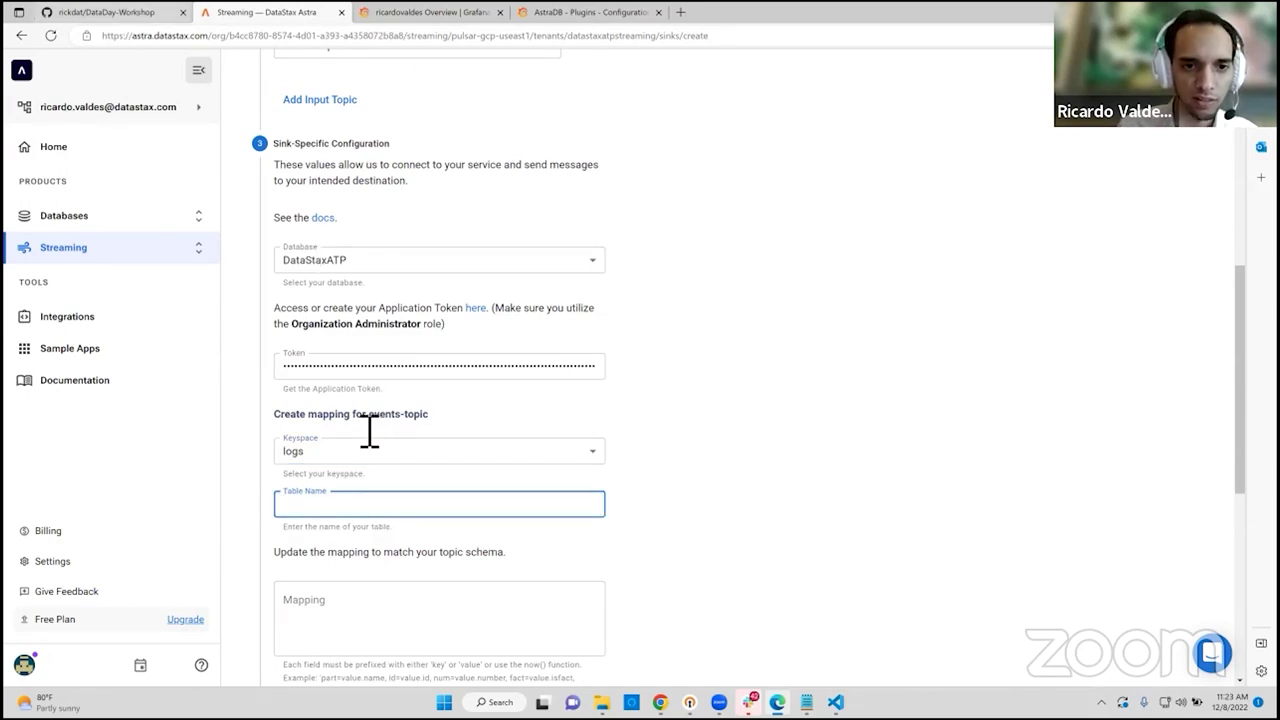
{"action": "key", "text": "ctrl+shift+Tab"}
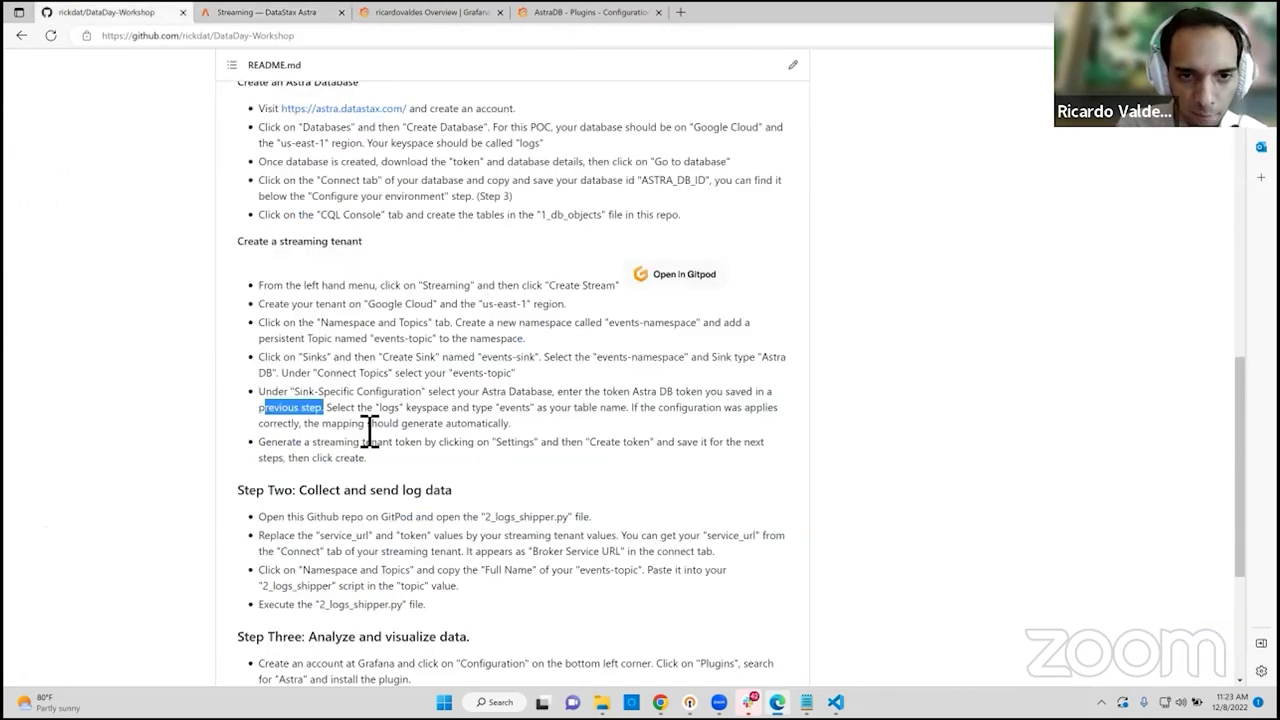
{"action": "double_click", "coordinate": [514, 408]}
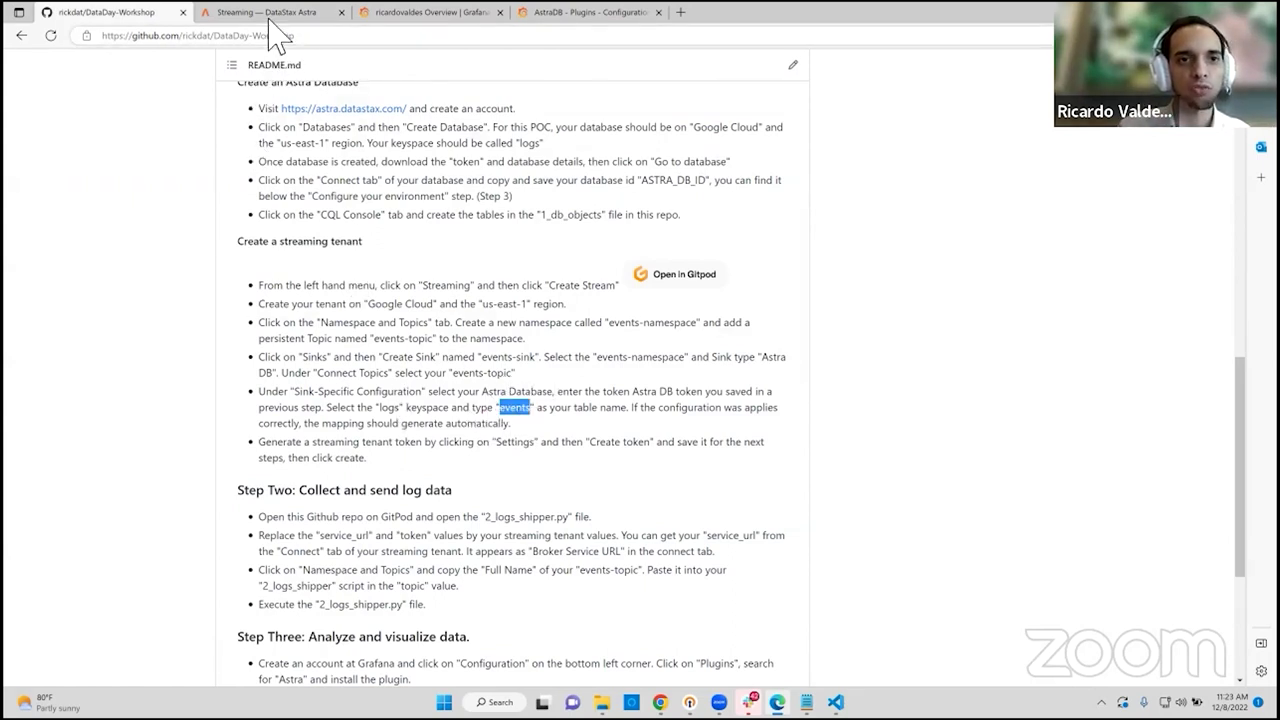
{"action": "key", "text": "ctrl+Tab"}
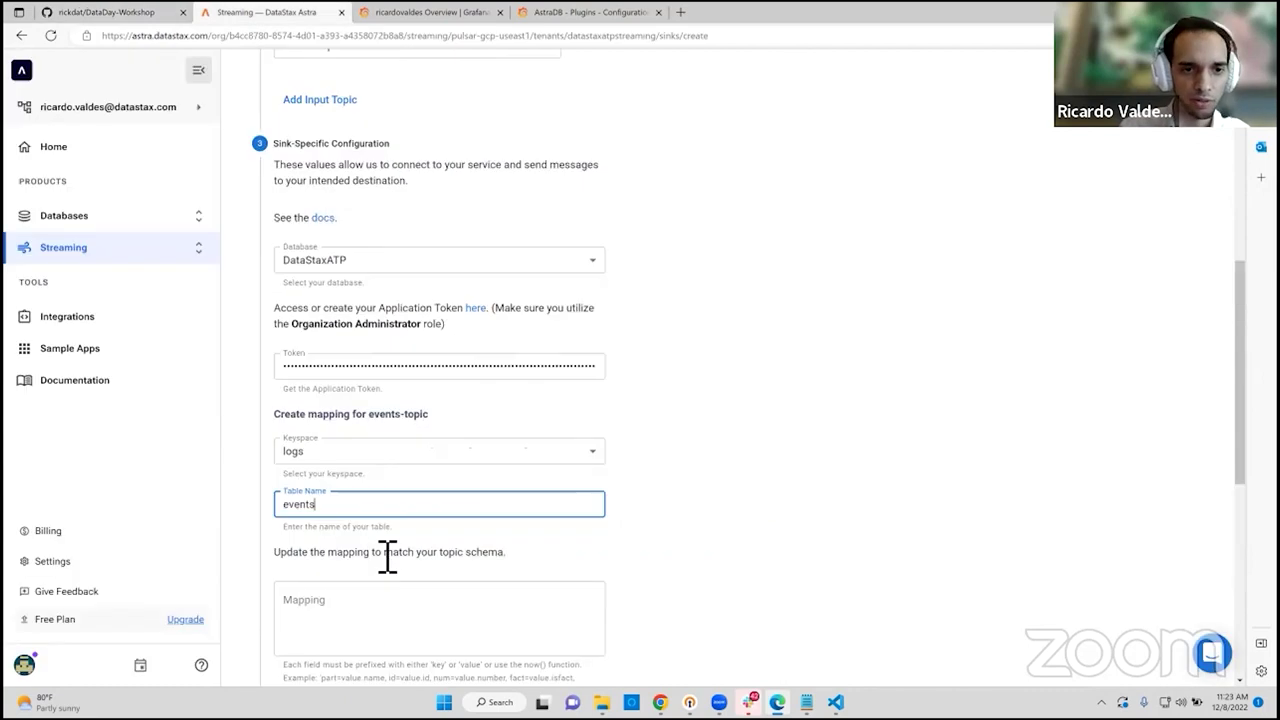
{"action": "left_click", "coordinate": [740, 583]}
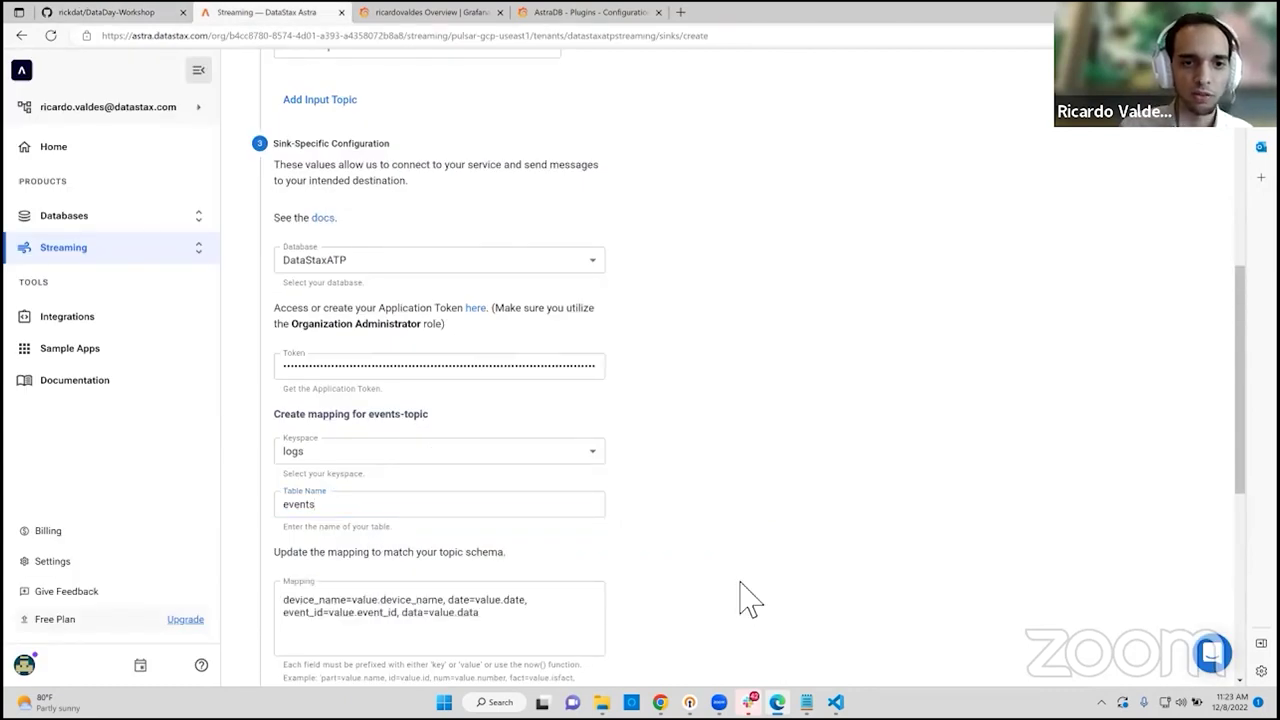
Step: Review the field mapping and optional settings of events-sink, and create the sink without a transformation function
{"action": "scroll", "coordinate": [750, 600], "scroll_direction": "down", "scroll_amount": 2}
{"action": "triple_click", "coordinate": [284, 411]}
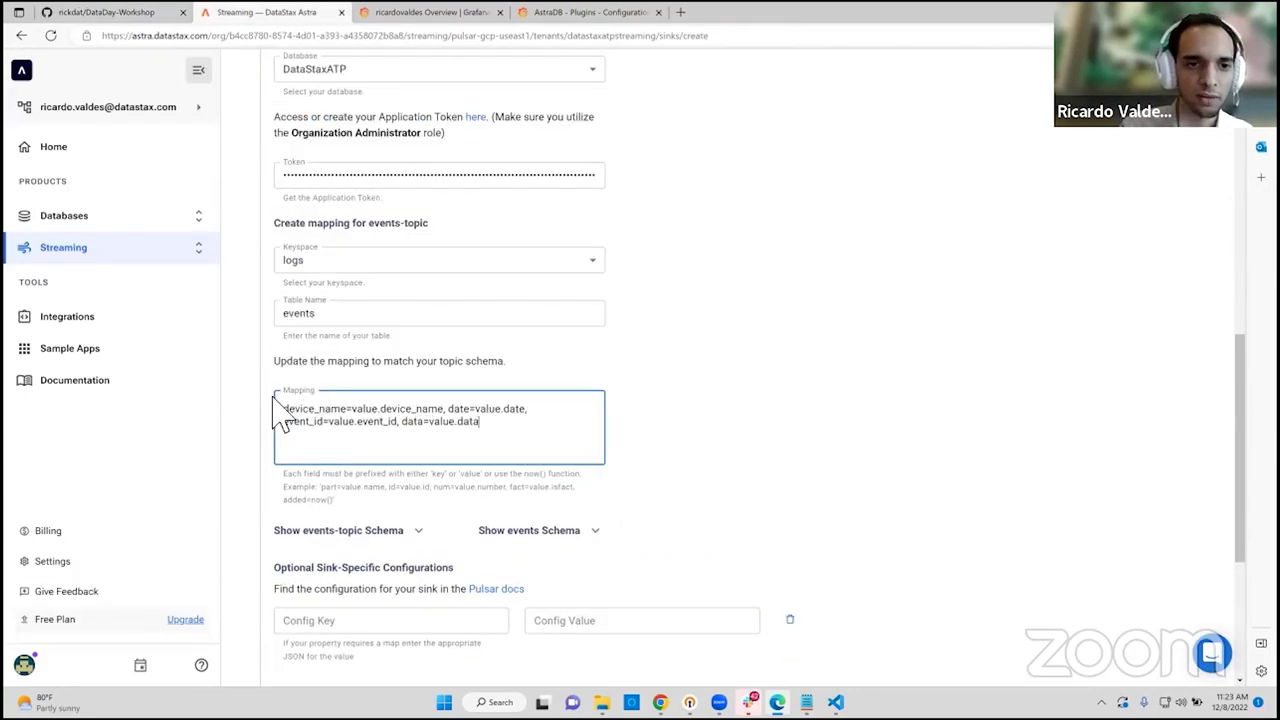
{"action": "left_click", "coordinate": [675, 454]}
{"action": "left_click", "coordinate": [391, 448]}
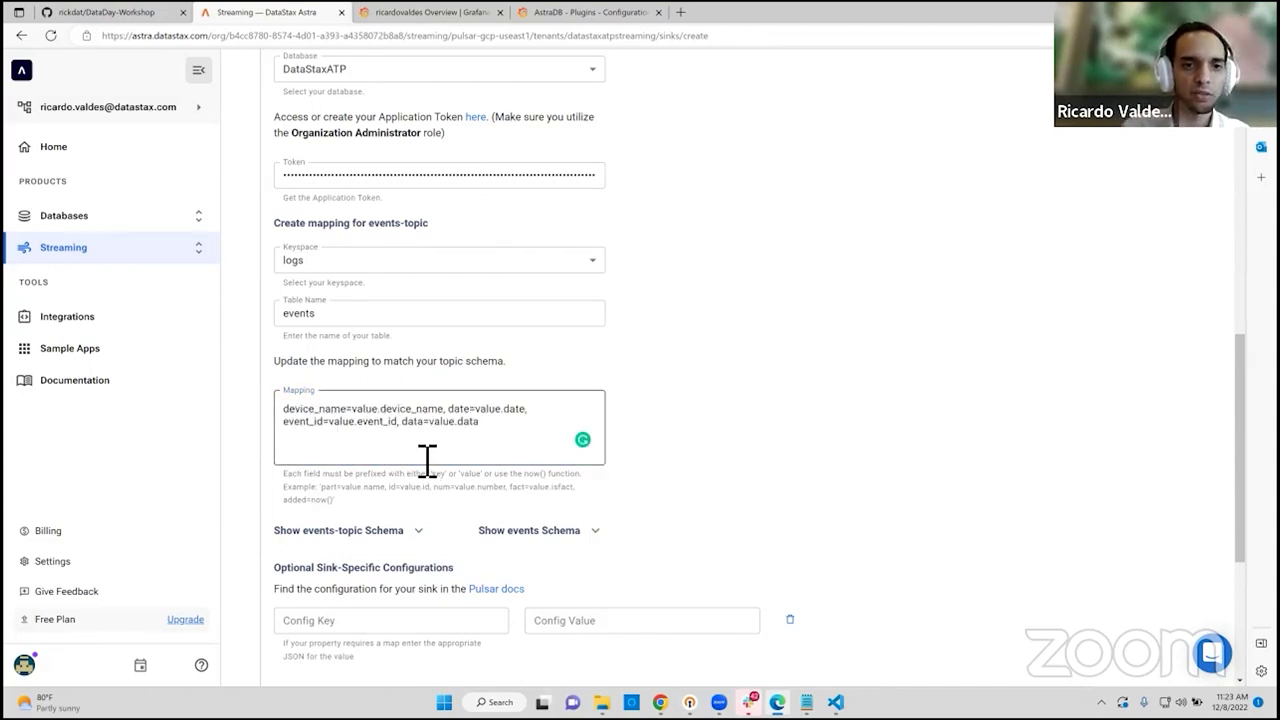
{"action": "left_click", "coordinate": [478, 540]}
{"action": "scroll", "coordinate": [477, 535], "scroll_direction": "down", "scroll_amount": 1}
{"action": "scroll", "coordinate": [478, 540], "scroll_direction": "down", "scroll_amount": 3}
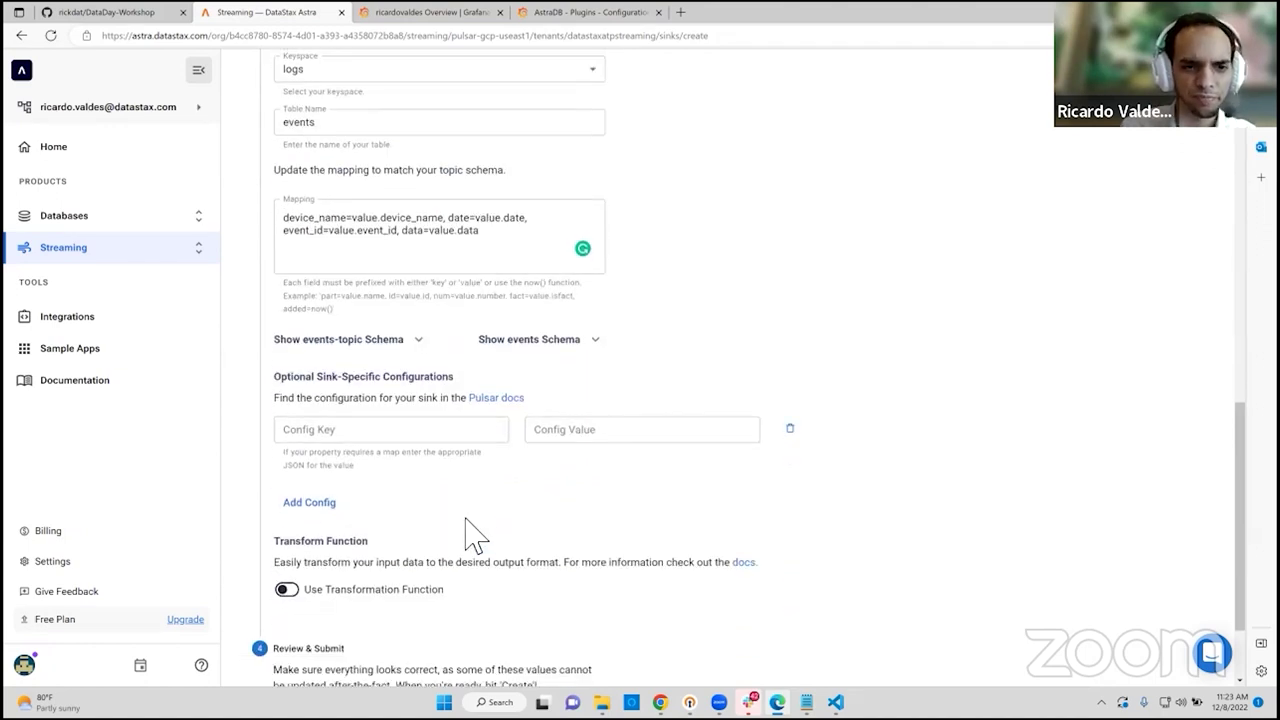
{"action": "scroll", "coordinate": [475, 535], "scroll_direction": "down", "scroll_amount": 3}
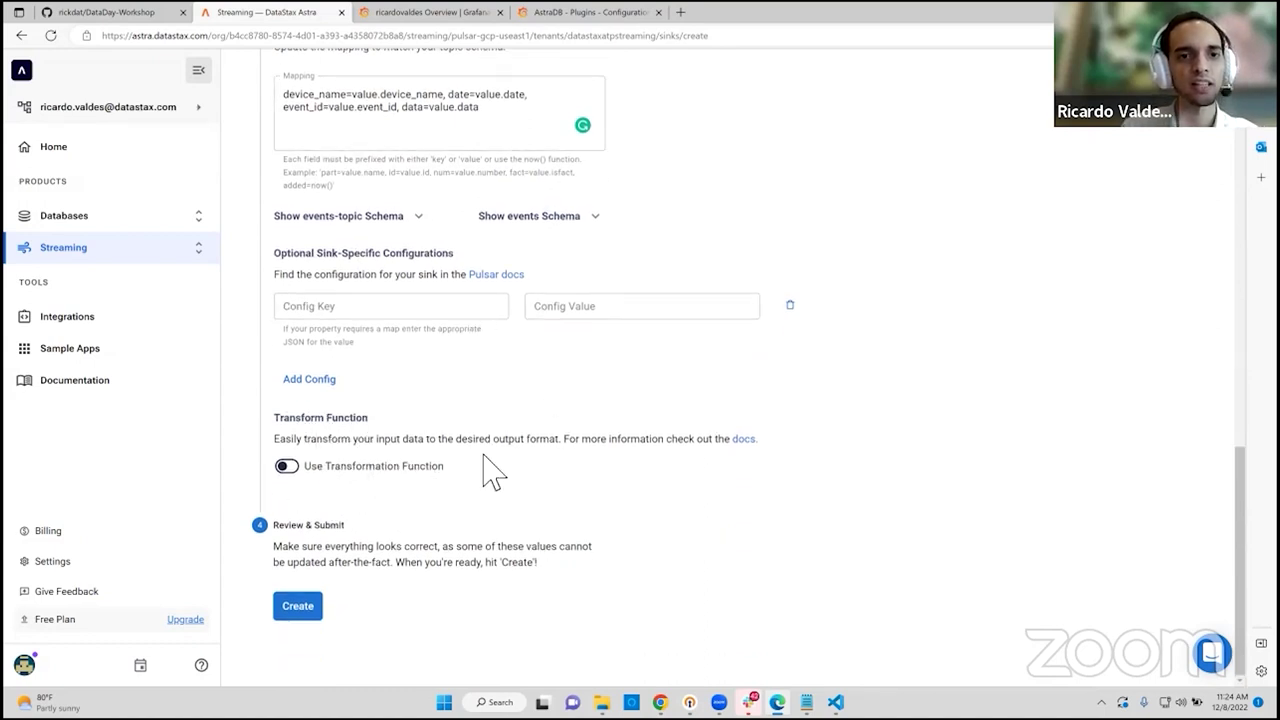
{"action": "left_click", "coordinate": [311, 616]}
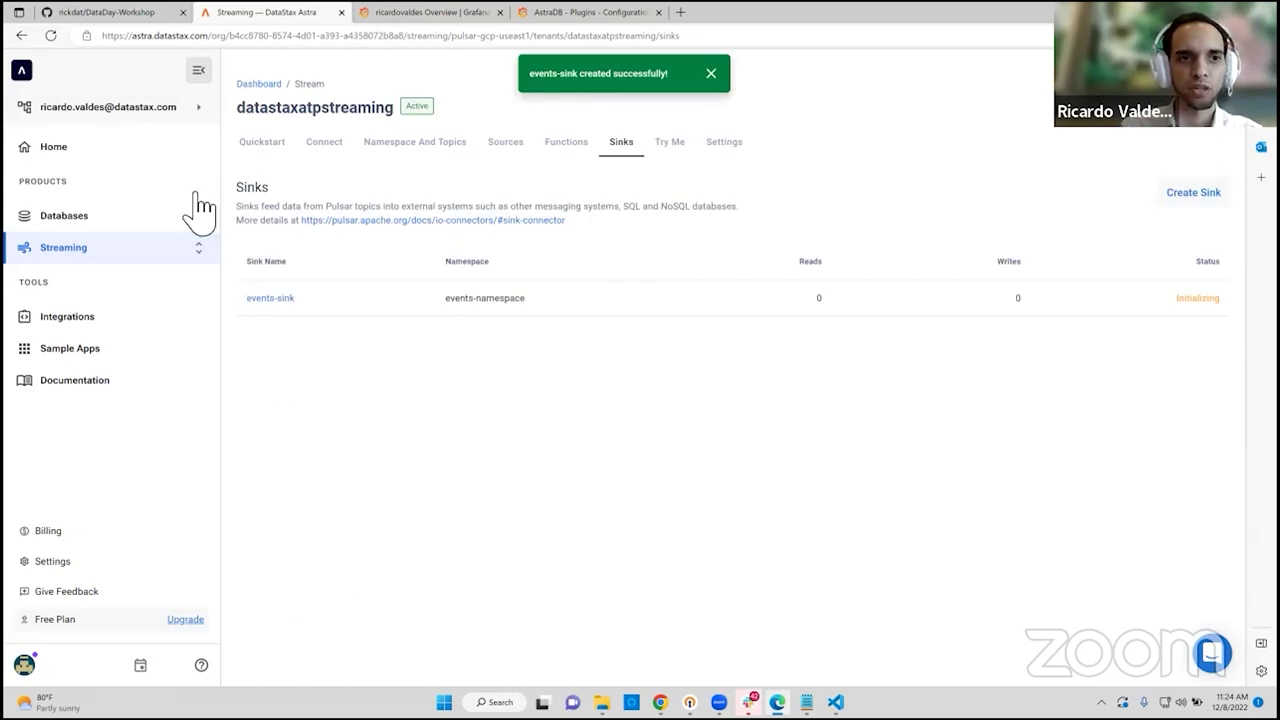
Step: Switch to the Google Slides deck and examine the architecture's flow into Astra DB and Grafana, then return to the Astra tenant
{"action": "left_click", "coordinate": [661, 702]}
{"action": "left_click", "coordinate": [770, 383]}
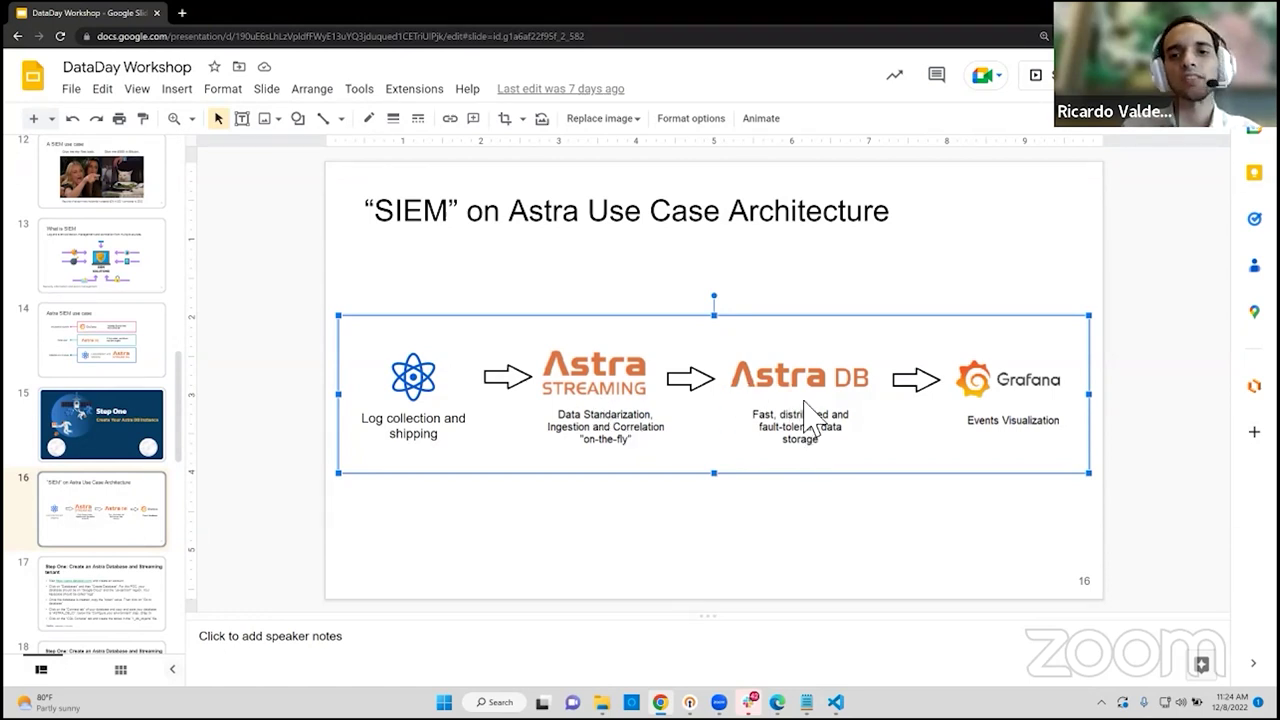
{"action": "key", "text": "Escape"}
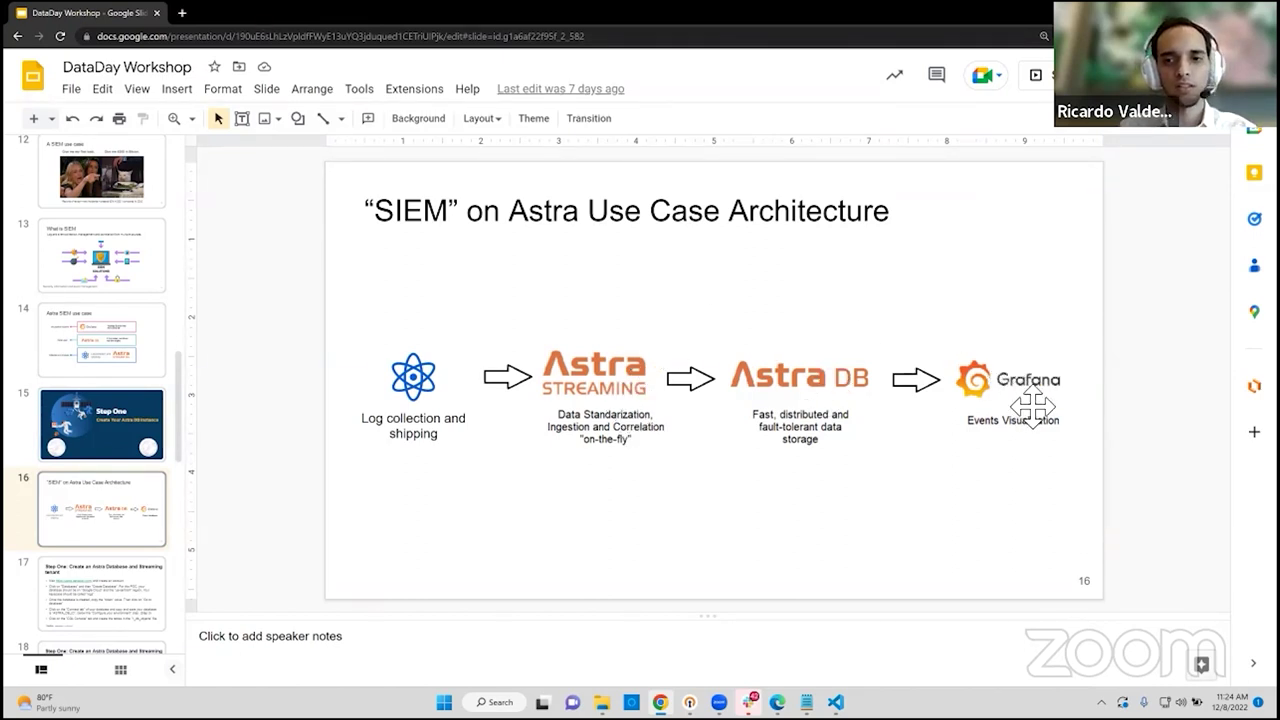
{"action": "mouse_move", "coordinate": [660, 702]}
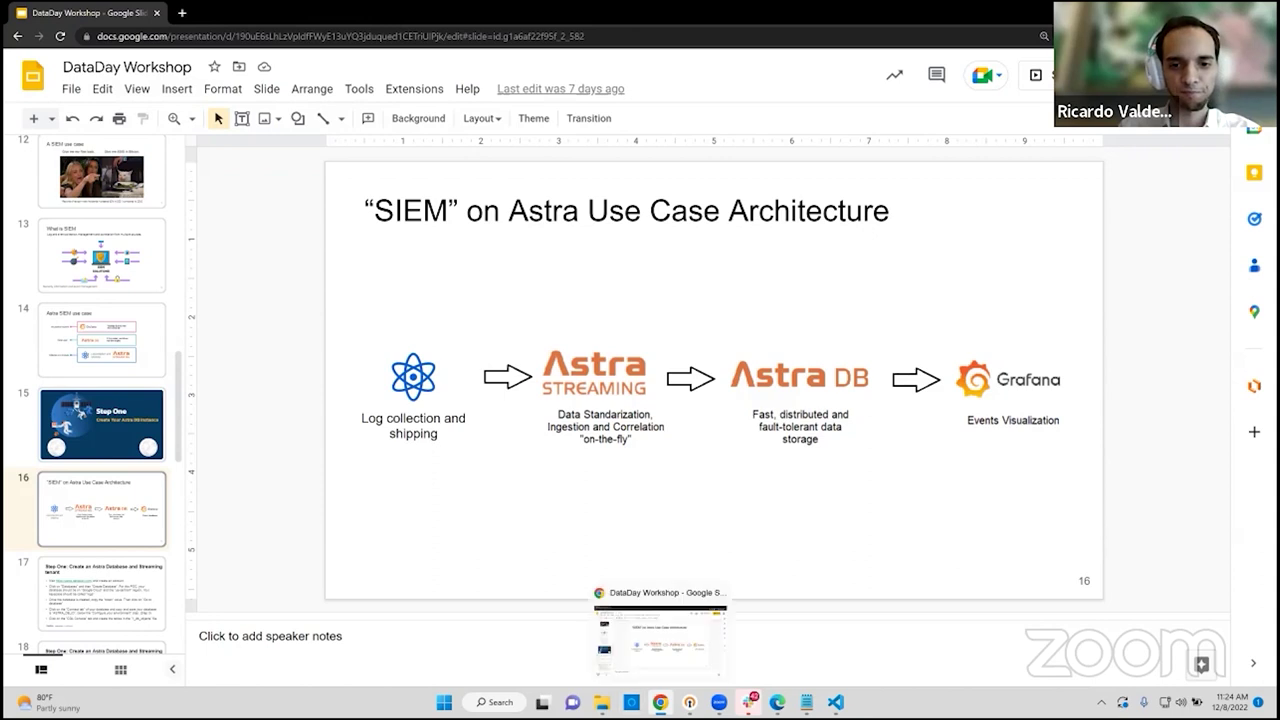
{"action": "key", "text": "alt+Tab"}
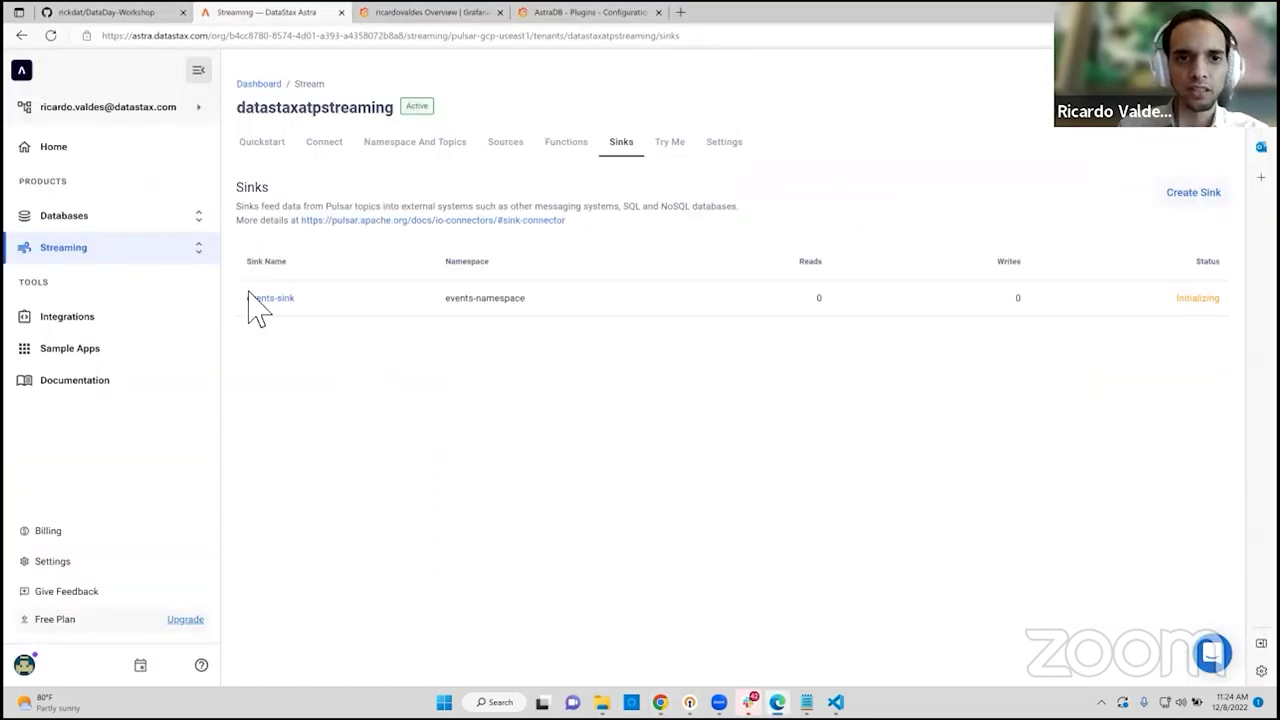
Step: Read the README instructions for generating and saving the streaming tenant token
{"action": "left_click", "coordinate": [137, 14]}
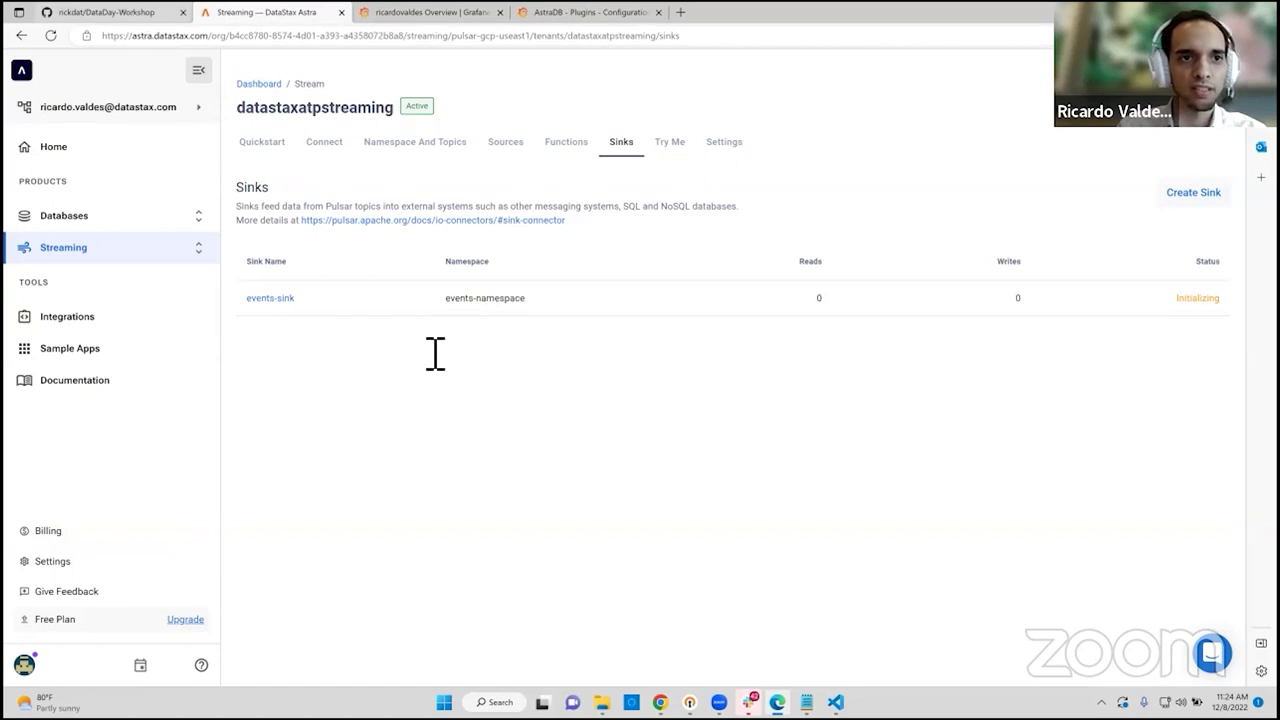
{"action": "left_click", "coordinate": [445, 455]}
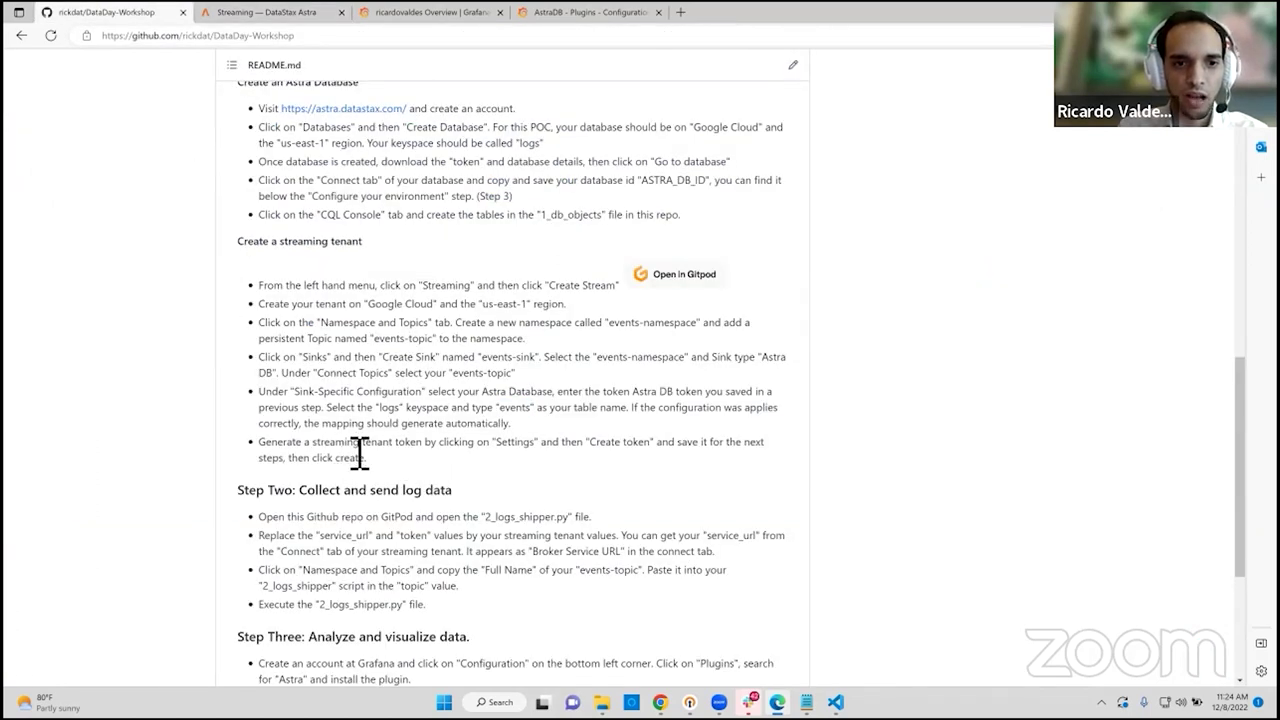
{"action": "left_click_drag", "start_coordinate": [477, 433], "coordinate": [459, 424]}
{"action": "left_click", "coordinate": [458, 486]}
{"action": "left_click_drag", "start_coordinate": [454, 490], "coordinate": [492, 458]}
{"action": "left_click", "coordinate": [324, 456]}
{"action": "double_click", "coordinate": [516, 445]}
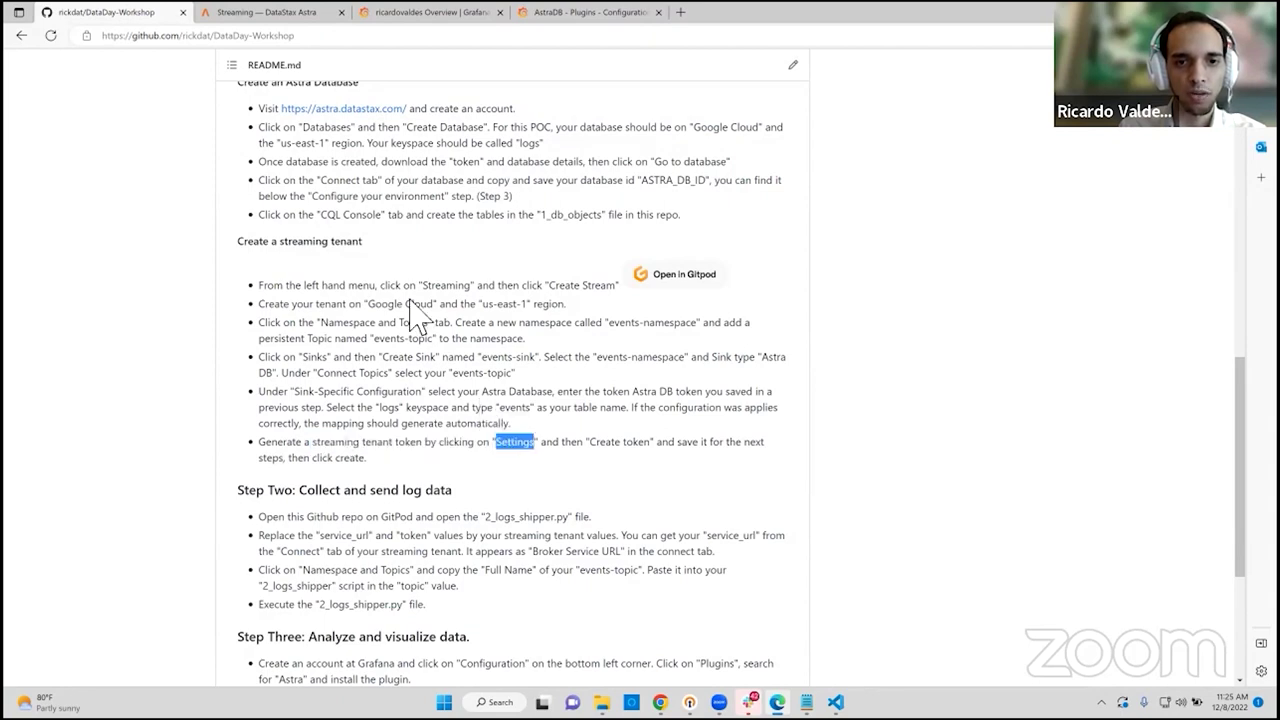
Step: Create a token that never expires in the Astra streaming tenant's settings
{"action": "left_click", "coordinate": [252, 14]}
{"action": "left_click", "coordinate": [718, 148]}
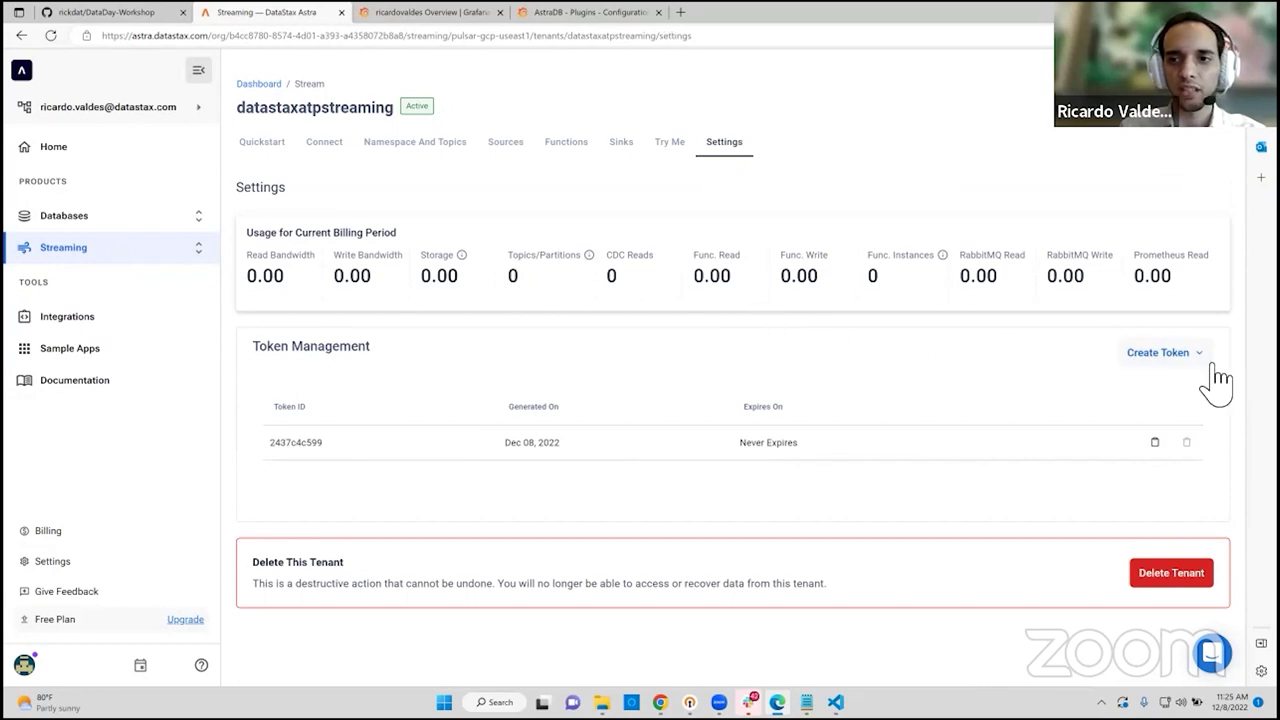
{"action": "left_click", "coordinate": [1198, 356]}
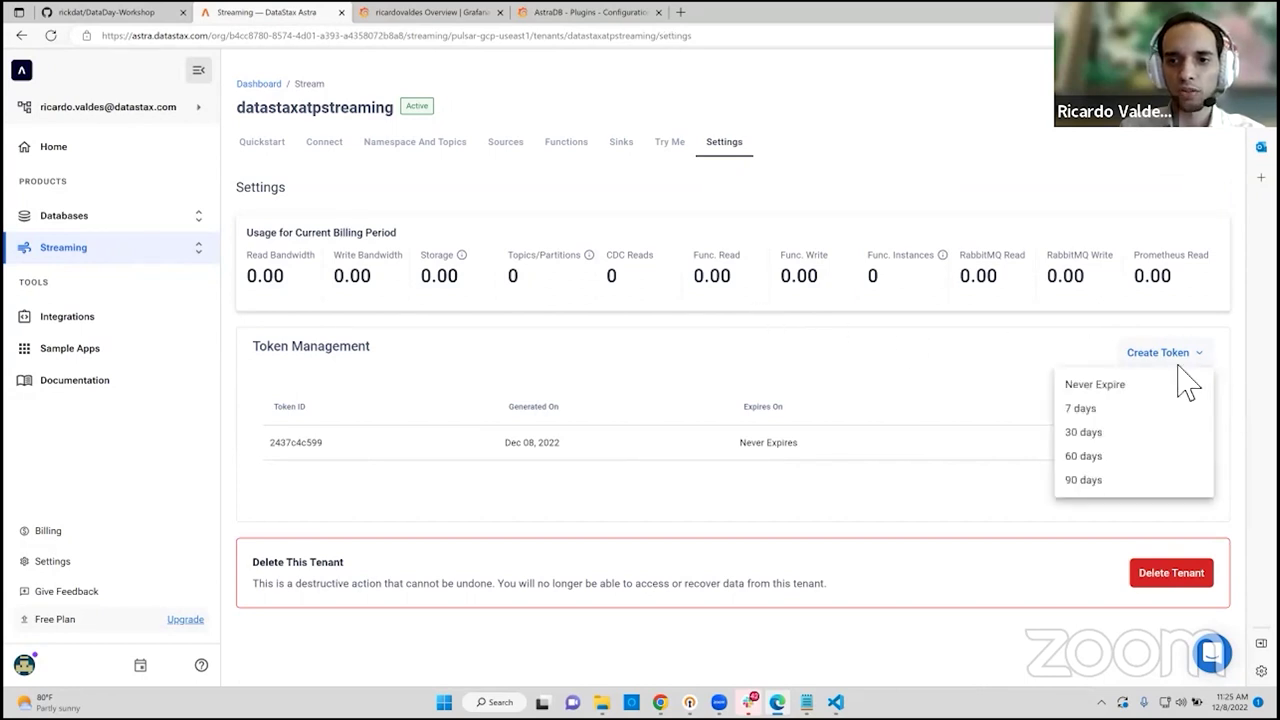
{"action": "left_click", "coordinate": [1098, 386]}
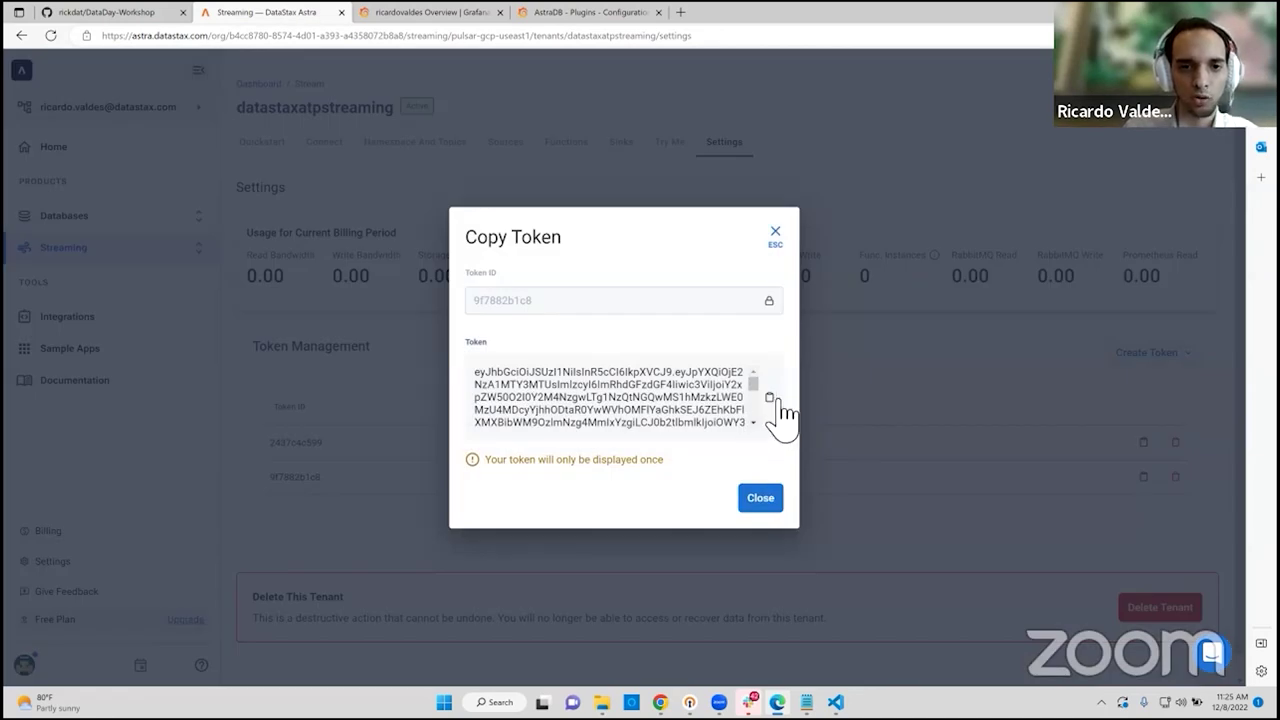
Step: Copy the new streaming token into the Notepad notes under the label "Astra Streaming token:", and close the token dialog
{"action": "left_click", "coordinate": [772, 400]}
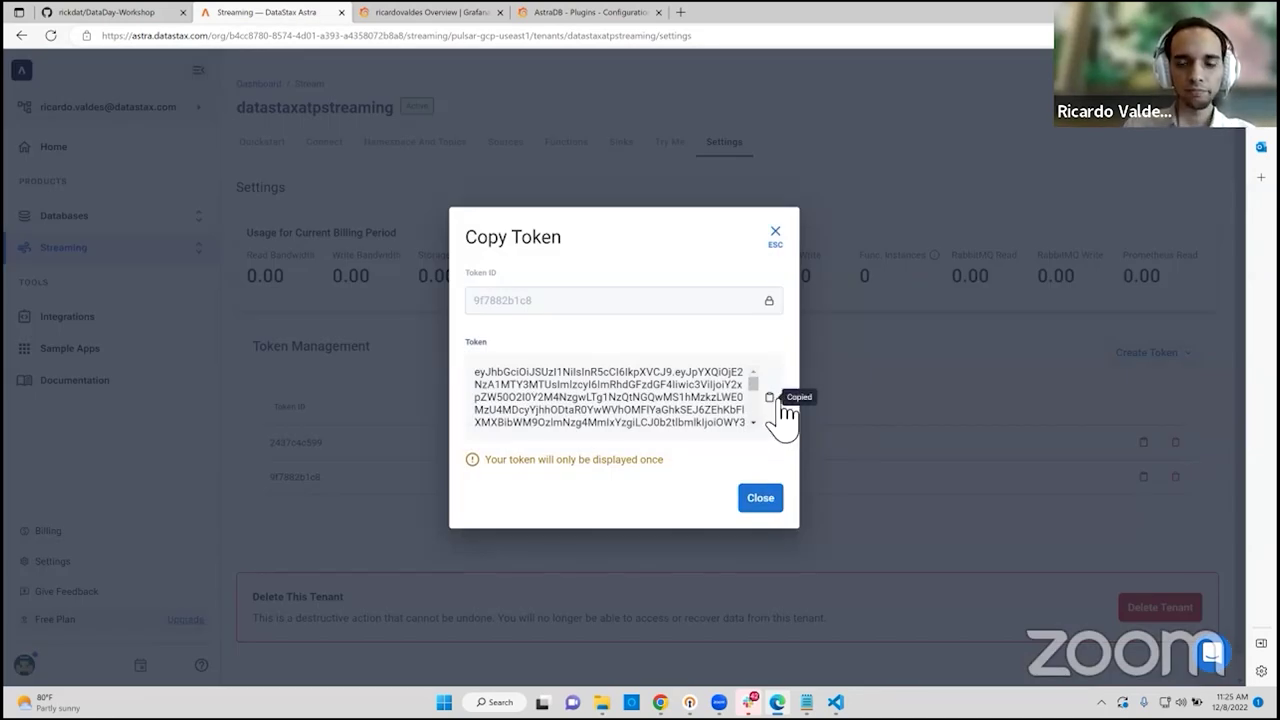
{"action": "key", "text": "alt+Tab"}
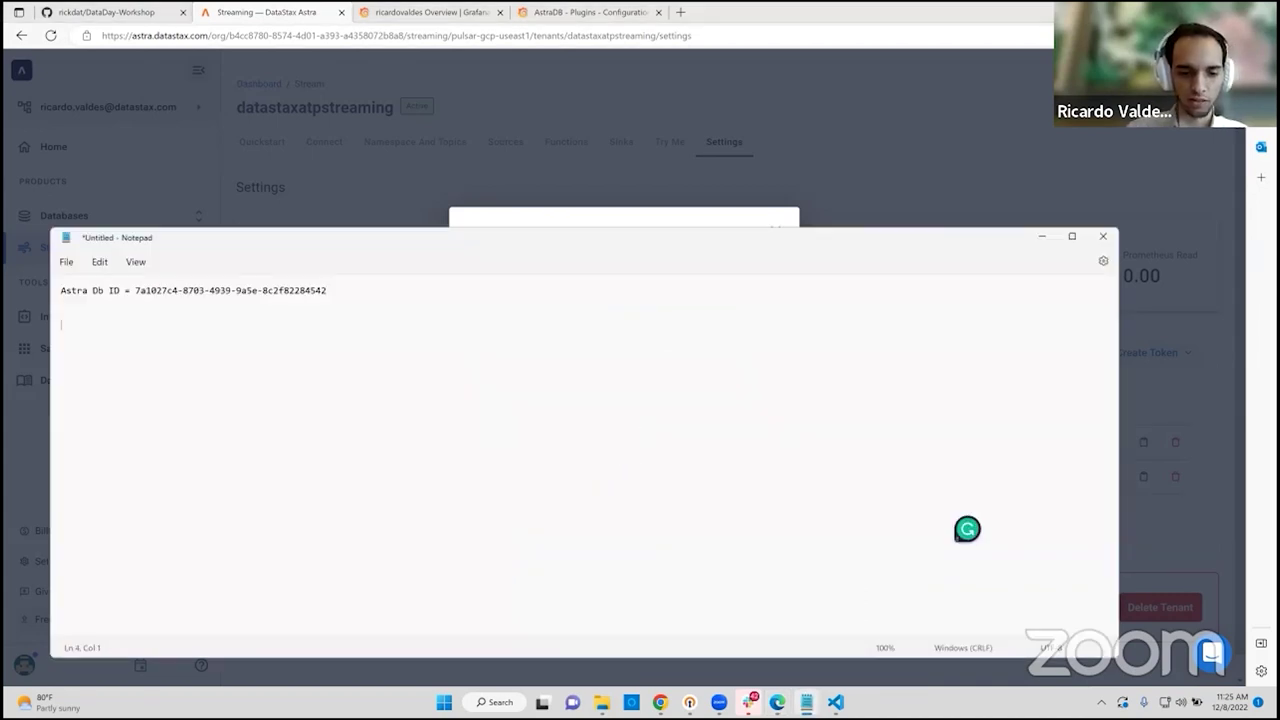
{"action": "type", "text": "Astra Streaming token:"}
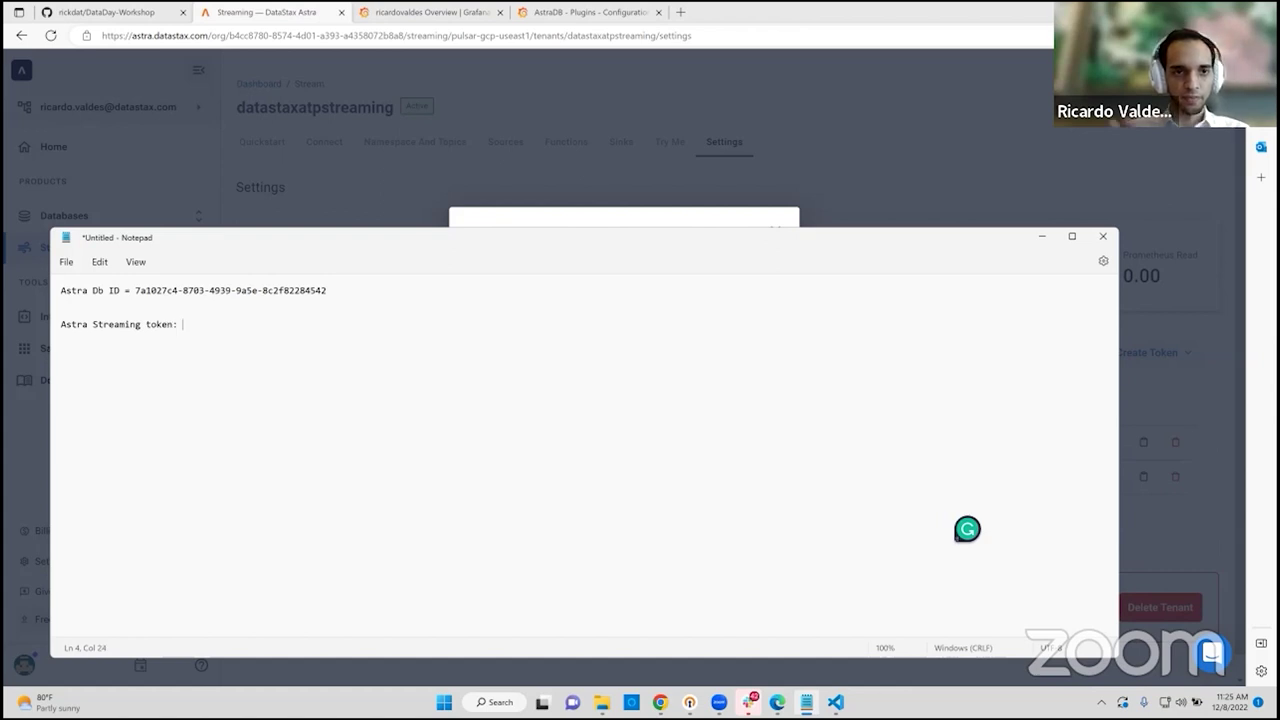
{"action": "key", "text": "ctrl+v"}
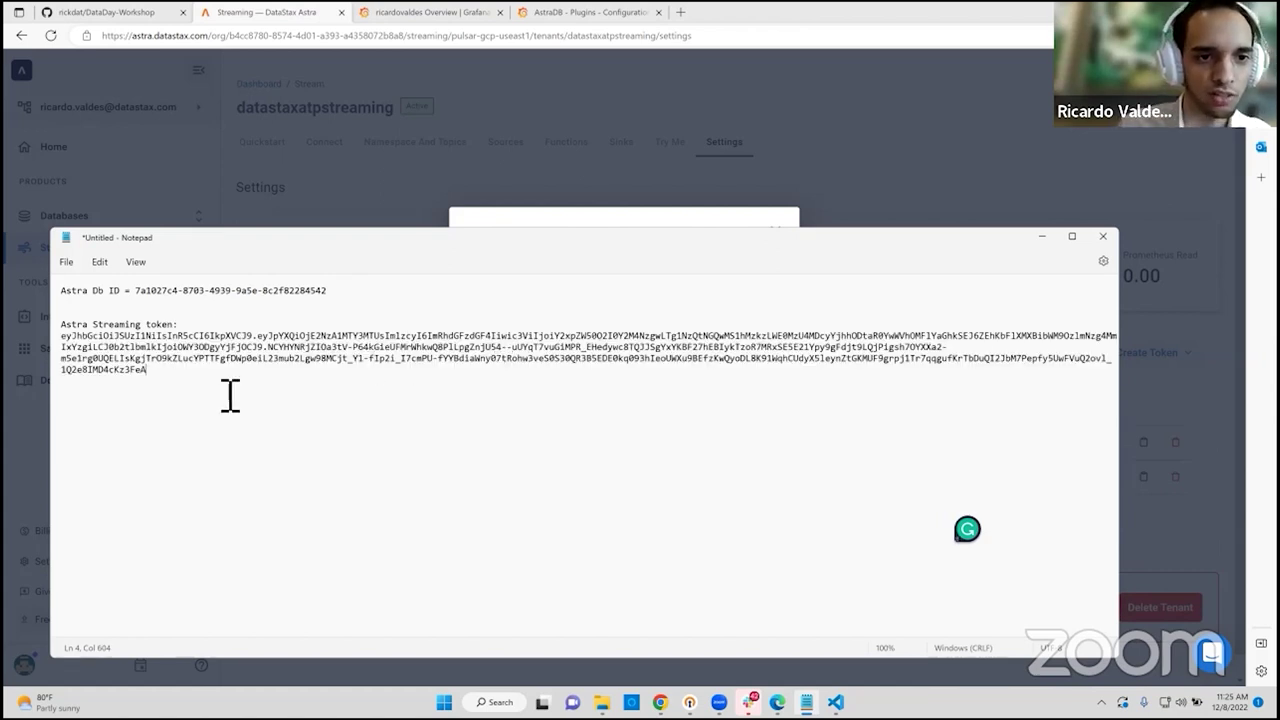
{"action": "left_click_drag", "start_coordinate": [546, 236], "coordinate": [591, 289]}
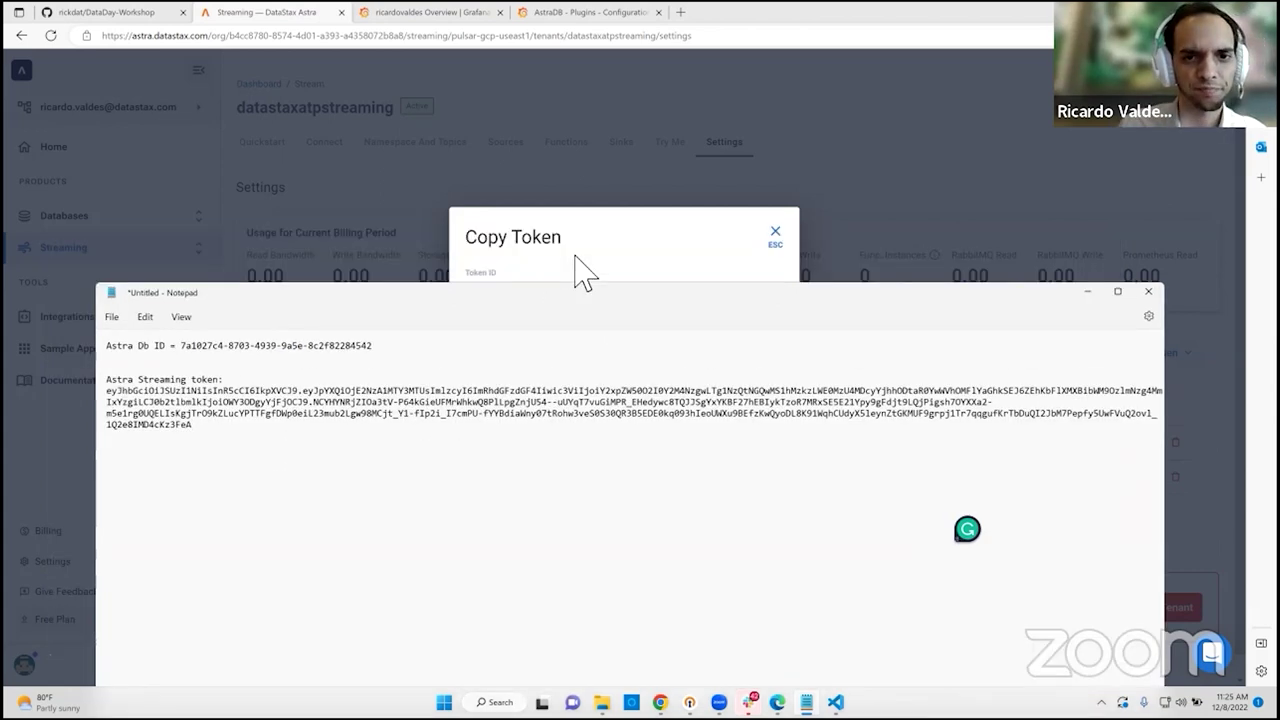
{"action": "left_click", "coordinate": [504, 242]}
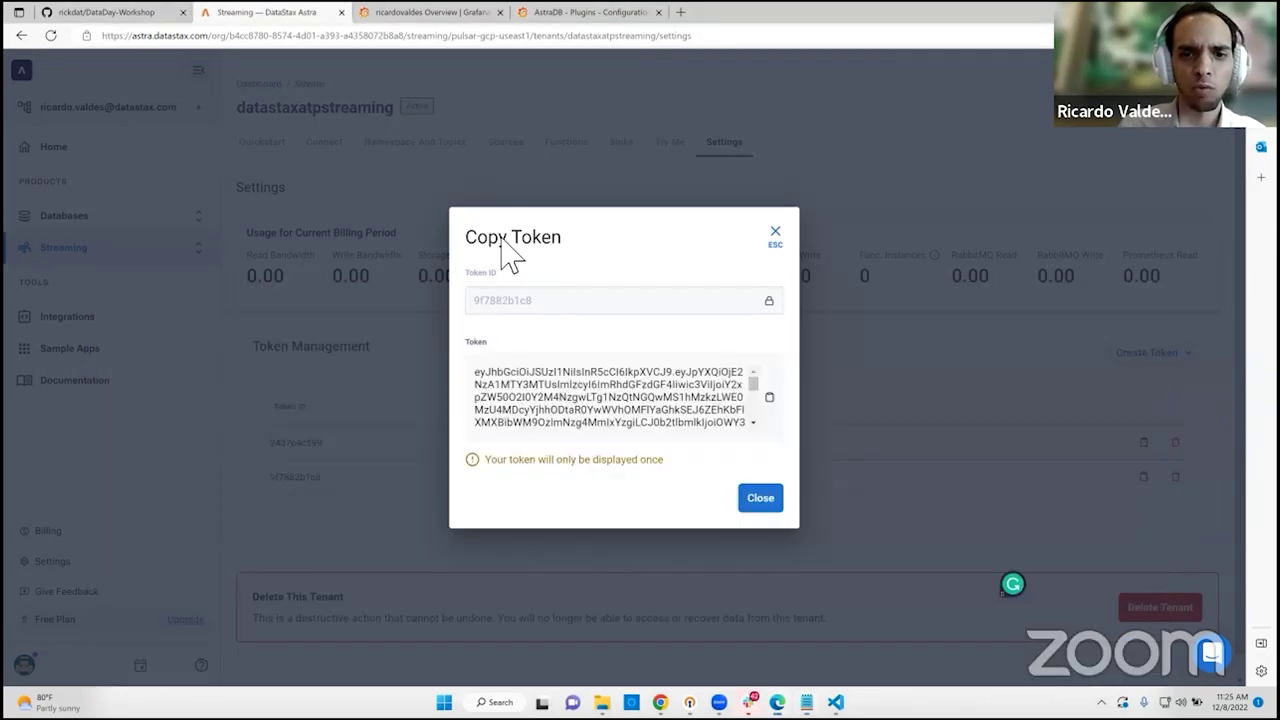
{"action": "left_click", "coordinate": [755, 503]}
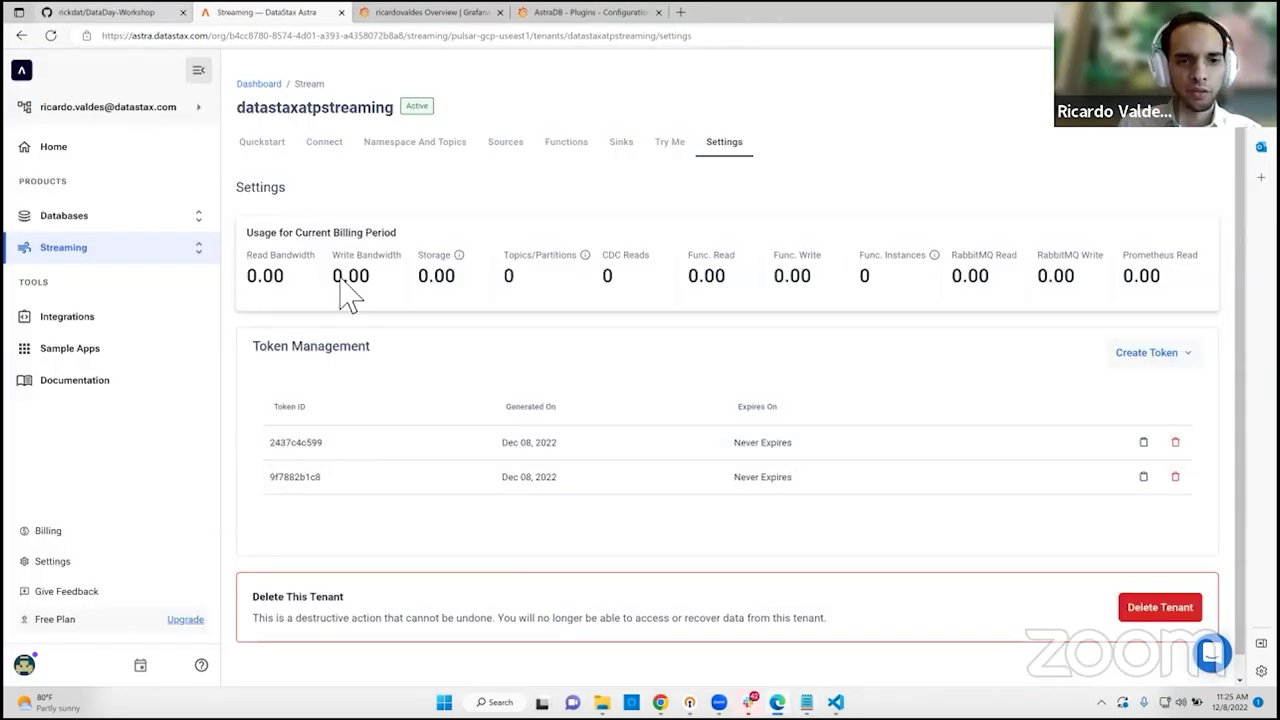
Step: Read the README's Step Two instructions for collecting and sending log data with 2_logs_shipper.py
{"action": "key", "text": "ctrl+shift+Tab"}
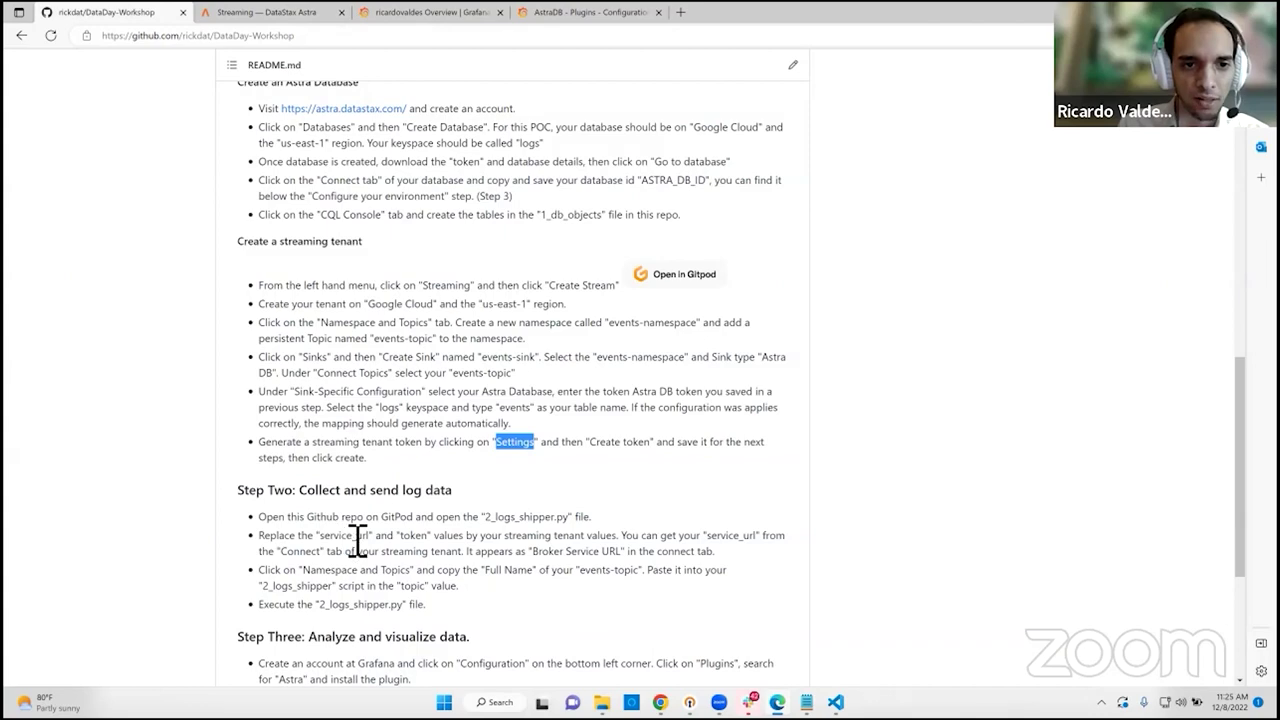
{"action": "scroll", "coordinate": [357, 543], "scroll_direction": "down", "scroll_amount": 2}
{"action": "left_click_drag", "start_coordinate": [238, 298], "coordinate": [451, 415]}
{"action": "left_click", "coordinate": [389, 368]}
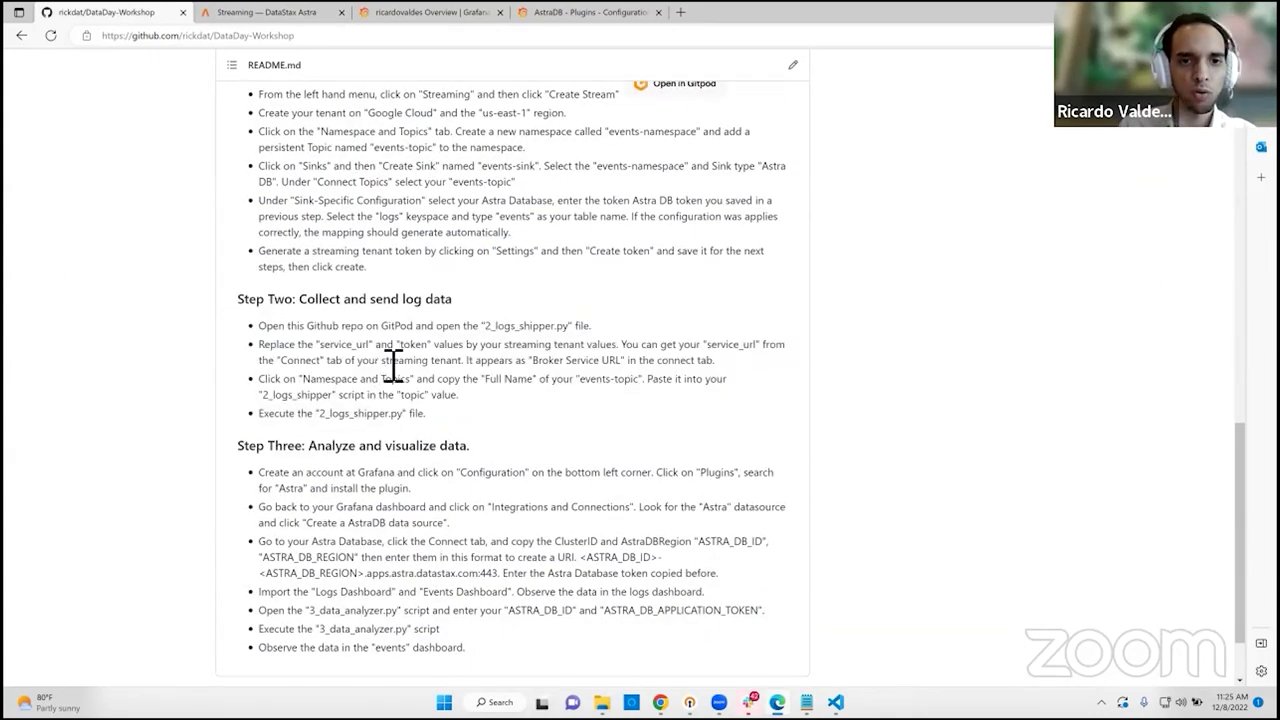
{"action": "left_click_drag", "start_coordinate": [488, 330], "coordinate": [570, 338]}
{"action": "left_click", "coordinate": [543, 363]}
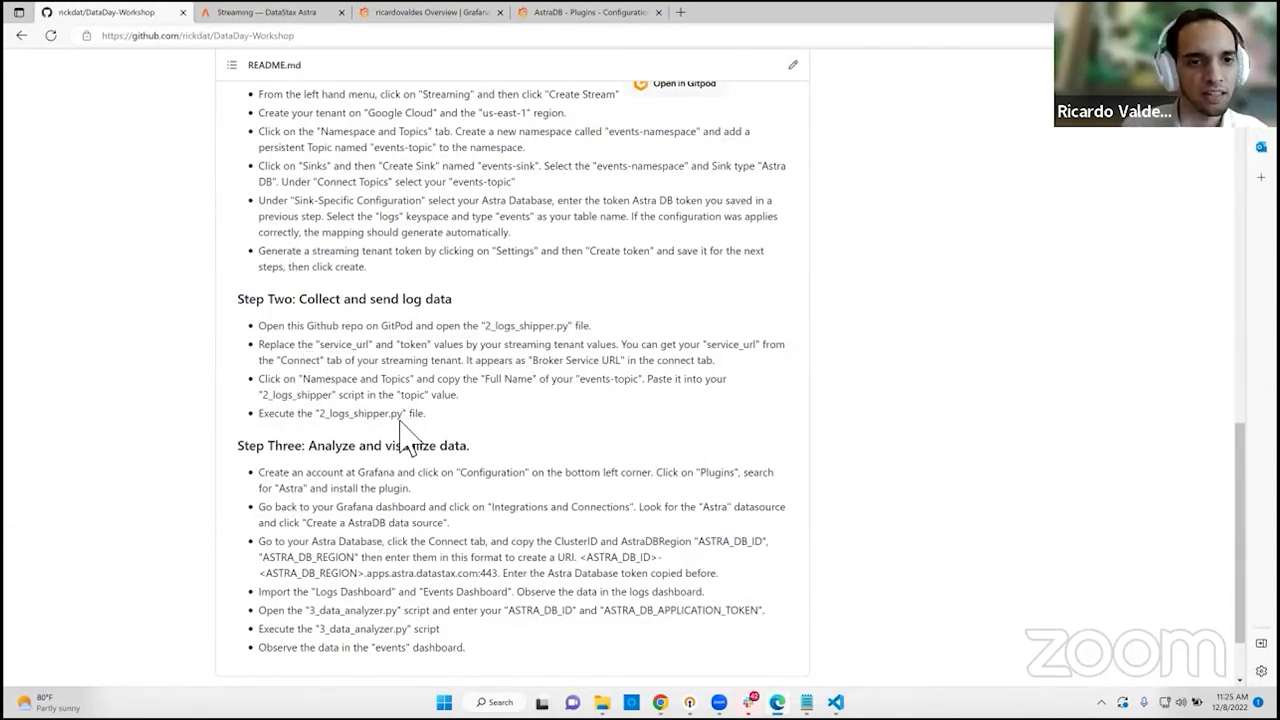
Step: Open the workshop repository in Gitpod from the README in a separate browser tab, and continue with GitHub
{"action": "scroll", "coordinate": [400, 421], "scroll_direction": "up", "scroll_amount": 1}
{"action": "scroll", "coordinate": [411, 435], "scroll_direction": "up", "scroll_amount": 2}
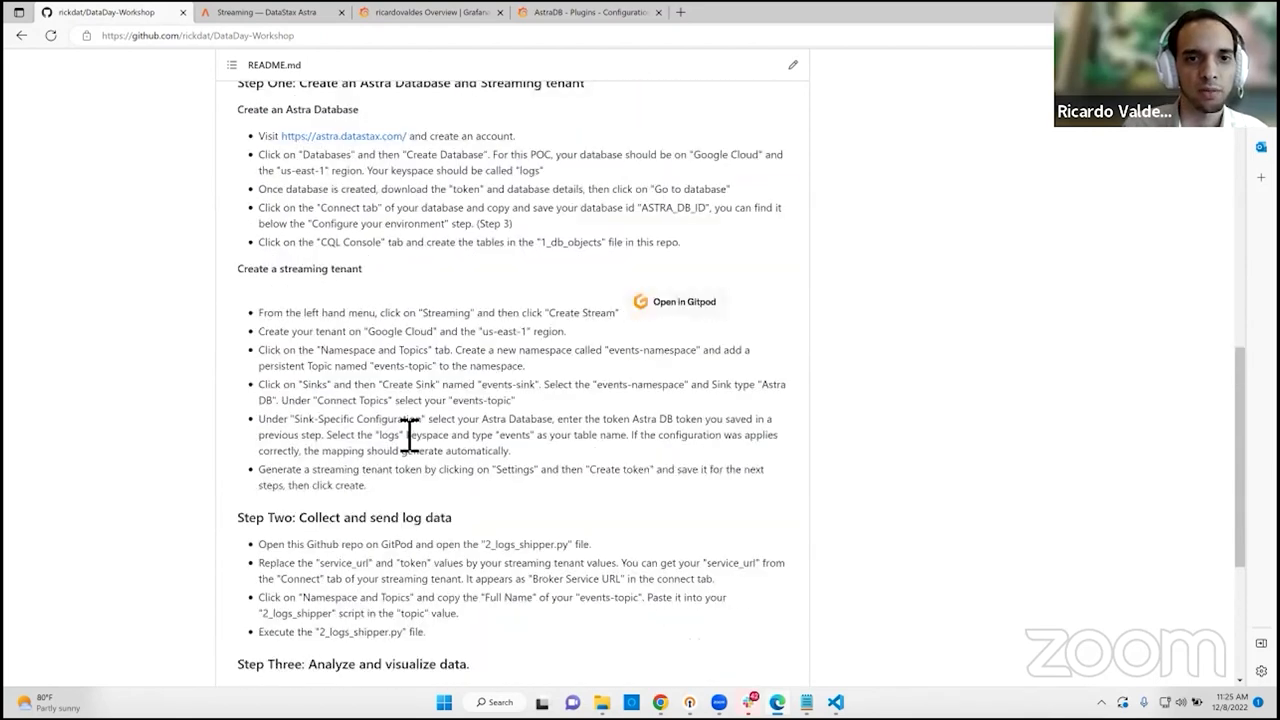
{"action": "scroll", "coordinate": [470, 405], "scroll_direction": "up", "scroll_amount": 2}
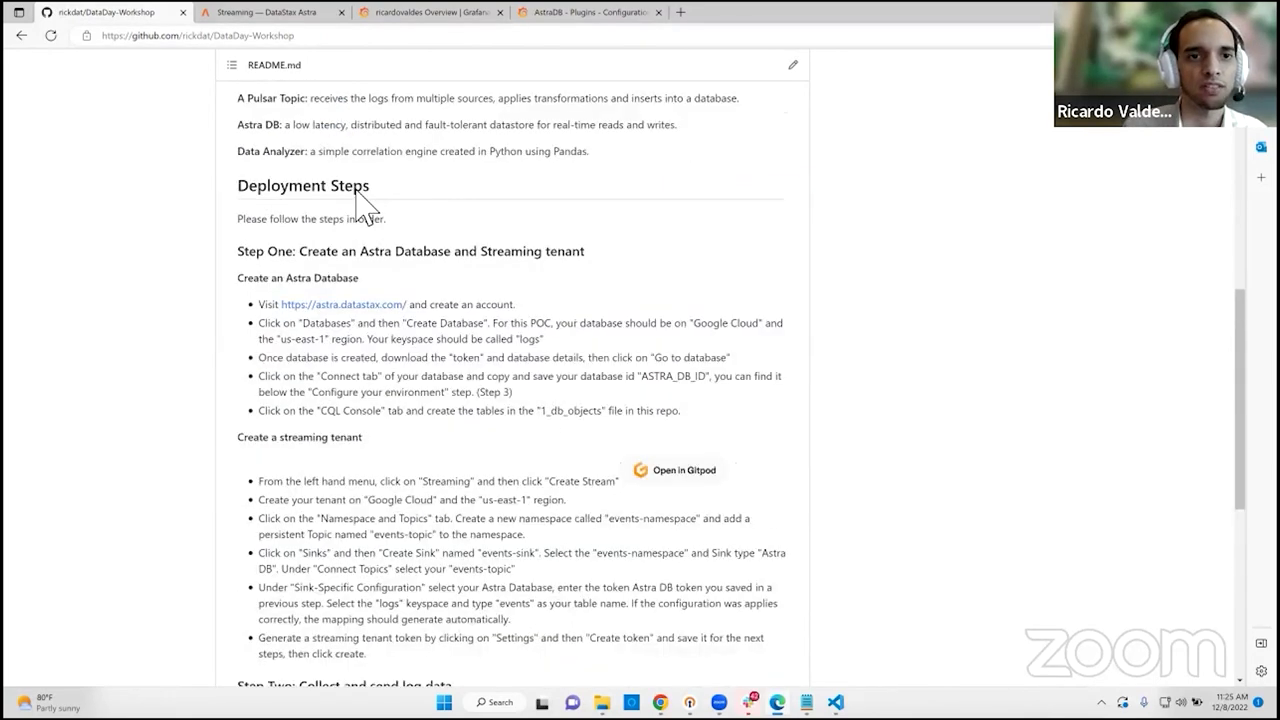
{"action": "scroll", "coordinate": [362, 205], "scroll_direction": "up", "scroll_amount": 3}
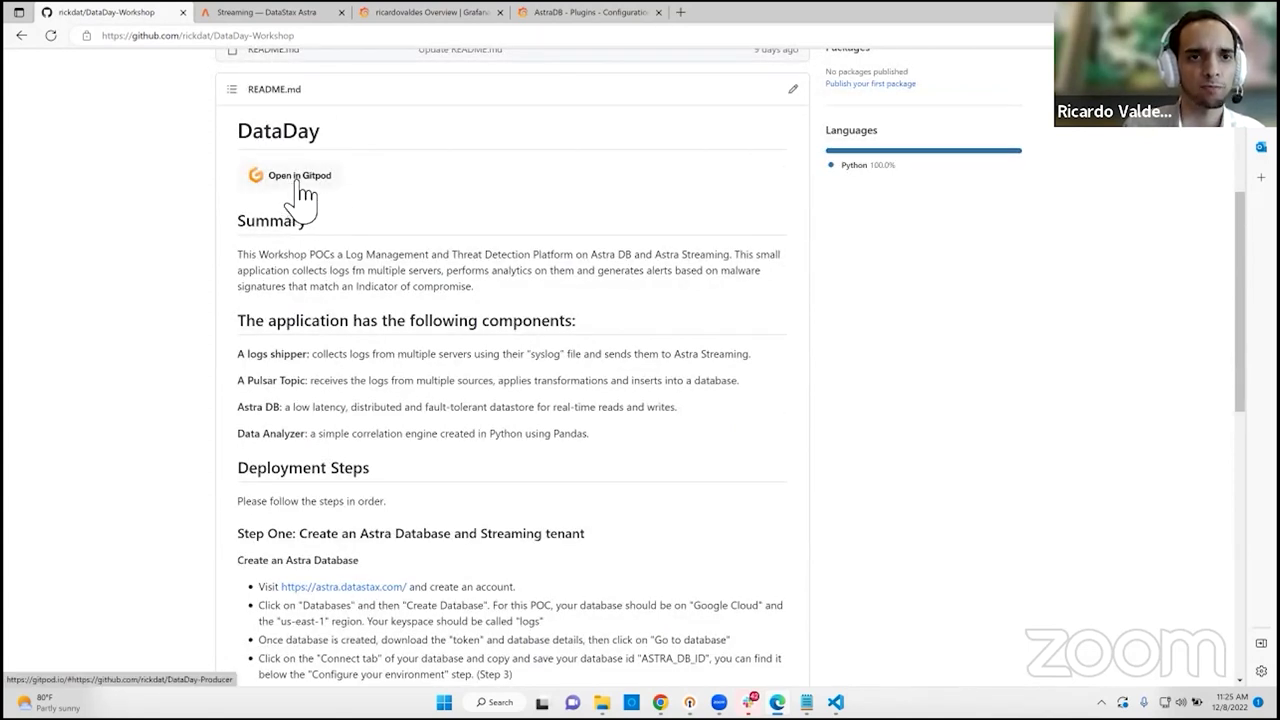
{"action": "left_click", "coordinate": [300, 185]}
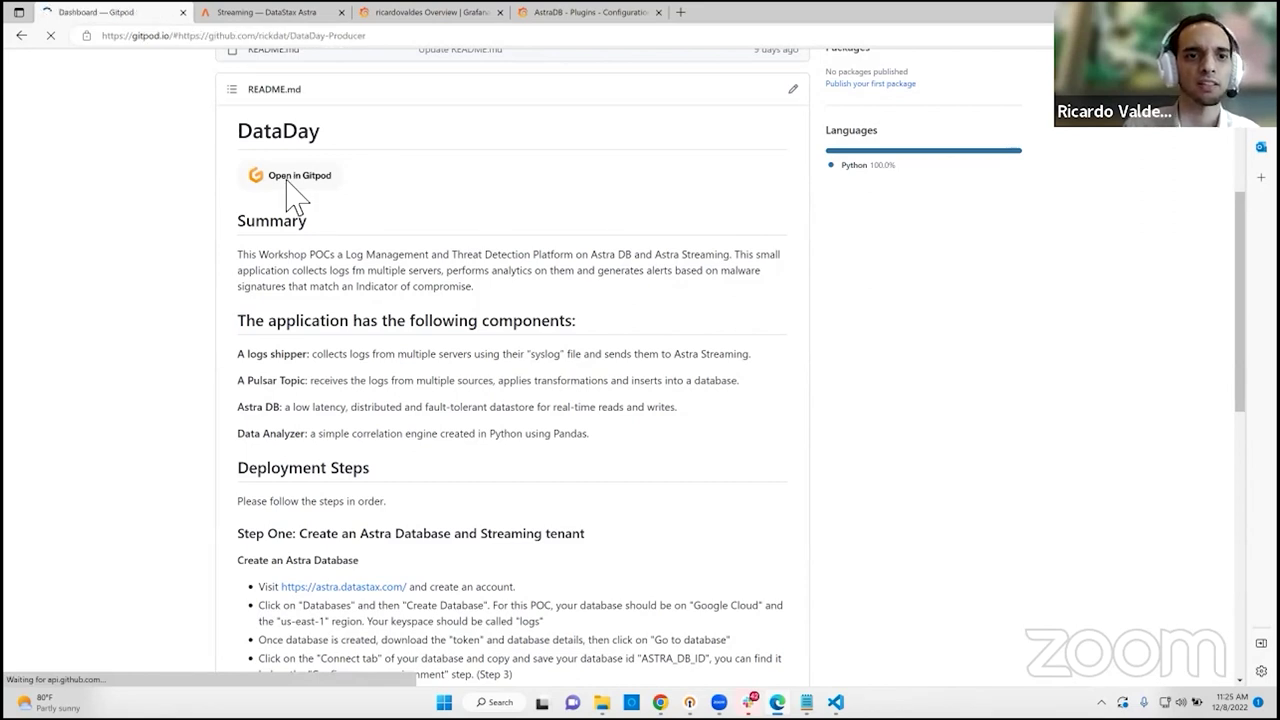
{"action": "left_click", "coordinate": [20, 45]}
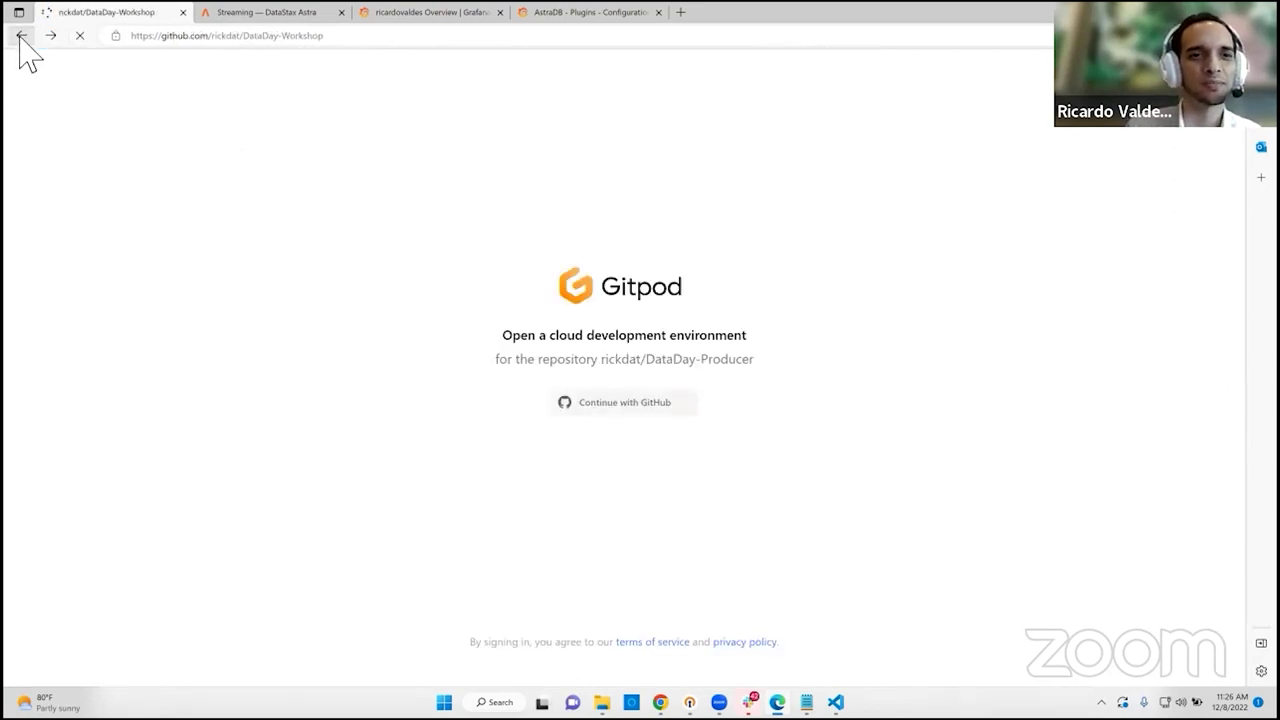
{"action": "right_click", "coordinate": [288, 178]}
{"action": "left_click", "coordinate": [304, 187]}
{"action": "left_click", "coordinate": [262, 14]}
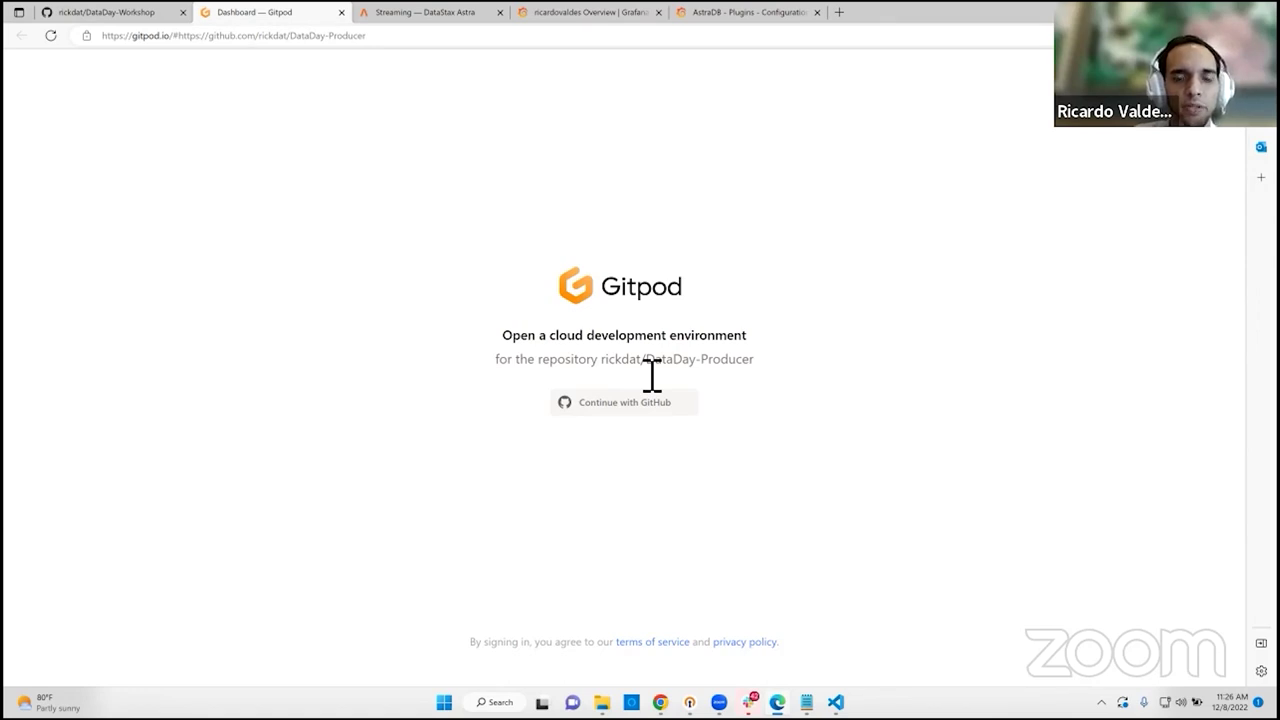
{"action": "left_click", "coordinate": [622, 404]}
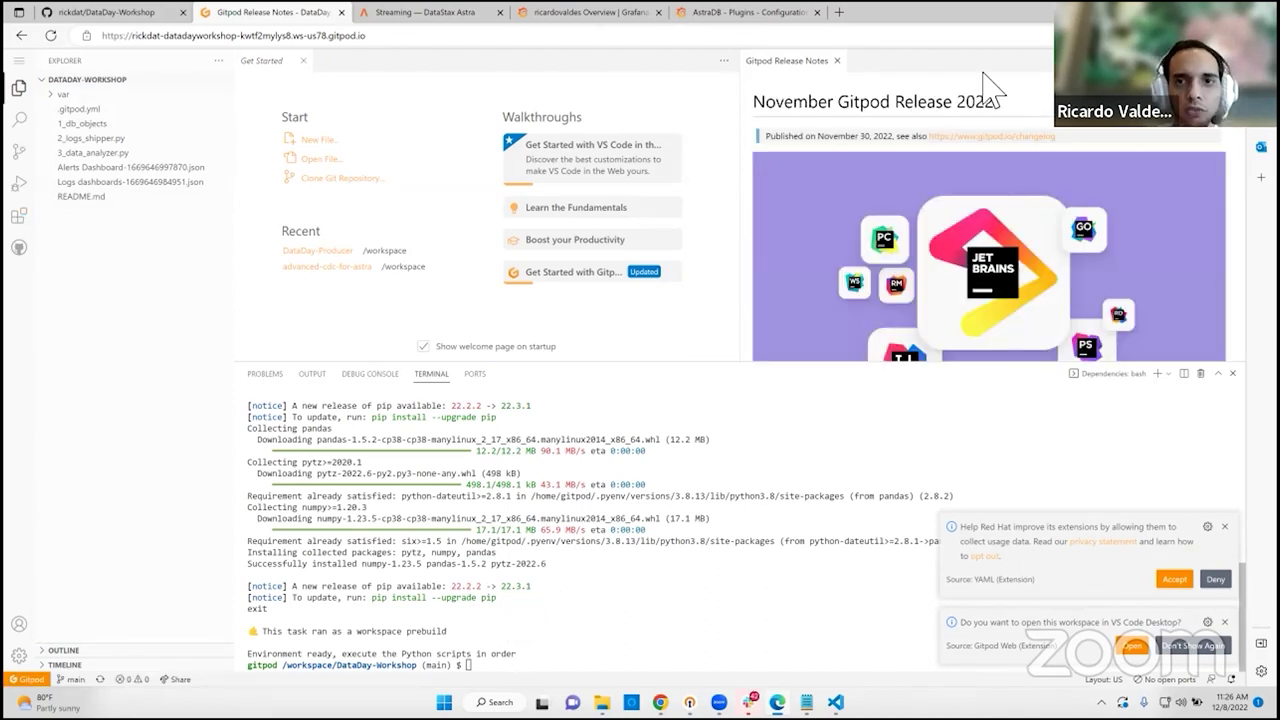
Step: Close the Gitpod release notes and Get Started pages, and open 2_logs_shipper.py from the DataDay-Workshop files
{"action": "left_click", "coordinate": [838, 61]}
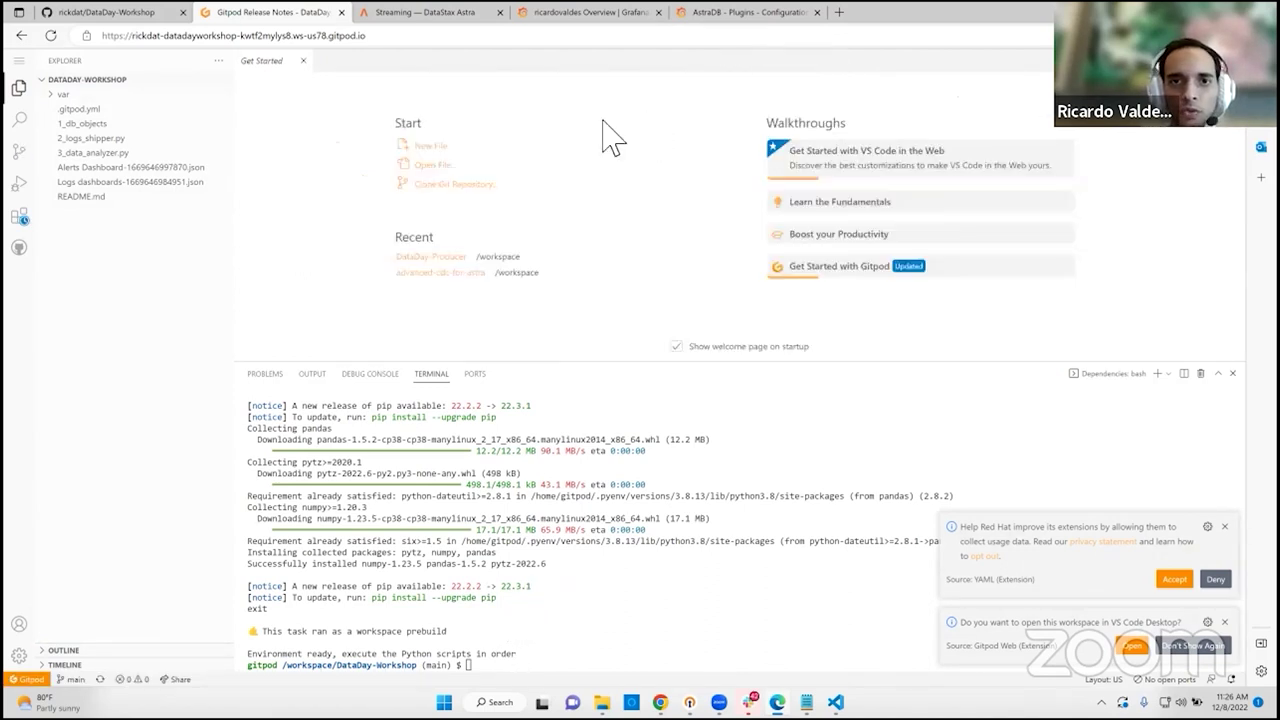
{"action": "left_click", "coordinate": [304, 61]}
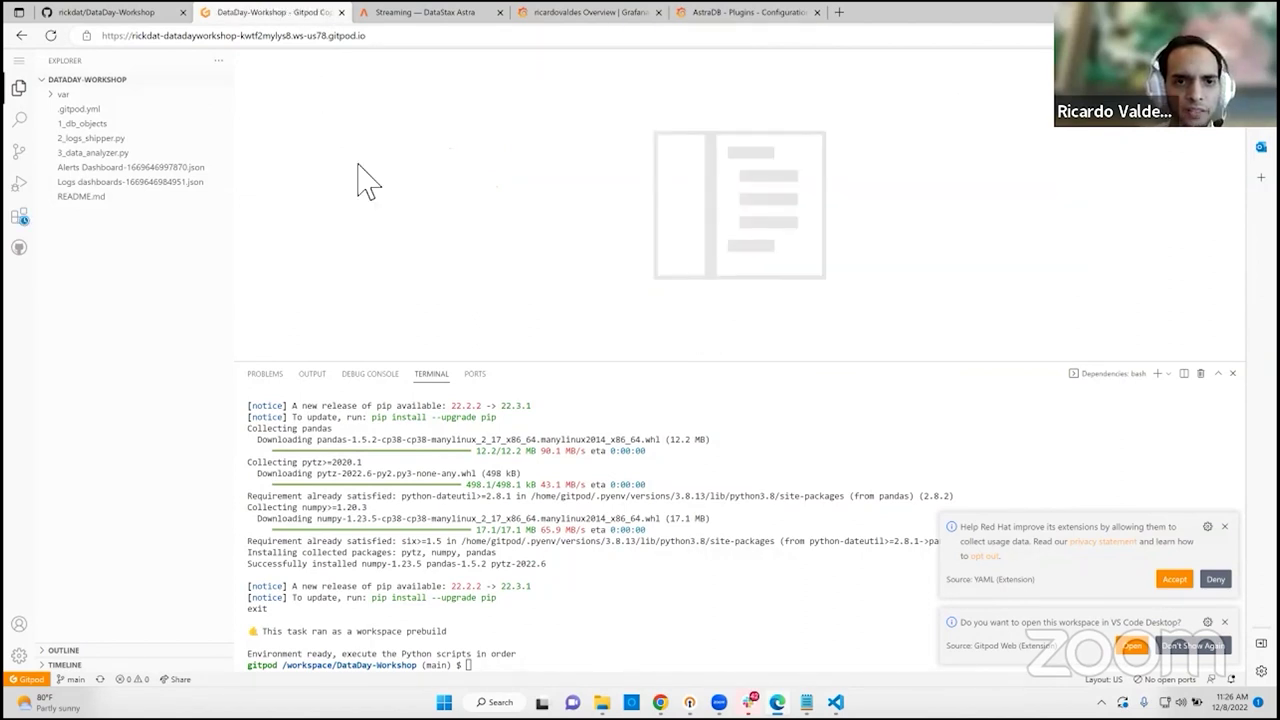
{"action": "left_click", "coordinate": [124, 141]}
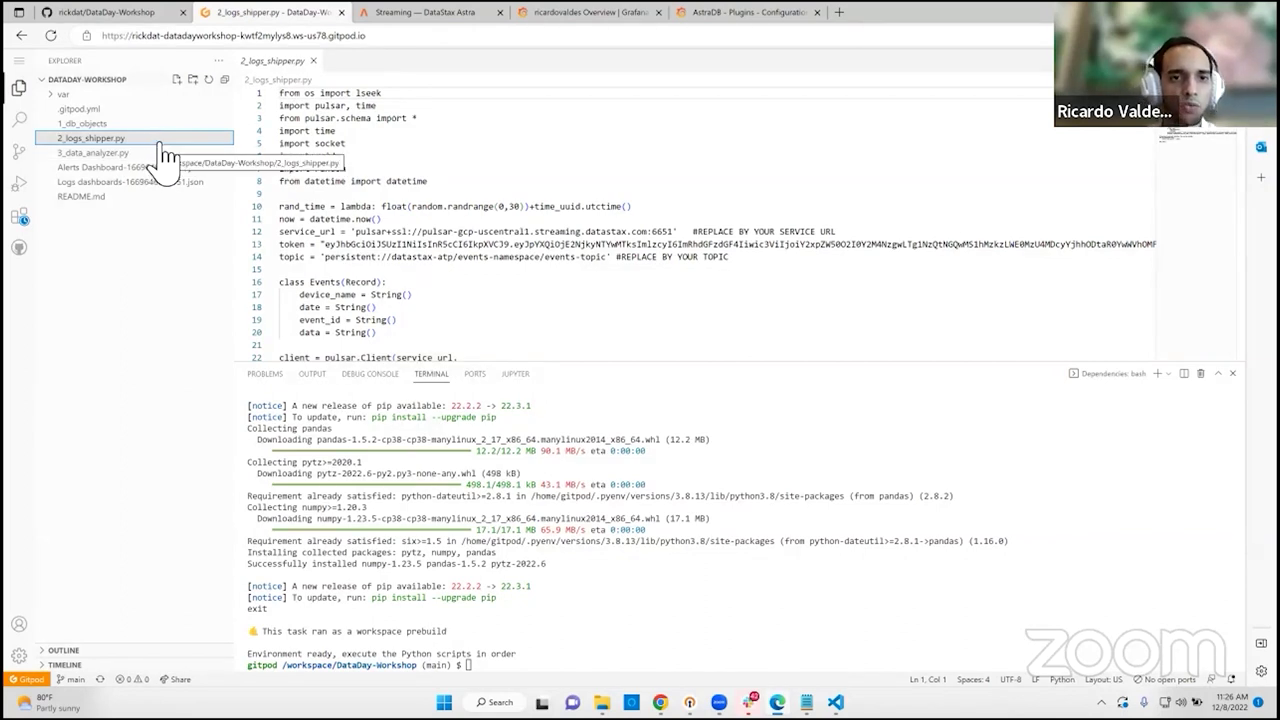
Step: Examine the service_url, token and topic variables in 2_logs_shipper.py, and read the README instructions for replacing them
{"action": "left_click", "coordinate": [753, 275]}
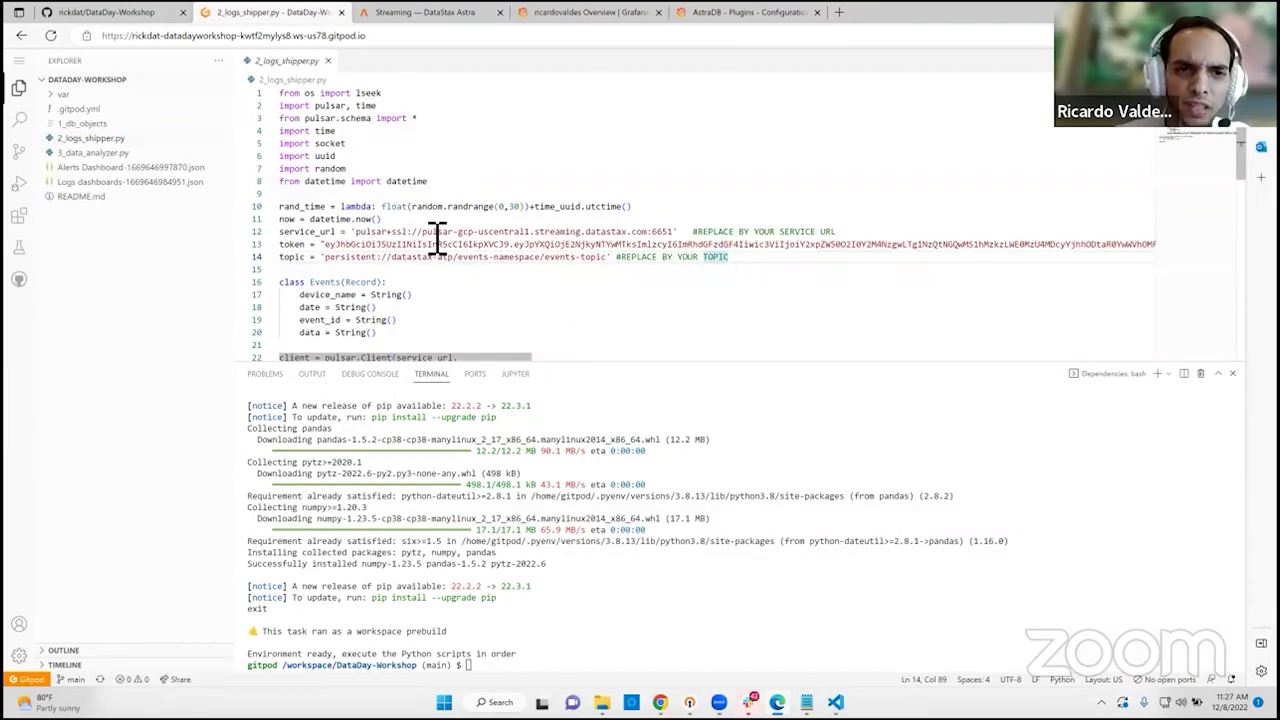
{"action": "left_click_drag", "start_coordinate": [356, 232], "coordinate": [664, 232]}
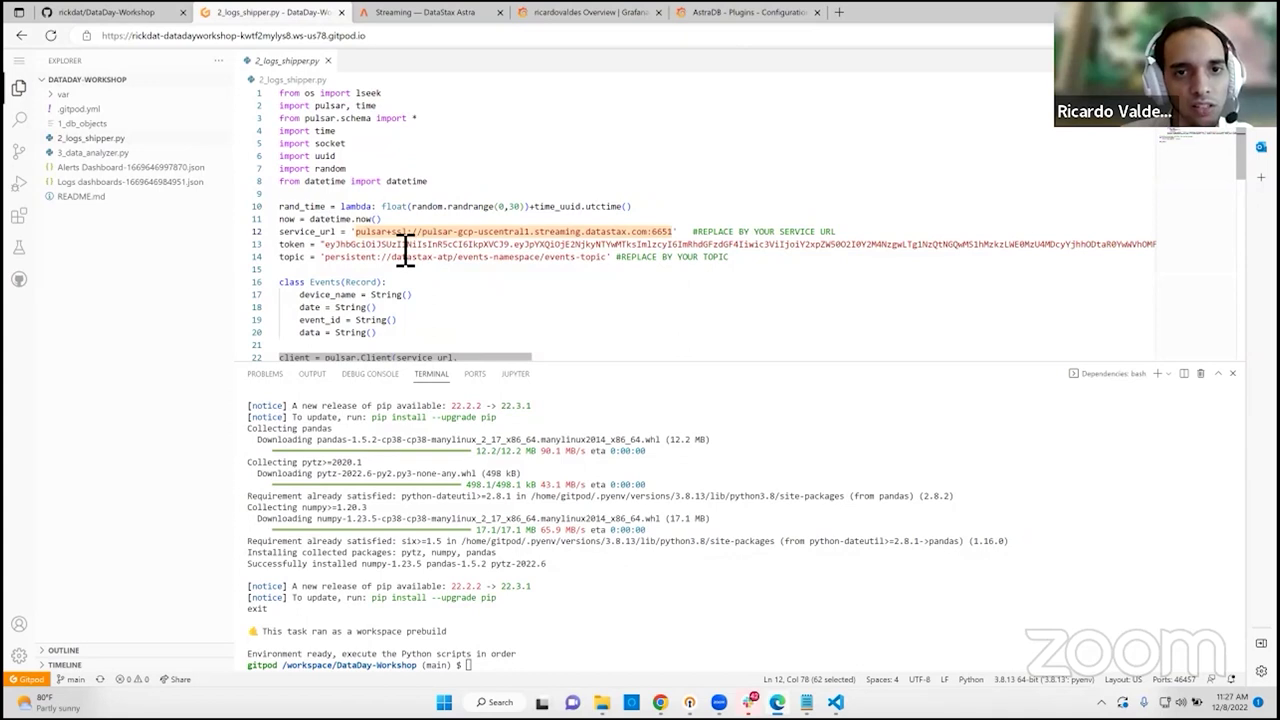
{"action": "left_click_drag", "start_coordinate": [325, 246], "coordinate": [427, 246]}
{"action": "left_click_drag", "start_coordinate": [324, 260], "coordinate": [482, 262]}
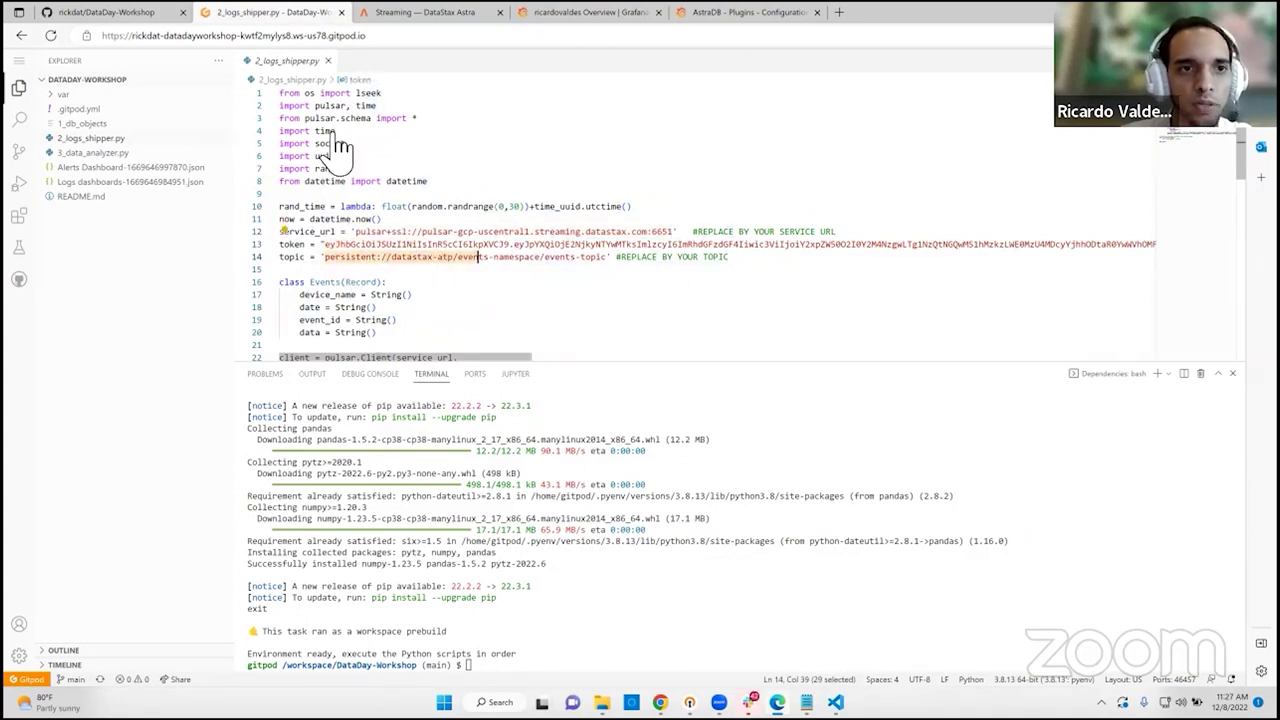
{"action": "left_click", "coordinate": [110, 18]}
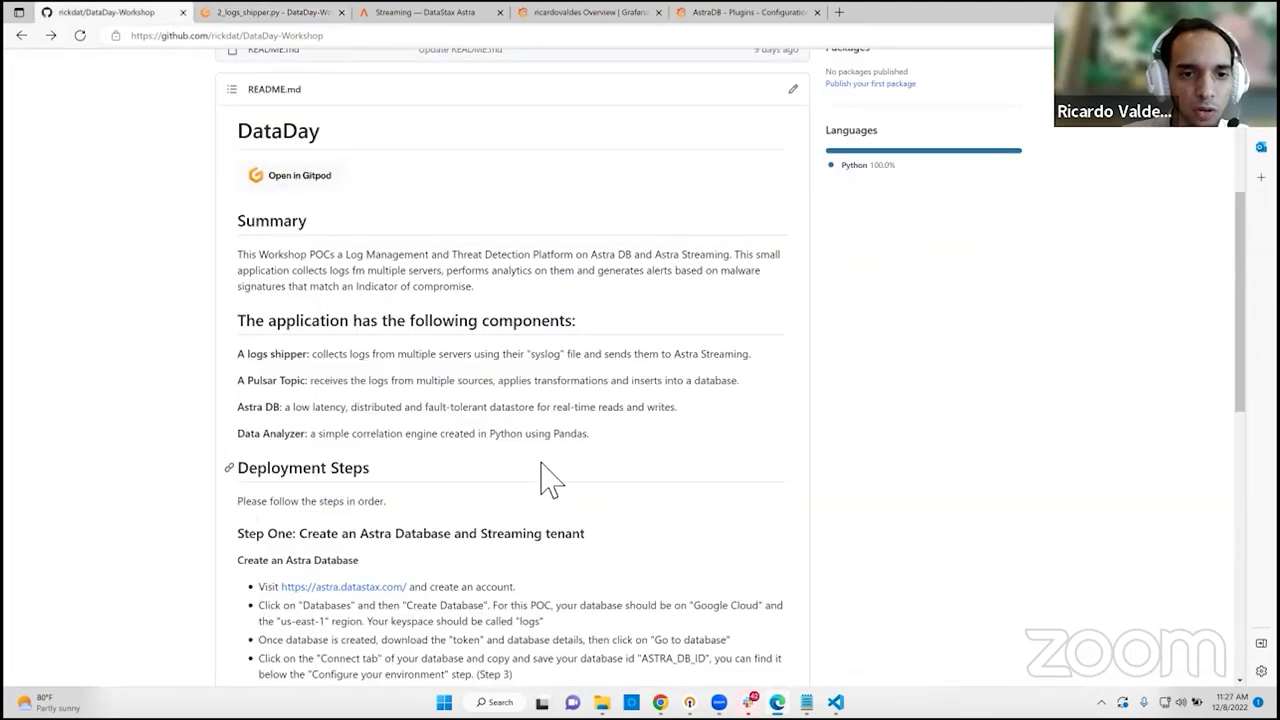
{"action": "scroll", "coordinate": [541, 464], "scroll_direction": "down", "scroll_amount": 1}
{"action": "scroll", "coordinate": [556, 476], "scroll_direction": "down", "scroll_amount": 7}
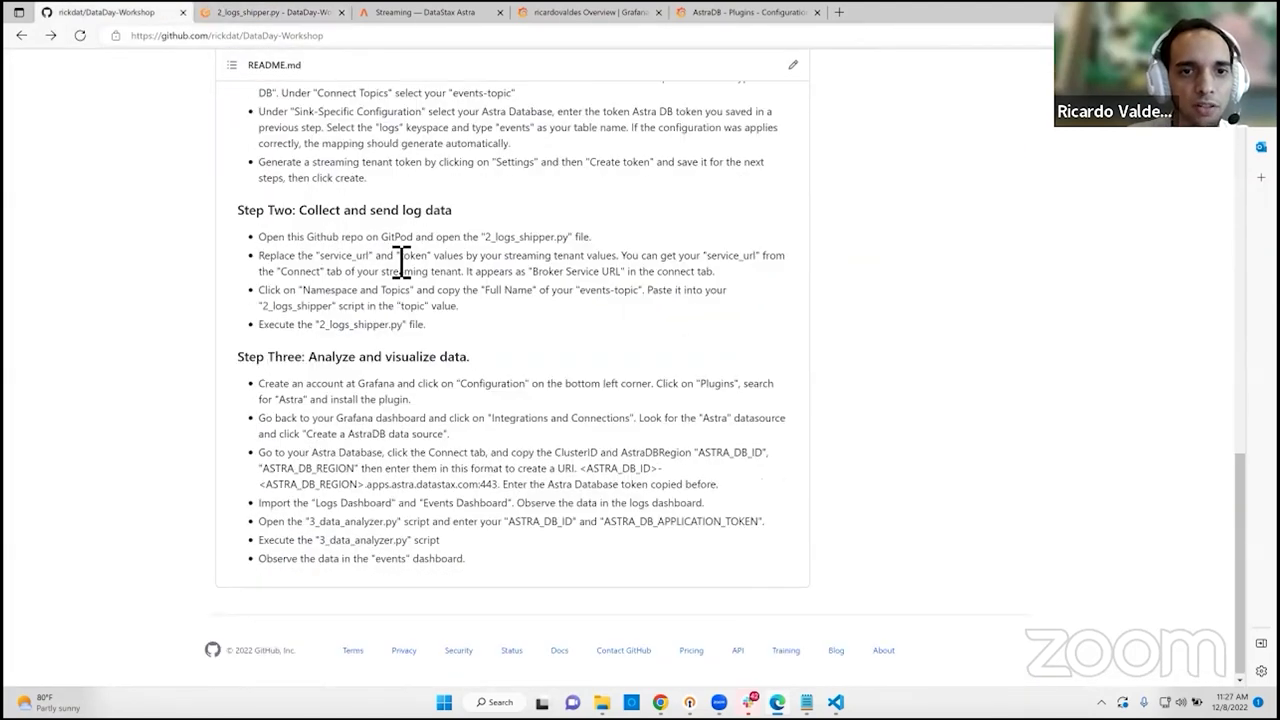
{"action": "double_click", "coordinate": [344, 251]}
{"action": "double_click", "coordinate": [413, 253]}
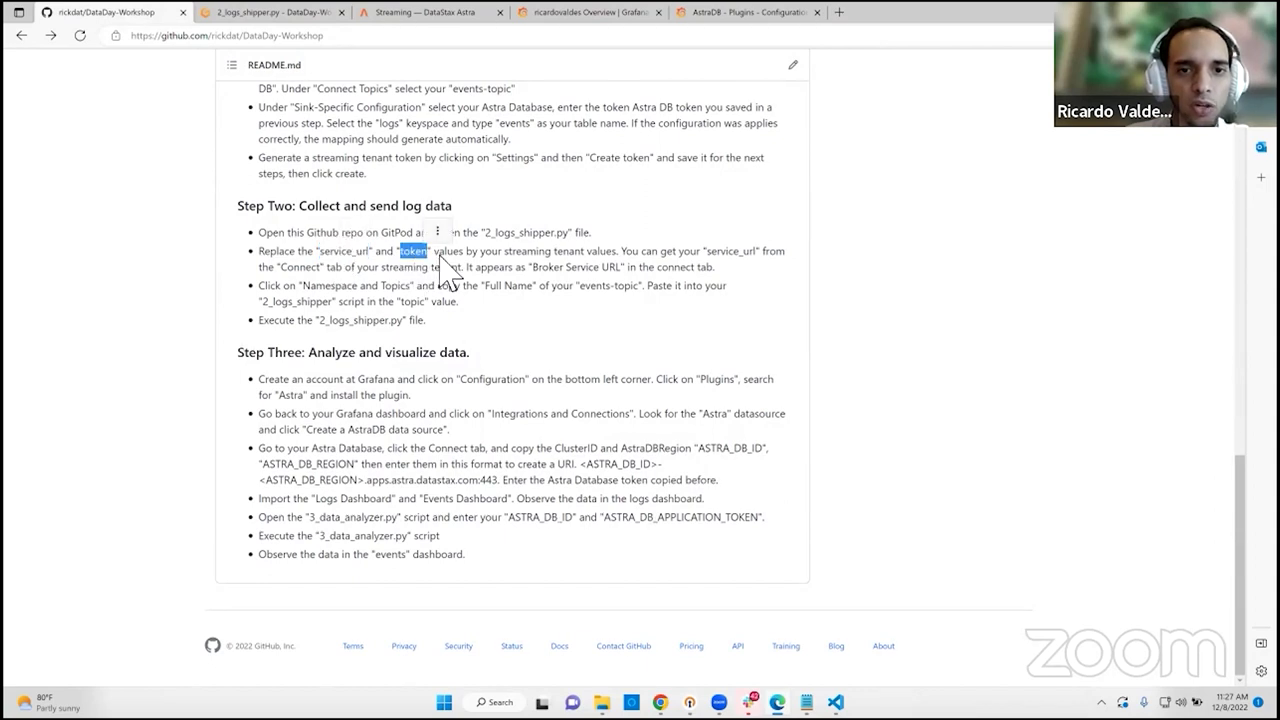
{"action": "double_click", "coordinate": [727, 252]}
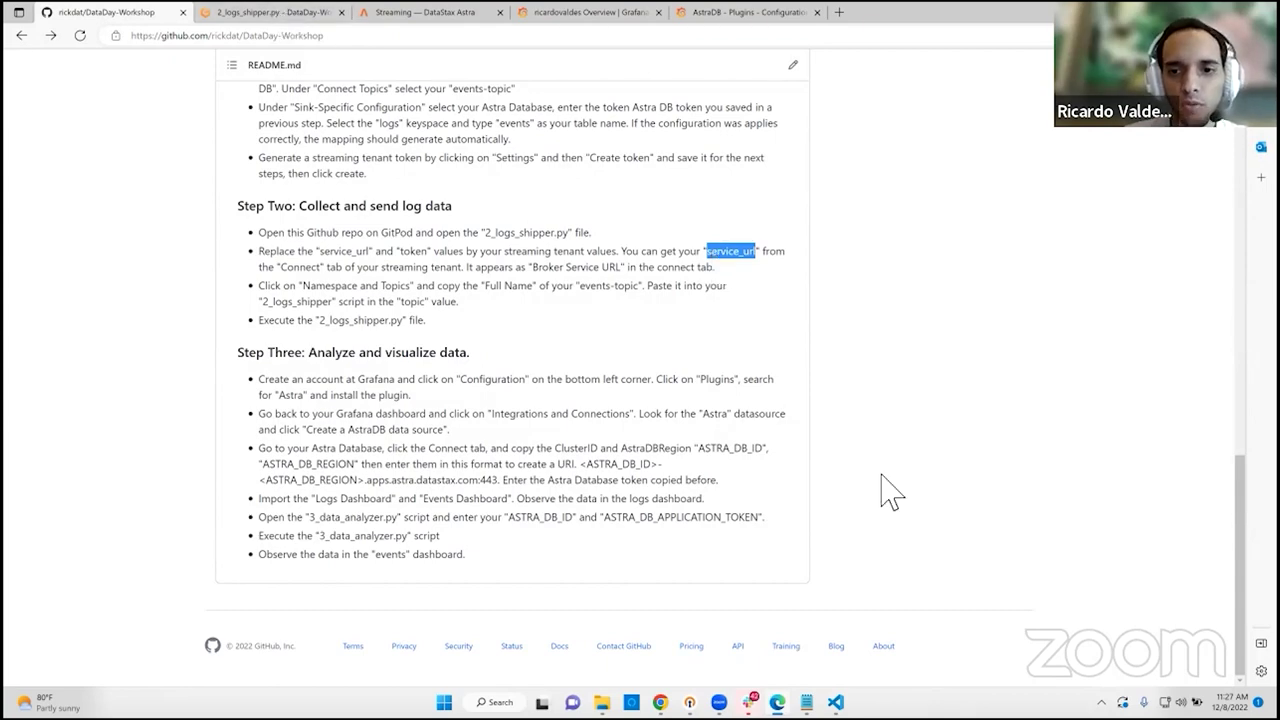
Step: Restore the browser from full screen to a smaller window that leaves the Notepad notes partly visible behind it
{"action": "key", "text": "super+Down"}
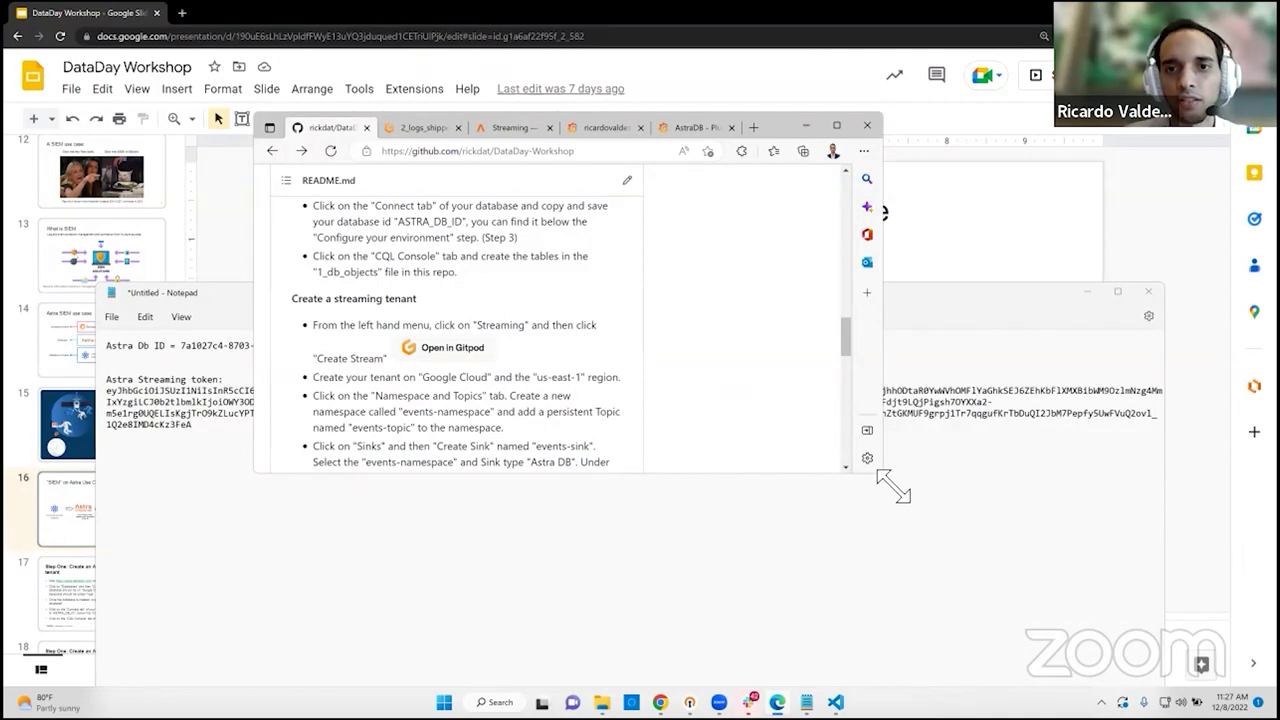
{"action": "key", "text": "super+Up"}
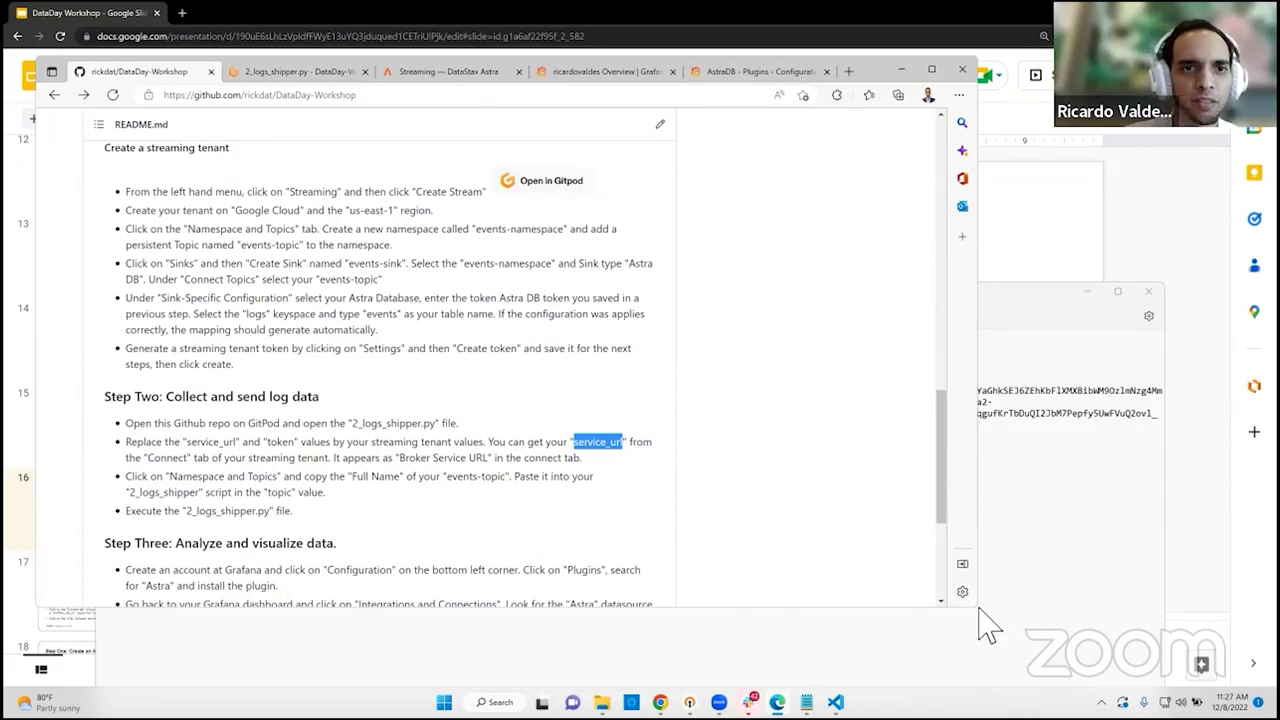
{"action": "key", "text": "super+Up"}
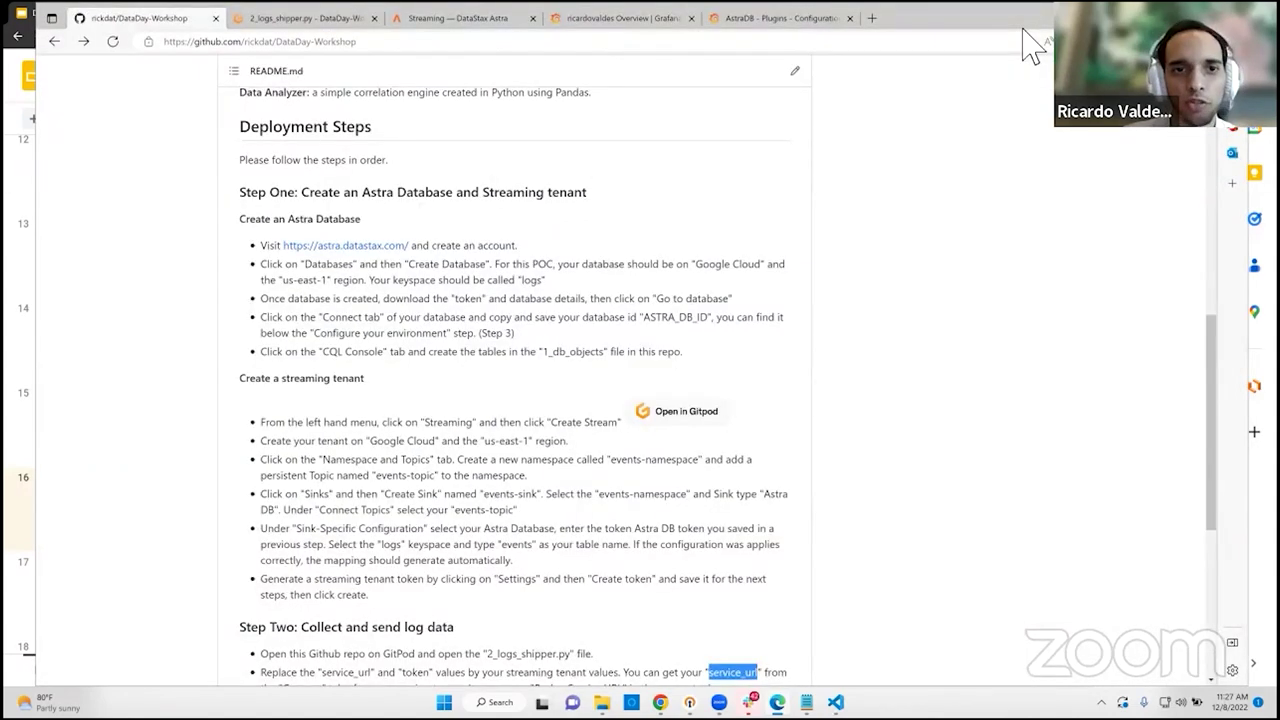
{"action": "key", "text": "super+Down"}
Step: Copy the Broker Service URL from the connection details of the datastaxatpstreaming tenant
{"action": "left_click", "coordinate": [517, 96]}
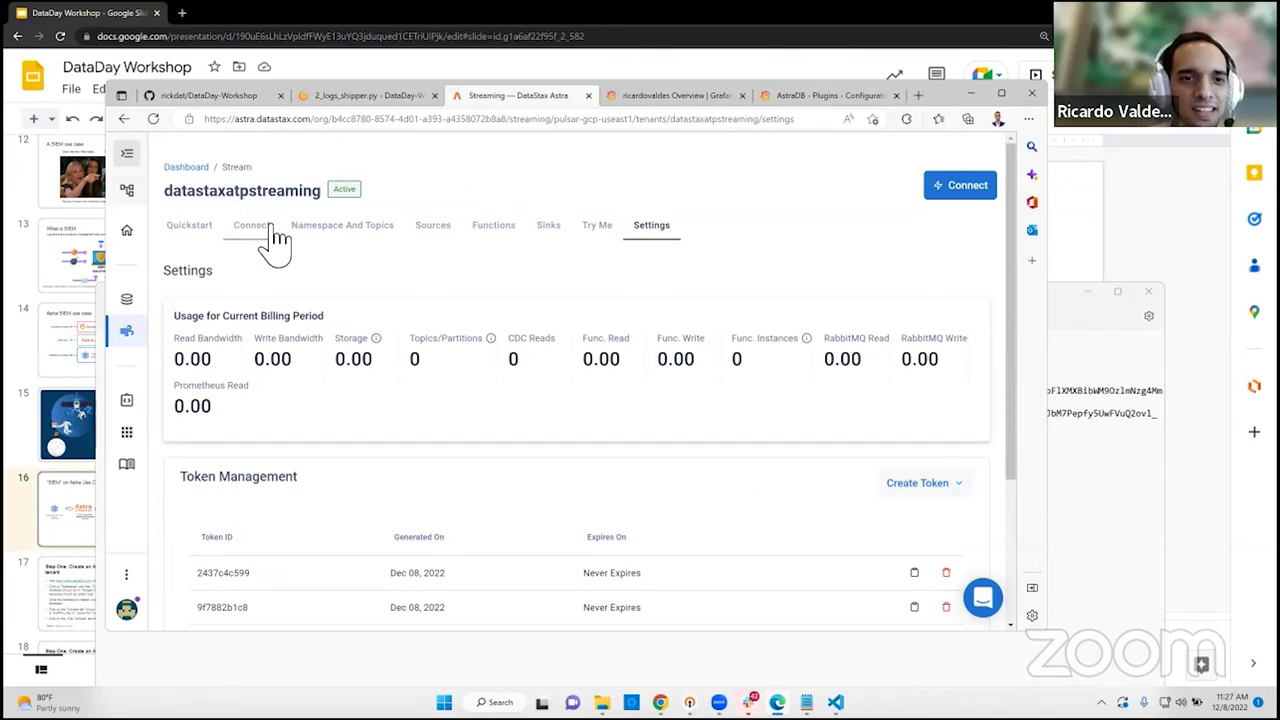
{"action": "left_click", "coordinate": [272, 232]}
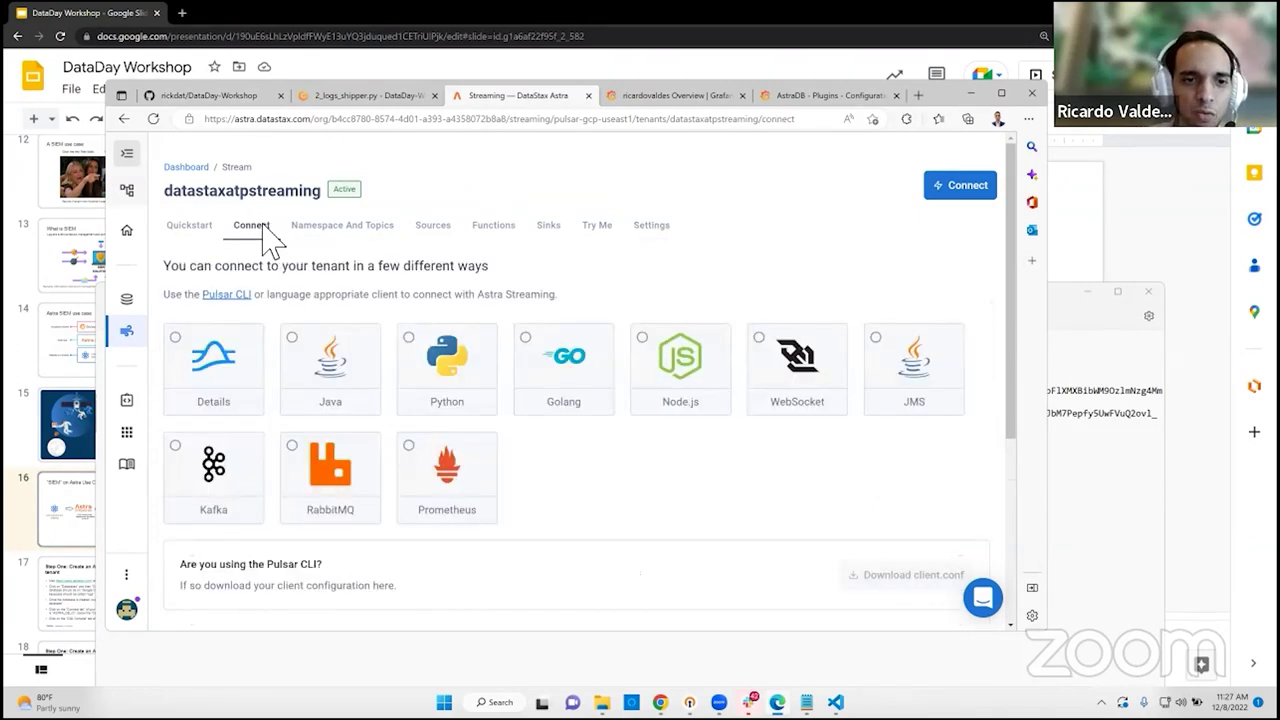
{"action": "scroll", "coordinate": [600, 495], "scroll_direction": "down", "scroll_amount": 3}
{"action": "scroll", "coordinate": [600, 495], "scroll_direction": "down", "scroll_amount": 1}
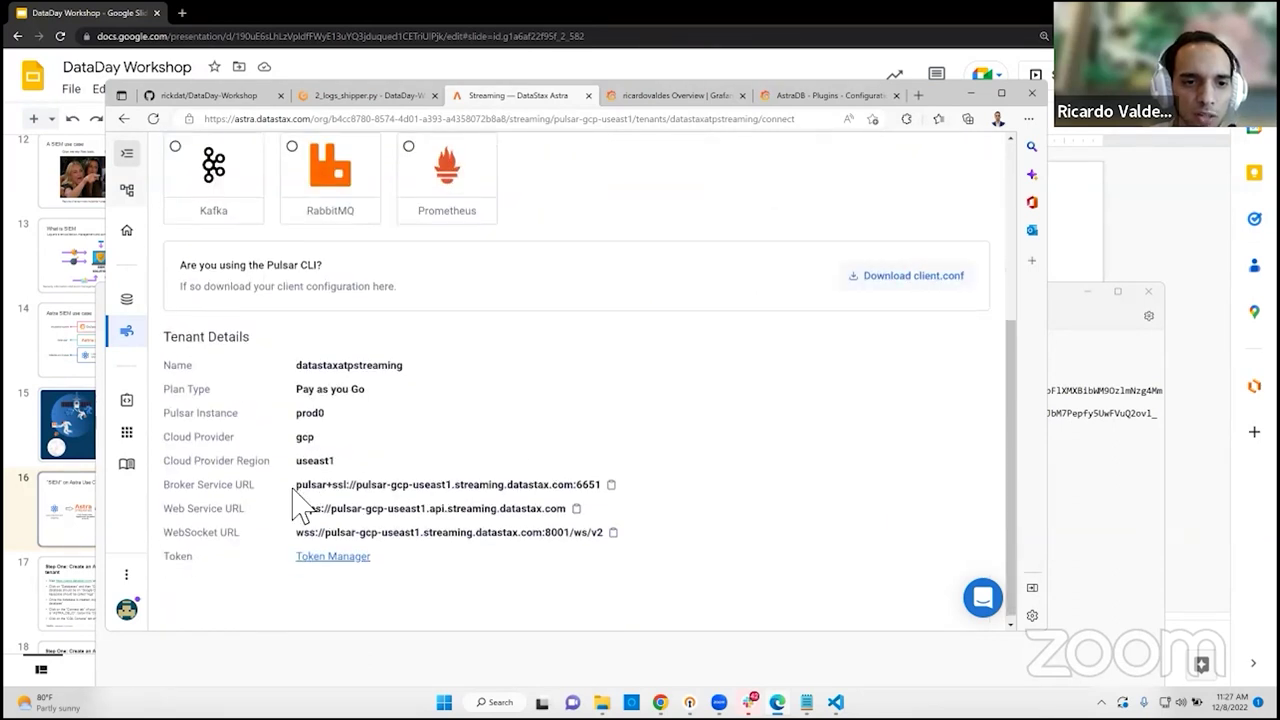
{"action": "left_click_drag", "start_coordinate": [270, 495], "coordinate": [174, 490]}
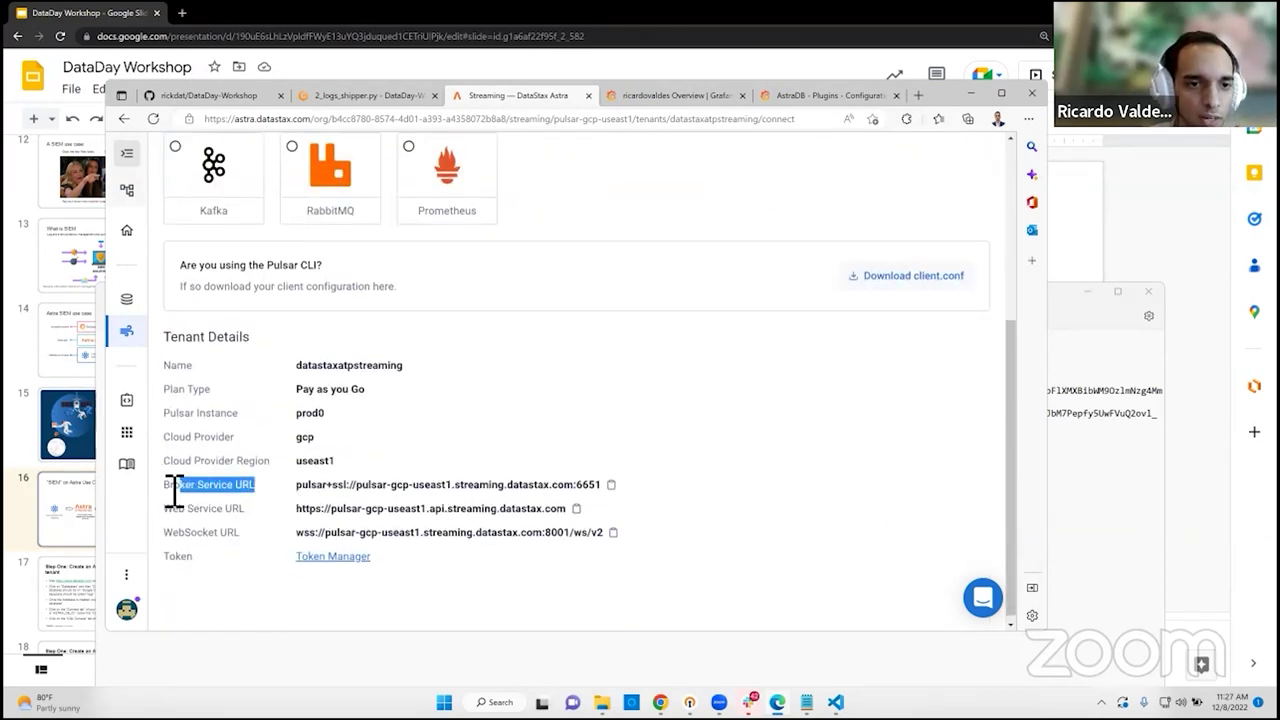
{"action": "left_click", "coordinate": [610, 486]}
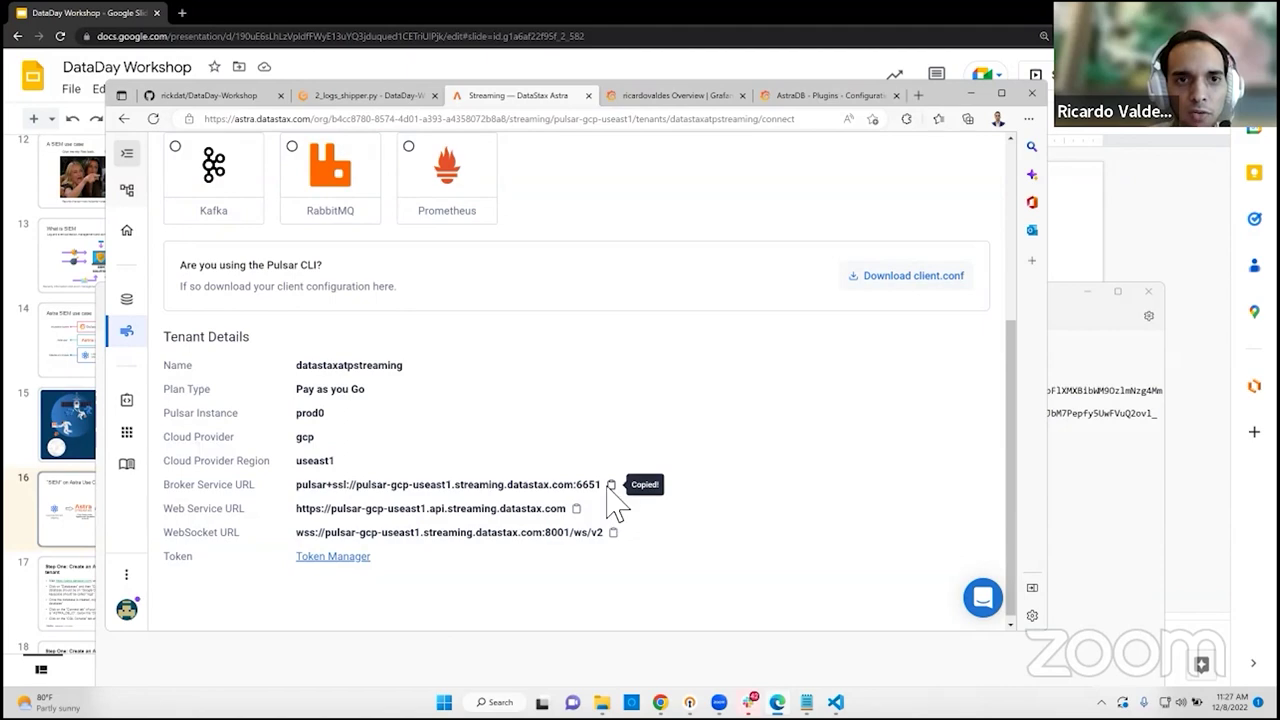
Step: Replace the service_url value in 2_logs_shipper.py with the copied Broker Service URL, pulsar+ssl://pulsar-gcp-useast1.streaming.datastax.com:6651
{"action": "left_click", "coordinate": [362, 98]}
{"action": "left_click_drag", "start_coordinate": [649, 320], "coordinate": [650, 445]}
{"action": "left_click", "coordinate": [560, 352]}
{"action": "left_click_drag", "start_coordinate": [459, 317], "coordinate": [783, 338]}
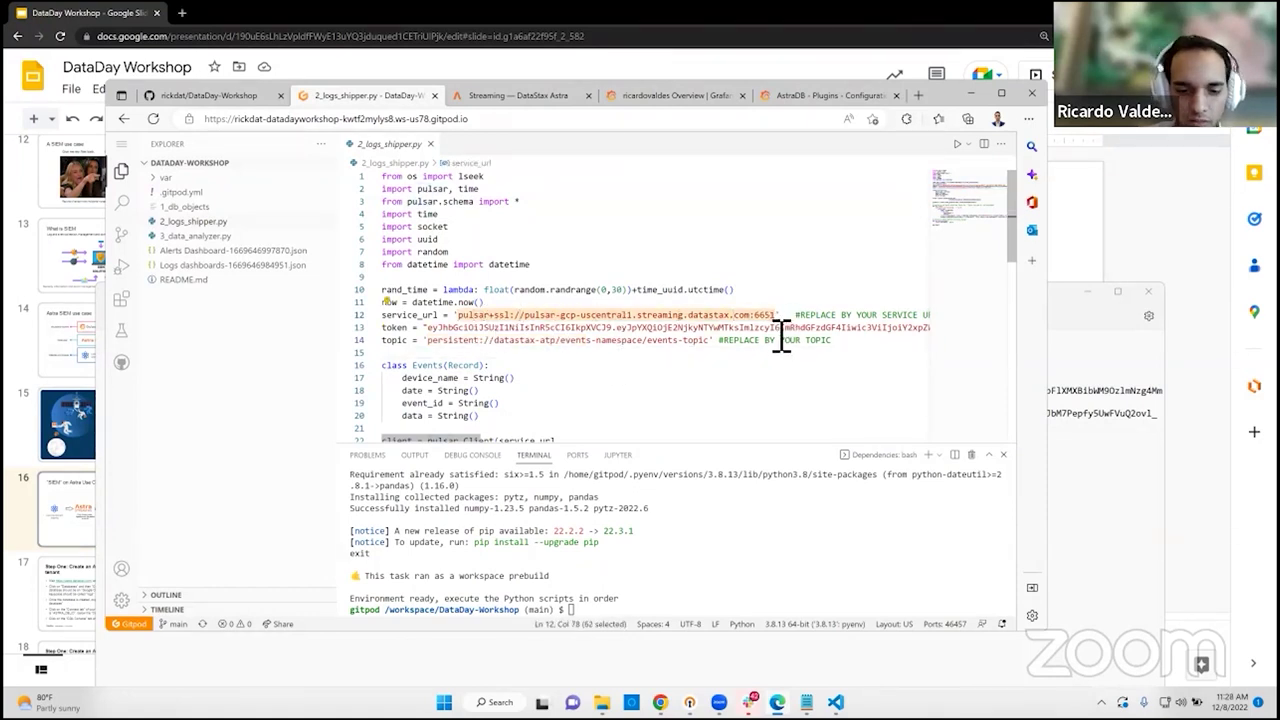
{"action": "key", "text": "BackSpace"}
{"action": "key", "text": "ctrl+v"}
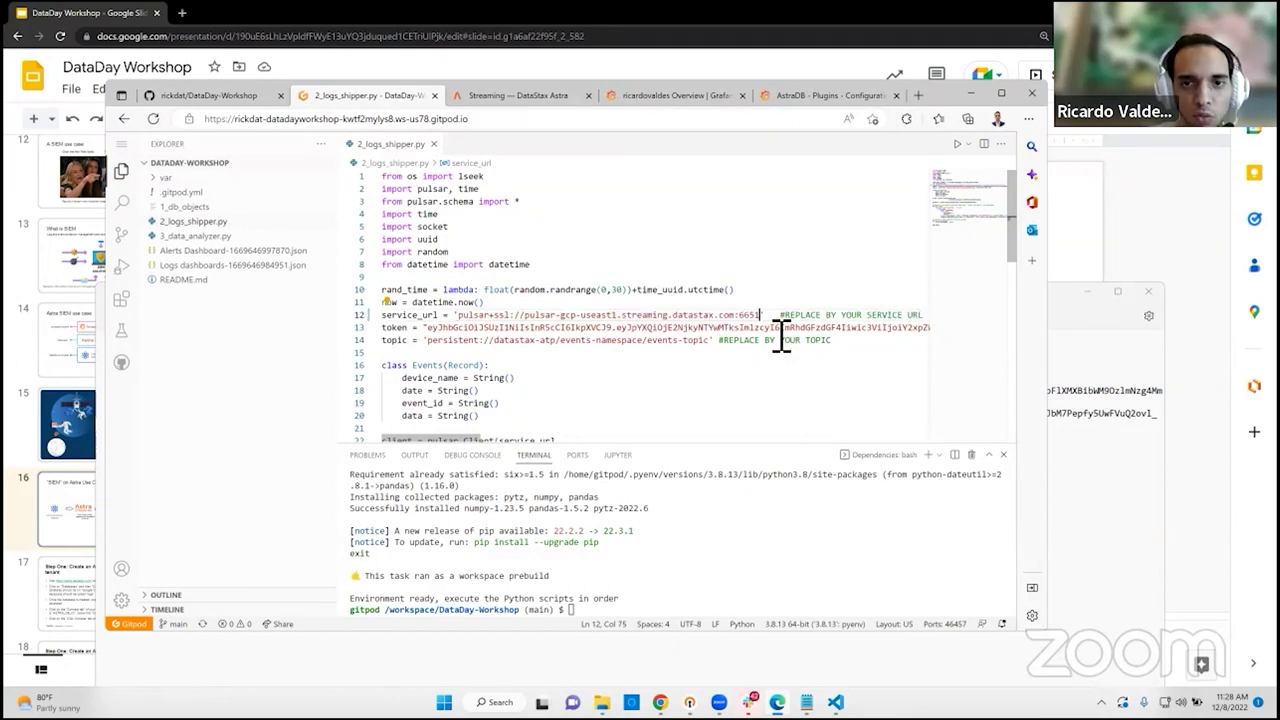
Step: Copy the Astra Streaming token from the Notepad notes and replace the token value in 2_logs_shipper.py with it
{"action": "double_click", "coordinate": [533, 329]}
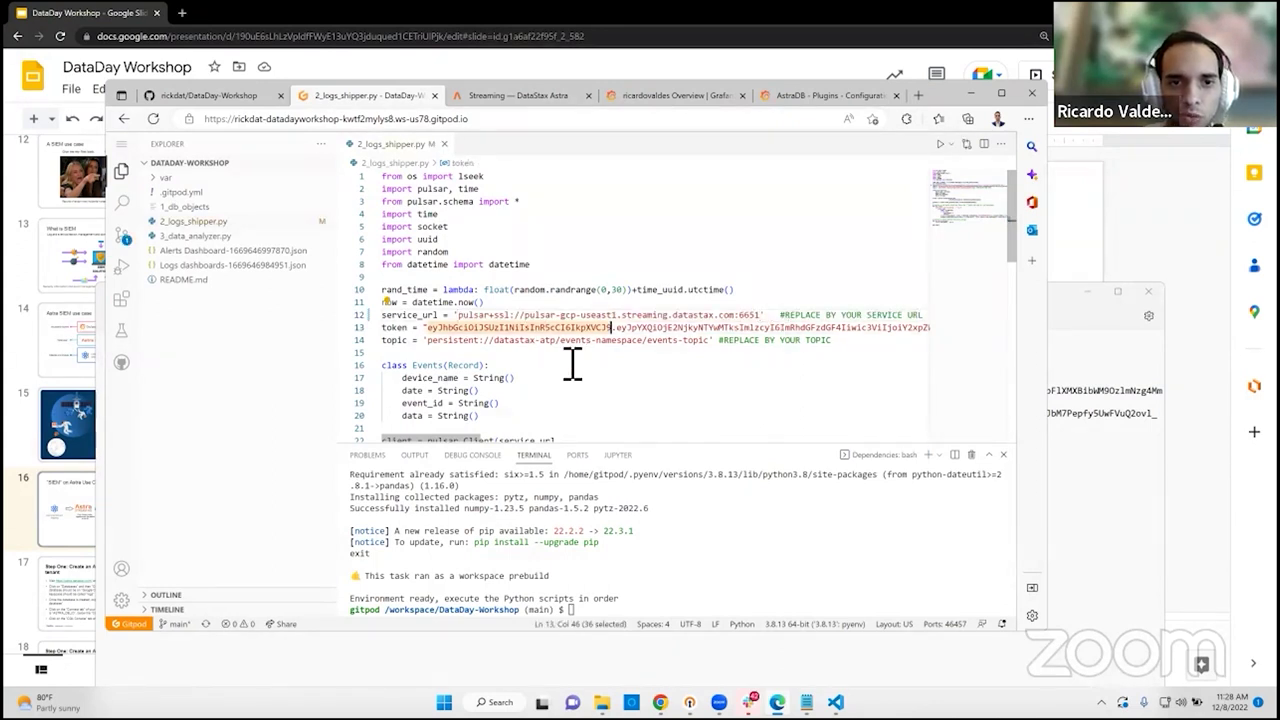
{"action": "mouse_move", "coordinate": [806, 702]}
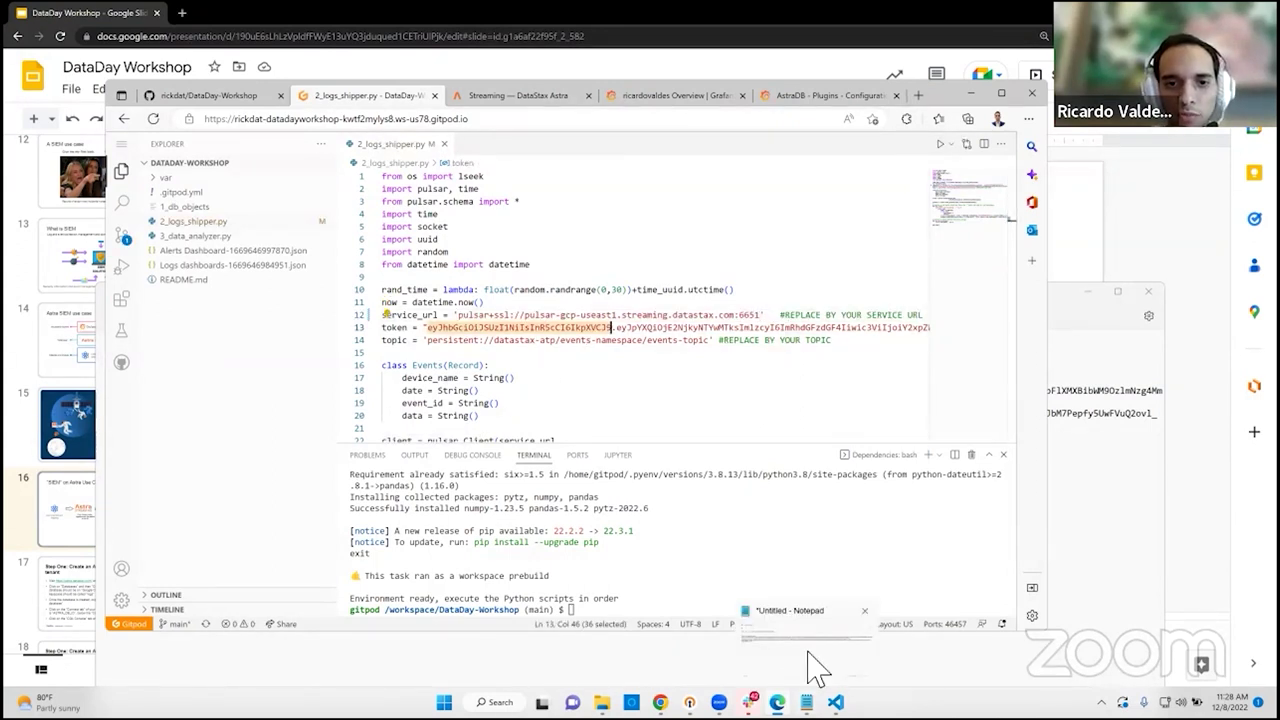
{"action": "left_click_drag", "start_coordinate": [203, 439], "coordinate": [108, 392]}
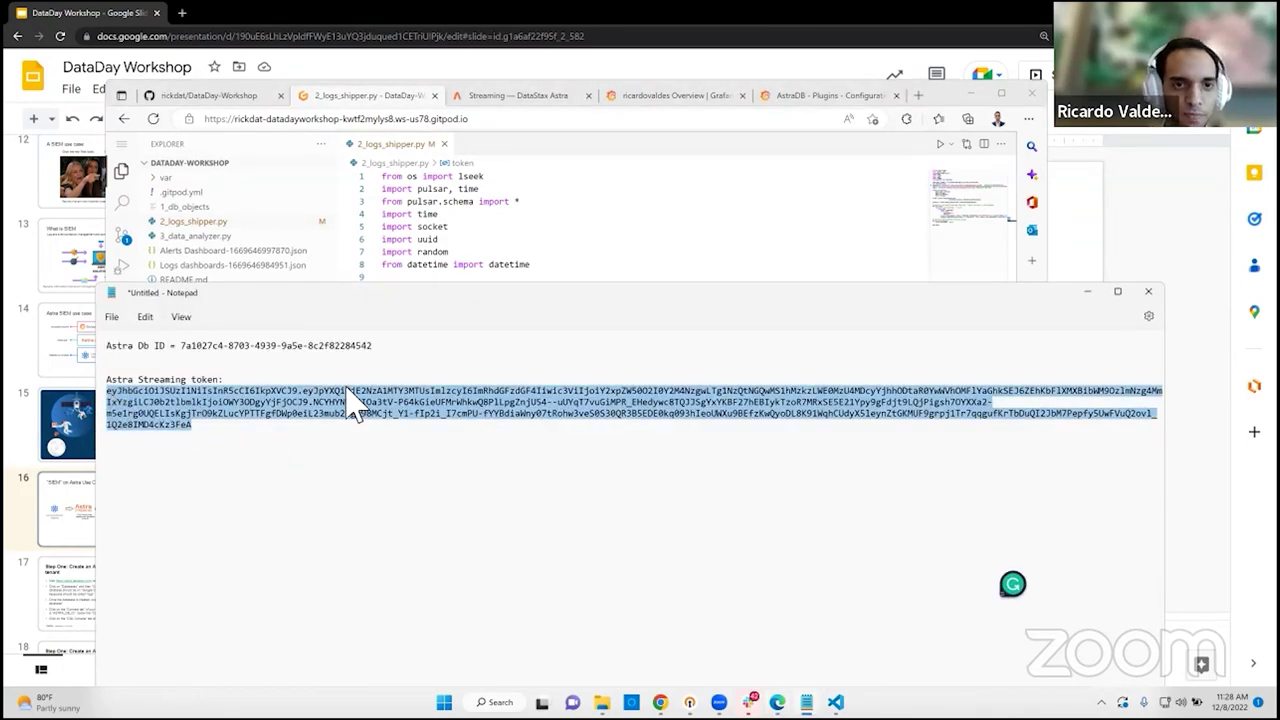
{"action": "key", "text": "alt+Tab"}
{"action": "left_click_drag", "start_coordinate": [428, 330], "coordinate": [565, 340]}
{"action": "mouse_move", "coordinate": [837, 345]}
{"action": "left_mouse_down"}
{"action": "mouse_move", "coordinate": [957, 343]}
{"action": "mouse_move", "coordinate": [820, 342]}
{"action": "left_mouse_up"}
{"action": "key", "text": "ctrl+v"}
{"action": "scroll", "coordinate": [405, 415], "scroll_direction": "left", "scroll_amount": 10}
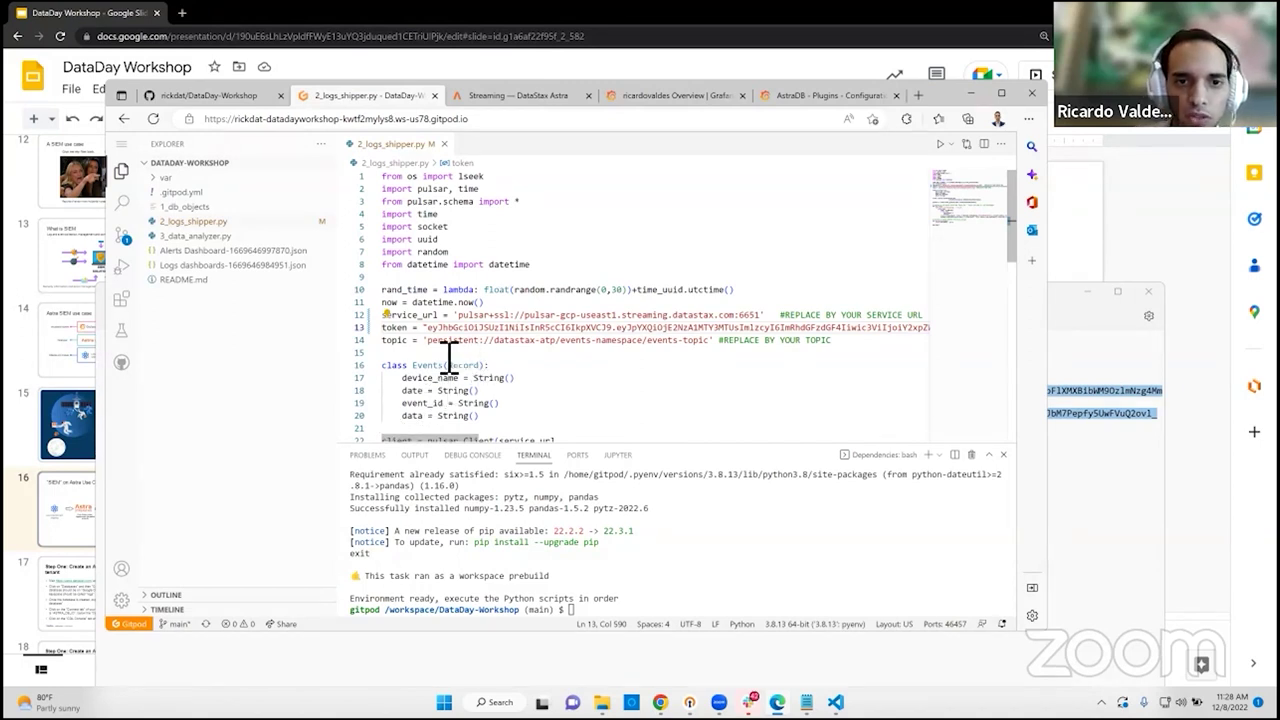
Step: Check the topic value in the script and read the README instruction on where to get the events-topic full name
{"action": "left_click_drag", "start_coordinate": [441, 354], "coordinate": [701, 359]}
{"action": "left_click", "coordinate": [215, 95]}
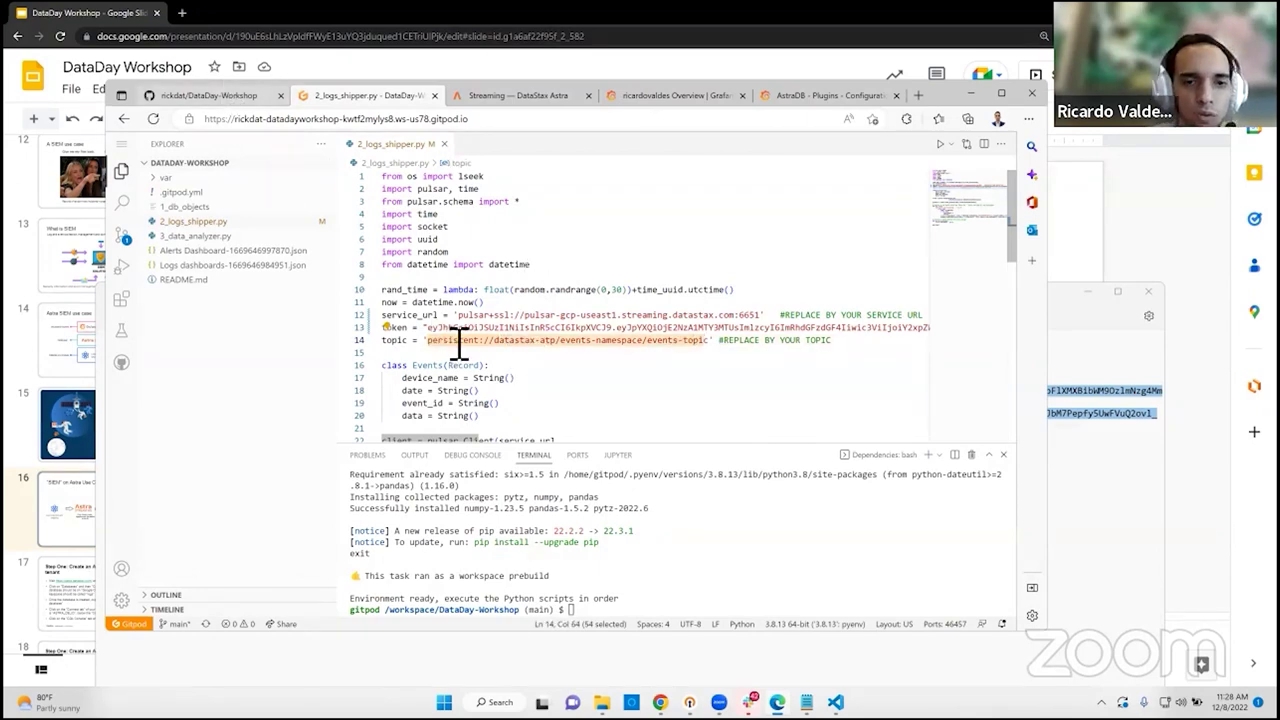
{"action": "scroll", "coordinate": [575, 480], "scroll_direction": "down", "scroll_amount": 2}
{"action": "scroll", "coordinate": [575, 480], "scroll_direction": "down", "scroll_amount": 2}
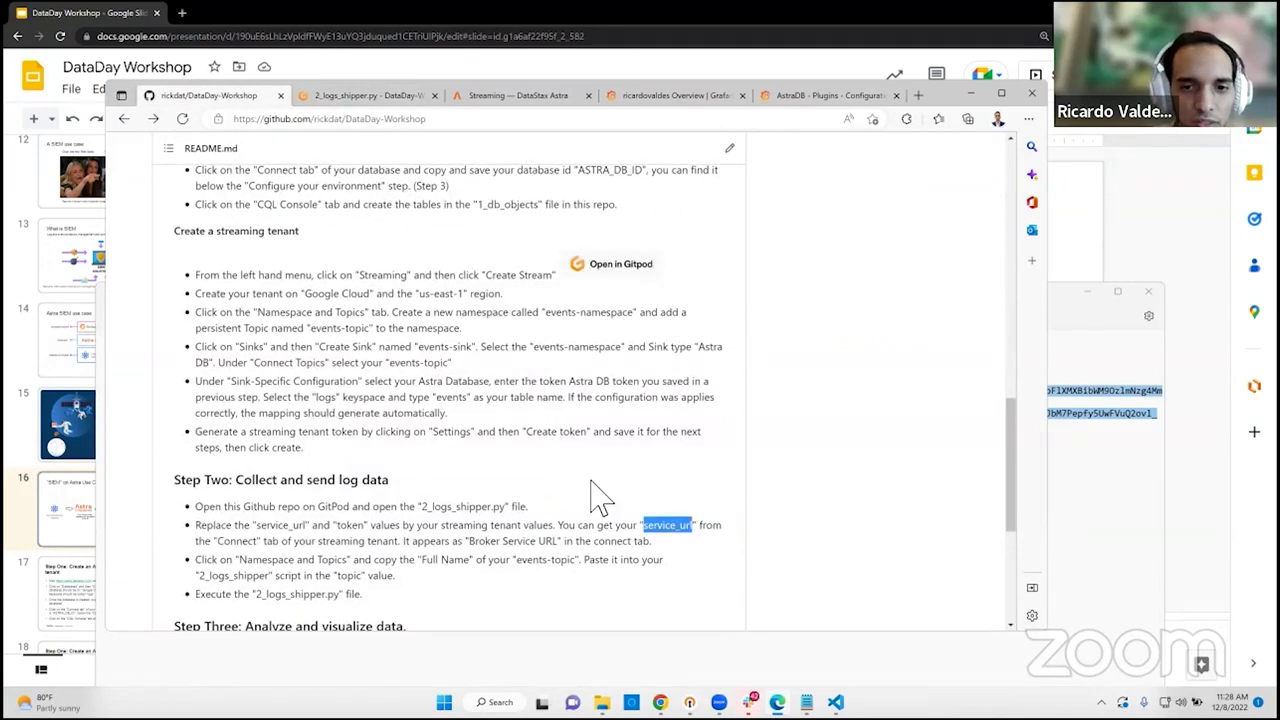
{"action": "double_click", "coordinate": [240, 543]}
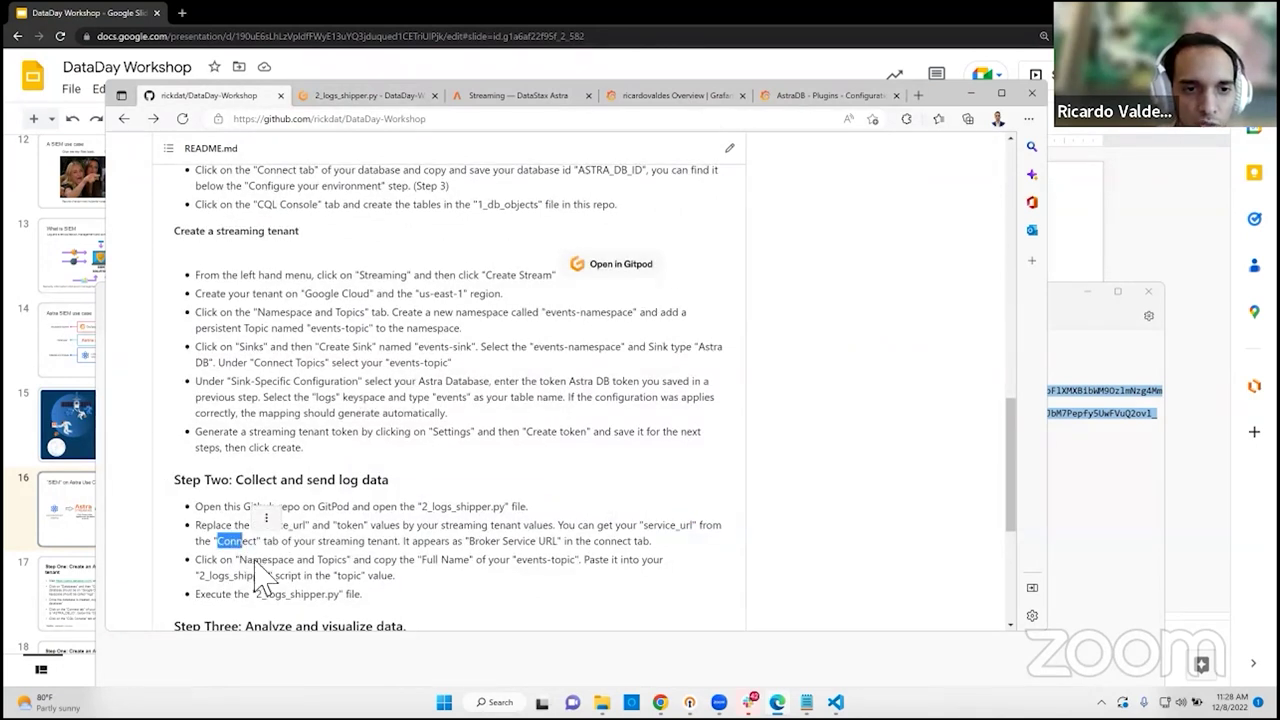
{"action": "left_click", "coordinate": [256, 572]}
{"action": "left_click_drag", "start_coordinate": [239, 560], "coordinate": [396, 577]}
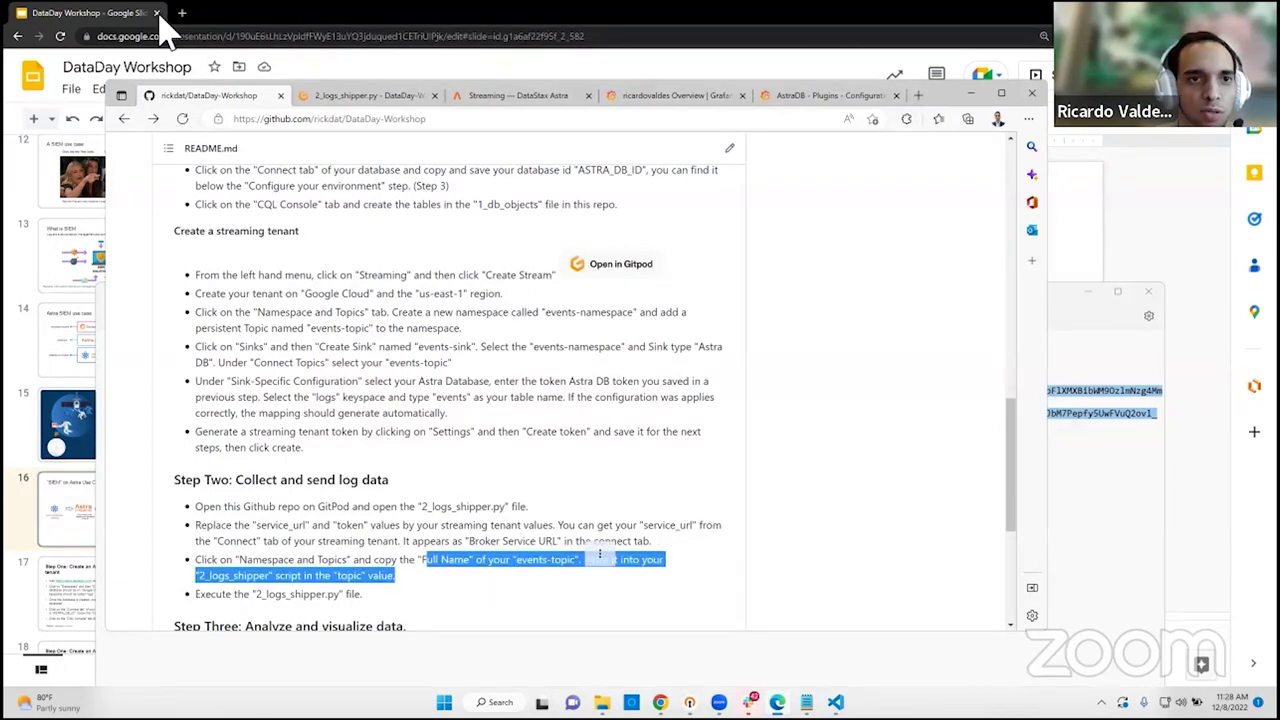
Step: Copy the full name of events-topic from events-namespace in the datastaxatpstreaming tenant
{"action": "left_click", "coordinate": [515, 96]}
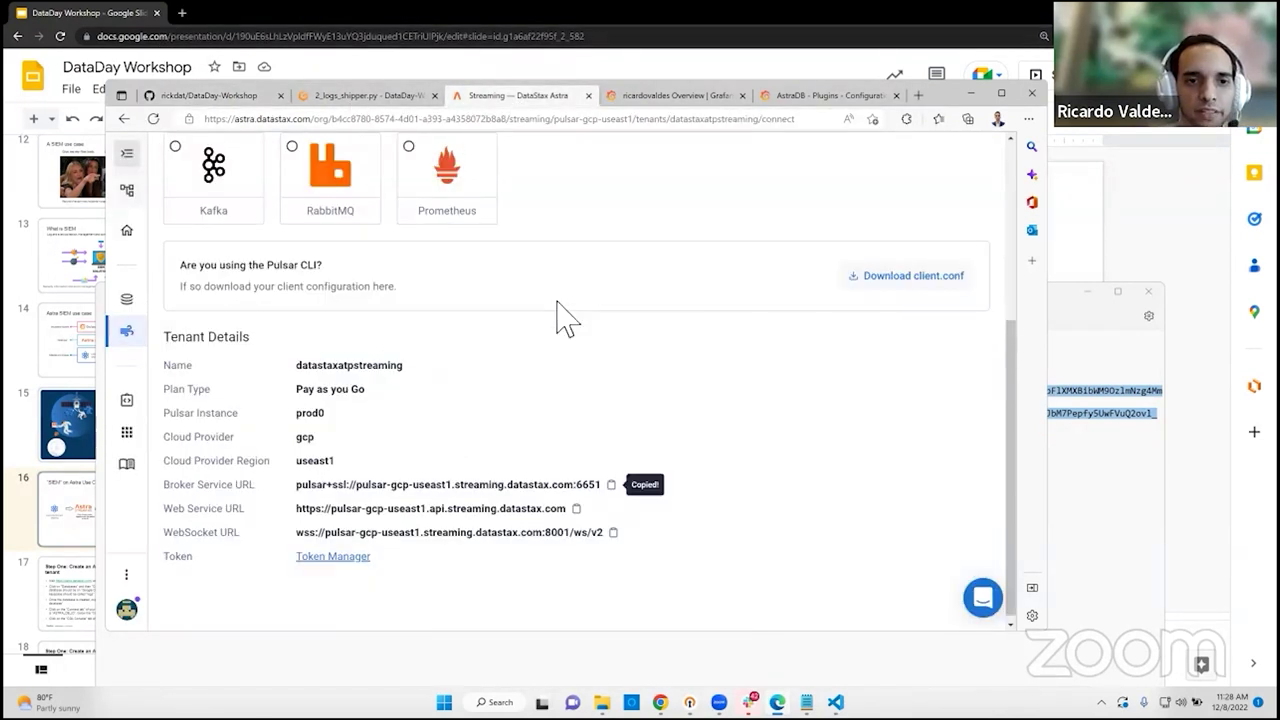
{"action": "scroll", "coordinate": [540, 305], "scroll_direction": "up", "scroll_amount": 3}
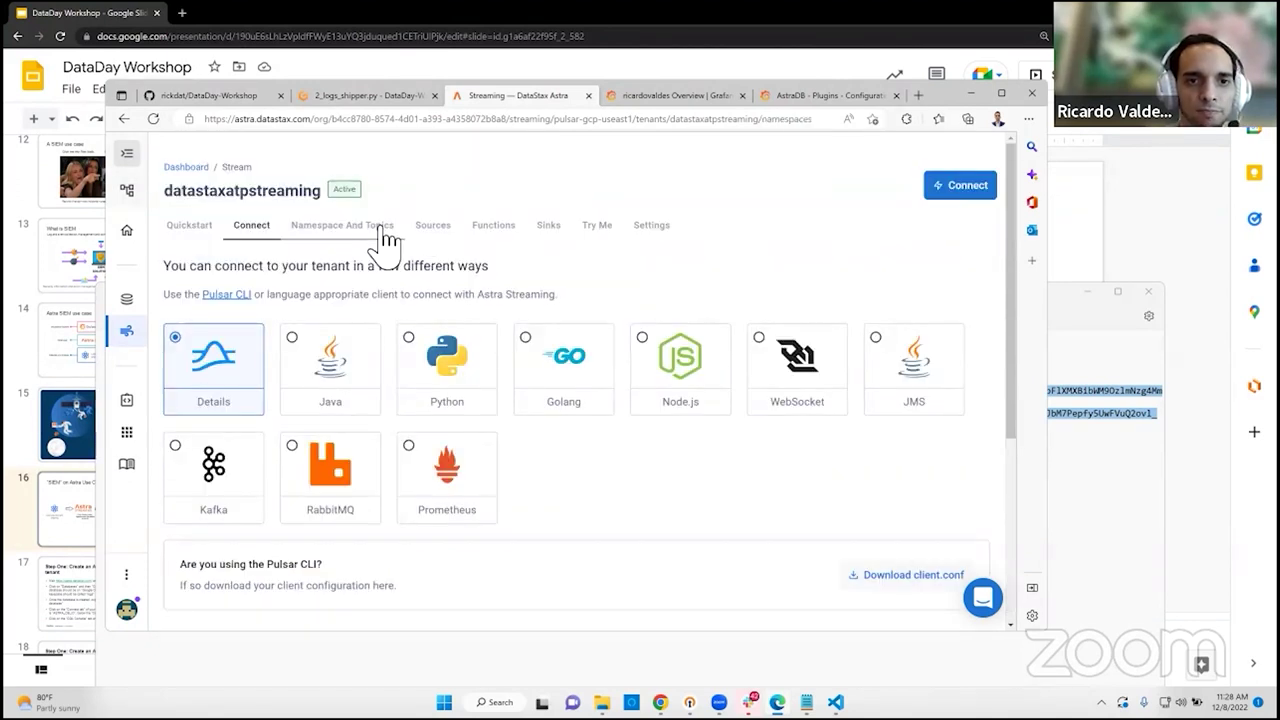
{"action": "left_click", "coordinate": [386, 238]}
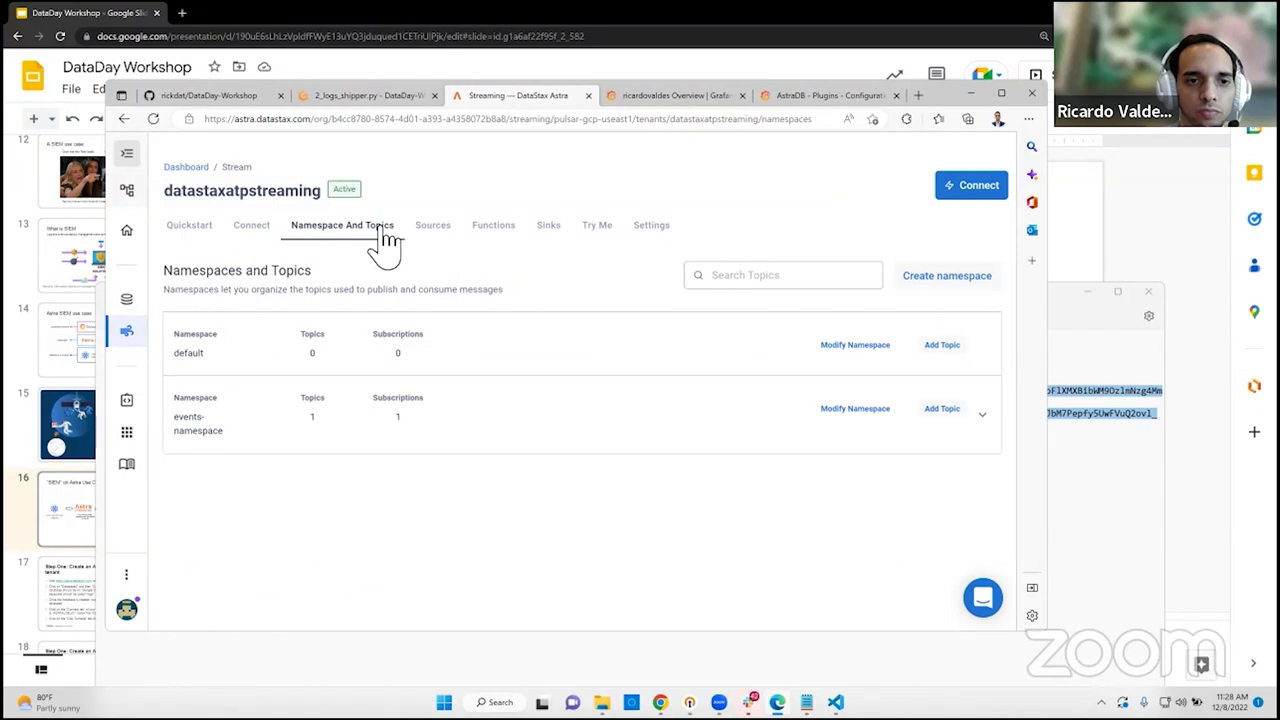
{"action": "left_click", "coordinate": [450, 420]}
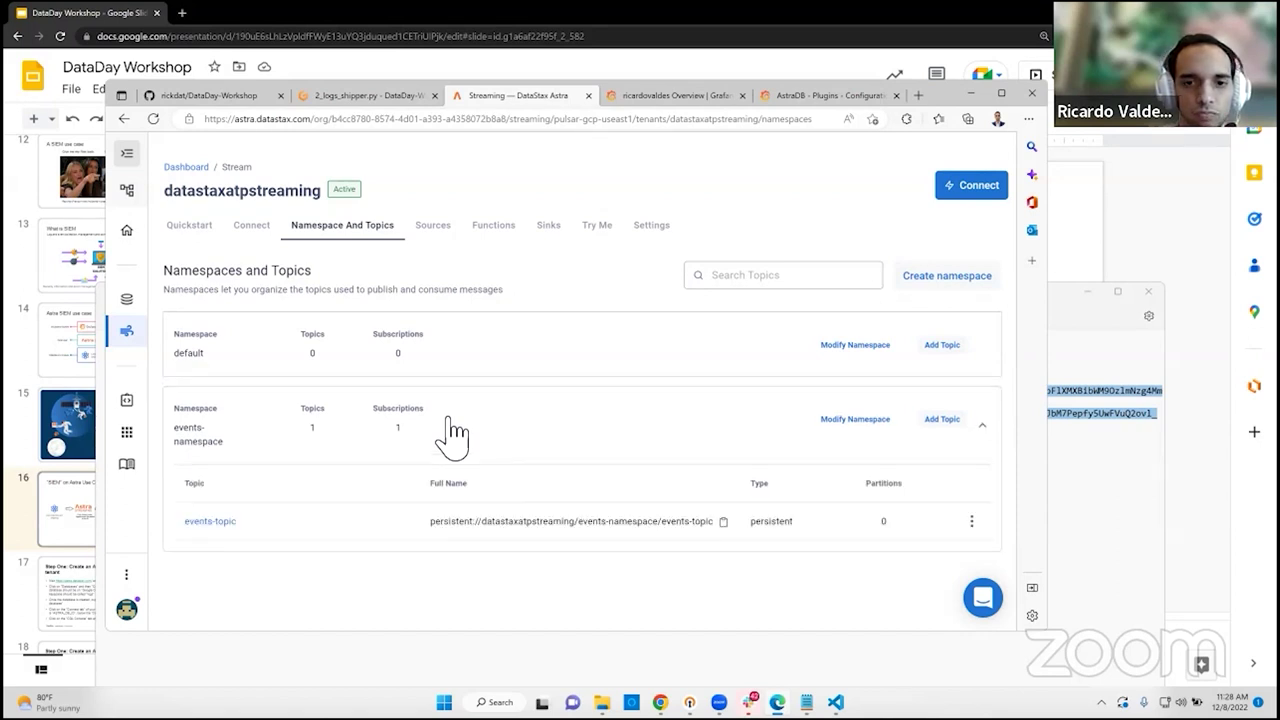
{"action": "left_click", "coordinate": [724, 522]}
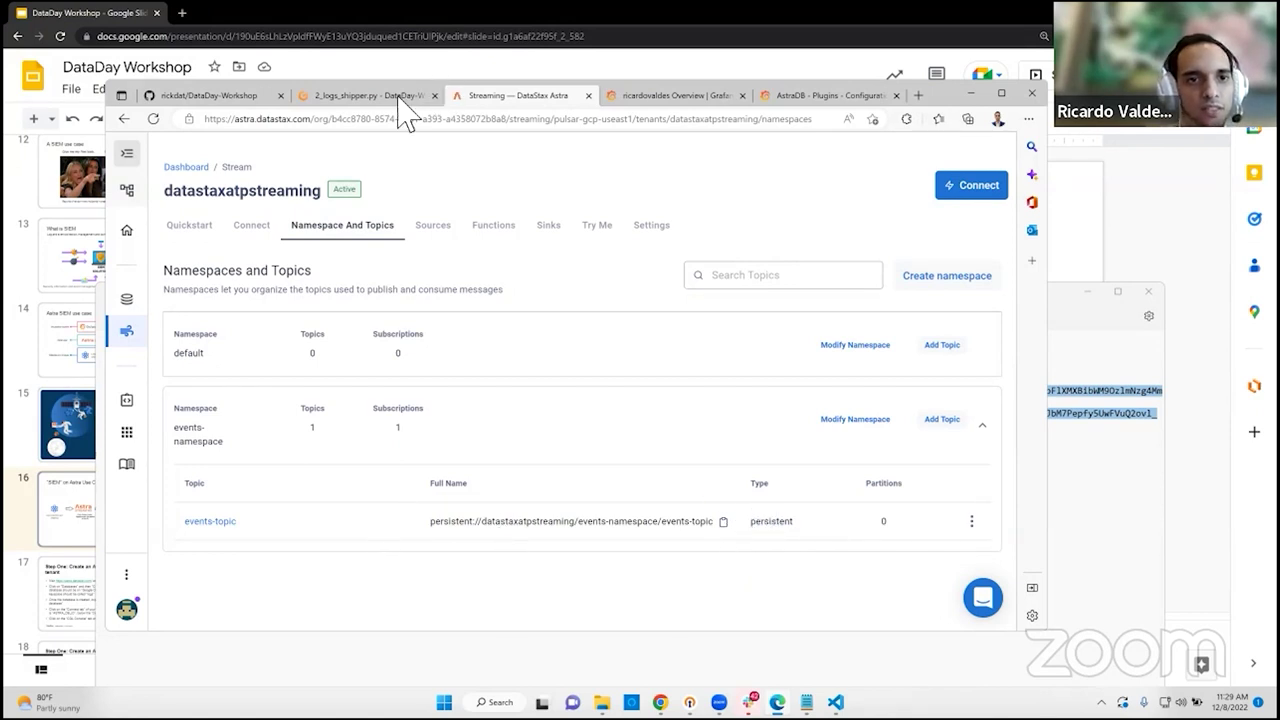
Step: Replace the topic value in 2_logs_shipper.py with persistent://datastaxatpstreaming/events-namespace/events-topic
{"action": "left_click", "coordinate": [375, 96]}
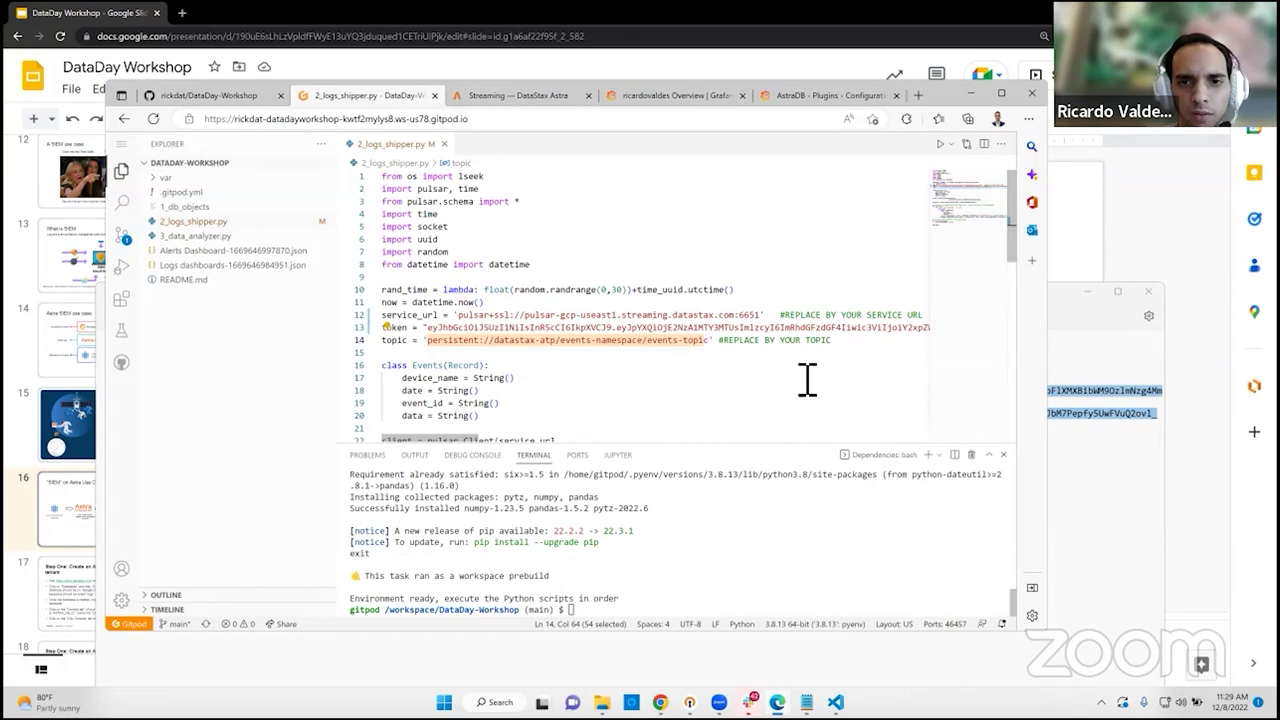
{"action": "left_click", "coordinate": [718, 357]}
{"action": "left_click_drag", "start_coordinate": [710, 341], "coordinate": [443, 352]}
{"action": "key", "text": "shift+Left"}
{"action": "key", "text": "shift+Left"}
{"action": "key", "text": "shift+Left"}
{"action": "key", "text": "shift+Left"}
{"action": "key", "text": "shift+Left"}
{"action": "key", "text": "shift+Left"}
{"action": "key", "text": "shift+Left"}
{"action": "key", "text": "ctrl+v"}
{"action": "key", "text": "ctrl+z"}
{"action": "key", "text": "ctrl+v"}
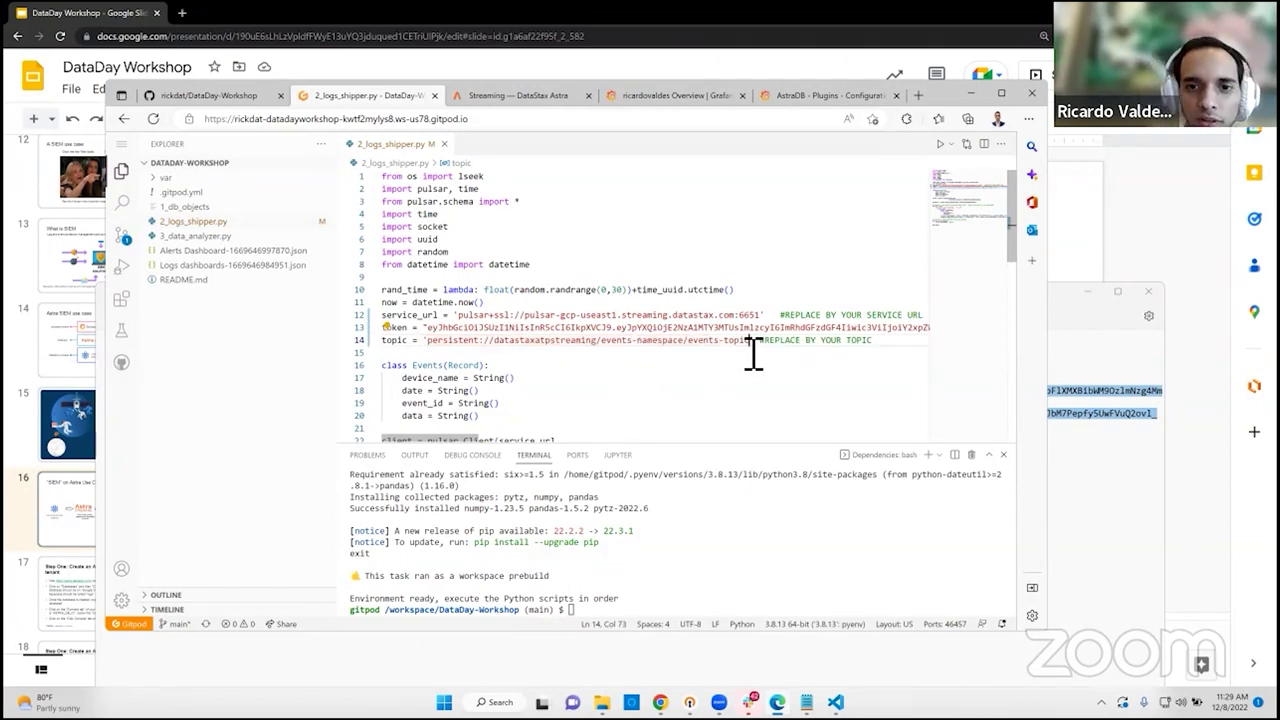
{"action": "left_click", "coordinate": [448, 342], "text": "shift"}
{"action": "left_click", "coordinate": [525, 369]}
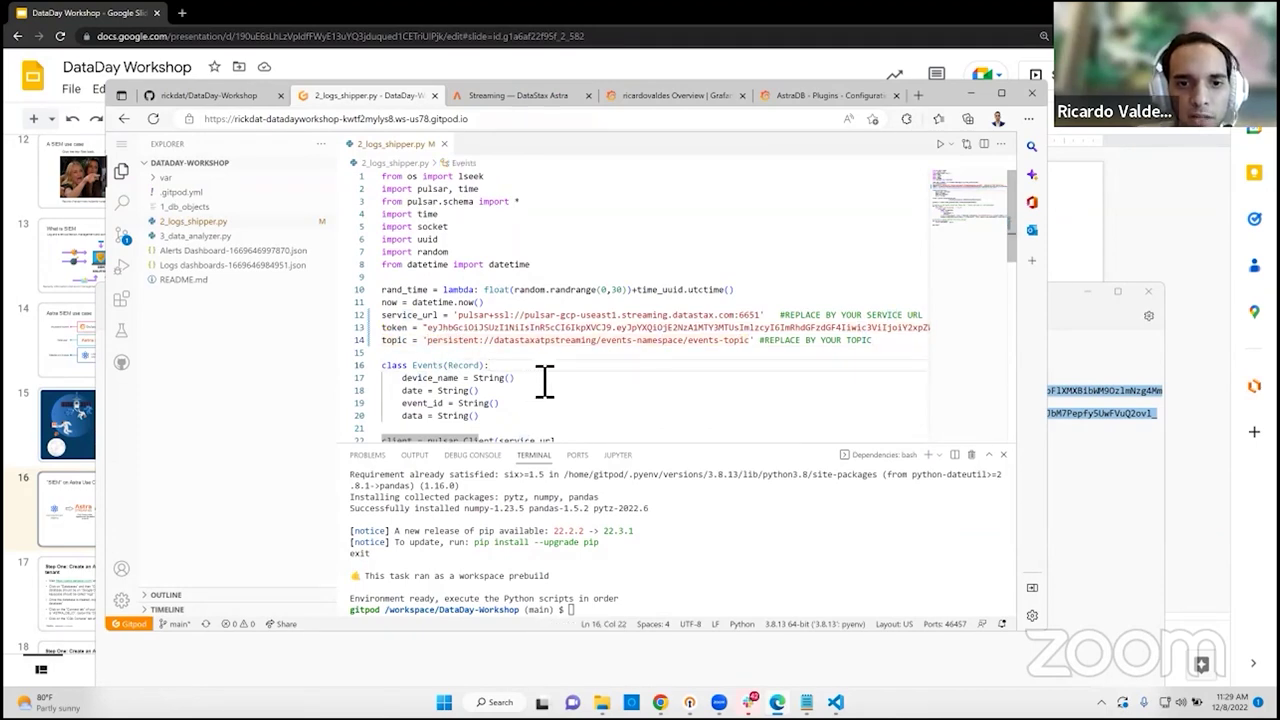
Step: Look over the rest of the 2_logs_shipper.py code and view the SIEM on Astra architecture slide in Google Slides
{"action": "scroll", "coordinate": [544, 380], "scroll_direction": "down", "scroll_amount": 2}
{"action": "scroll", "coordinate": [543, 380], "scroll_direction": "down", "scroll_amount": 6}
{"action": "scroll", "coordinate": [591, 303], "scroll_direction": "up", "scroll_amount": 8}
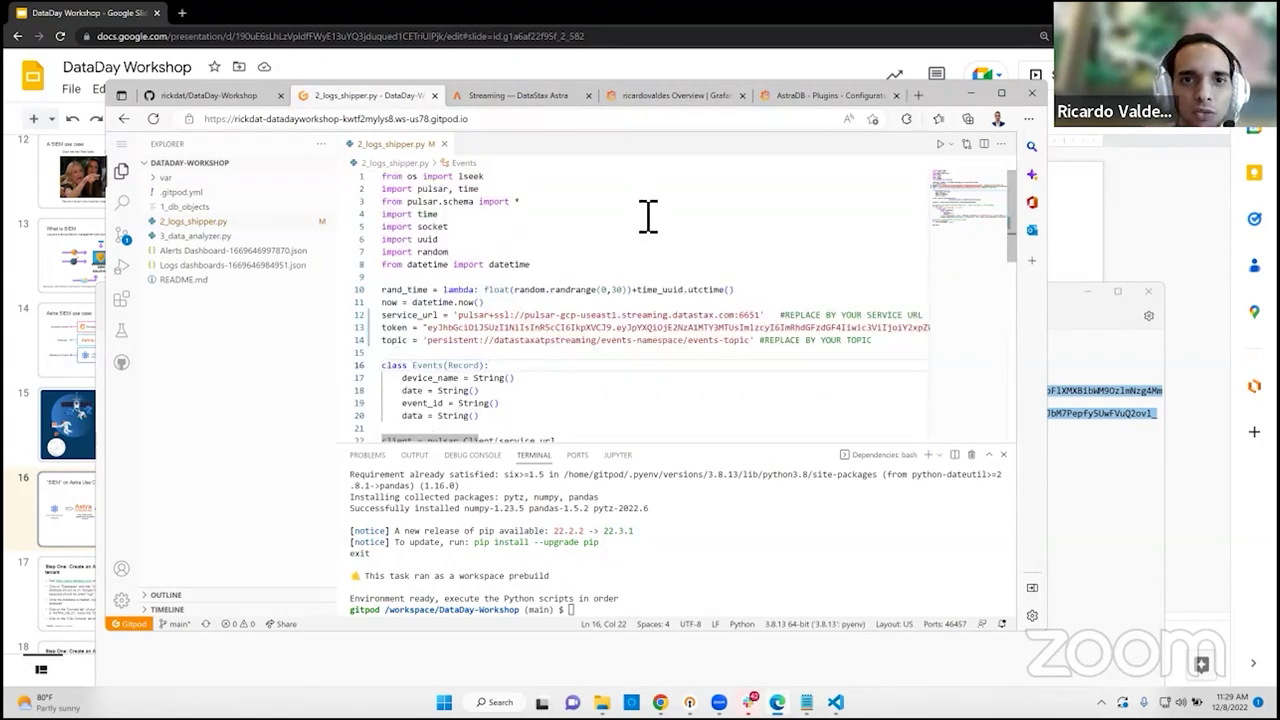
{"action": "left_click", "coordinate": [105, 12]}
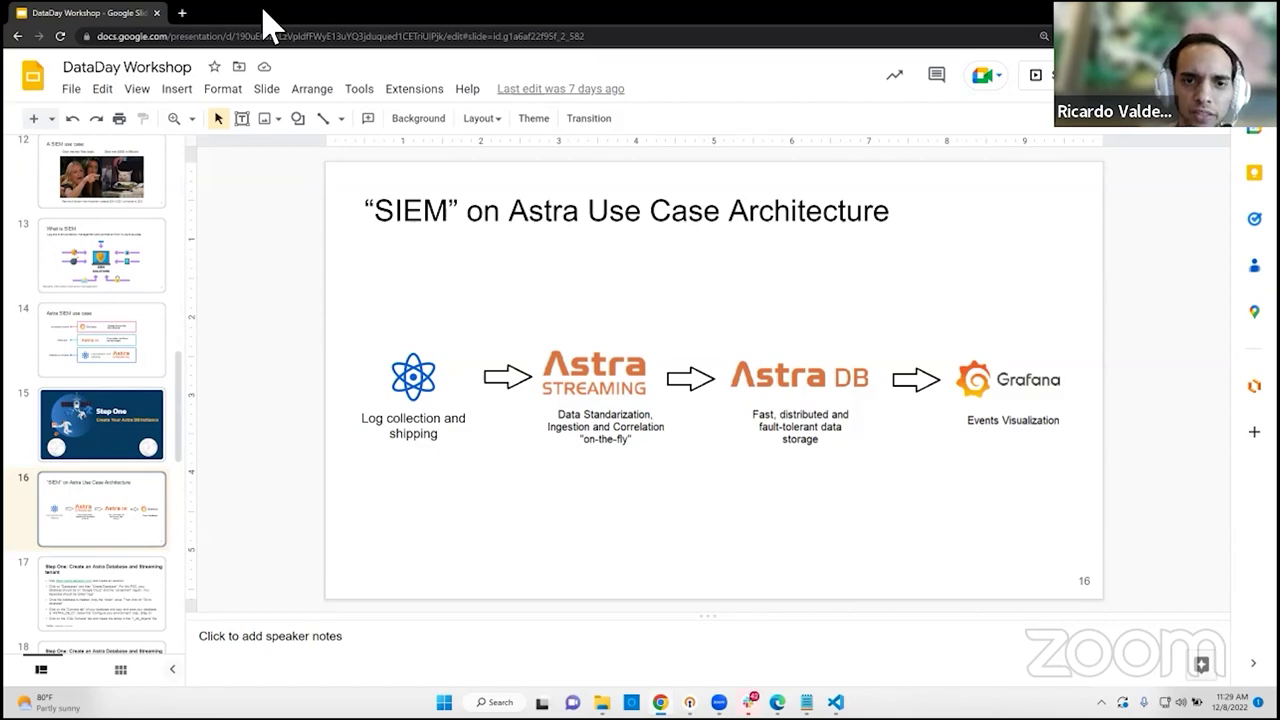
{"action": "mouse_move", "coordinate": [835, 702]}
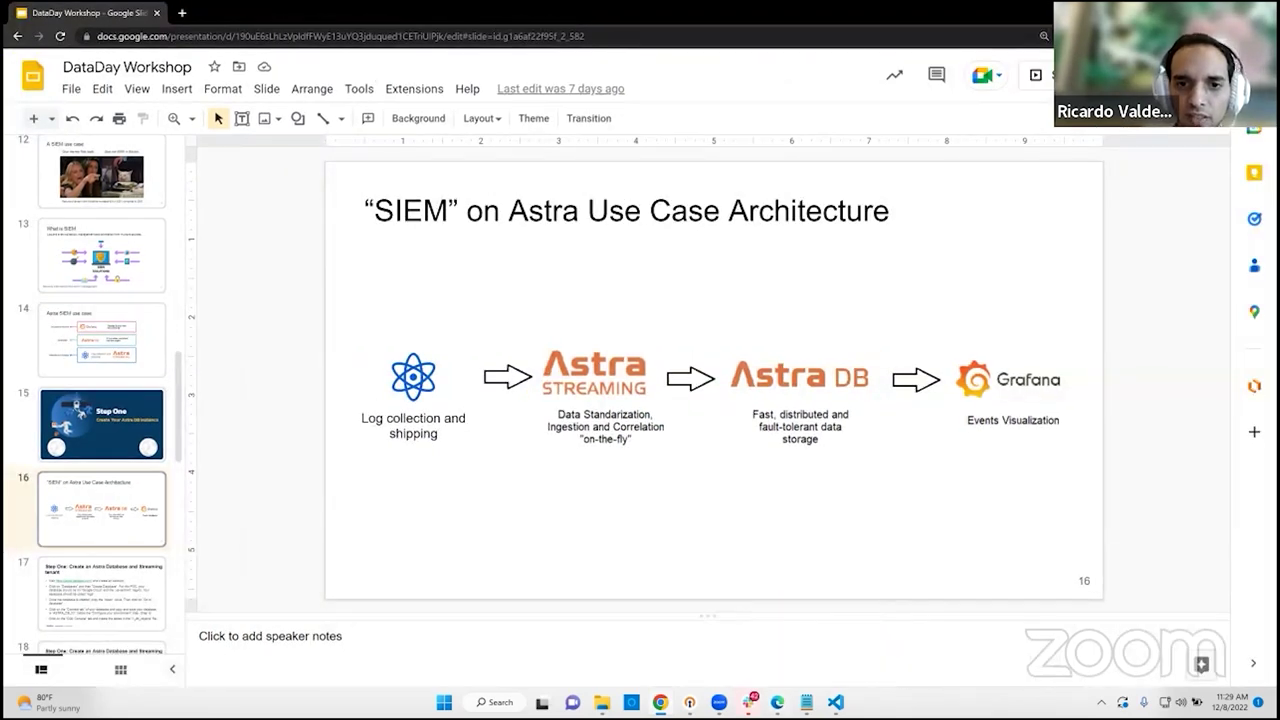
Step: Switch back to the Gitpod workspace and run 2_logs_shipper.py using the Python File debug configuration
{"action": "key", "text": "alt+Tab"}
{"action": "left_click", "coordinate": [550, 360]}
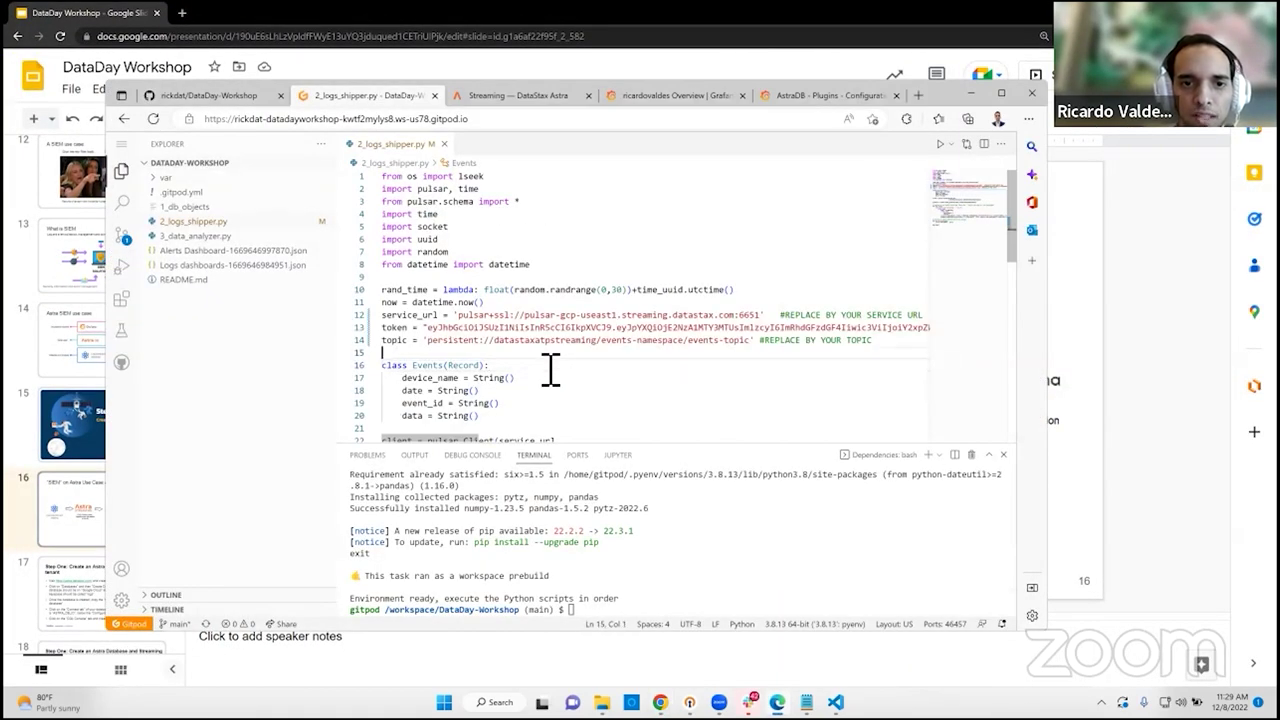
{"action": "left_click", "coordinate": [131, 274]}
{"action": "left_click", "coordinate": [252, 174]}
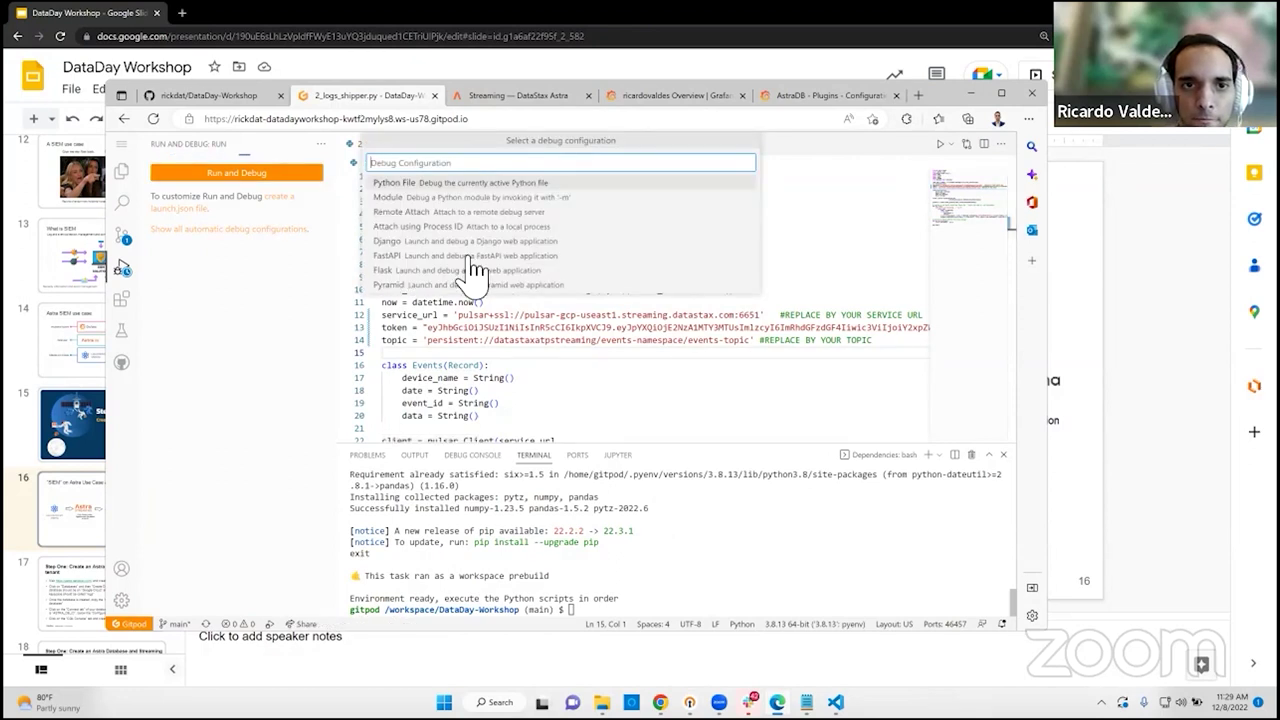
{"action": "left_click", "coordinate": [459, 185]}
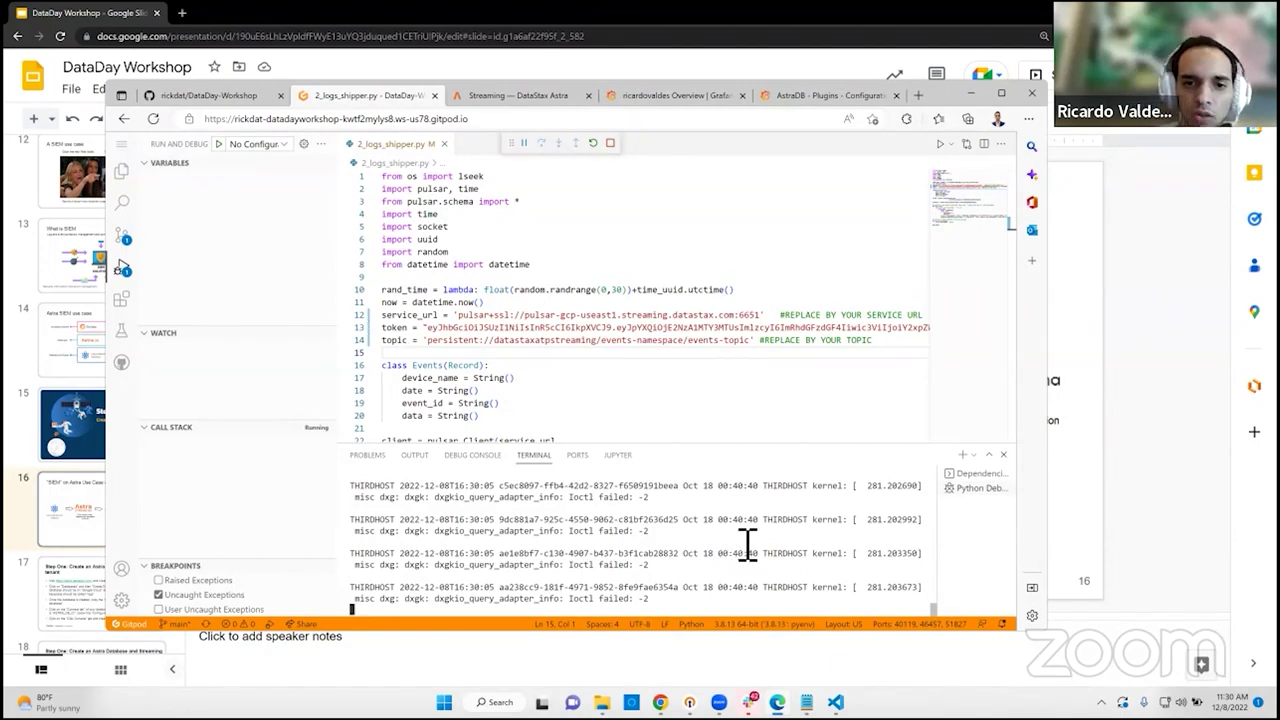
Step: Examine the log events in the terminal output, stop the debug session, and show the workspace files again
{"action": "triple_click", "coordinate": [368, 562]}
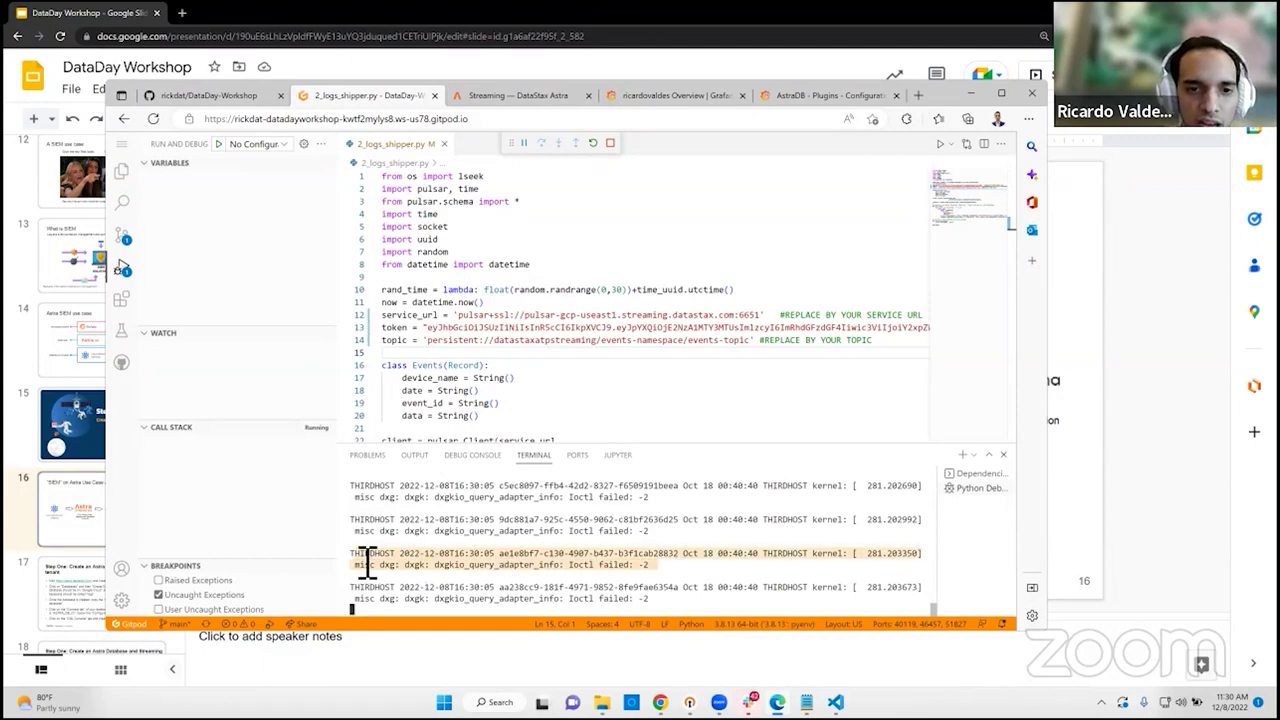
{"action": "left_click", "coordinate": [437, 577]}
{"action": "scroll", "coordinate": [400, 590], "scroll_direction": "up", "scroll_amount": 3}
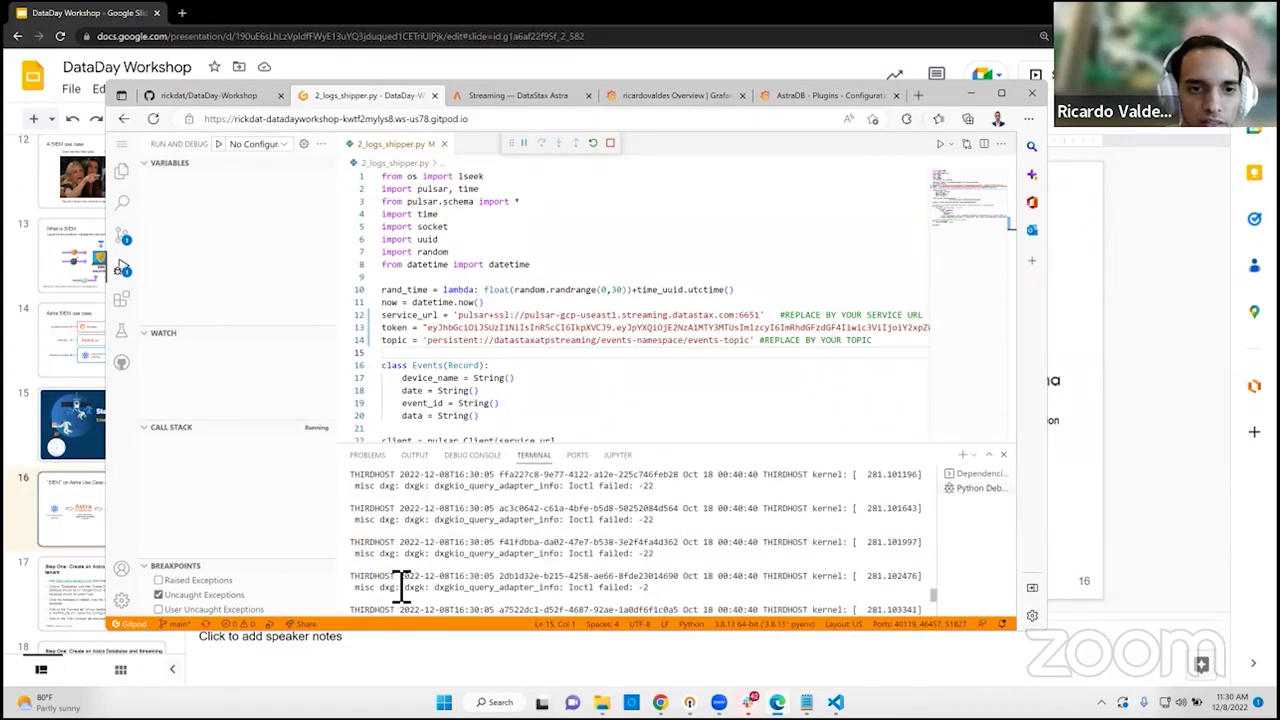
{"action": "scroll", "coordinate": [400, 588], "scroll_direction": "down", "scroll_amount": 3}
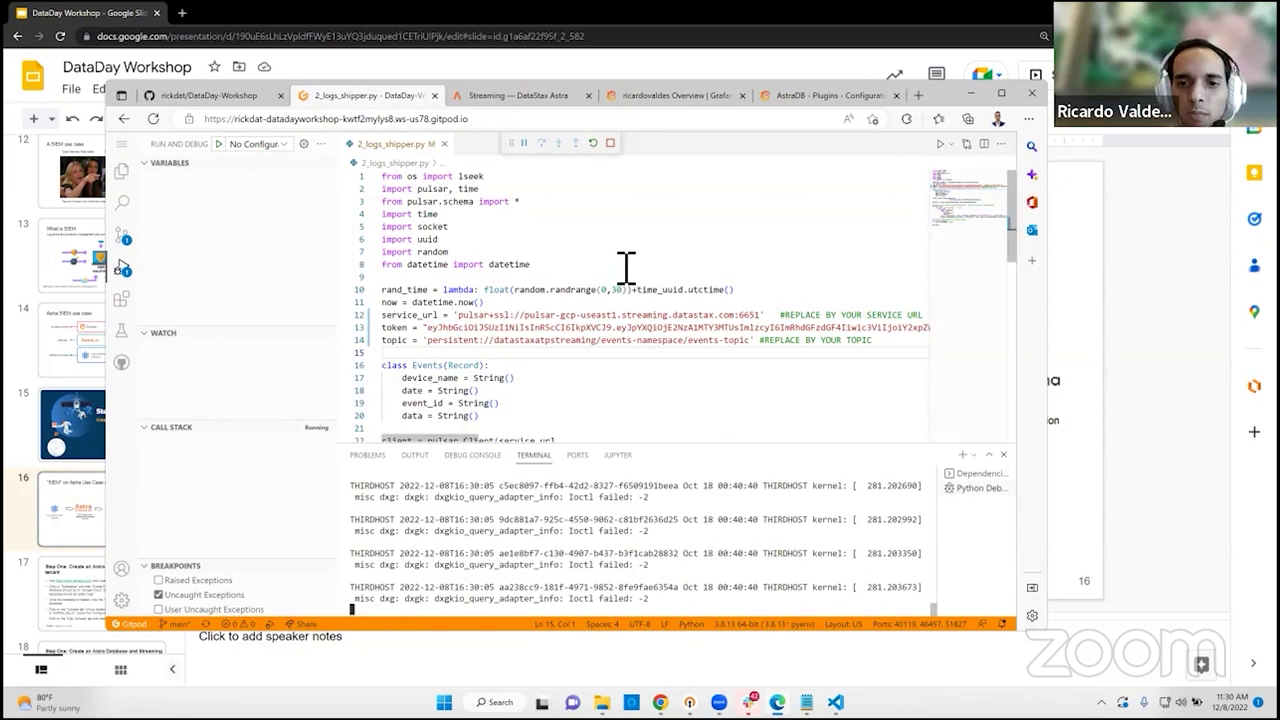
{"action": "left_click", "coordinate": [610, 145]}
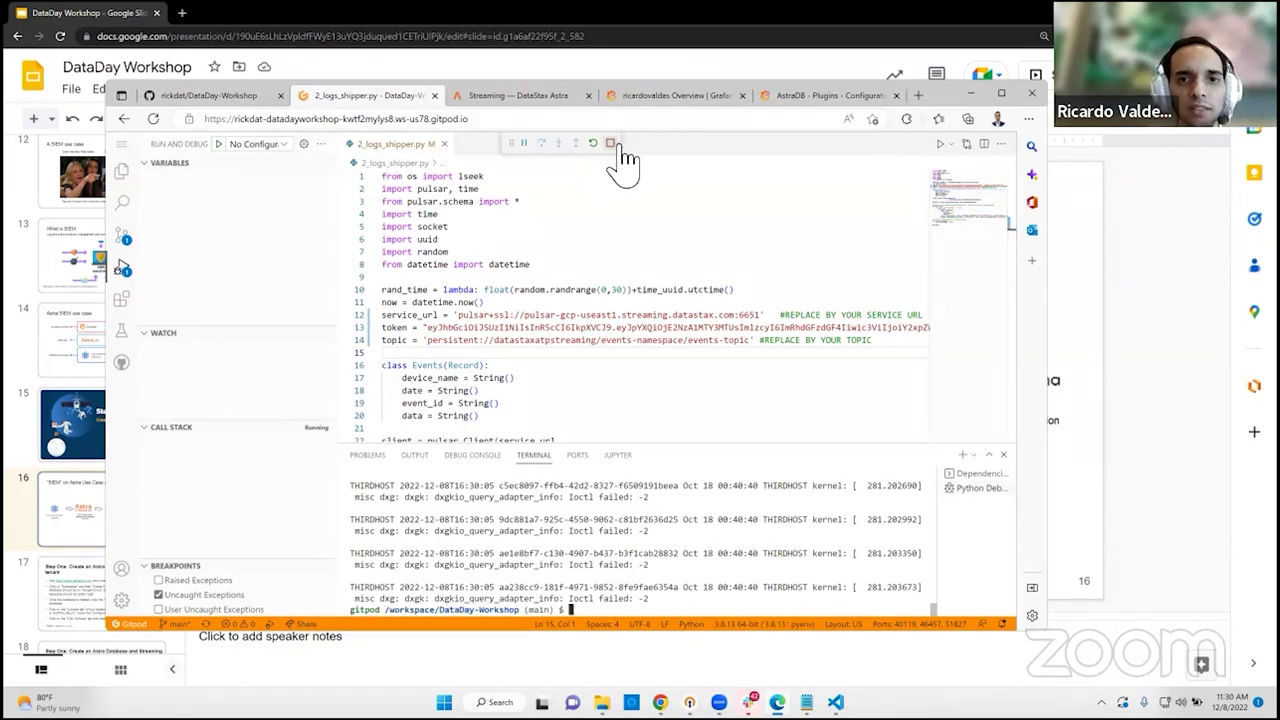
{"action": "left_click", "coordinate": [121, 171]}
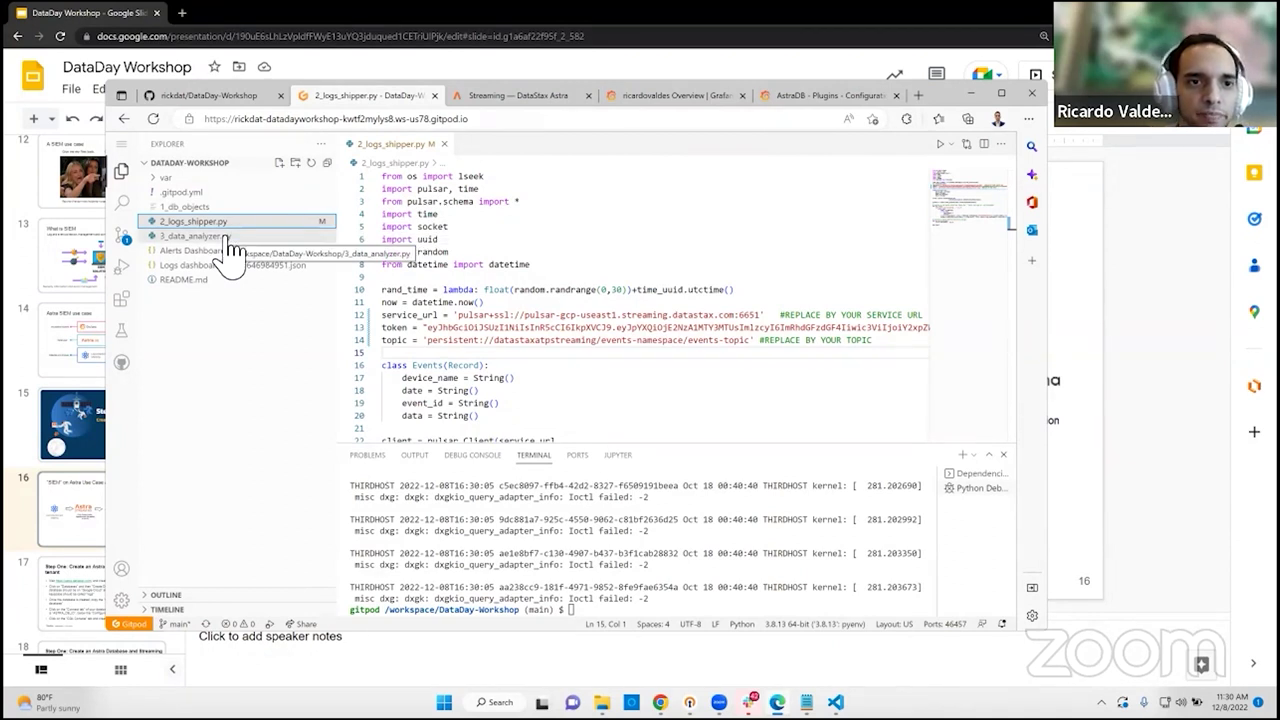
Step: Read the README's Step Three instructions on analyzing and visualizing data, and open the Grafana Cloud overview page
{"action": "left_click", "coordinate": [200, 97]}
{"action": "scroll", "coordinate": [520, 505], "scroll_direction": "down", "scroll_amount": 1}
{"action": "scroll", "coordinate": [385, 465], "scroll_direction": "down", "scroll_amount": 1}
{"action": "left_click_drag", "start_coordinate": [196, 426], "coordinate": [270, 470]}
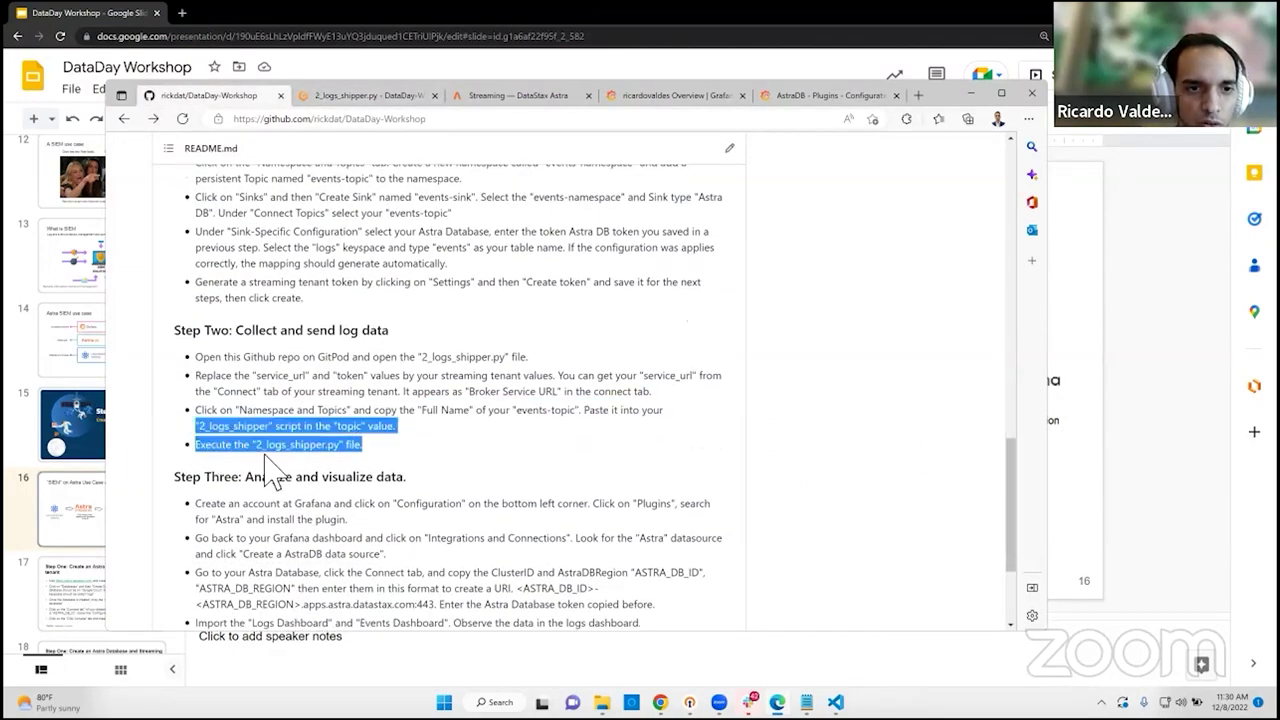
{"action": "left_click", "coordinate": [340, 480]}
{"action": "scroll", "coordinate": [472, 472], "scroll_direction": "down", "scroll_amount": 1}
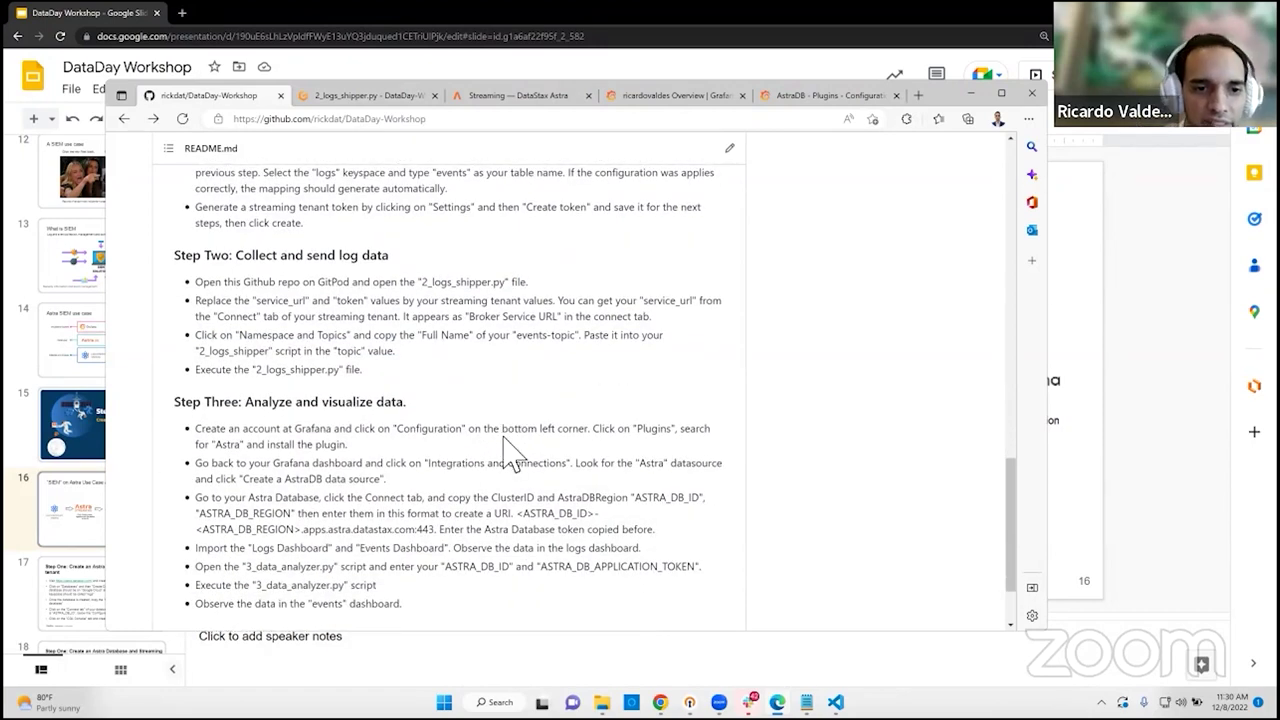
{"action": "scroll", "coordinate": [507, 452], "scroll_direction": "down", "scroll_amount": 1}
{"action": "scroll", "coordinate": [510, 452], "scroll_direction": "up", "scroll_amount": 1}
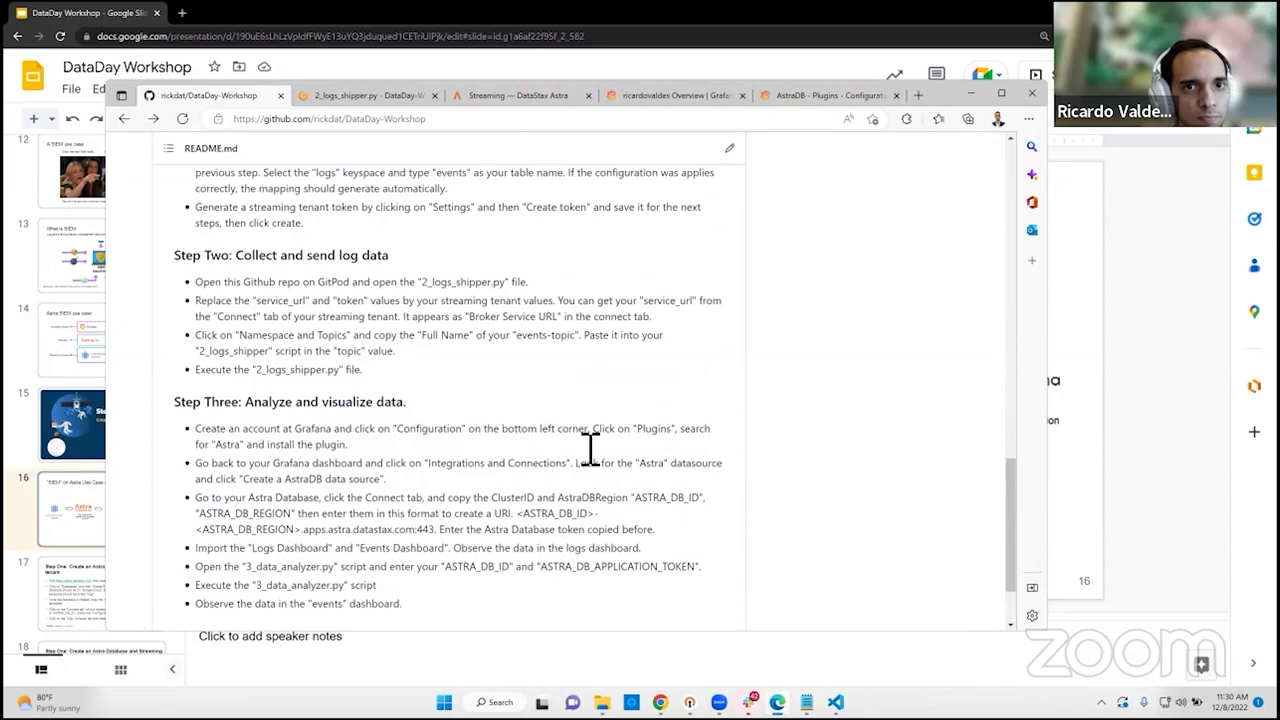
{"action": "left_click_drag", "start_coordinate": [207, 438], "coordinate": [423, 491]}
{"action": "left_click", "coordinate": [352, 448]}
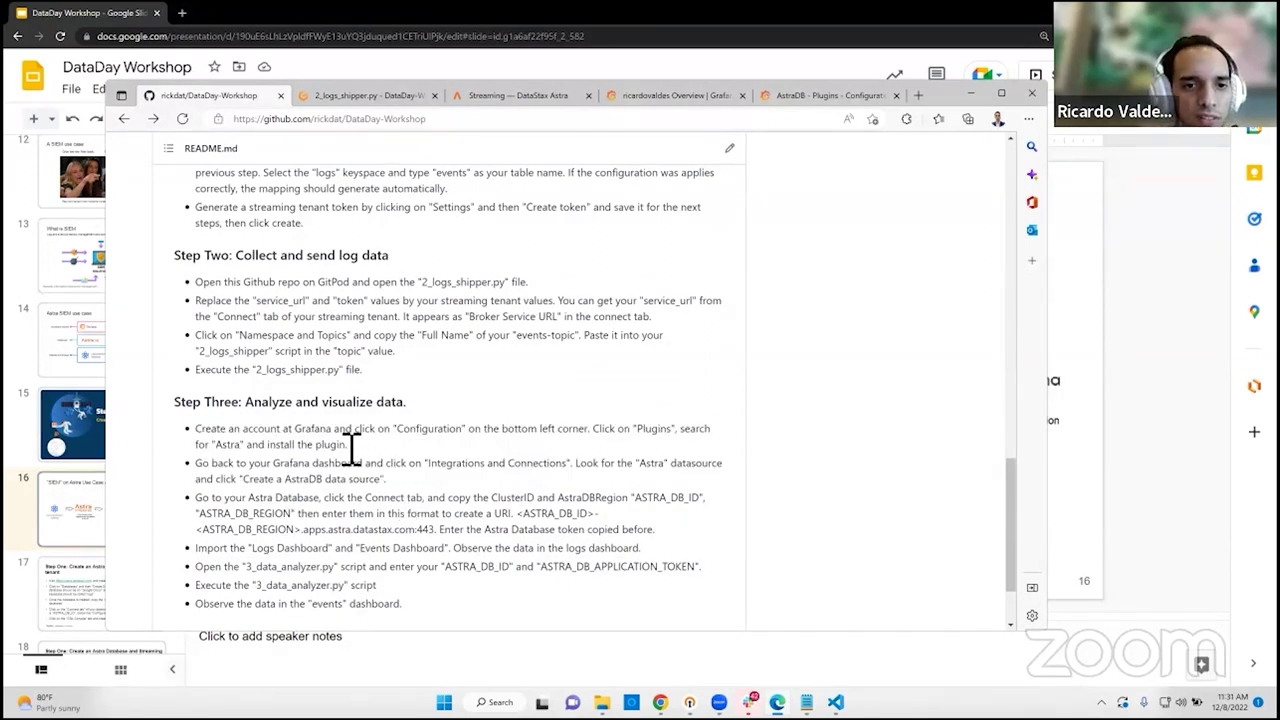
{"action": "double_click", "coordinate": [314, 430]}
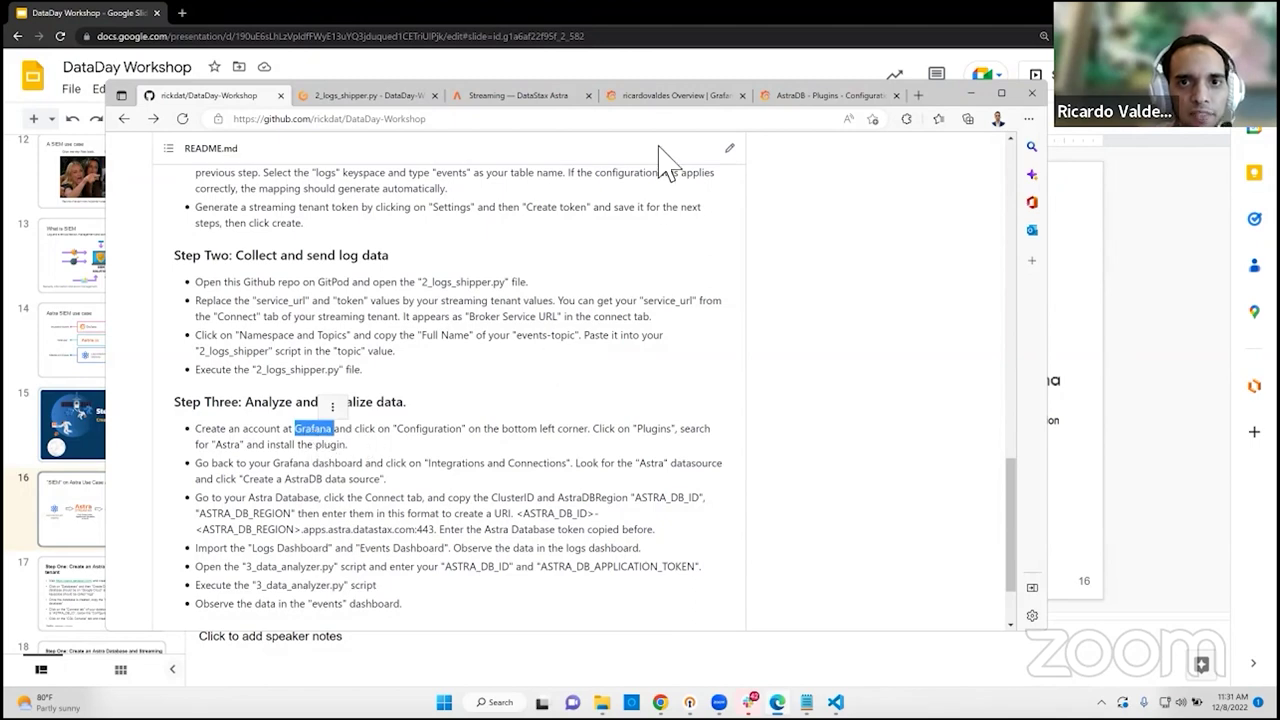
{"action": "left_click", "coordinate": [714, 100]}
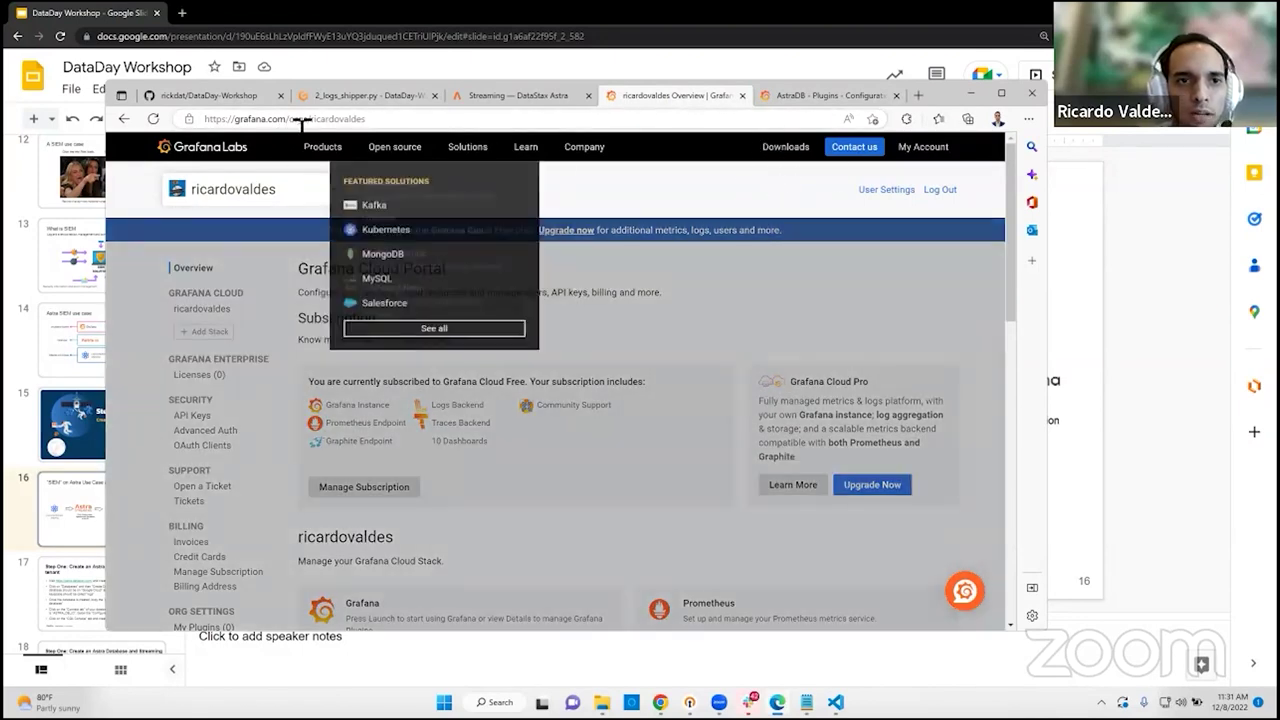
Step: View the Grafana Cloud portal address and the streaming tenant's Namespace And Topics page, then return to the Grafana instance
{"action": "left_click_drag", "start_coordinate": [290, 120], "coordinate": [203, 121]}
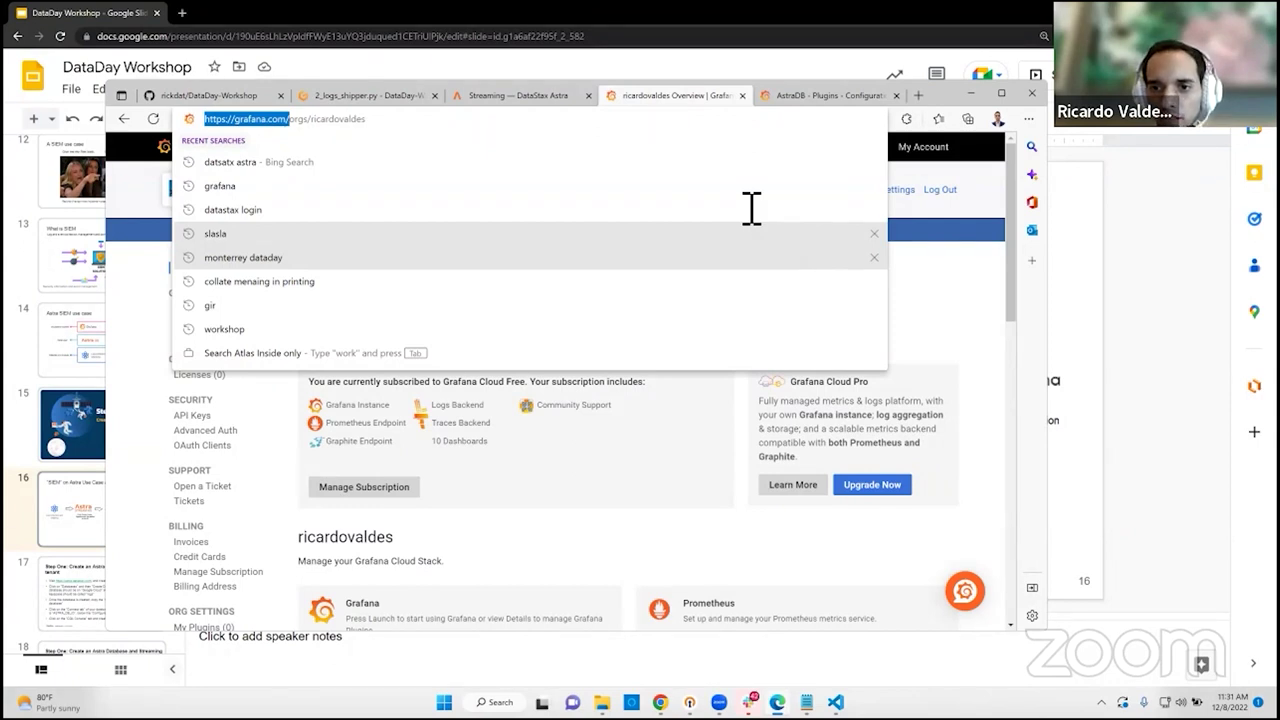
{"action": "left_click", "coordinate": [1076, 570]}
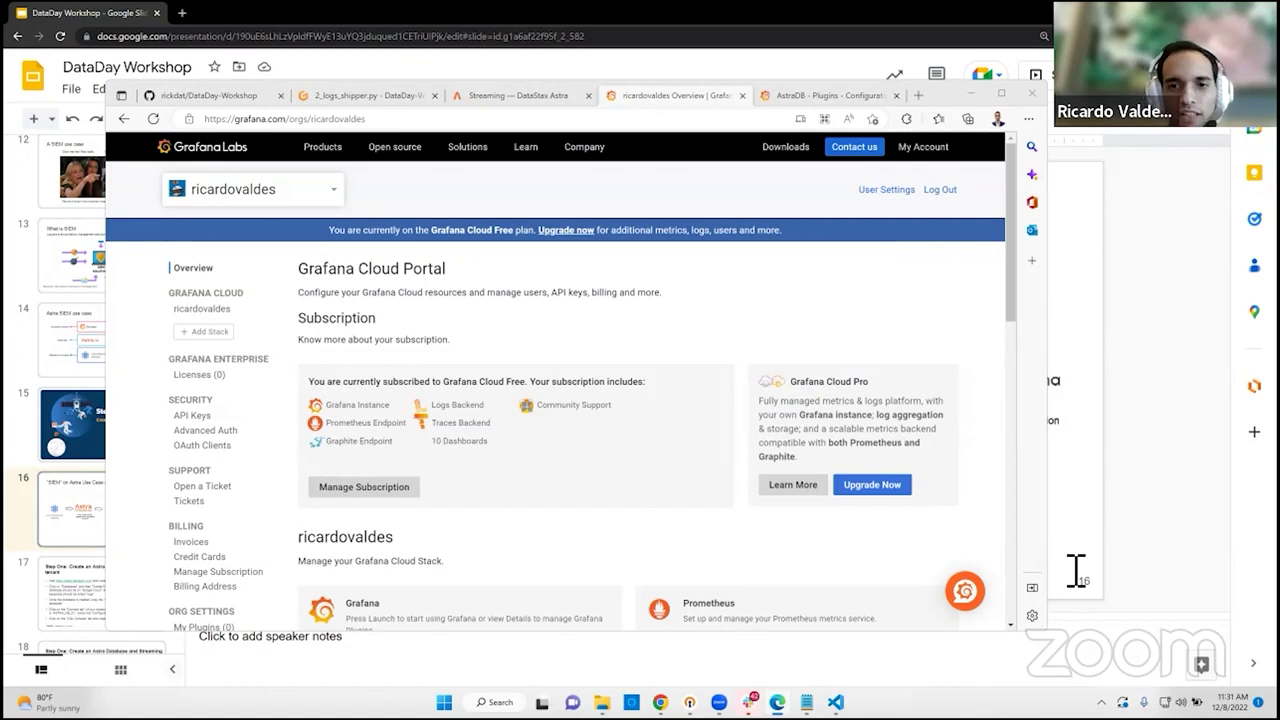
{"action": "left_click", "coordinate": [752, 330]}
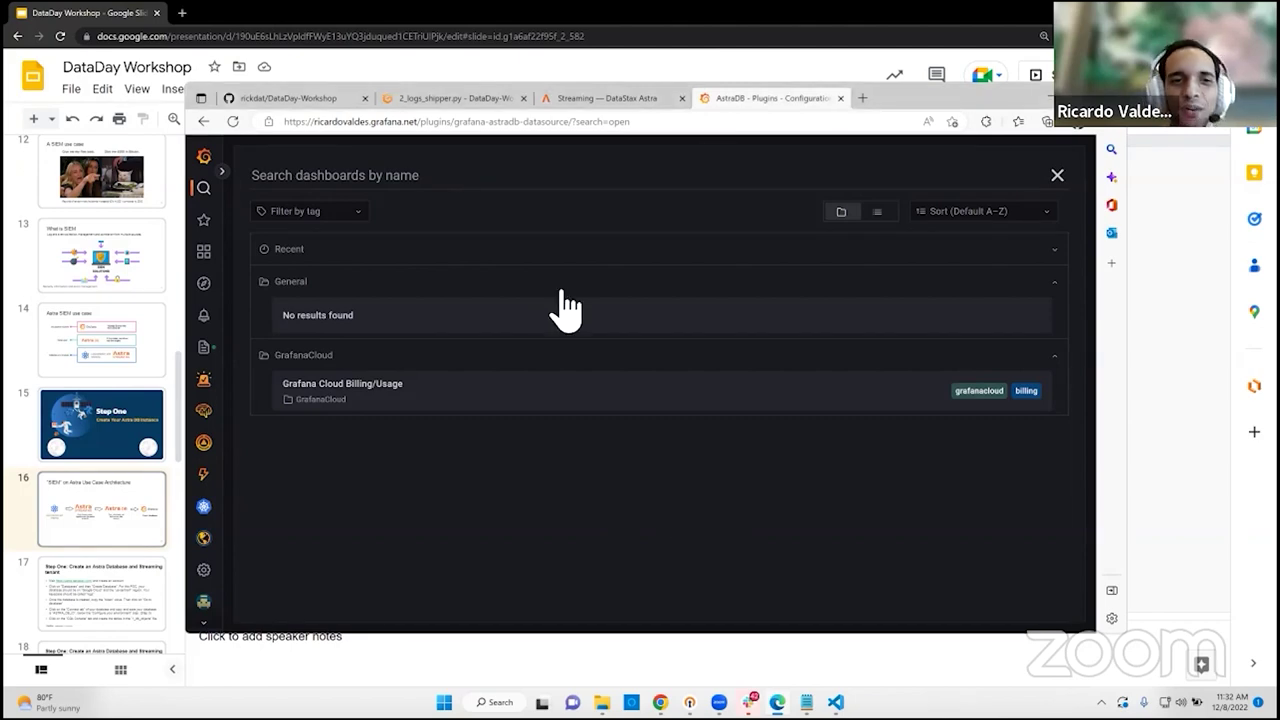
{"action": "left_click", "coordinate": [608, 100]}
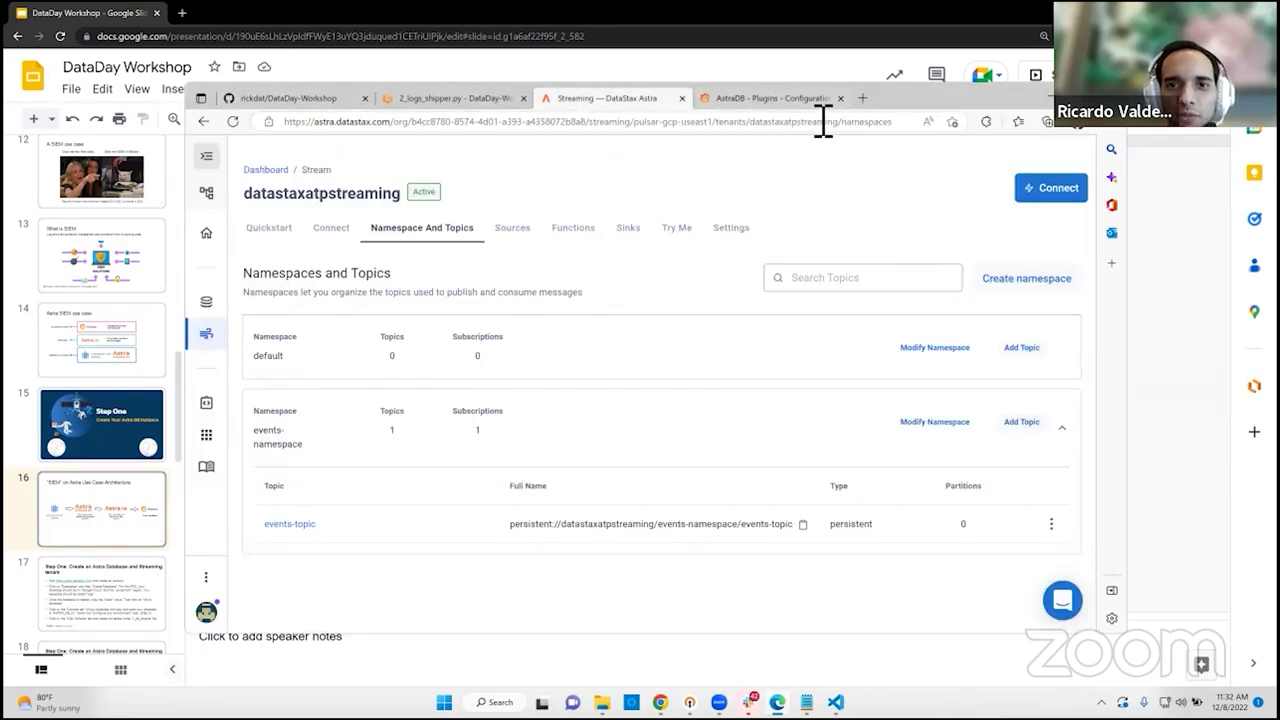
{"action": "left_click", "coordinate": [812, 100]}
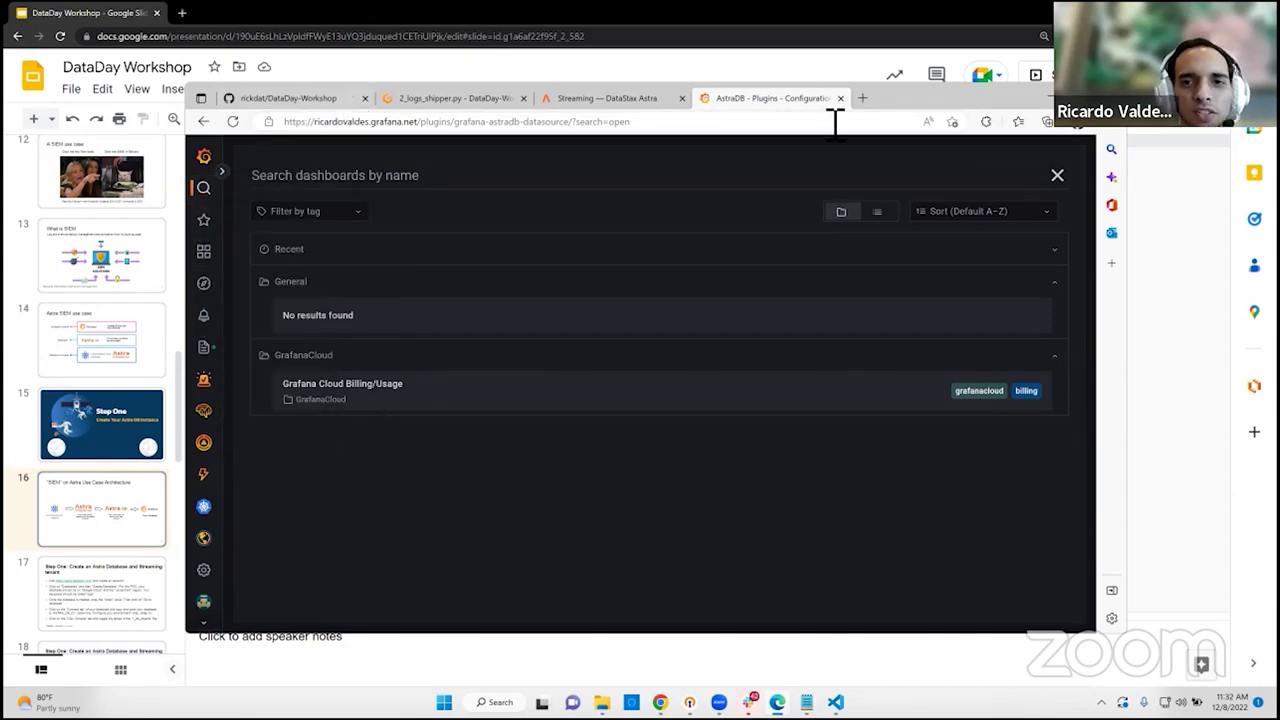
{"action": "left_click_drag", "start_coordinate": [882, 114], "coordinate": [940, 123]}
Step: Read the README's Step Three instructions on opening Grafana's configuration and installing the Astra plugin
{"action": "left_click", "coordinate": [378, 111]}
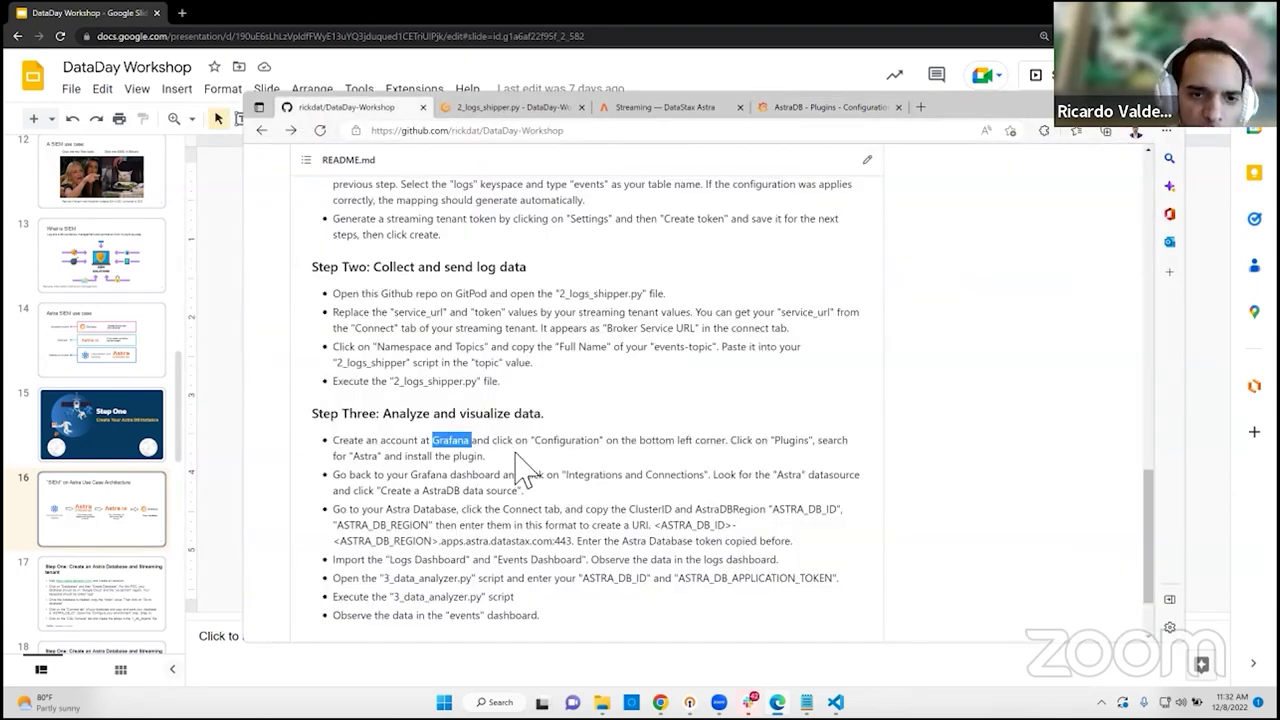
{"action": "left_click", "coordinate": [393, 487]}
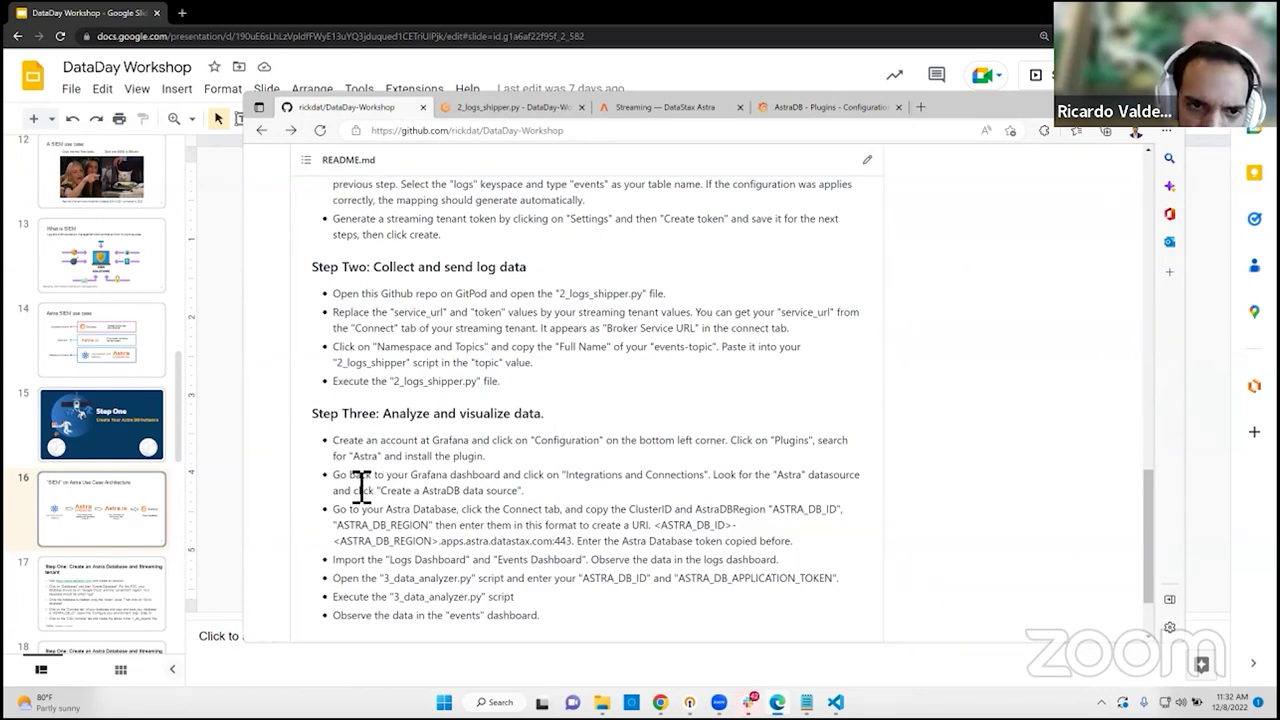
{"action": "double_click", "coordinate": [746, 445]}
{"action": "double_click", "coordinate": [568, 442]}
{"action": "left_click_drag", "start_coordinate": [732, 445], "coordinate": [824, 446]}
{"action": "left_click", "coordinate": [478, 480]}
{"action": "double_click", "coordinate": [369, 456]}
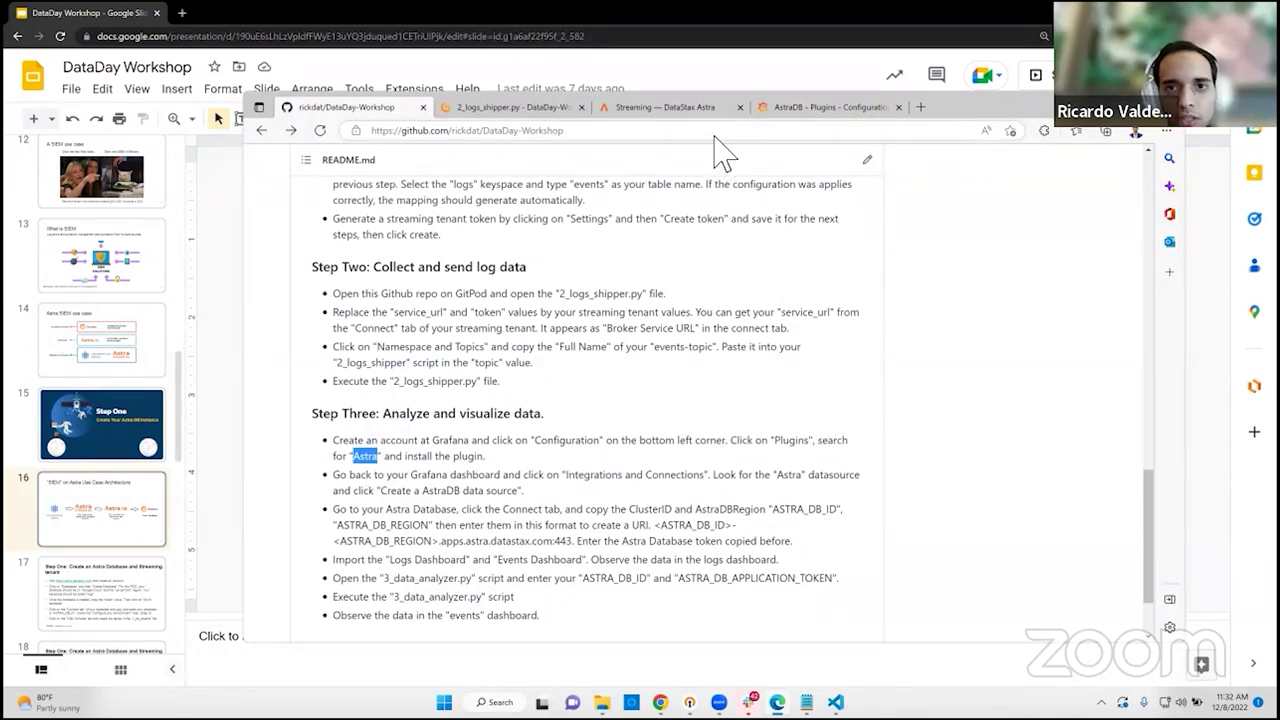
Step: Return to the Grafana instance, search the configuration's plugins for "Astra", and open the AstraDB plugin
{"action": "left_click", "coordinate": [830, 107]}
{"action": "mouse_move", "coordinate": [262, 515]}
{"action": "scroll", "coordinate": [251, 623], "scroll_direction": "down", "scroll_amount": 1}
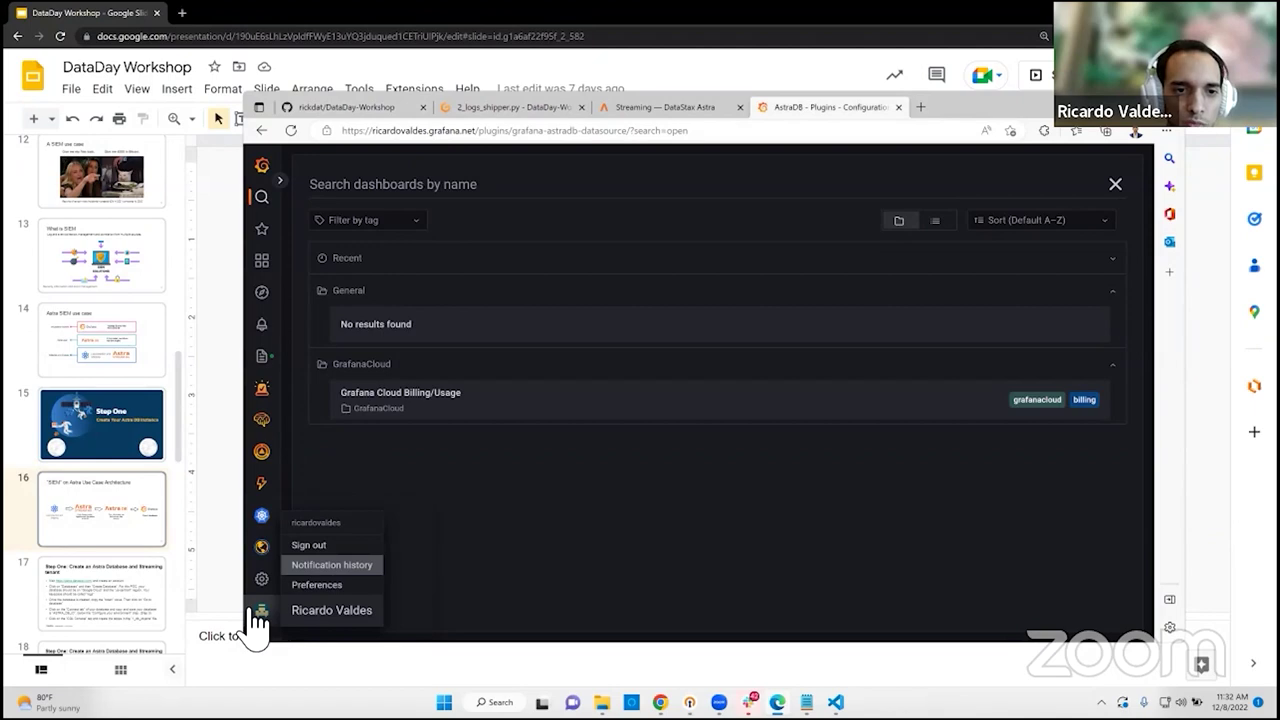
{"action": "mouse_move", "coordinate": [340, 567]}
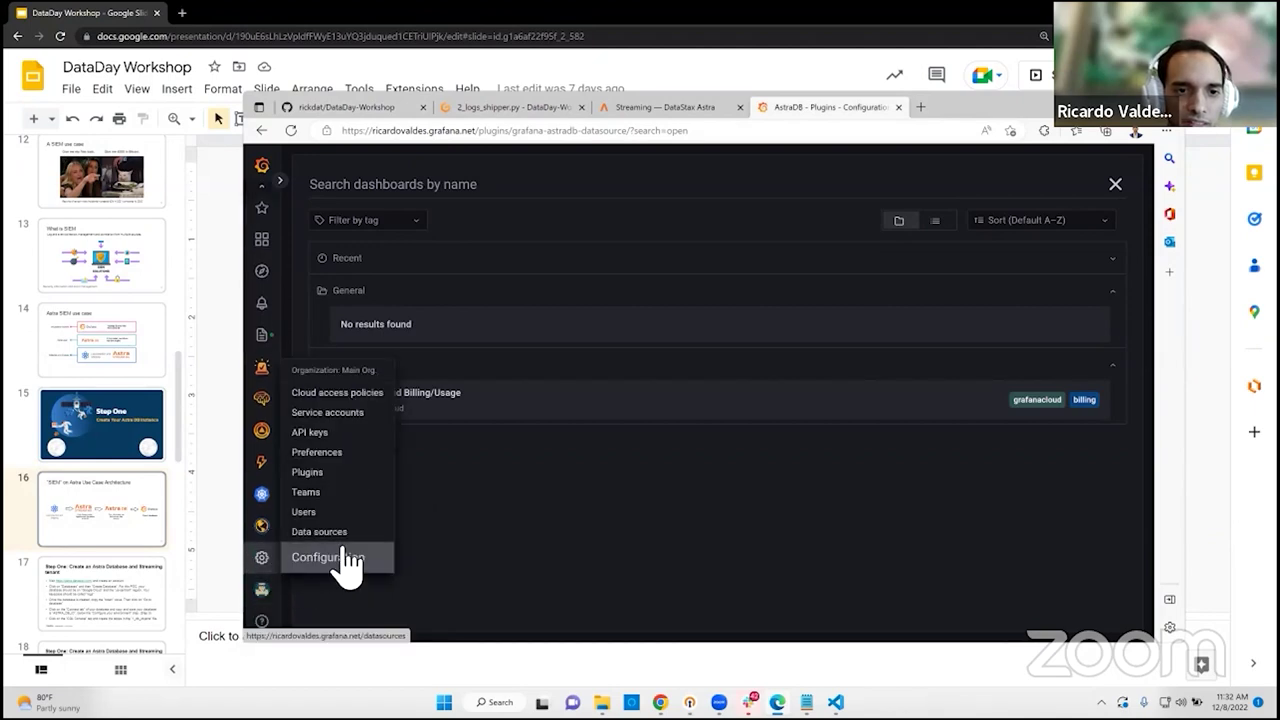
{"action": "left_click", "coordinate": [338, 474]}
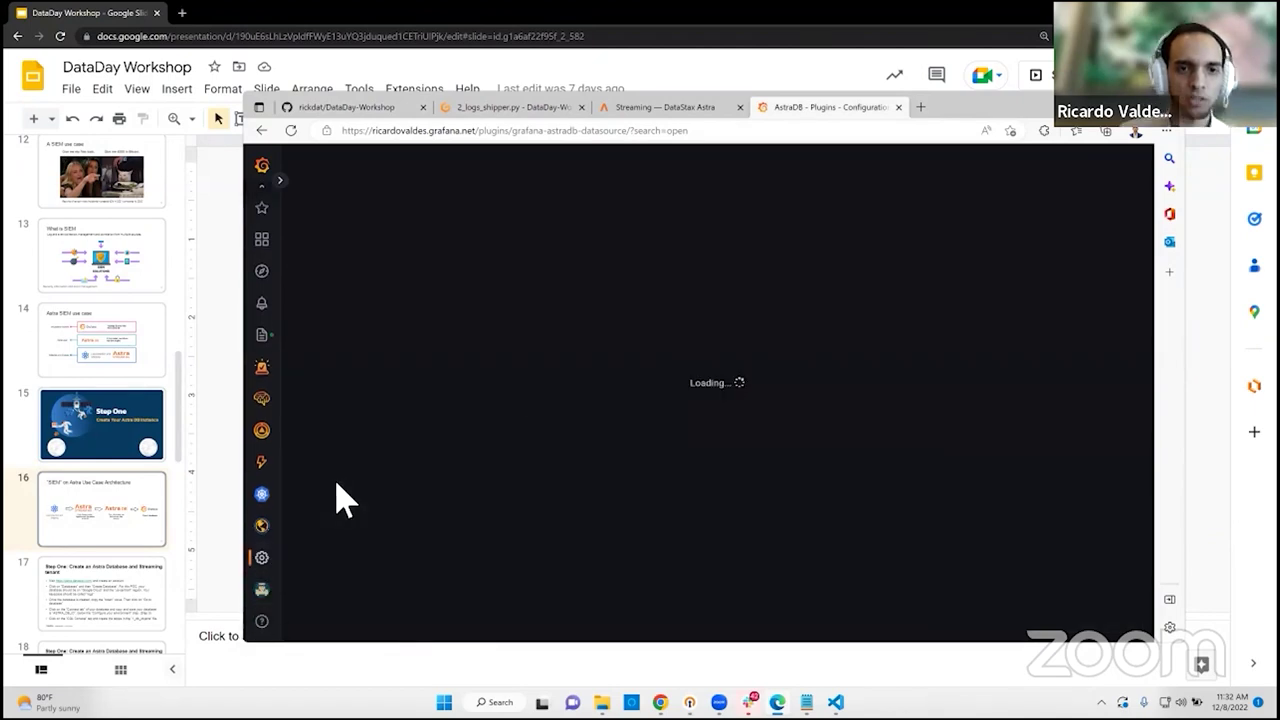
{"action": "type", "text": "Astra"}
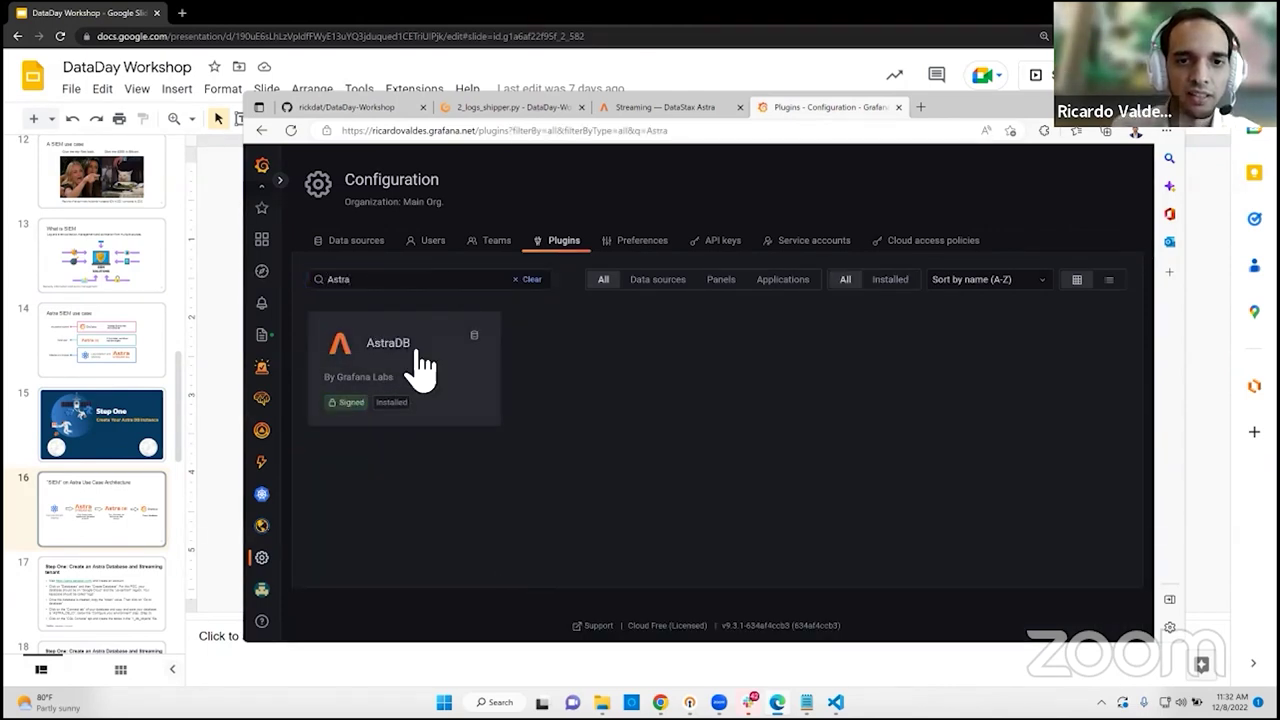
{"action": "left_click", "coordinate": [419, 363]}
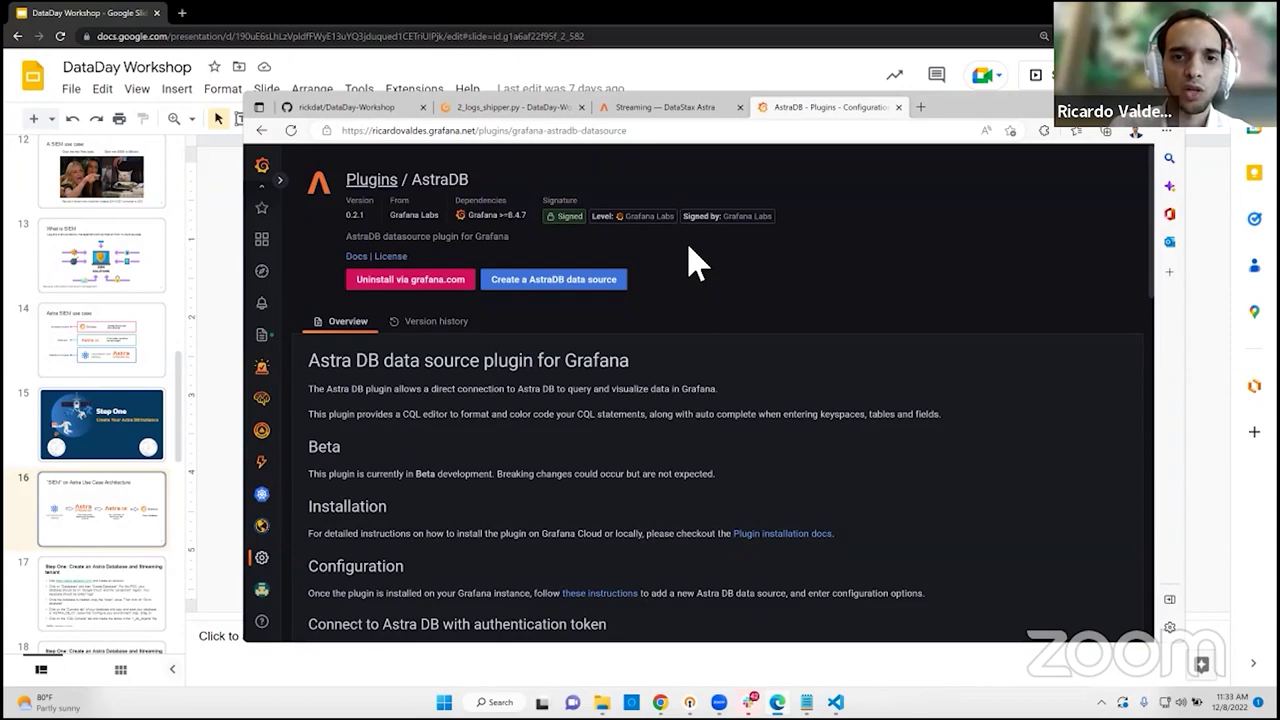
Step: Open the AstraDB plugin's documentation in a new browser tab, examine its configuration section, and return to the installed plugin's page
{"action": "right_click", "coordinate": [360, 272]}
{"action": "left_click", "coordinate": [362, 270]}
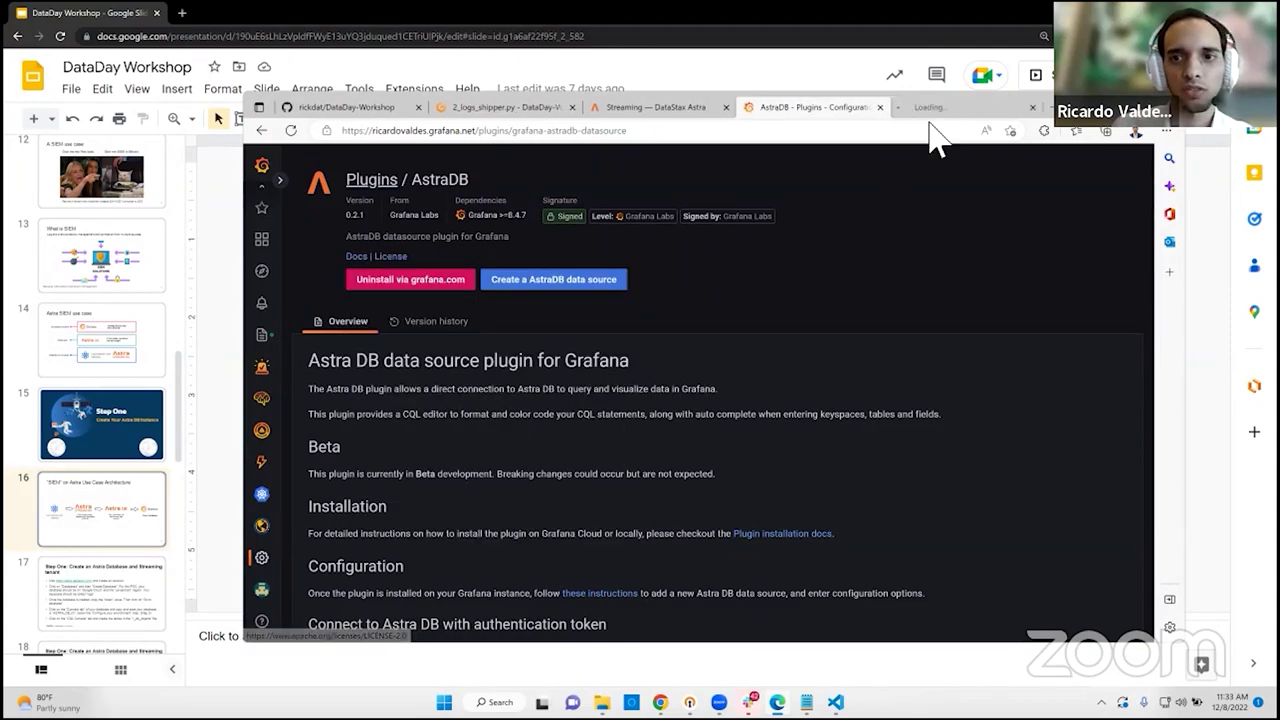
{"action": "key", "text": "ctrl+Tab"}
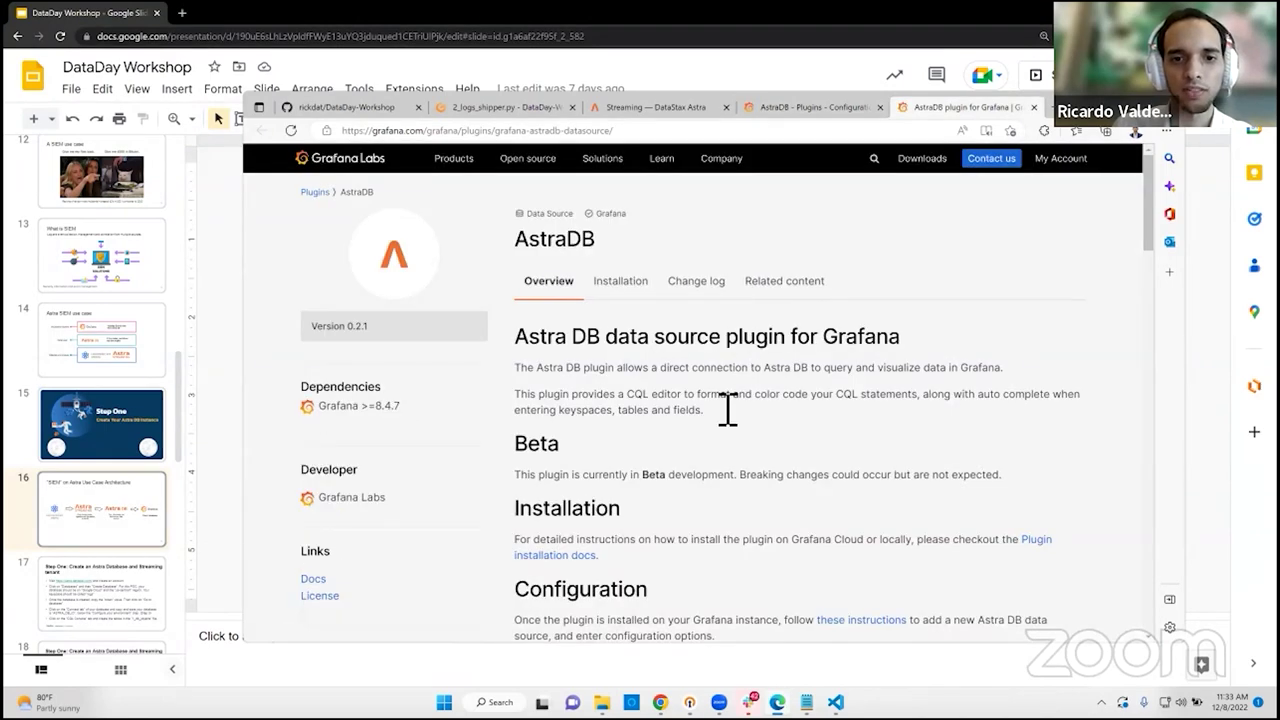
{"action": "scroll", "coordinate": [757, 437], "scroll_direction": "down", "scroll_amount": 3}
{"action": "scroll", "coordinate": [751, 443], "scroll_direction": "down", "scroll_amount": 4}
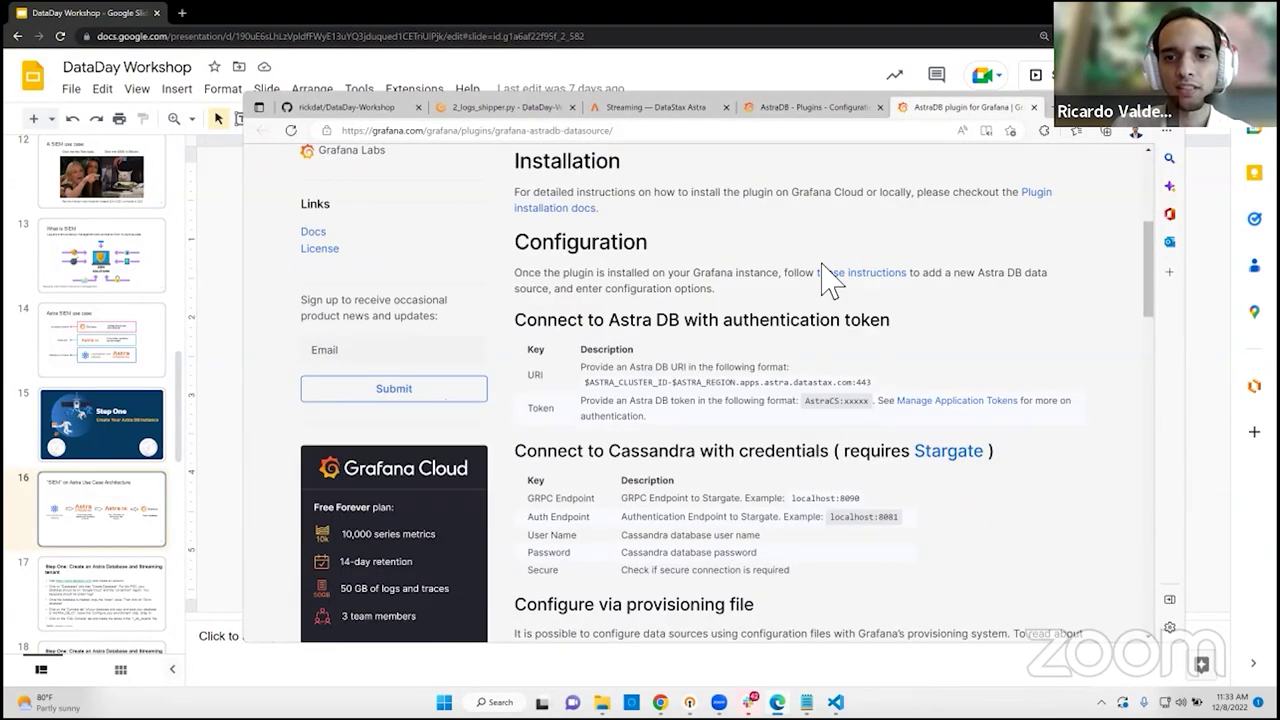
{"action": "scroll", "coordinate": [913, 435], "scroll_direction": "up", "scroll_amount": 6}
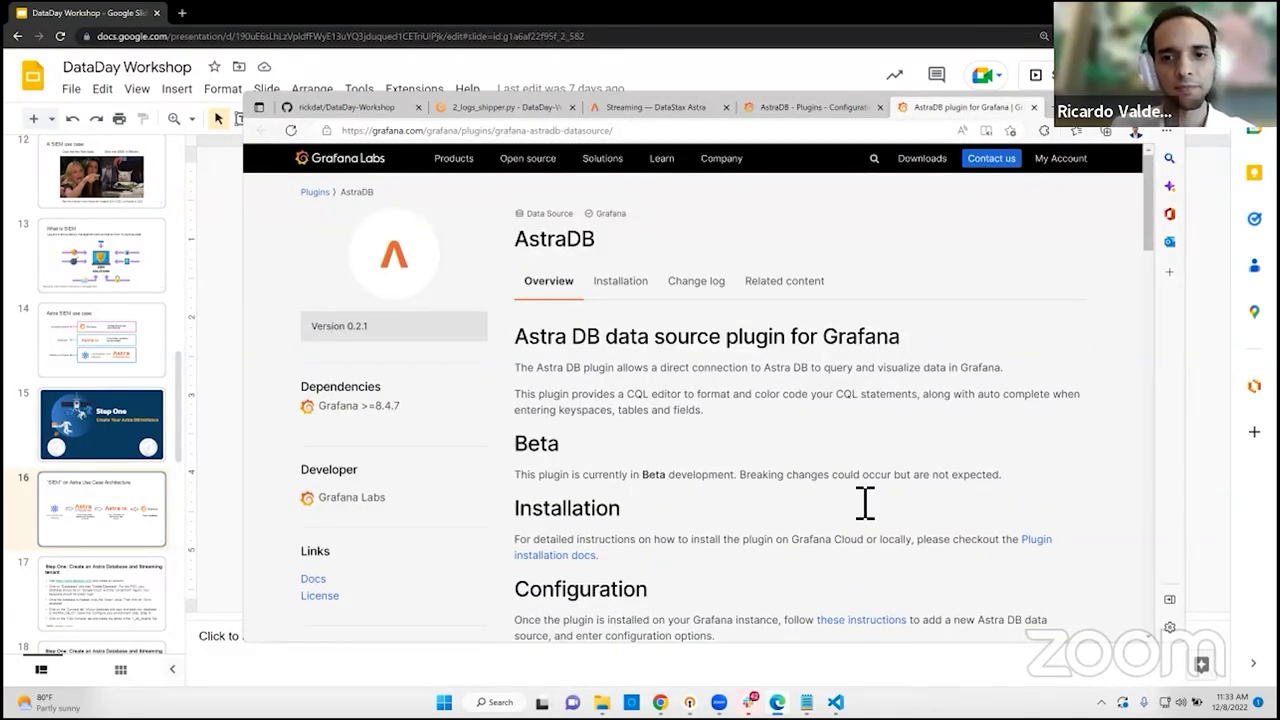
{"action": "left_click", "coordinate": [807, 107]}
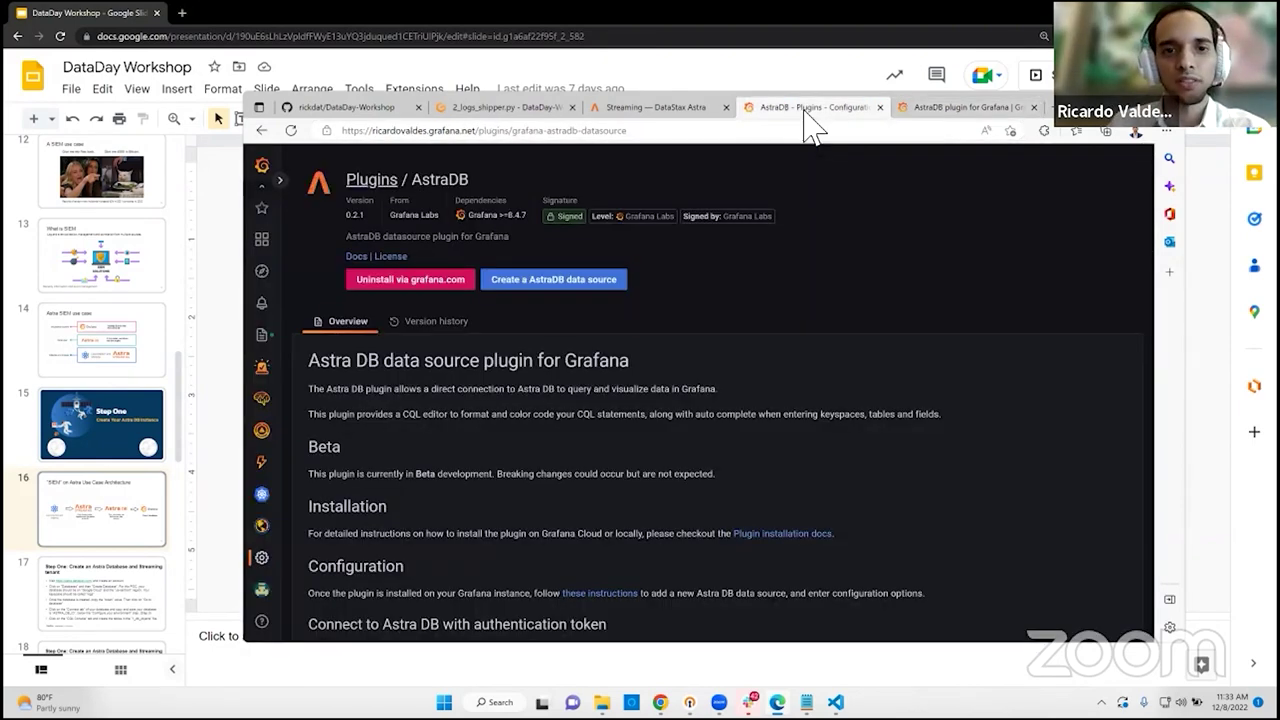
Step: Create an AstraDB data source from the plugin page and view its name and authentication settings
{"action": "left_click", "coordinate": [570, 282]}
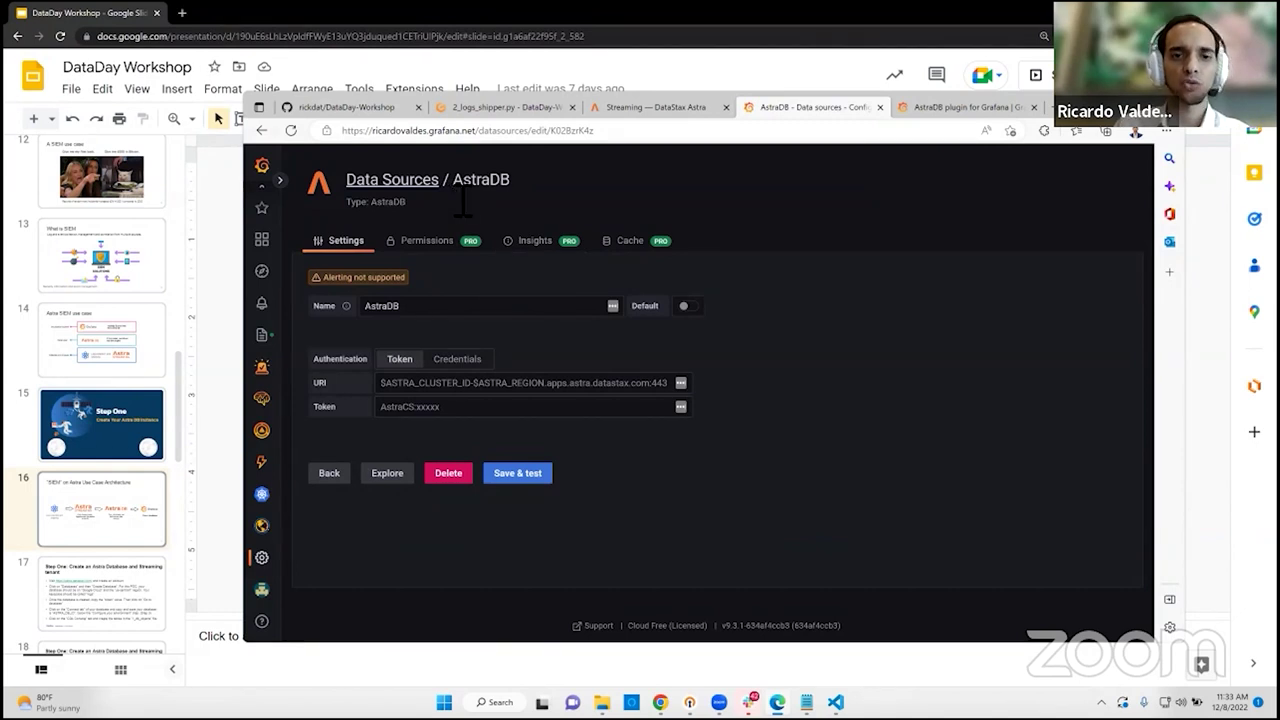
{"action": "left_click", "coordinate": [451, 308]}
{"action": "left_click", "coordinate": [766, 354]}
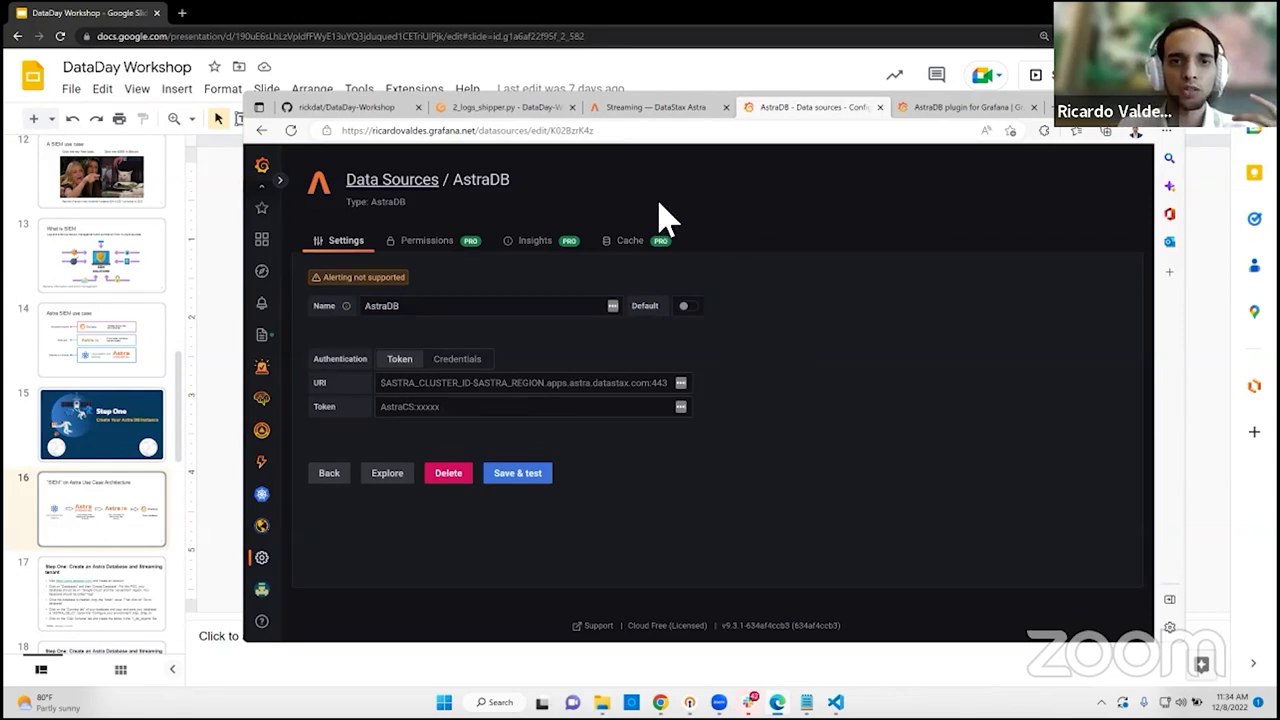
Step: Switch to the Google Slides presentation, look through the following slide thumbnails, and select the architecture diagram on slide 16
{"action": "left_click", "coordinate": [317, 5]}
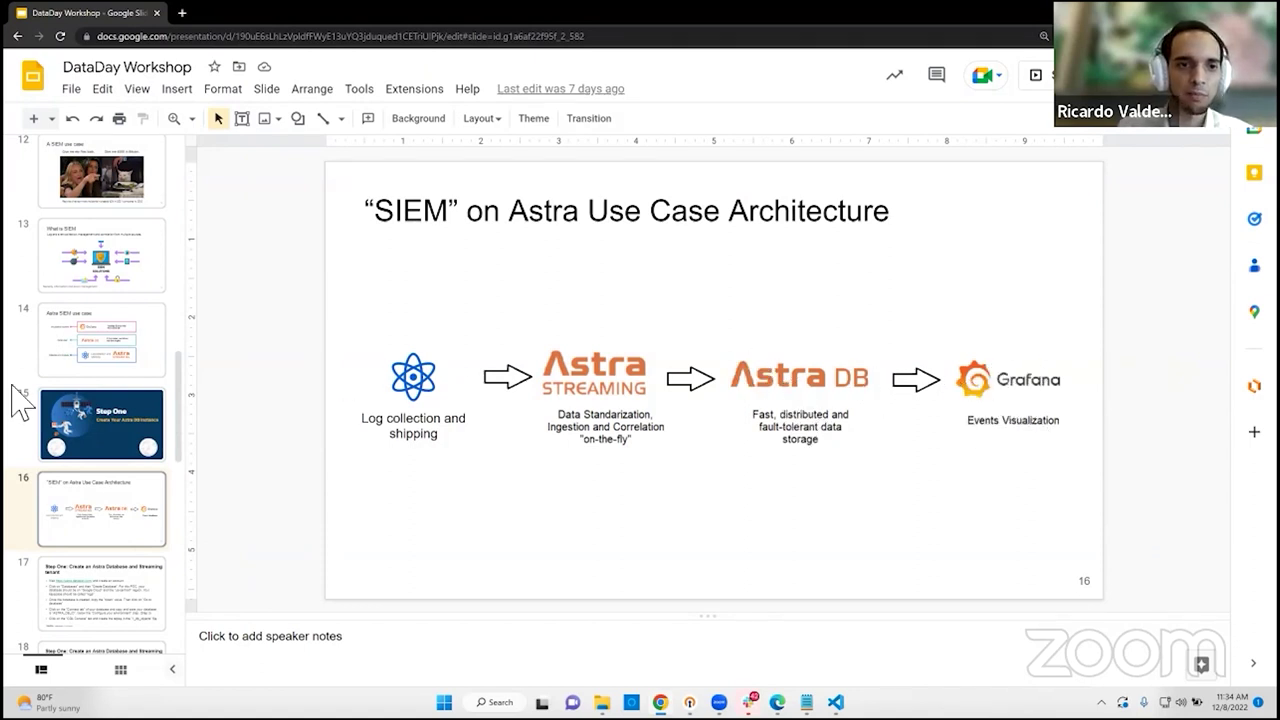
{"action": "scroll", "coordinate": [97, 472], "scroll_direction": "down", "scroll_amount": 2}
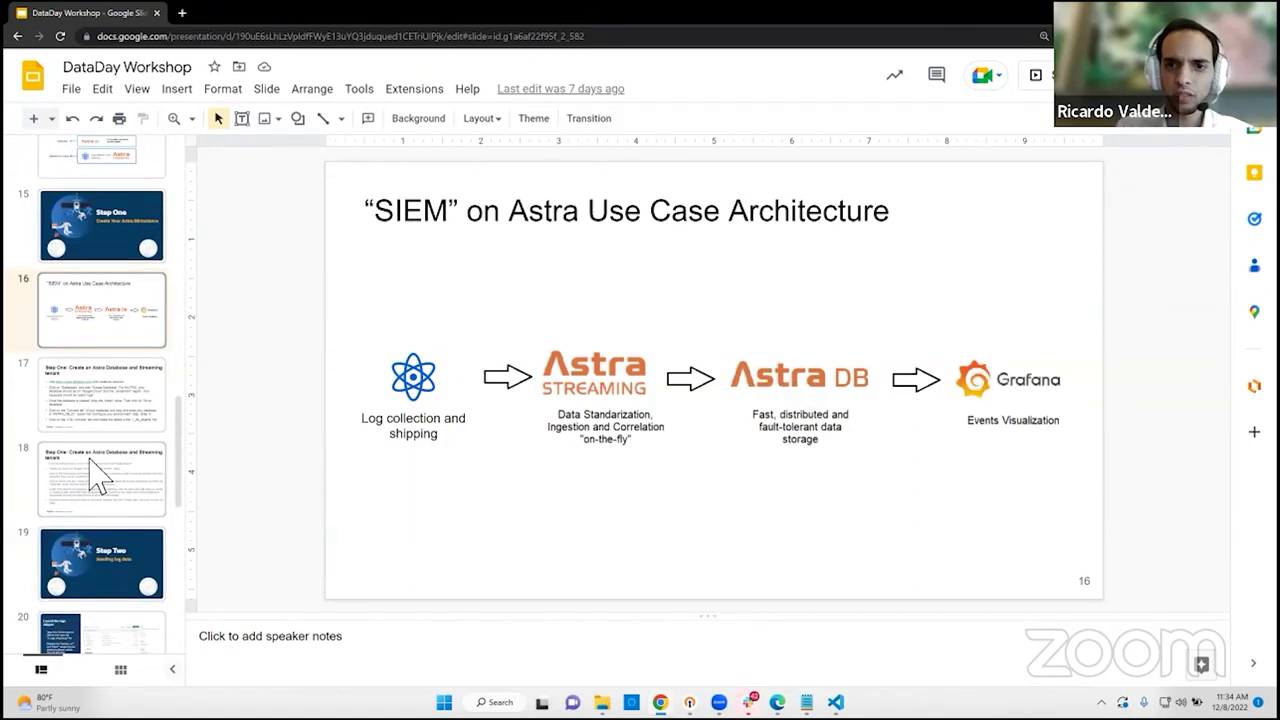
{"action": "scroll", "coordinate": [97, 474], "scroll_direction": "down", "scroll_amount": 3}
{"action": "scroll", "coordinate": [94, 480], "scroll_direction": "down", "scroll_amount": 3}
{"action": "left_click", "coordinate": [1003, 420]}
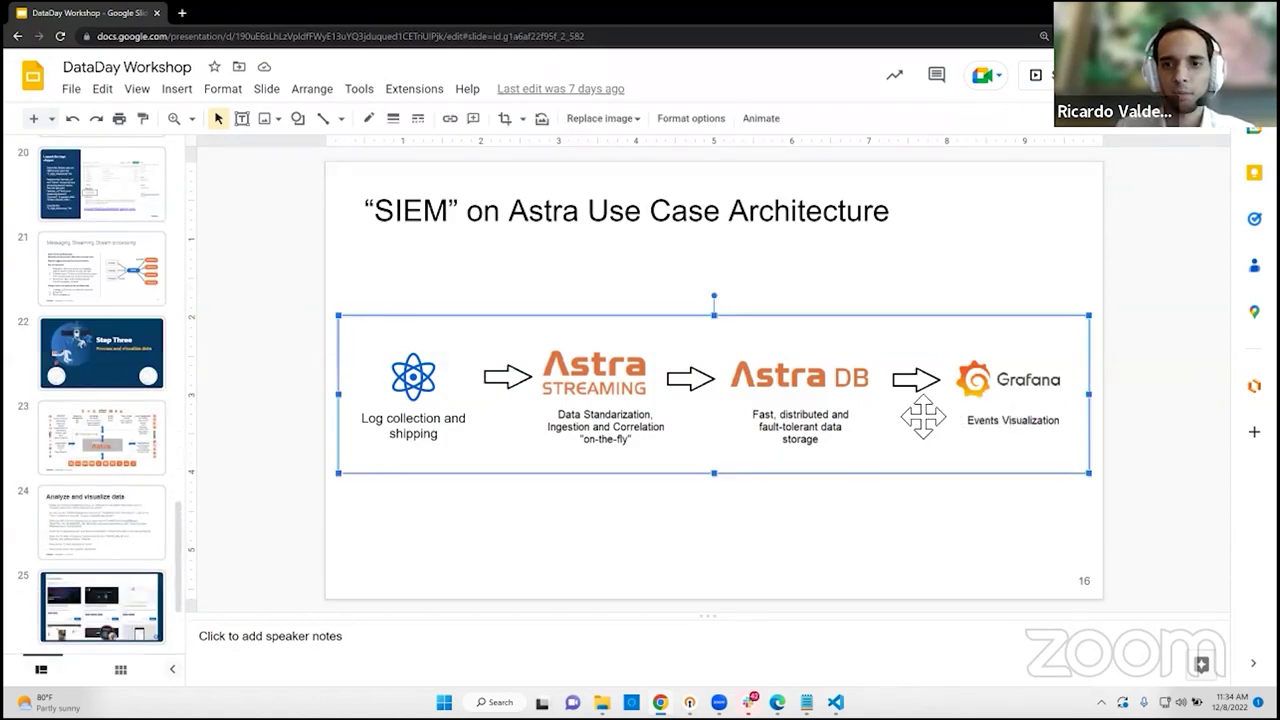